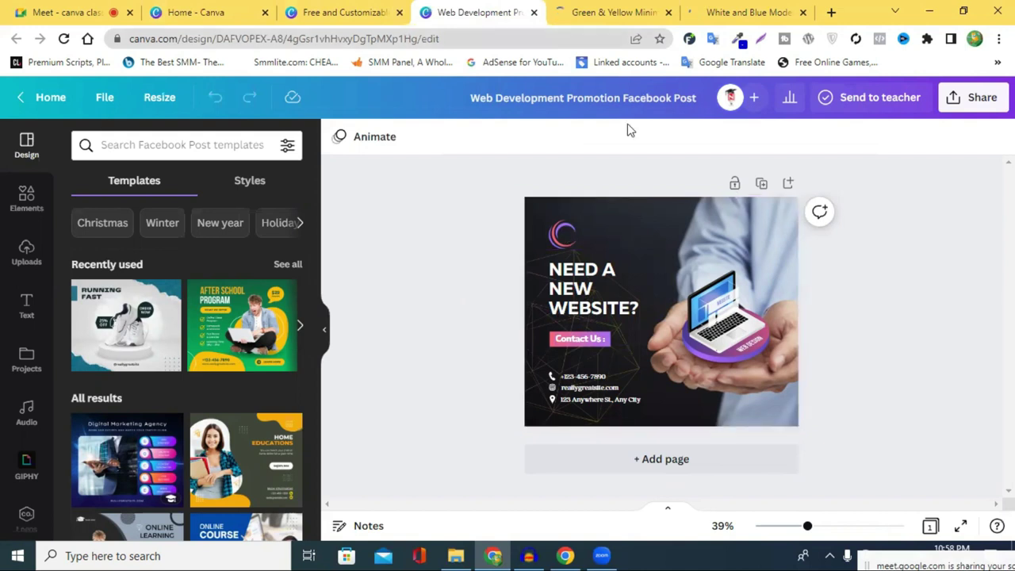
- Check the other opened template designs in their browser tabs and return to the Web Development Promotion Facebook Post
{"action": "left_click", "coordinate": [626, 9]}
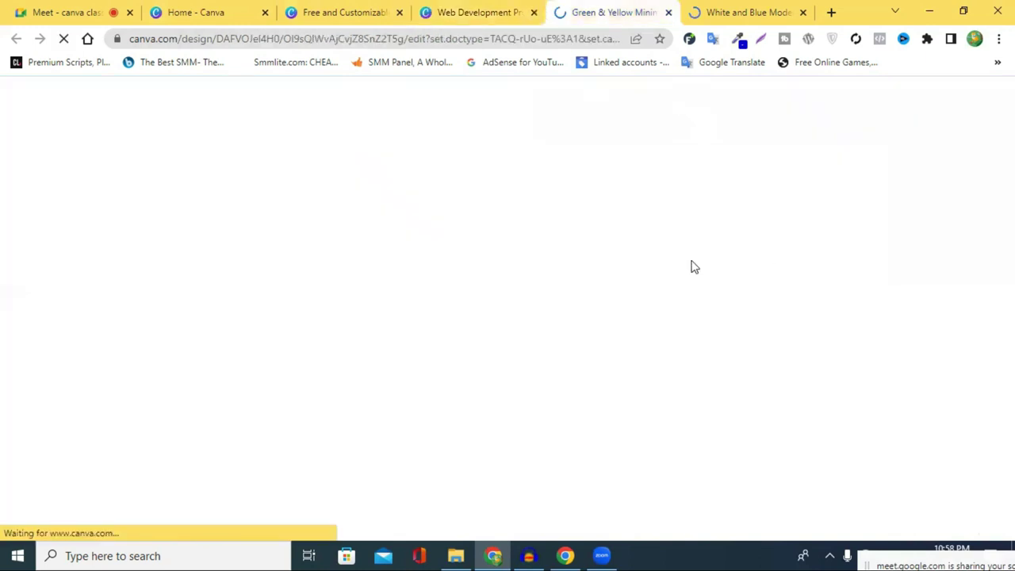
{"action": "left_click", "coordinate": [728, 10]}
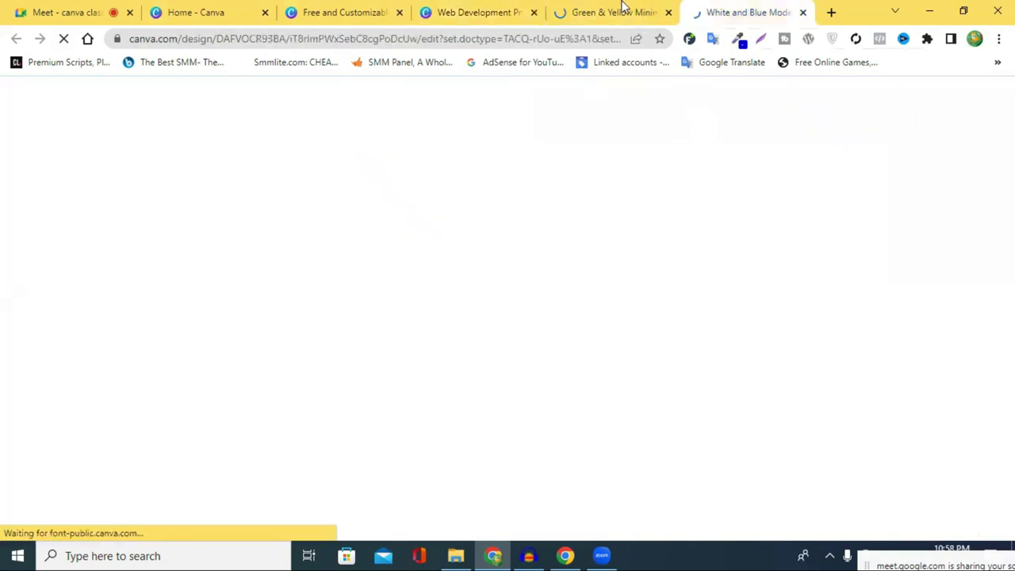
{"action": "key", "text": "ctrl+shift+Tab"}
{"action": "left_click", "coordinate": [507, 10]}
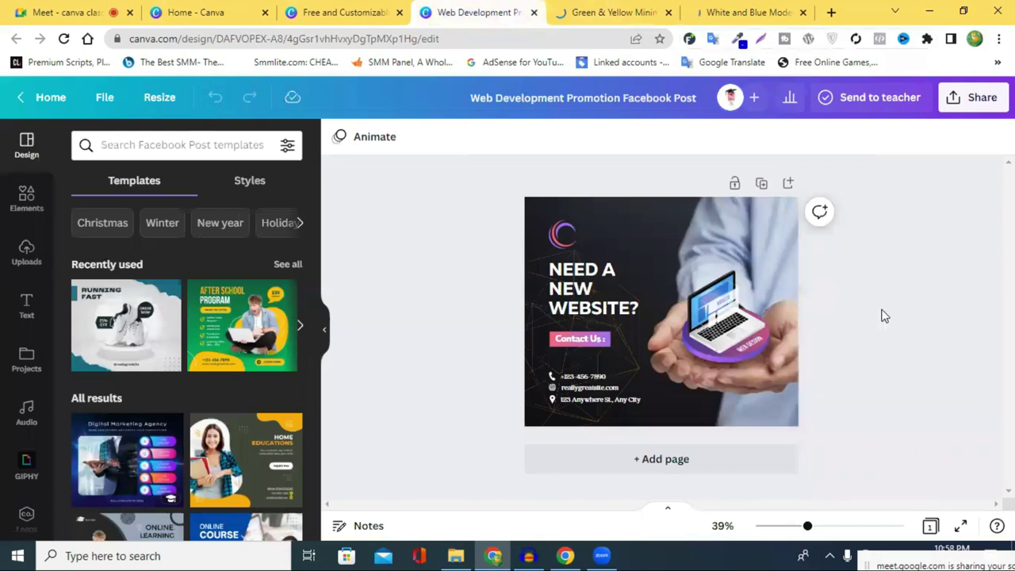
- Review the recent designs and the sidebar tools on the Canva home page
{"action": "left_click", "coordinate": [210, 16]}
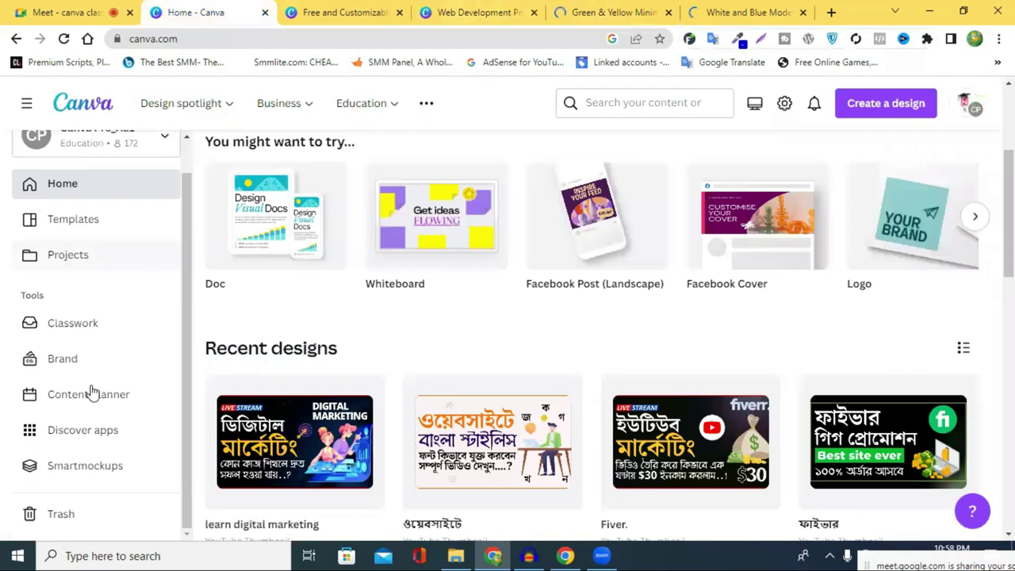
{"action": "scroll", "coordinate": [91, 391], "scroll_direction": "down", "scroll_amount": 6}
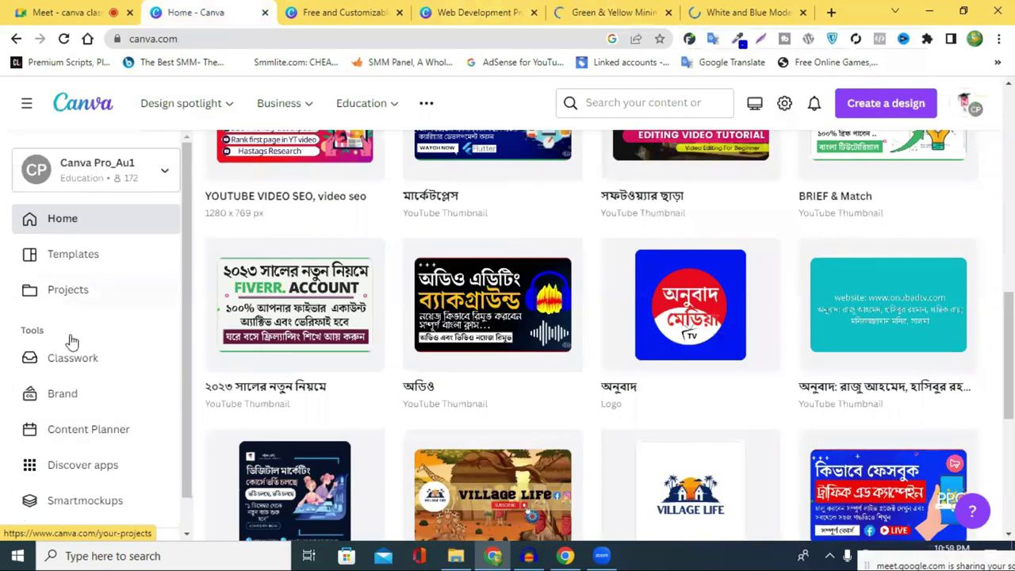
{"action": "scroll", "coordinate": [72, 365], "scroll_direction": "down", "scroll_amount": 3}
{"action": "scroll", "coordinate": [71, 349], "scroll_direction": "up", "scroll_amount": 1}
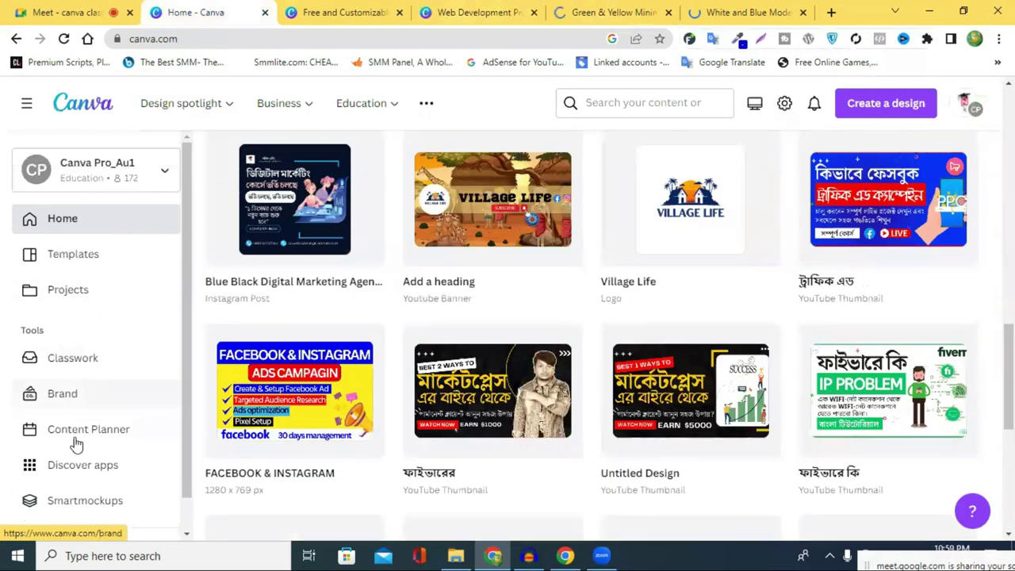
{"action": "scroll", "coordinate": [76, 443], "scroll_direction": "down", "scroll_amount": 1}
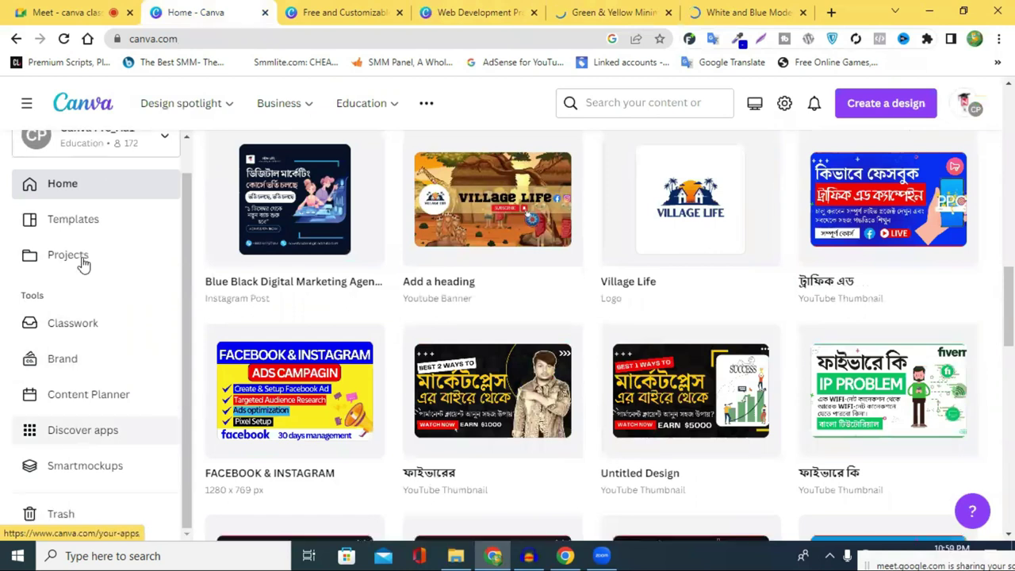
{"action": "scroll", "coordinate": [87, 325], "scroll_direction": "up", "scroll_amount": 1}
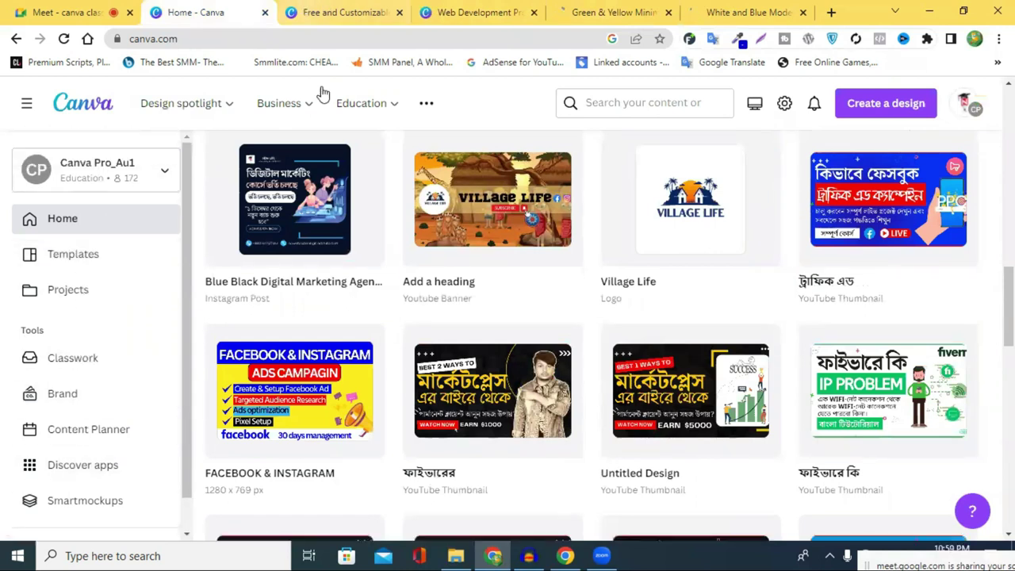
- Return to the Web Development Promotion design and look through the editor's tool categories down to Apps
{"action": "left_click", "coordinate": [341, 12]}
{"action": "left_click", "coordinate": [436, 6]}
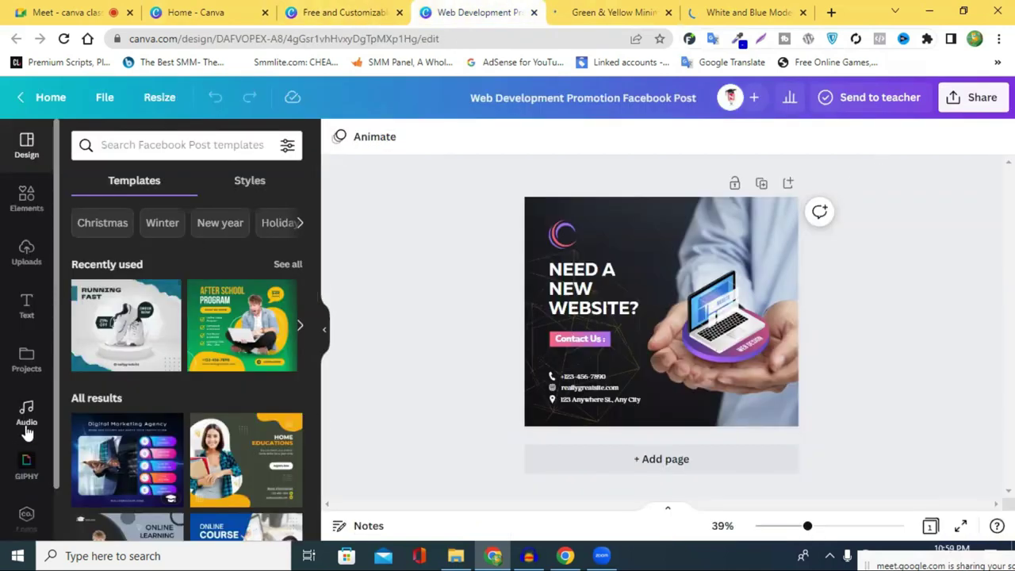
{"action": "scroll", "coordinate": [16, 356], "scroll_direction": "down", "scroll_amount": 1}
{"action": "scroll", "coordinate": [7, 298], "scroll_direction": "down", "scroll_amount": 1}
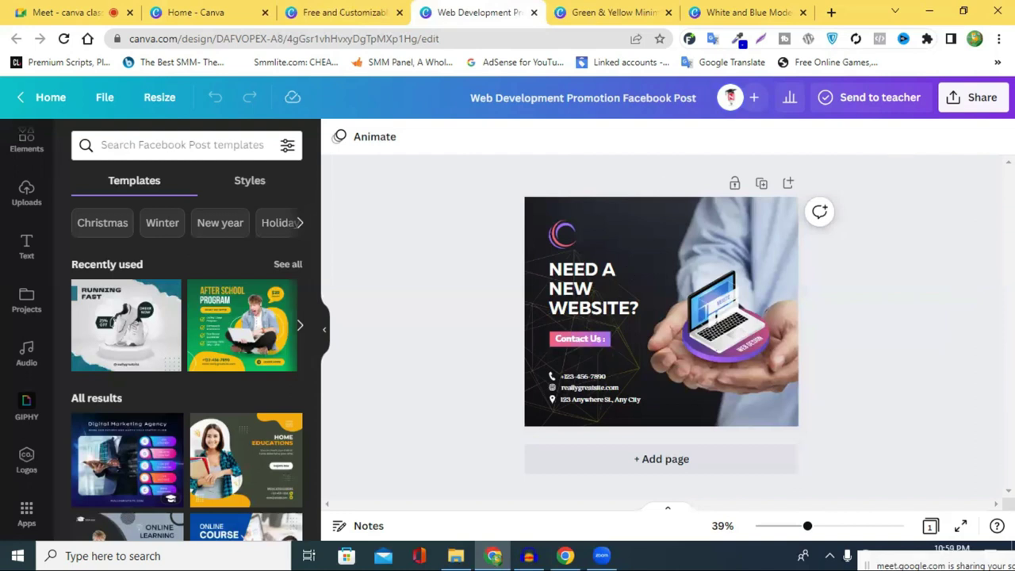
- Check the After School Program design, and in the shoes product sale design nudge the shoe image slightly up and left
{"action": "left_click", "coordinate": [597, 12]}
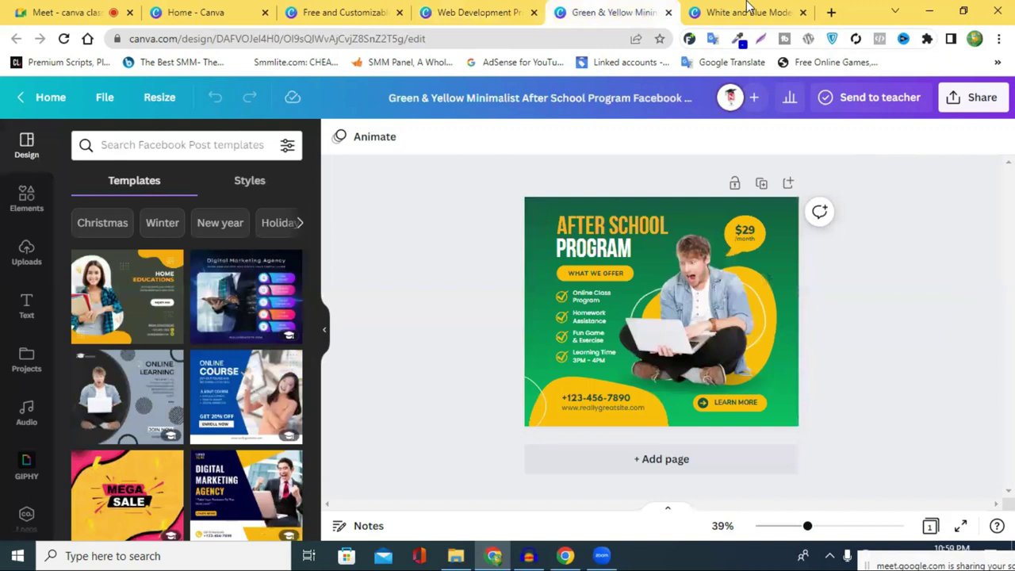
{"action": "left_click", "coordinate": [742, 12]}
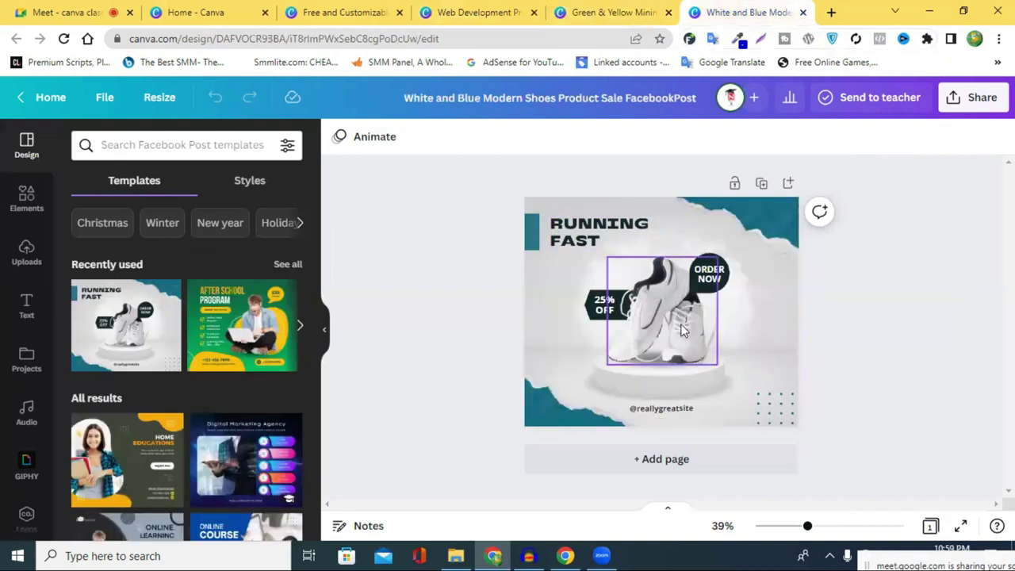
{"action": "left_click_drag", "start_coordinate": [674, 325], "coordinate": [671, 322]}
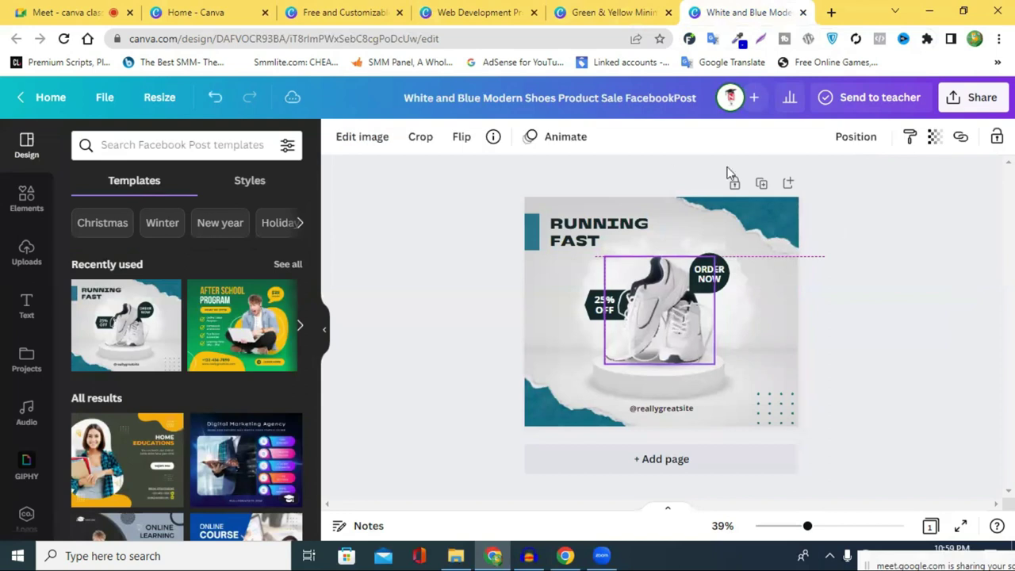
- Revisit the Web Development Promotion design, check the Google Meet call, and return to the shoes product sale design
{"action": "left_click", "coordinate": [468, 10]}
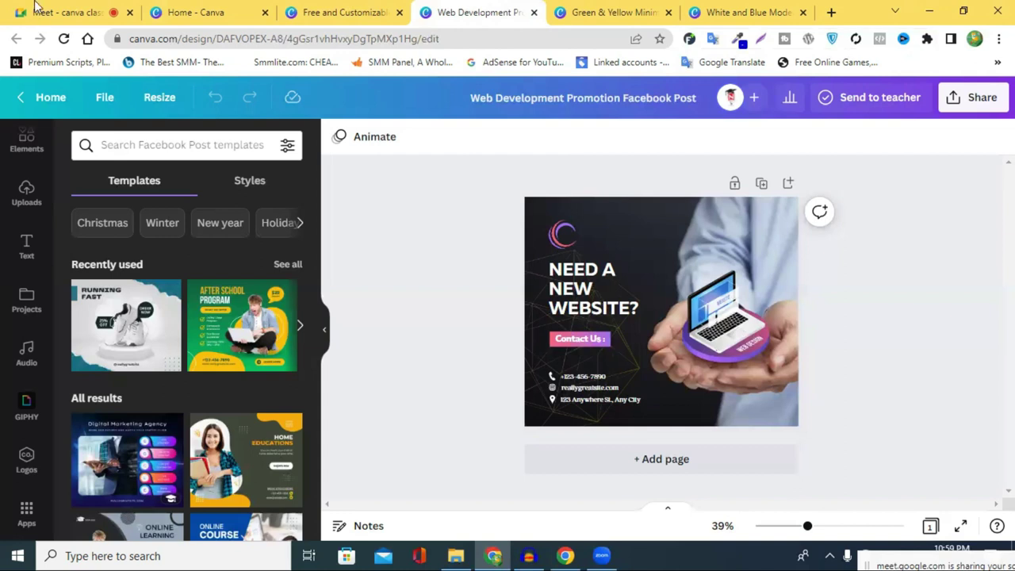
{"action": "left_click", "coordinate": [63, 12]}
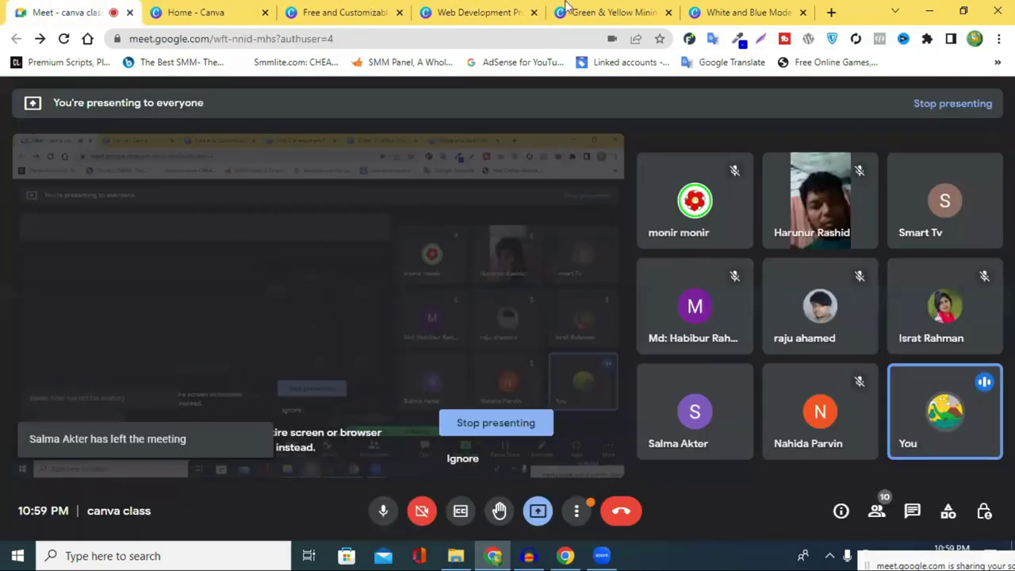
{"action": "left_click", "coordinate": [758, 10]}
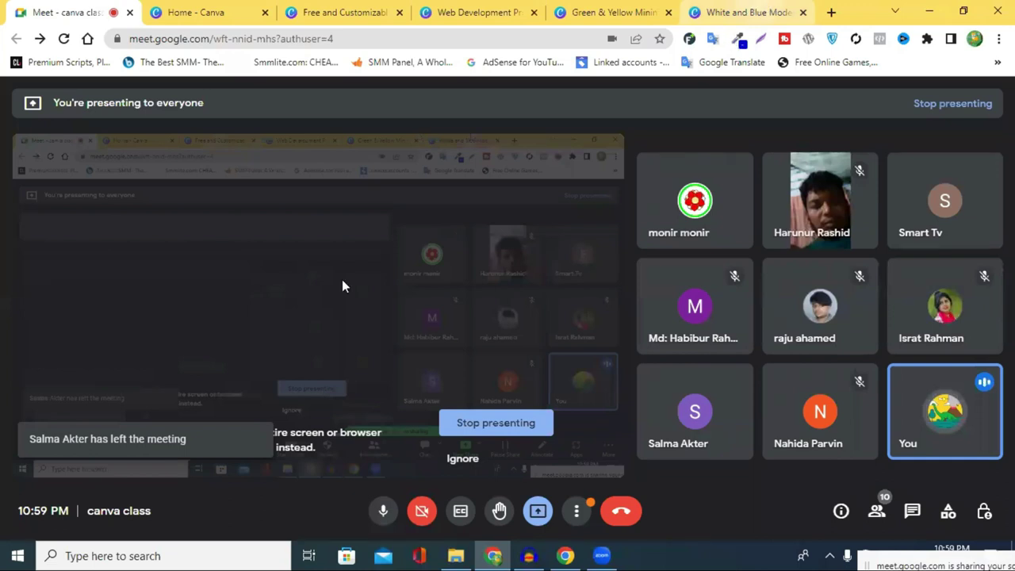
{"action": "left_click", "coordinate": [386, 259]}
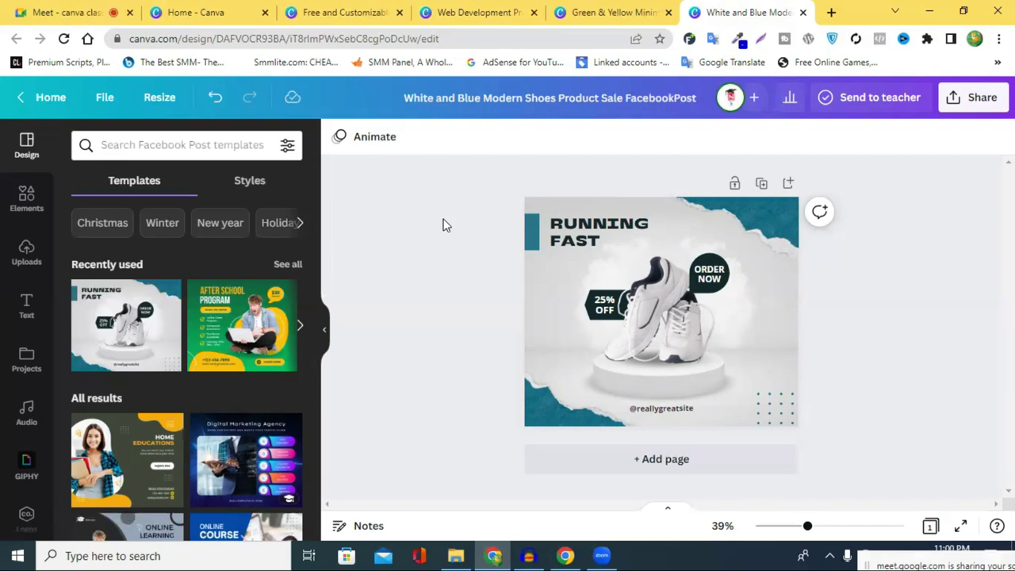
- Close the shoes product sale design and go back to the Web Development Promotion Facebook Post
{"action": "left_click", "coordinate": [802, 13]}
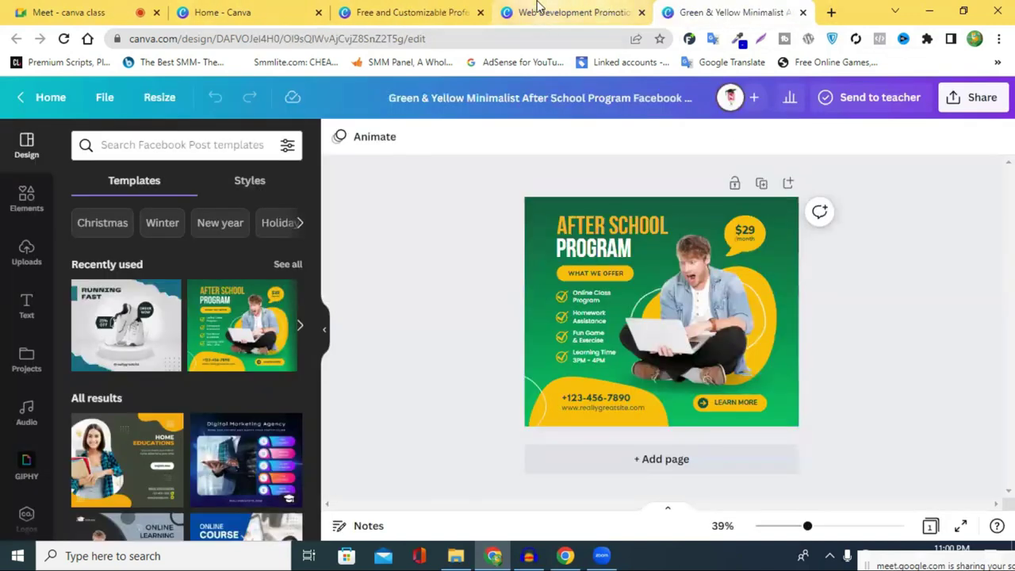
{"action": "left_click", "coordinate": [537, 7]}
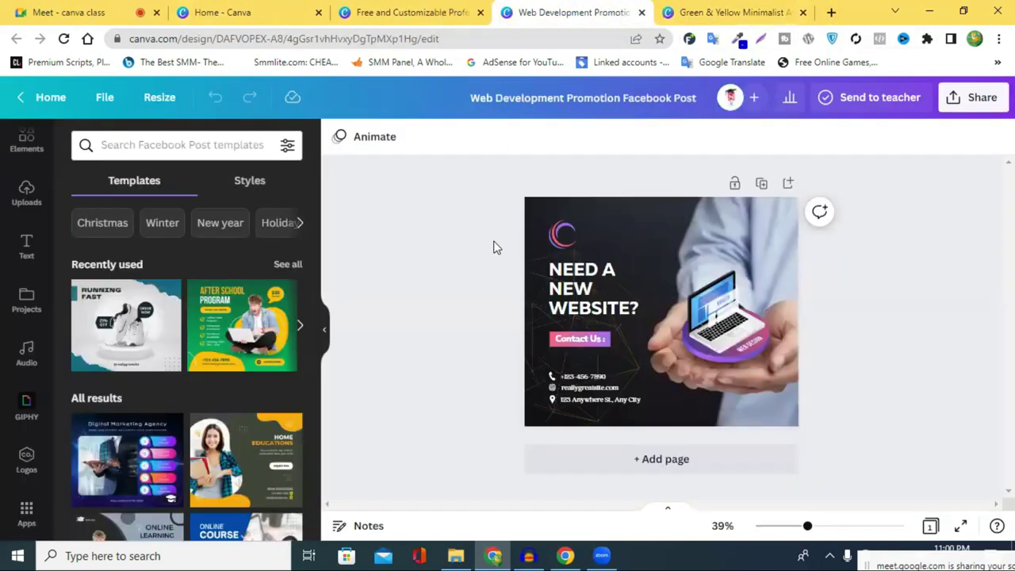
{"action": "scroll", "coordinate": [7, 198], "scroll_direction": "up", "scroll_amount": 1}
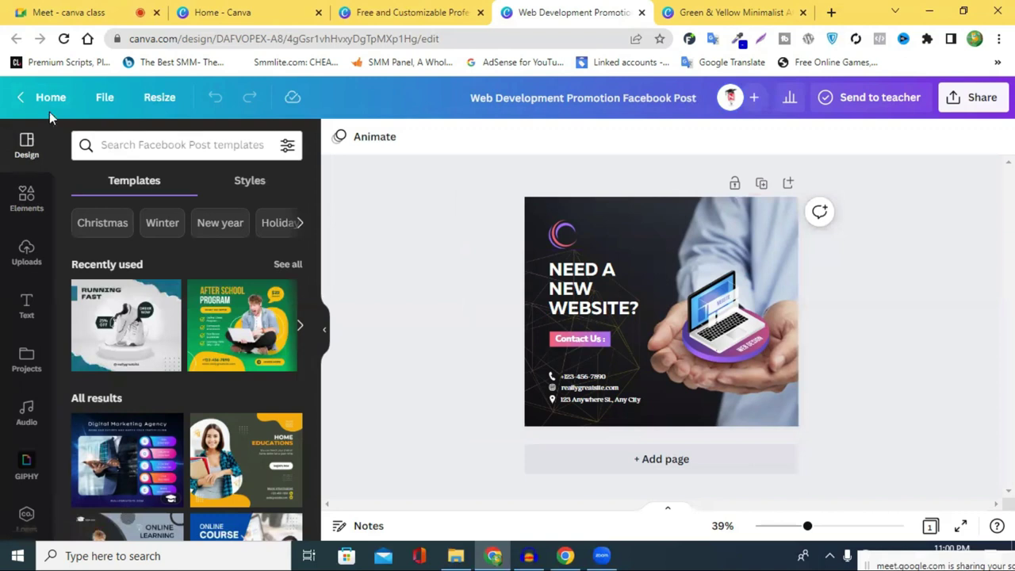
{"action": "left_click", "coordinate": [251, 14]}
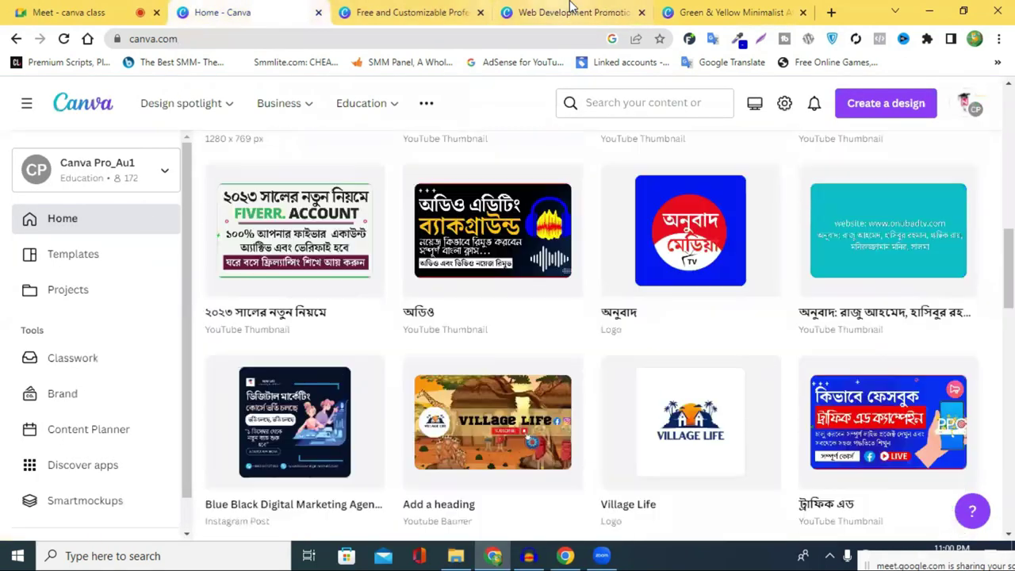
{"action": "left_click", "coordinate": [571, 10]}
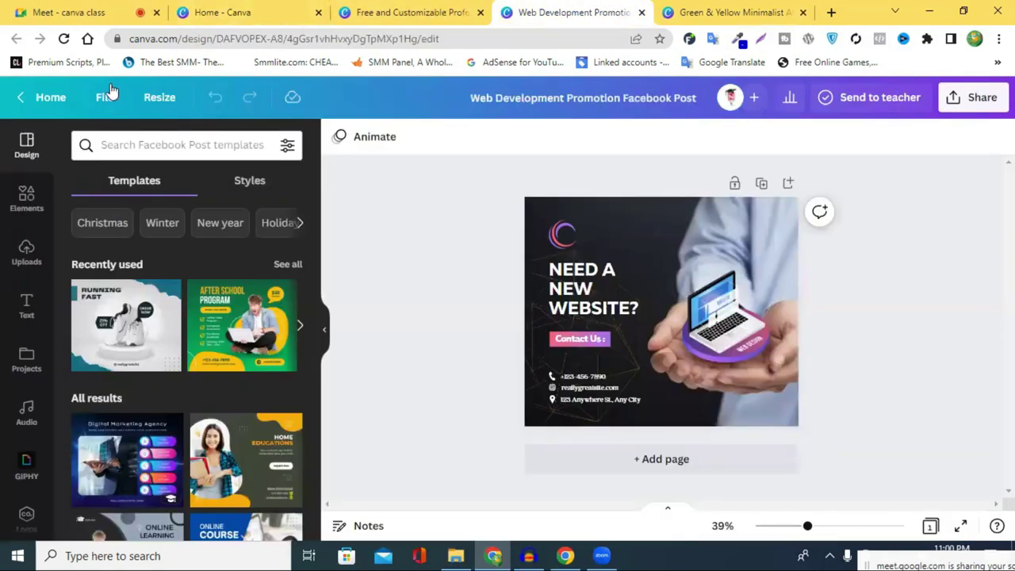
- Browse the design types offered for creating a new design, and close the list without choosing one
{"action": "left_click", "coordinate": [106, 99]}
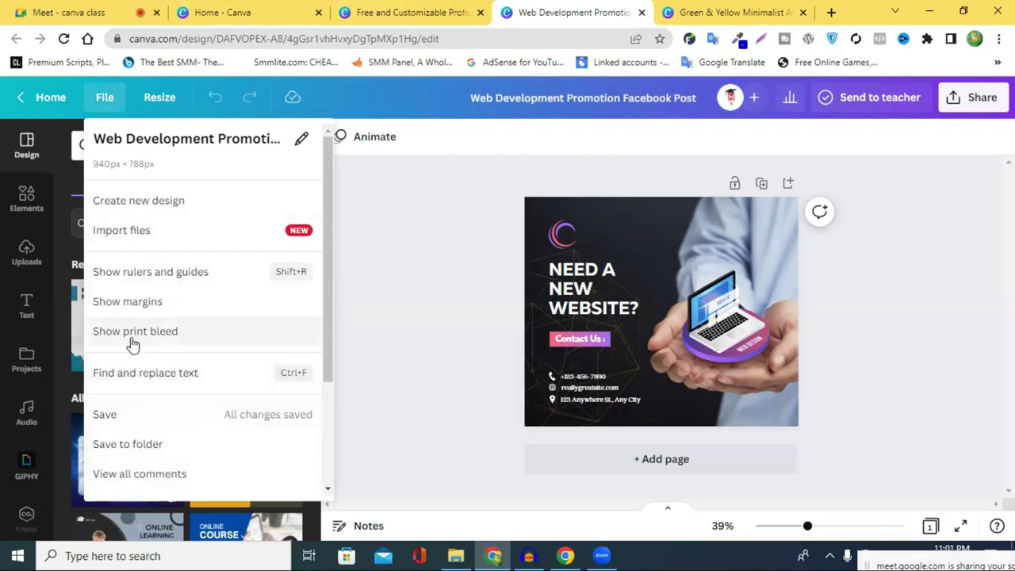
{"action": "right_click", "coordinate": [157, 205]}
{"action": "left_click", "coordinate": [151, 209]}
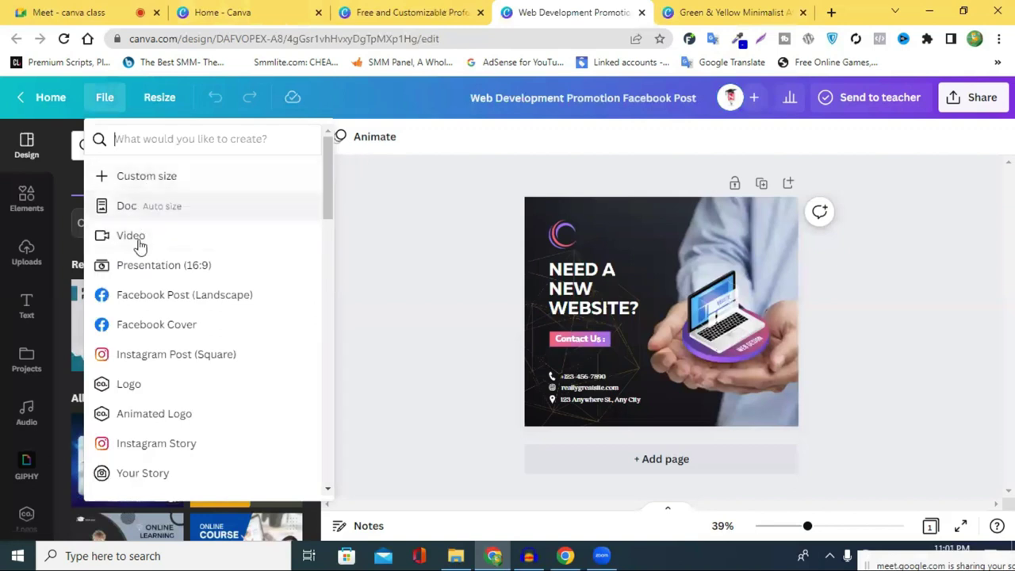
{"action": "scroll", "coordinate": [164, 401], "scroll_direction": "down", "scroll_amount": 10}
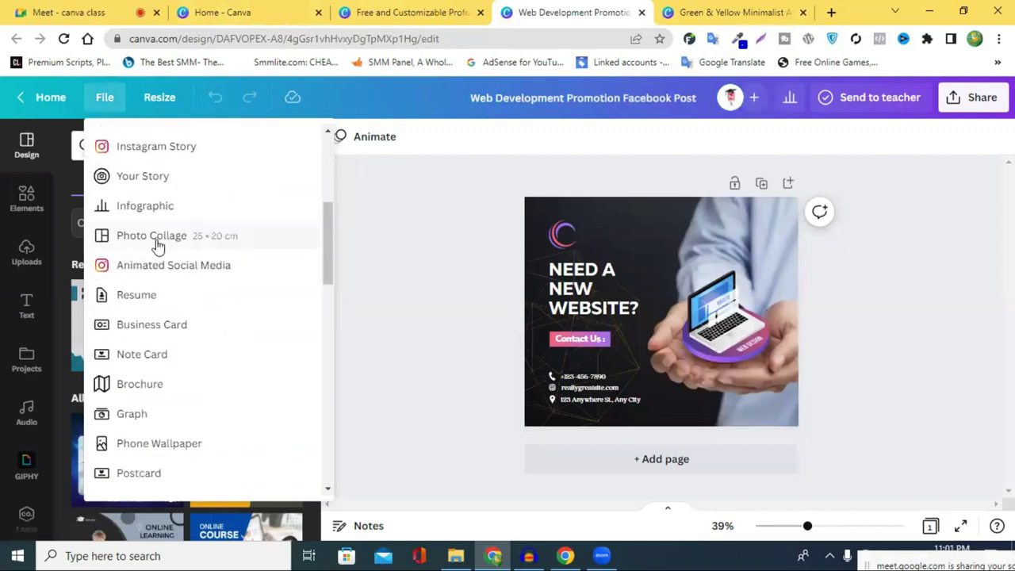
{"action": "scroll", "coordinate": [178, 364], "scroll_direction": "down", "scroll_amount": 7}
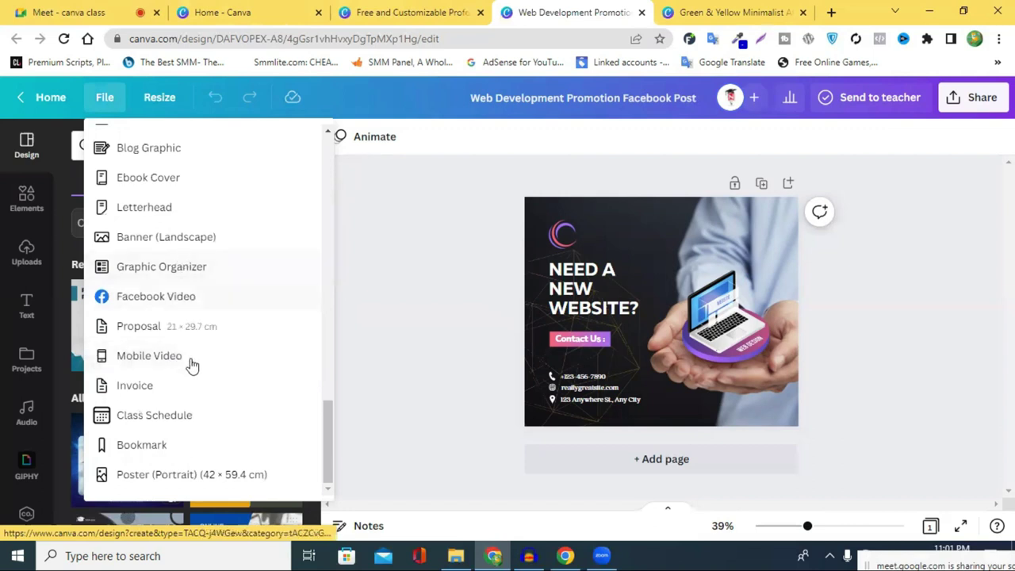
{"action": "scroll", "coordinate": [159, 301], "scroll_direction": "up", "scroll_amount": 5}
{"action": "left_click", "coordinate": [430, 236]}
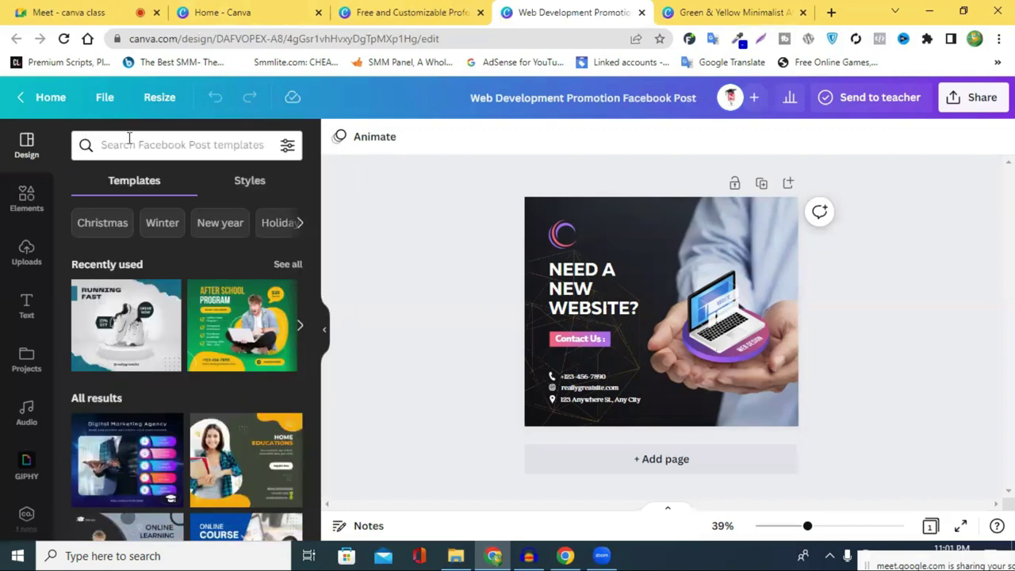
- Show the rulers and guides around the Web Development Promotion design
{"action": "left_click", "coordinate": [107, 99]}
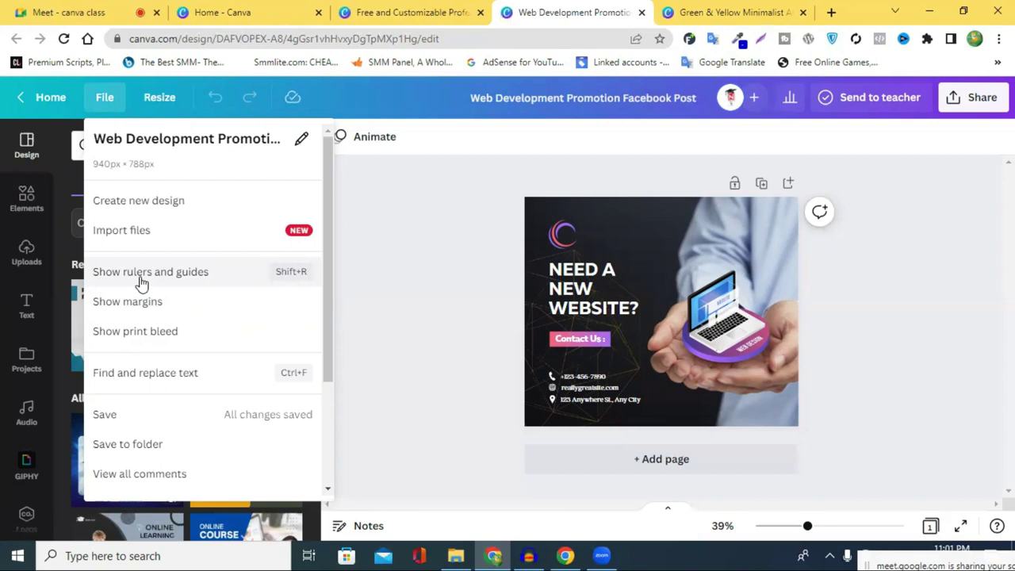
{"action": "key", "text": "shift+r"}
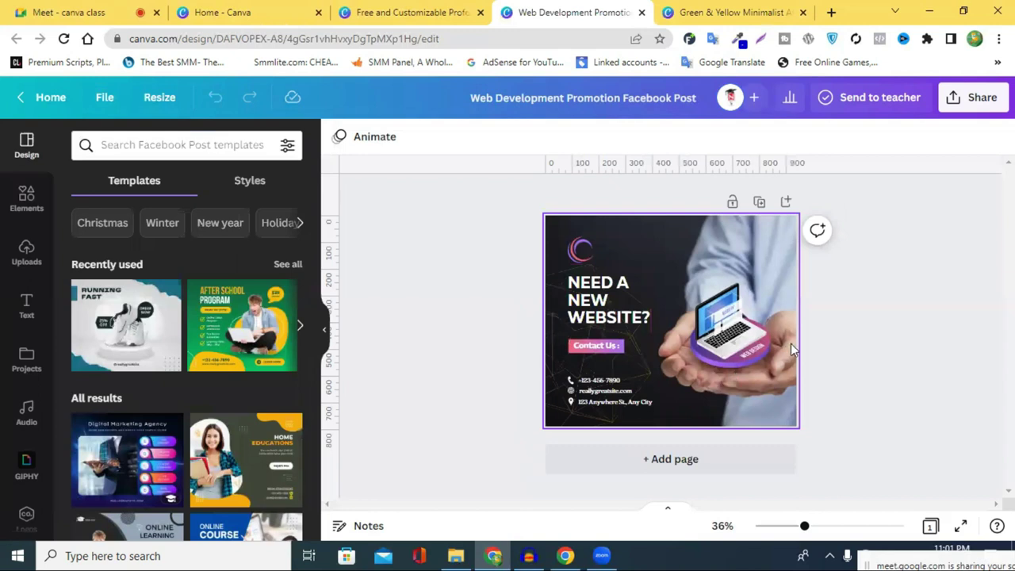
{"action": "left_click", "coordinate": [872, 449]}
- Move the logo up to about the 150 px horizontal ruler mark and place a duplicate level with it at about 800 px
{"action": "left_click_drag", "start_coordinate": [805, 528], "coordinate": [818, 526]}
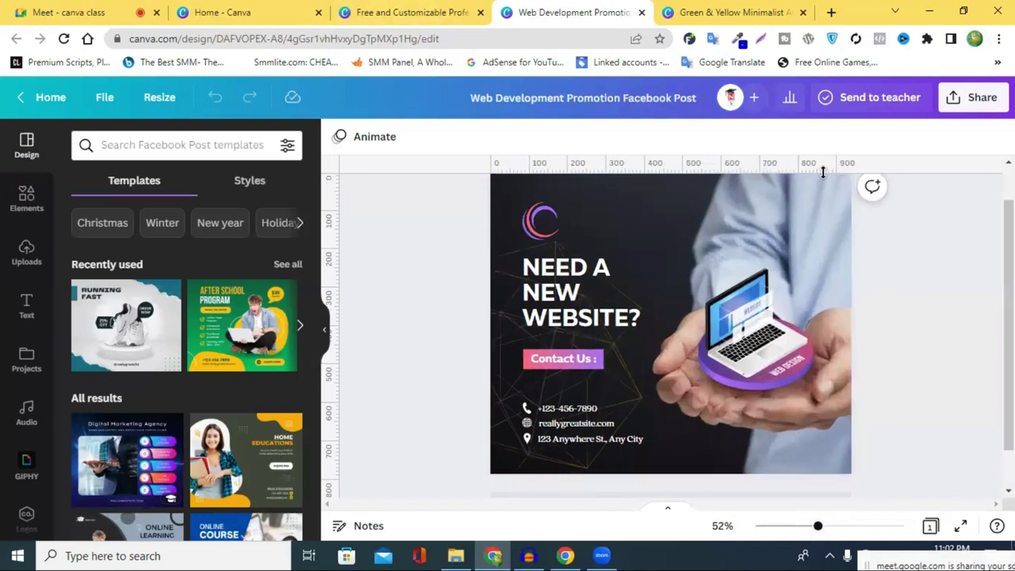
{"action": "mouse_move", "coordinate": [540, 222]}
{"action": "left_mouse_down"}
{"action": "mouse_move", "coordinate": [652, 188]}
{"action": "mouse_move", "coordinate": [822, 203]}
{"action": "mouse_move", "coordinate": [518, 204]}
{"action": "mouse_move", "coordinate": [549, 206]}
{"action": "left_mouse_up"}
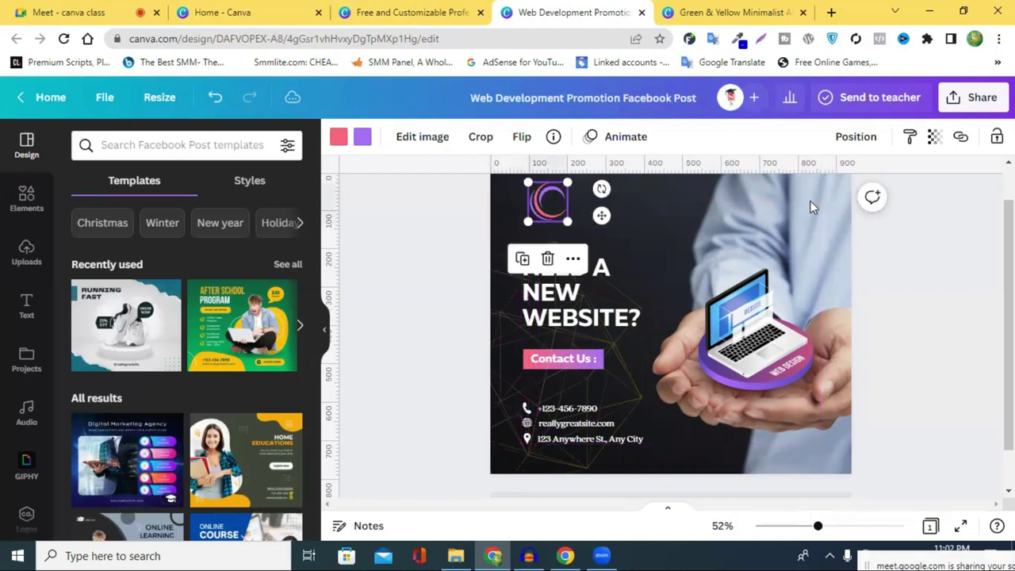
{"action": "left_click", "coordinate": [519, 261]}
{"action": "left_click_drag", "start_coordinate": [544, 204], "coordinate": [776, 197]}
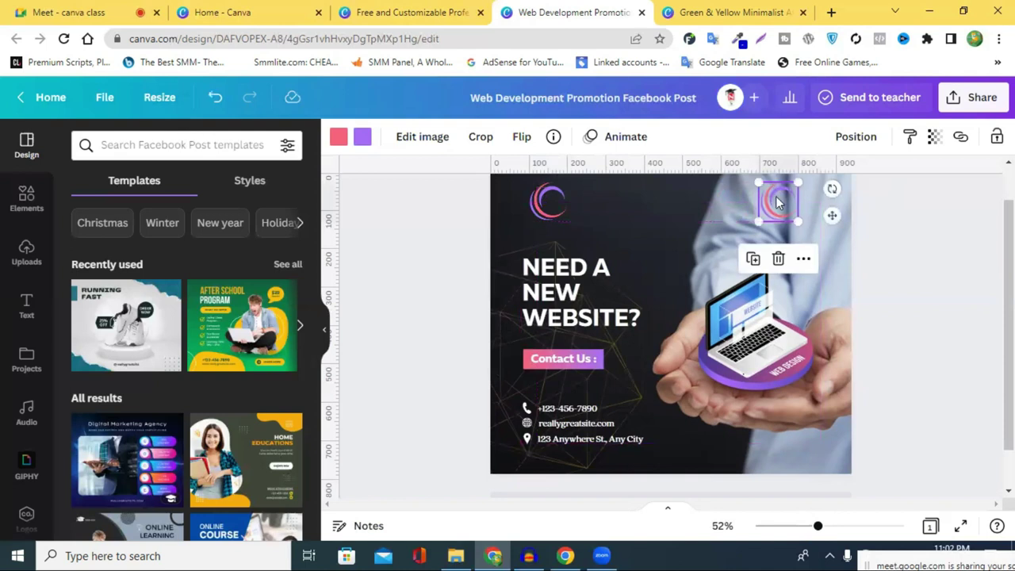
{"action": "left_click", "coordinate": [890, 295]}
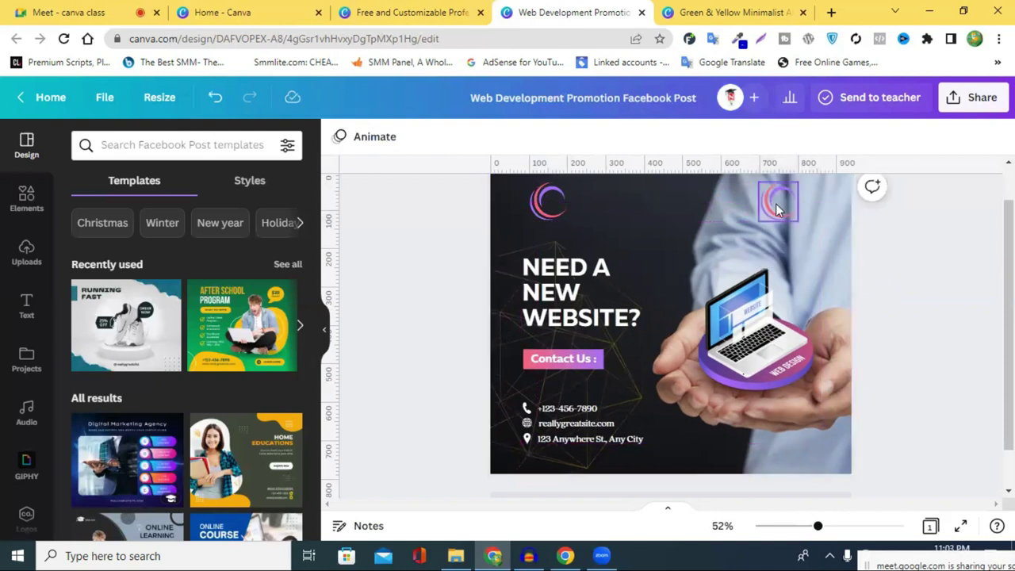
{"action": "left_click_drag", "start_coordinate": [775, 203], "coordinate": [795, 204]}
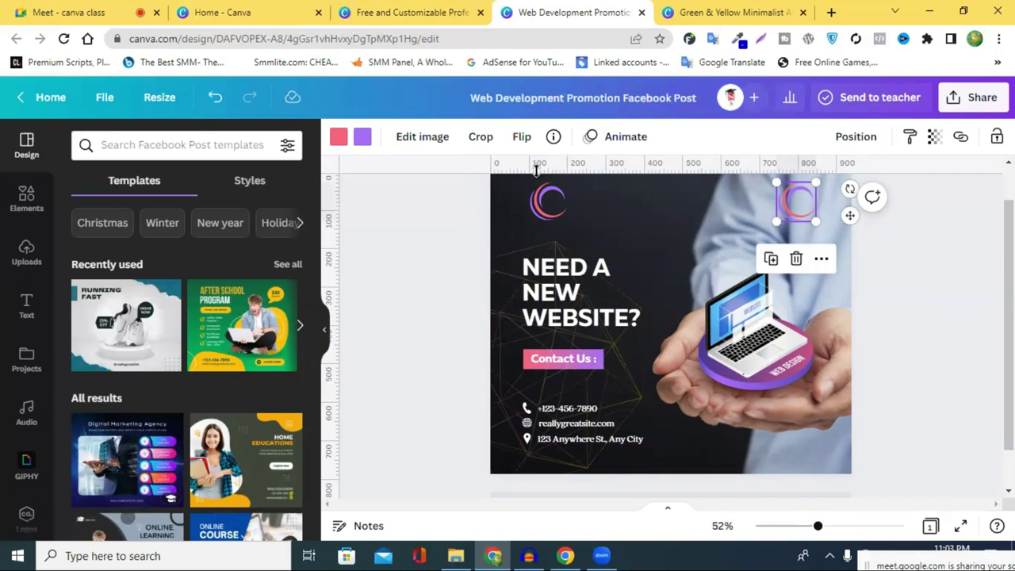
{"action": "left_click", "coordinate": [948, 269]}
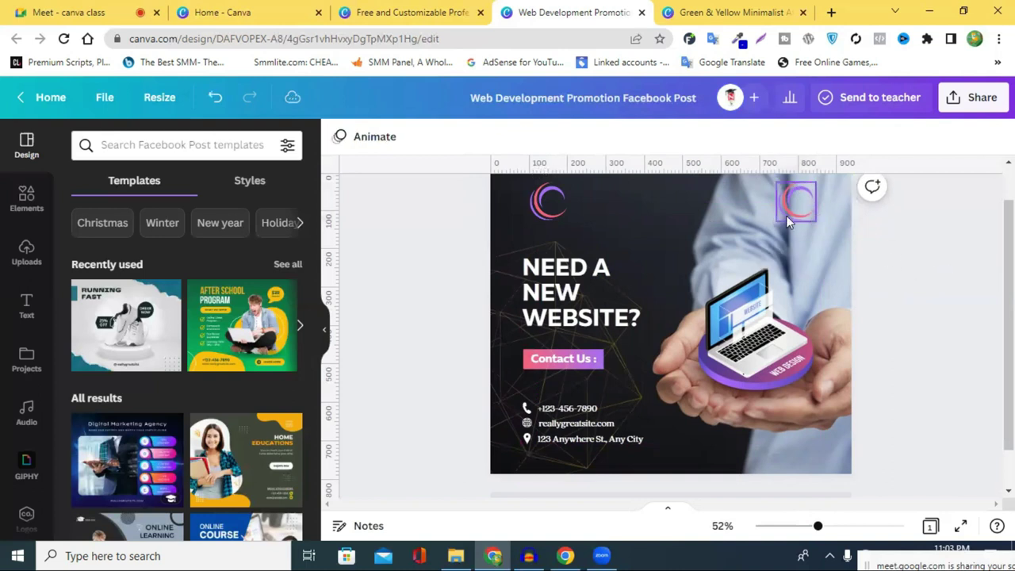
- Remove both logos from the upper part of the Web Development Promotion design
{"action": "left_click_drag", "start_coordinate": [785, 213], "coordinate": [351, 252]}
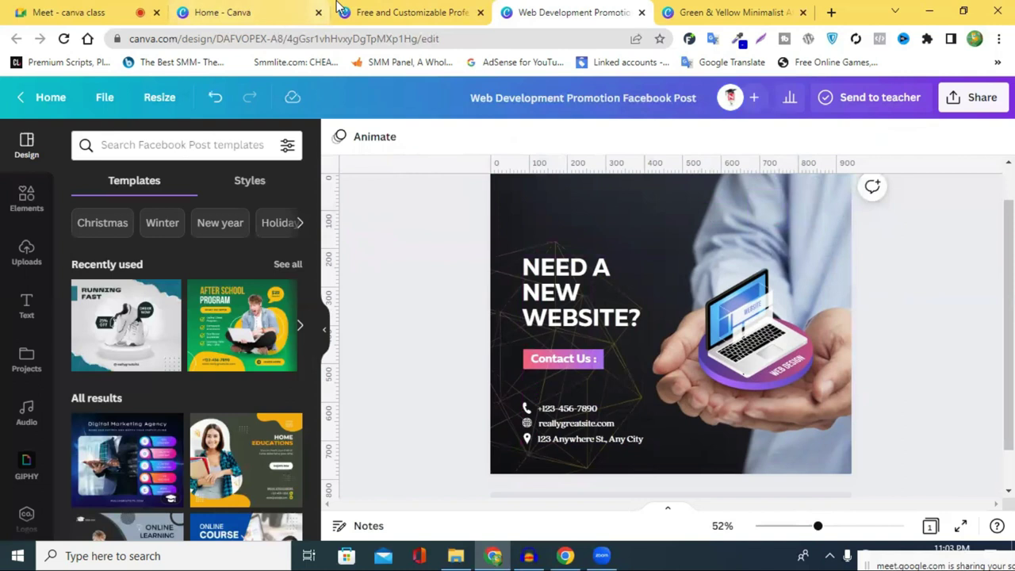
{"action": "left_click", "coordinate": [428, 9]}
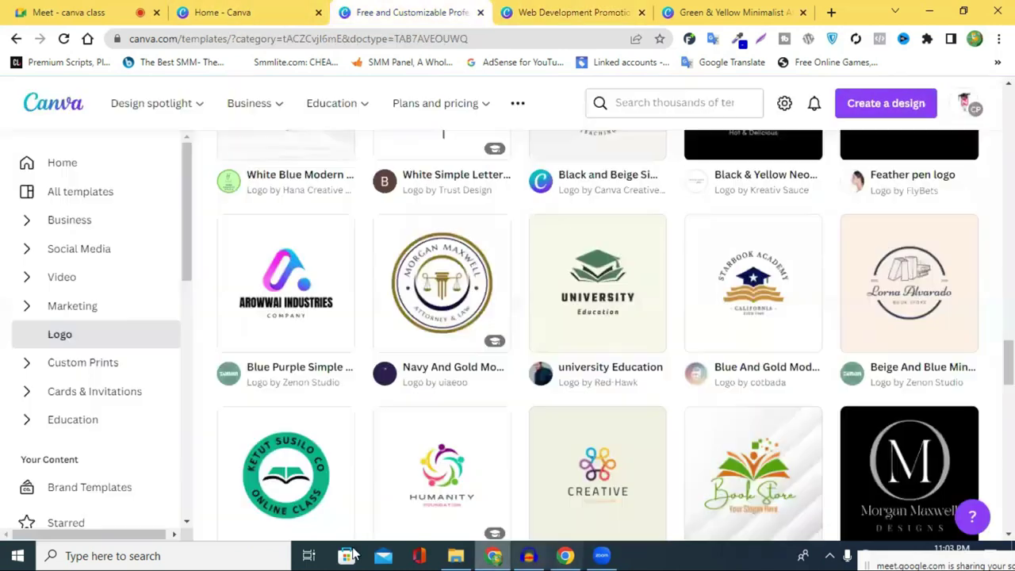
{"action": "left_click", "coordinate": [265, 6]}
{"action": "left_click", "coordinate": [539, 11]}
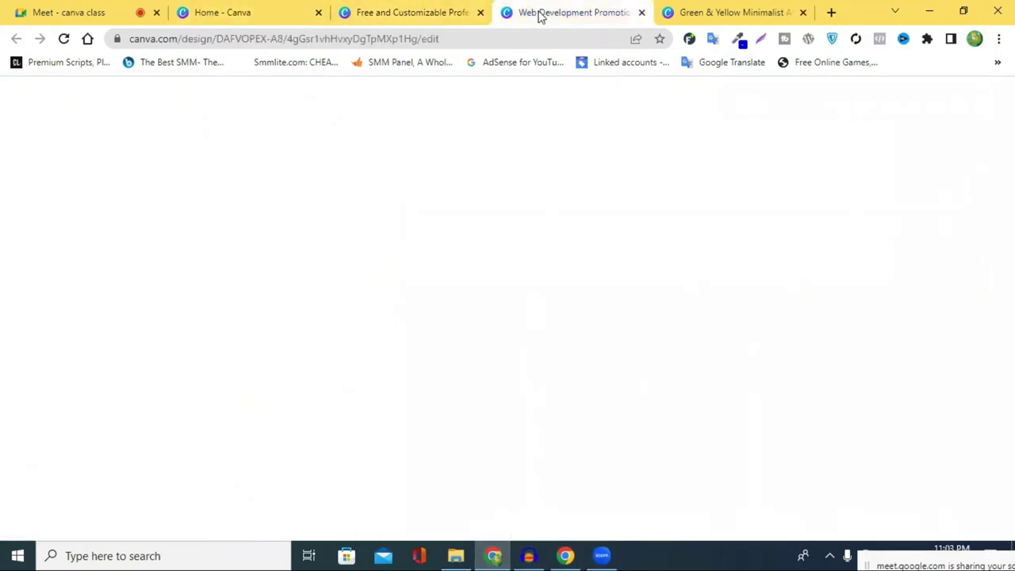
{"action": "left_click", "coordinate": [691, 12]}
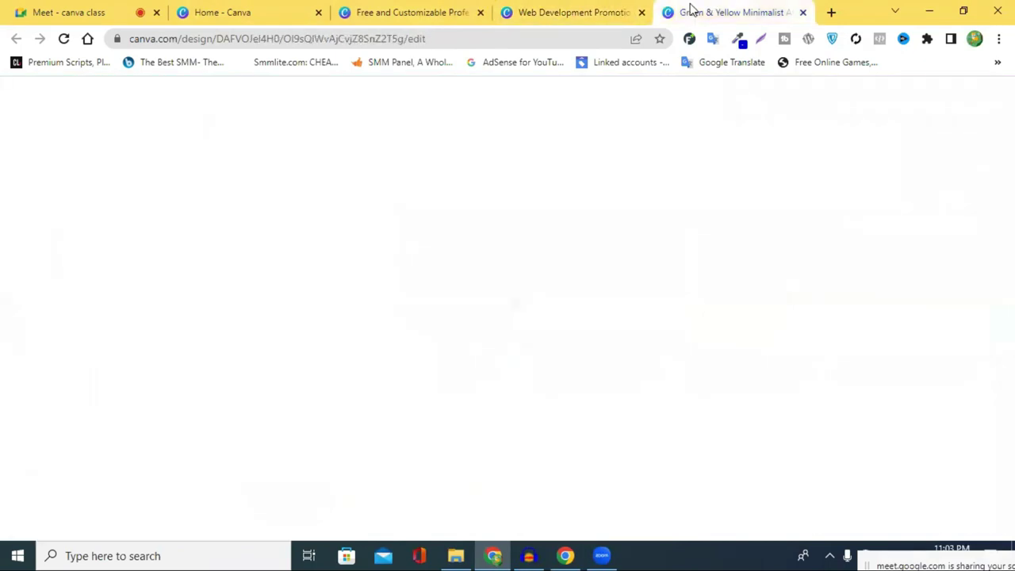
{"action": "left_click", "coordinate": [539, 11]}
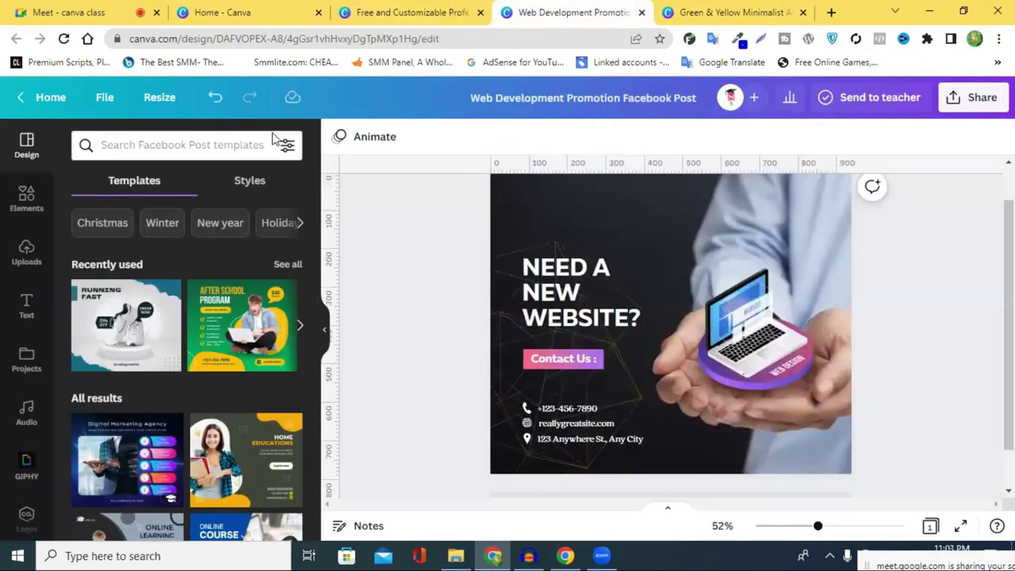
- Show the margins on the Web Development Promotion design and undo the logo edits back to the single original logo
{"action": "left_click", "coordinate": [112, 103]}
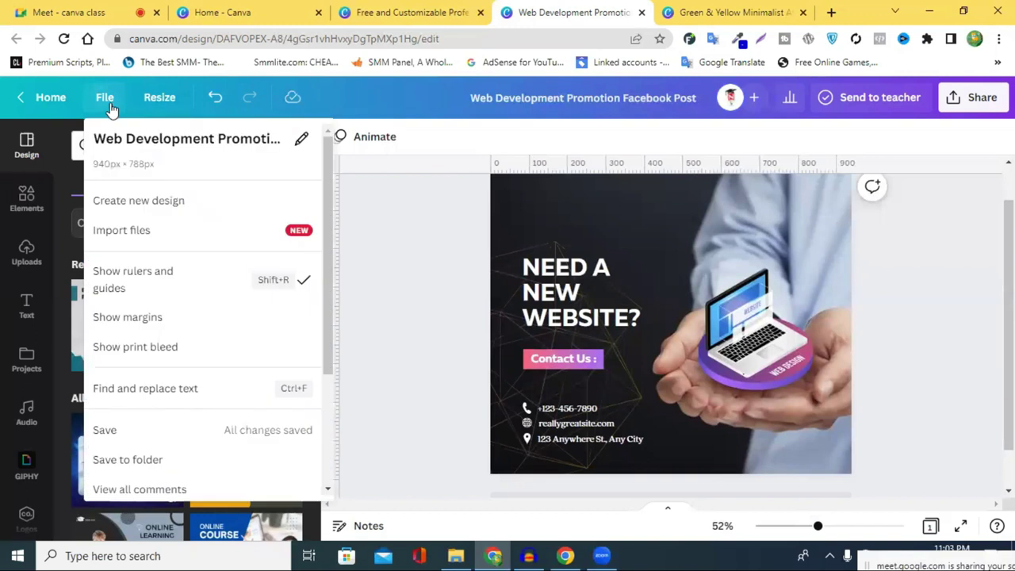
{"action": "left_click", "coordinate": [156, 321]}
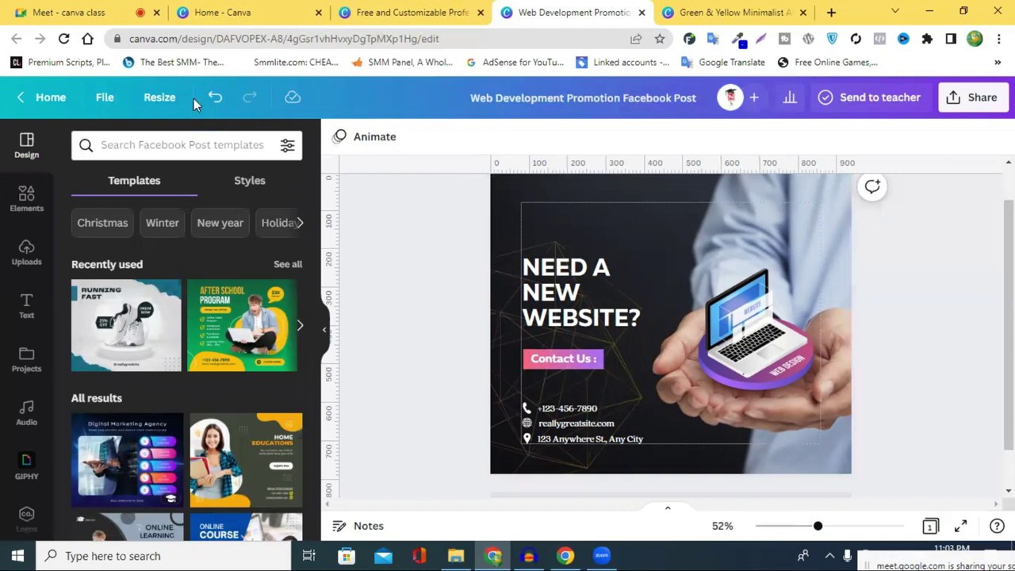
{"action": "left_click", "coordinate": [224, 103]}
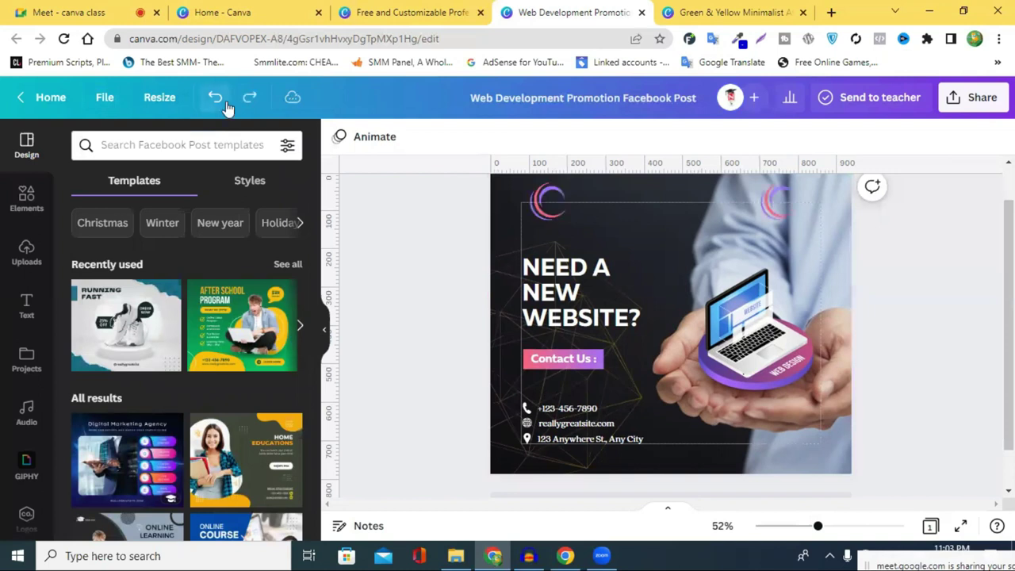
{"action": "left_click", "coordinate": [225, 99]}
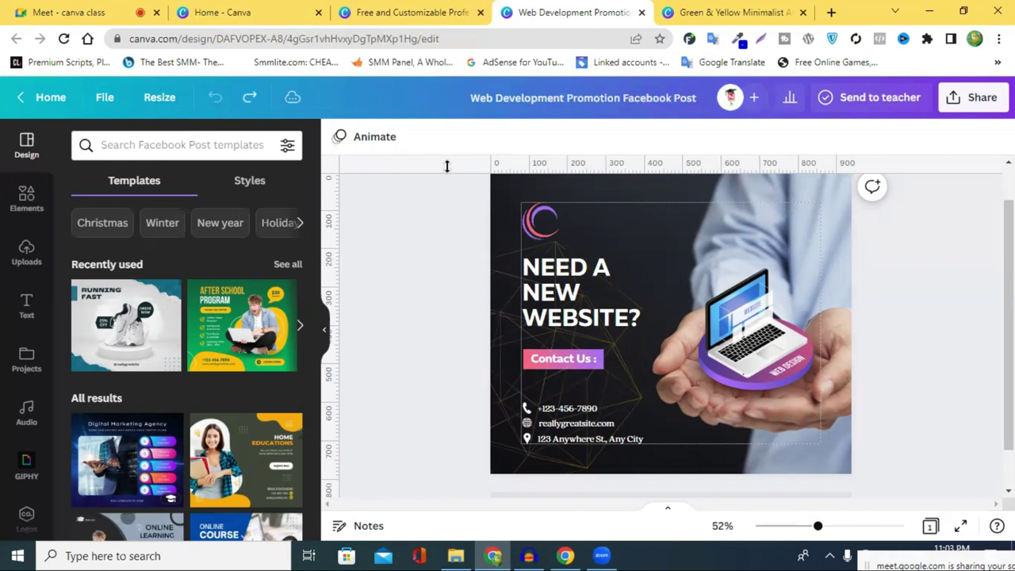
- Close the Web Development Promotion design and confirm leaving the page
{"action": "left_click", "coordinate": [641, 12]}
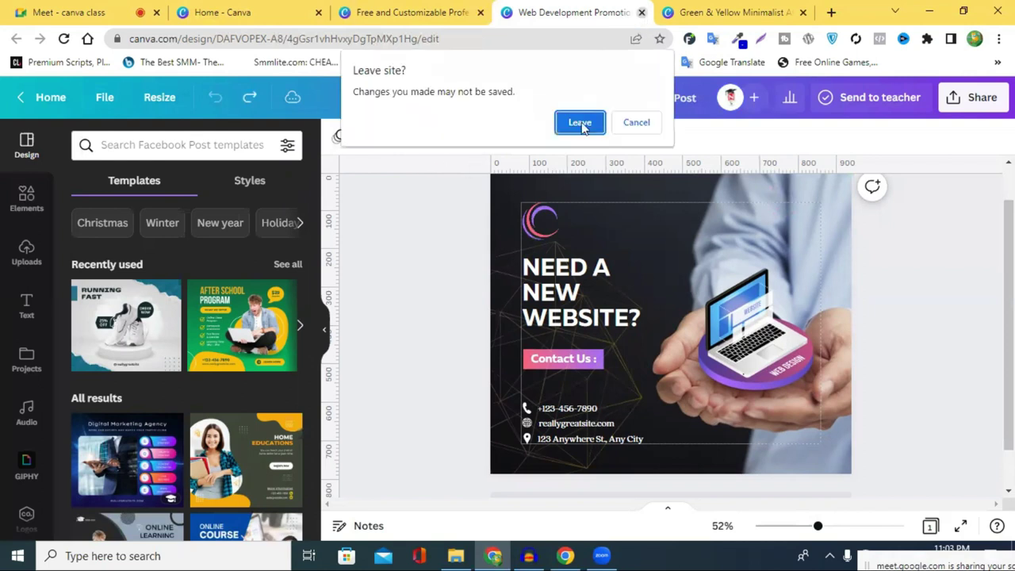
{"action": "left_click", "coordinate": [584, 124]}
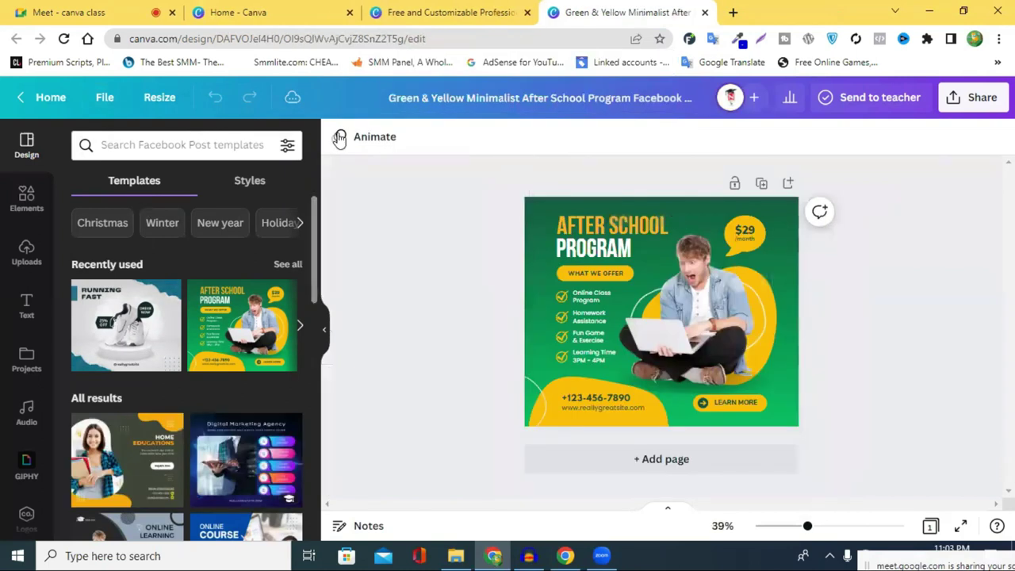
- Turn the margins on for the After School Program post and off again
{"action": "left_click", "coordinate": [108, 100]}
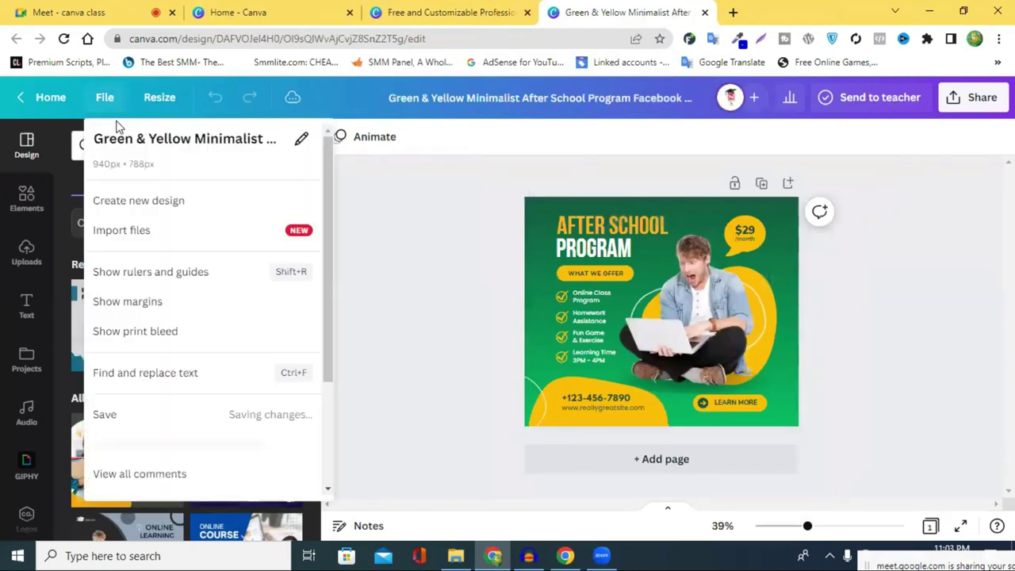
{"action": "left_click", "coordinate": [158, 307]}
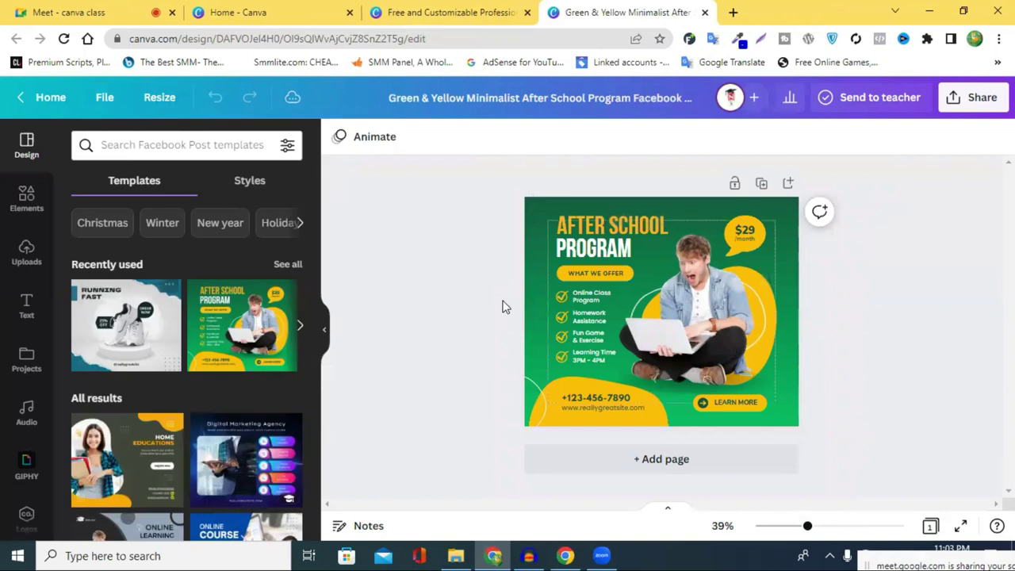
{"action": "left_click", "coordinate": [547, 229]}
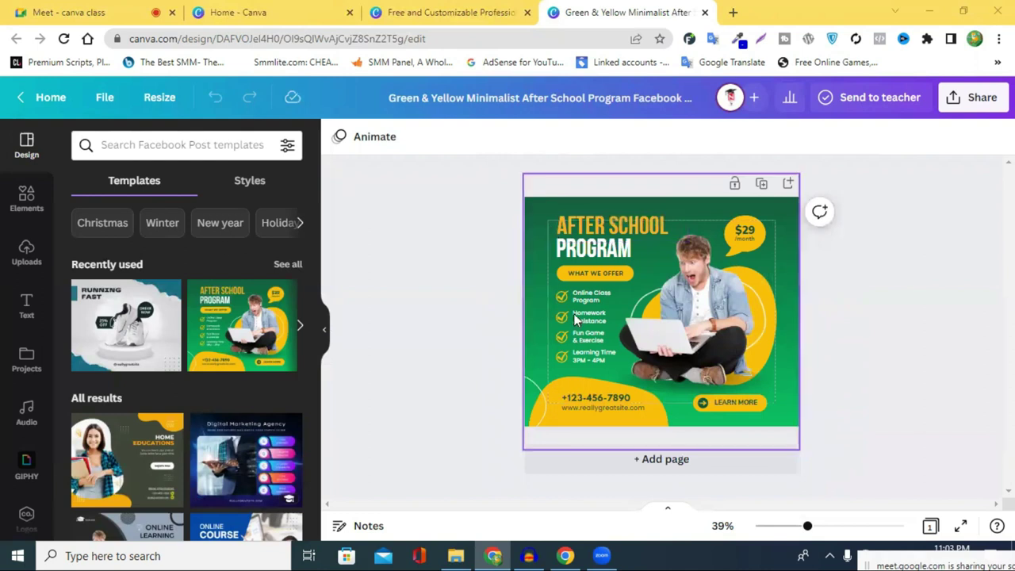
{"action": "left_click", "coordinate": [105, 97]}
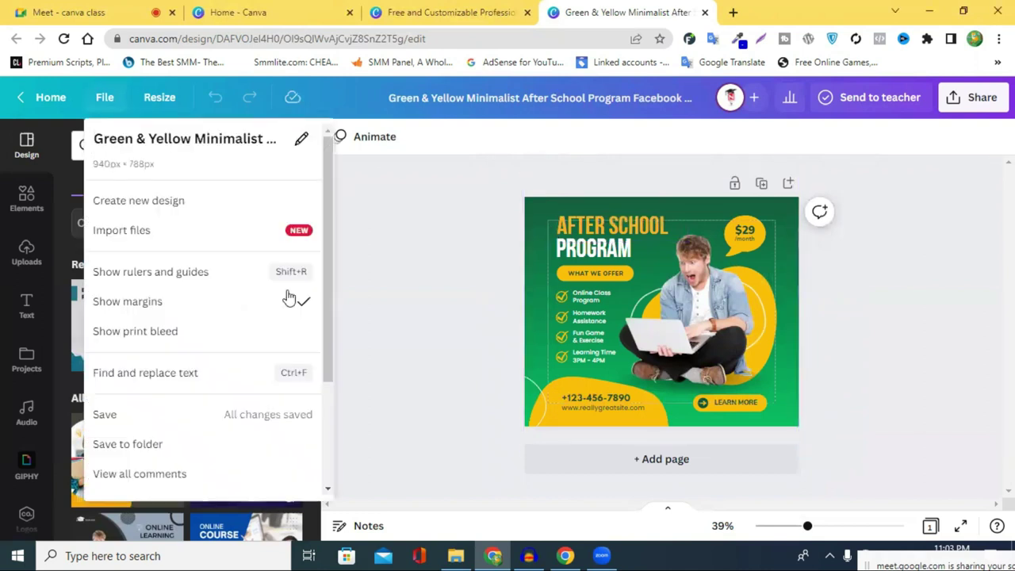
{"action": "left_click", "coordinate": [553, 246]}
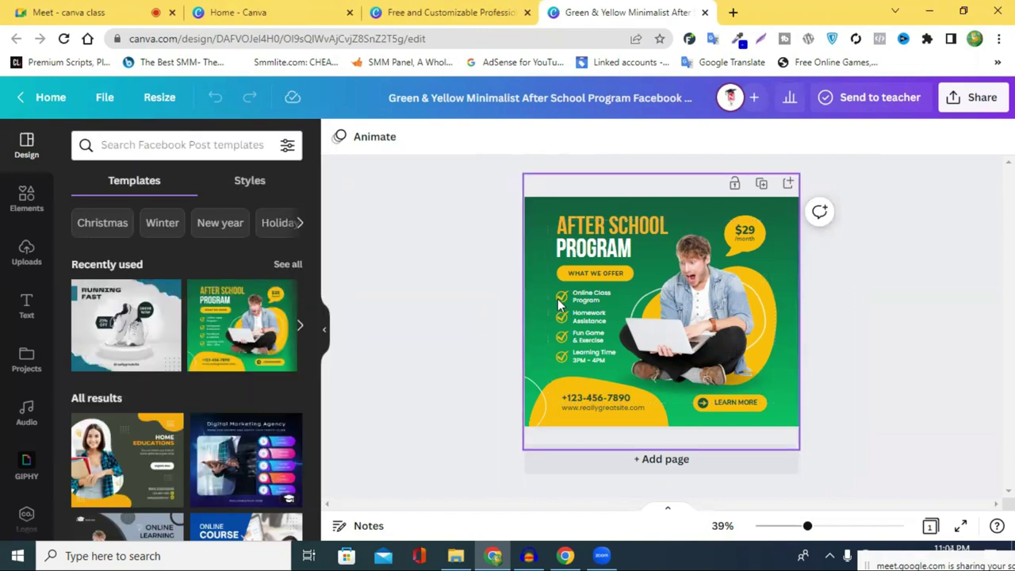
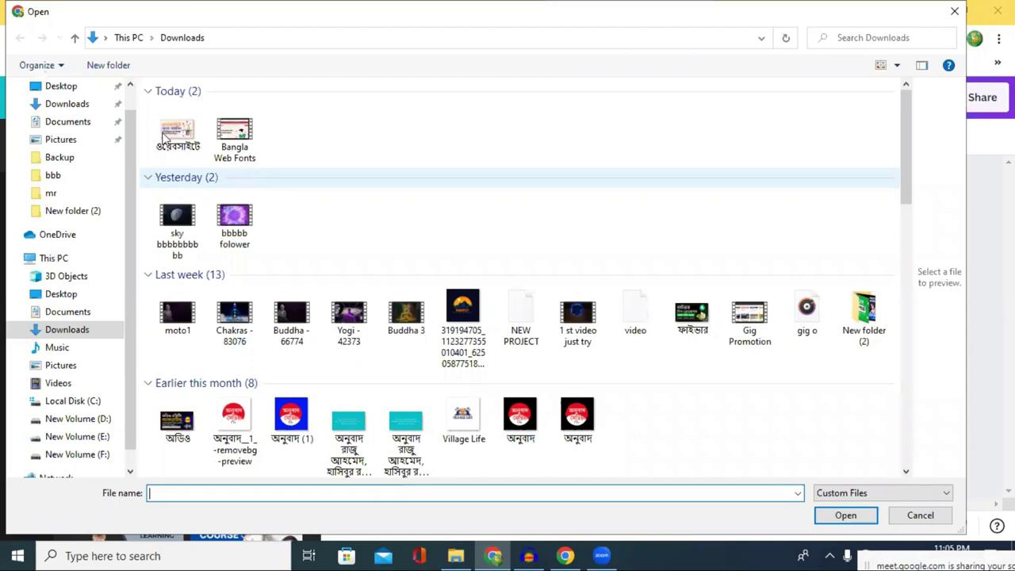
- Close the file selection dialog without choosing a file and return to the After School Program post
{"action": "left_click", "coordinate": [954, 12]}
{"action": "left_click", "coordinate": [488, 233]}
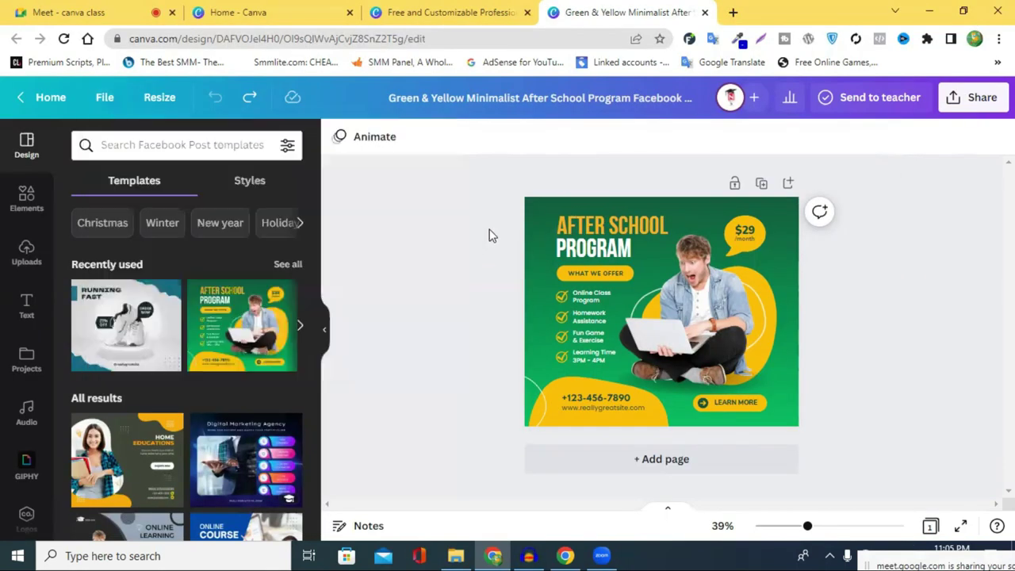
- Examine the custom size fields and the preset design types offered for resizing the After School Program post
{"action": "left_click", "coordinate": [159, 98]}
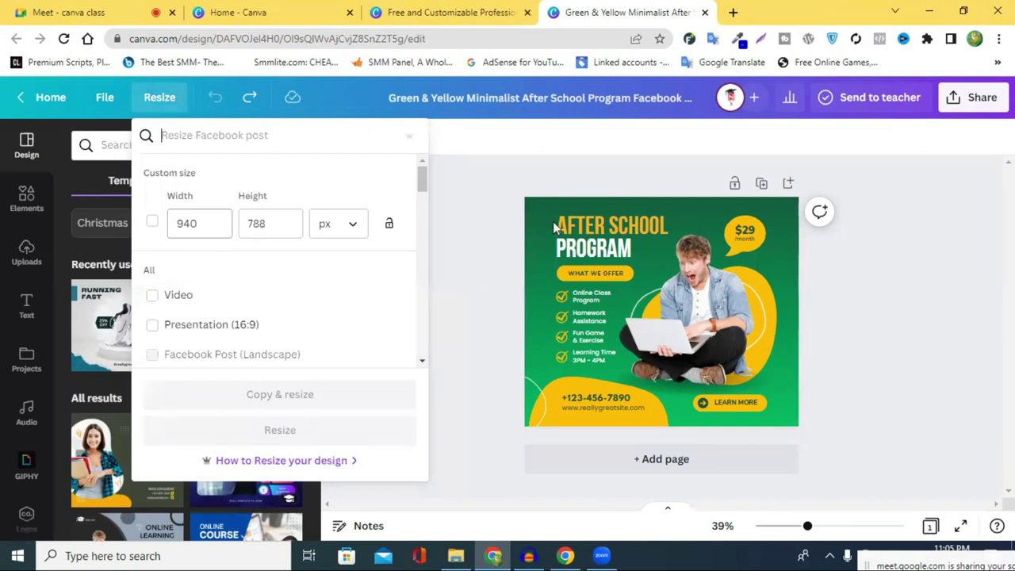
{"action": "left_click", "coordinate": [229, 223]}
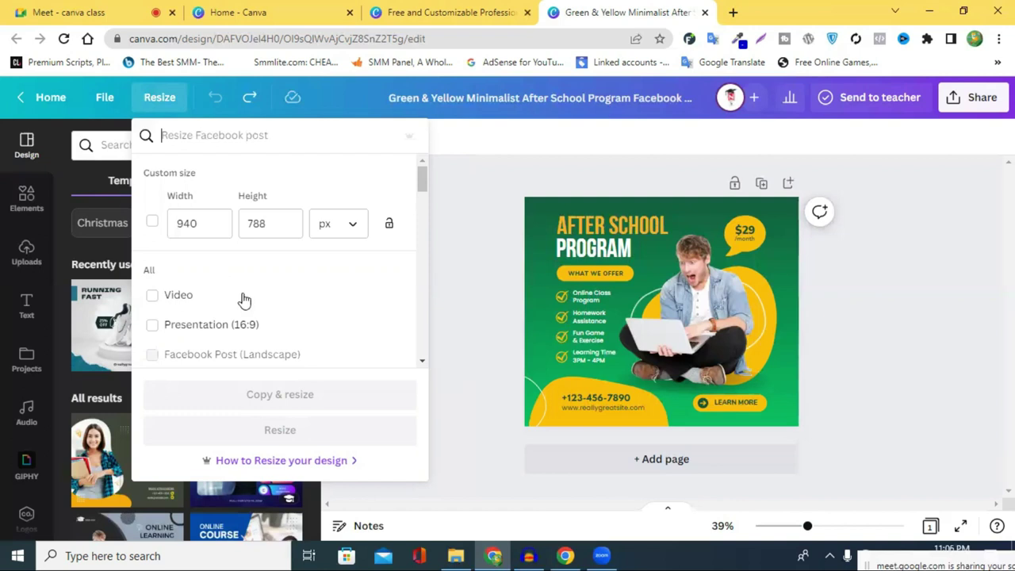
{"action": "scroll", "coordinate": [243, 297], "scroll_direction": "down", "scroll_amount": 5}
{"action": "scroll", "coordinate": [238, 296], "scroll_direction": "down", "scroll_amount": 3}
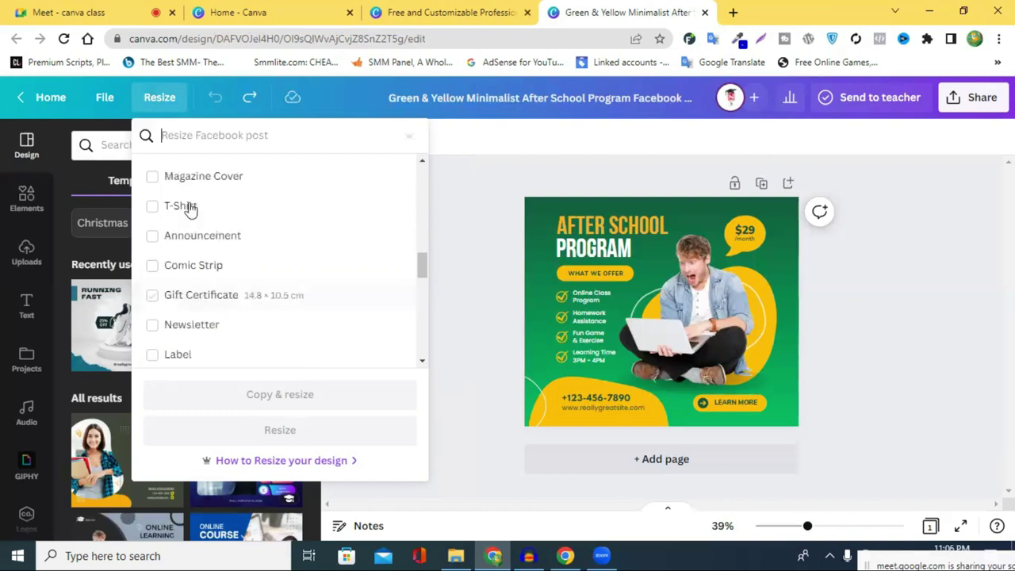
{"action": "scroll", "coordinate": [195, 267], "scroll_direction": "down", "scroll_amount": 2}
{"action": "scroll", "coordinate": [207, 253], "scroll_direction": "down", "scroll_amount": 5}
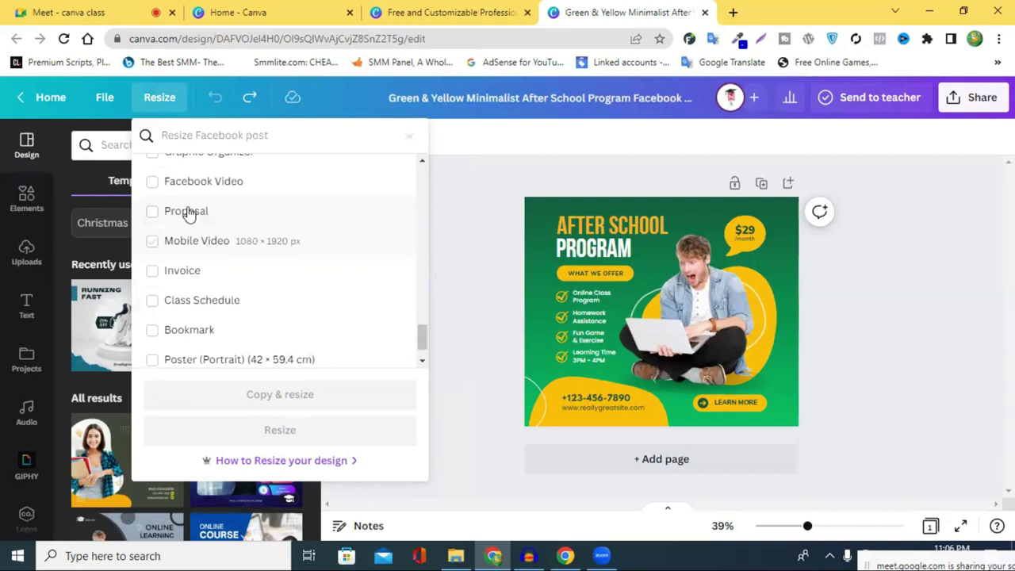
{"action": "scroll", "coordinate": [209, 263], "scroll_direction": "down", "scroll_amount": 1}
{"action": "scroll", "coordinate": [242, 246], "scroll_direction": "up", "scroll_amount": 5}
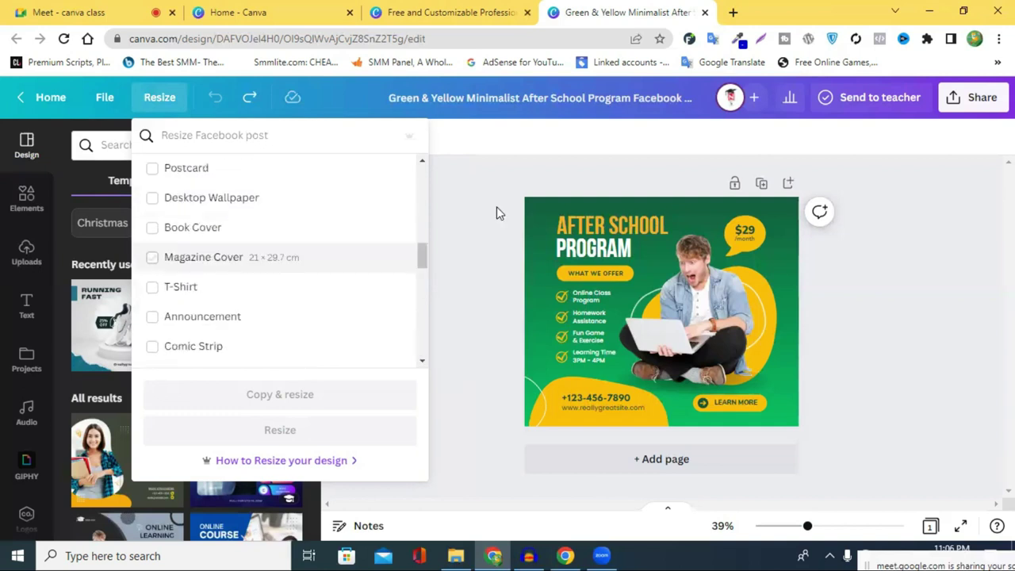
{"action": "scroll", "coordinate": [222, 199], "scroll_direction": "up", "scroll_amount": 3}
{"action": "scroll", "coordinate": [191, 203], "scroll_direction": "up", "scroll_amount": 3}
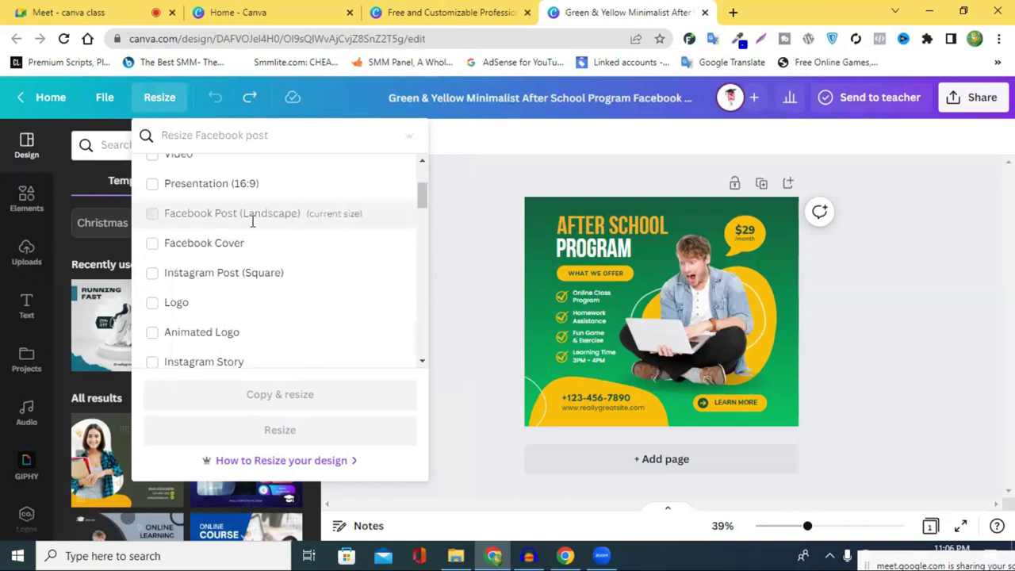
{"action": "scroll", "coordinate": [328, 230], "scroll_direction": "up", "scroll_amount": 2}
{"action": "scroll", "coordinate": [204, 256], "scroll_direction": "down", "scroll_amount": 2}
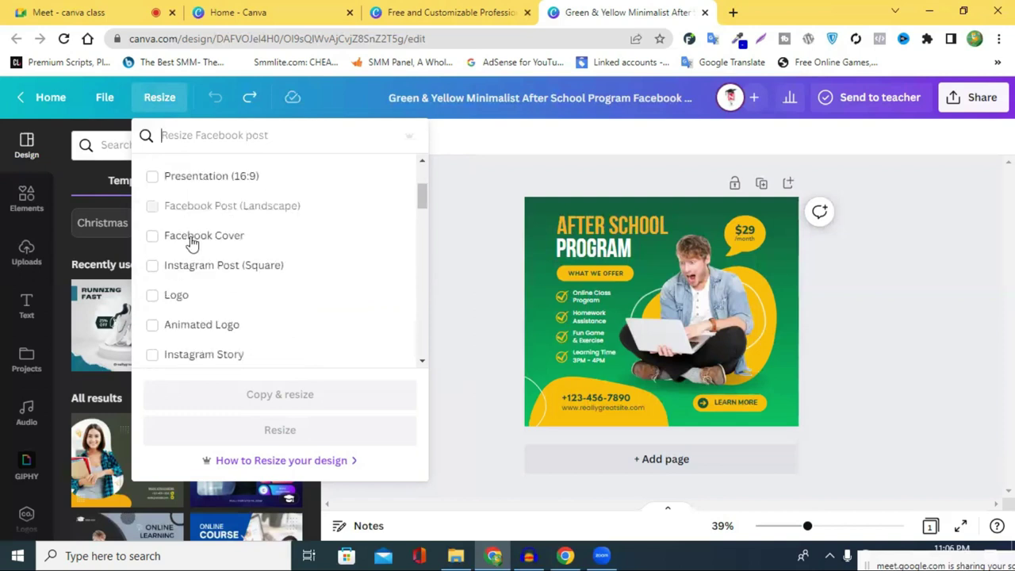
- Create a copy of the After School Program post resized to the Facebook Cover format, 1640 × 924 px
{"action": "left_click", "coordinate": [387, 243]}
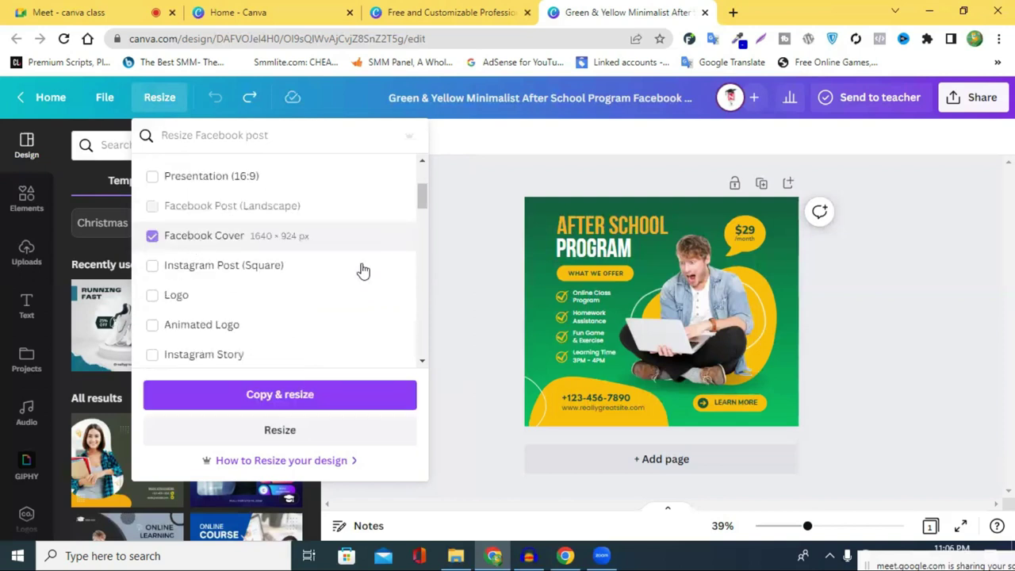
{"action": "left_click", "coordinate": [280, 399]}
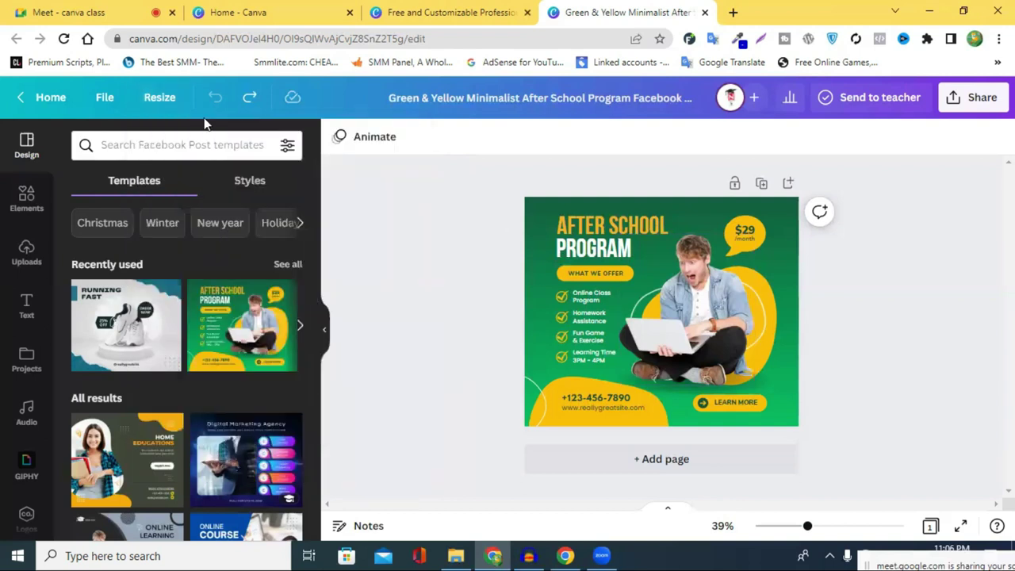
{"action": "left_click", "coordinate": [167, 98]}
{"action": "left_click", "coordinate": [210, 301]}
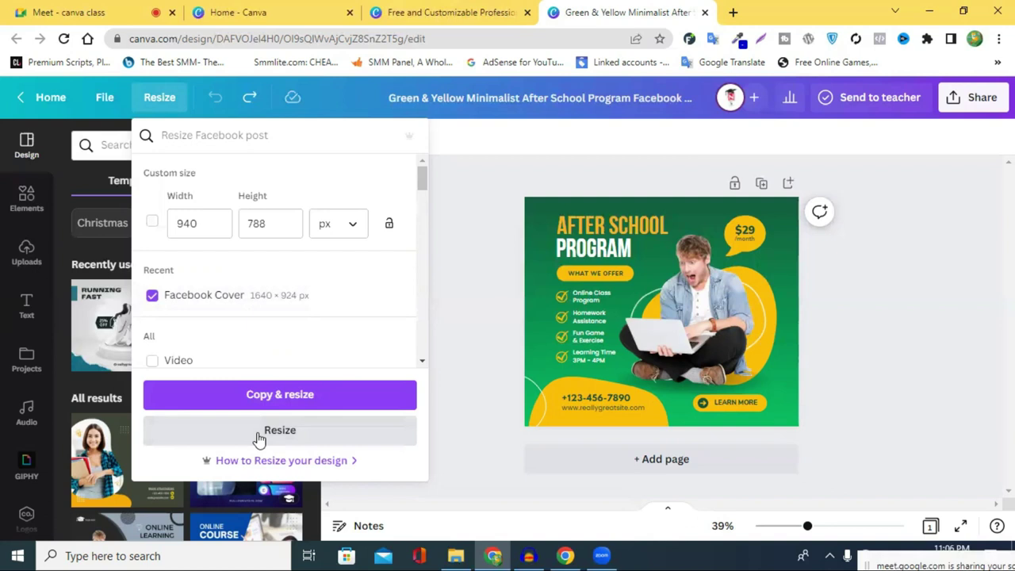
{"action": "left_click", "coordinate": [276, 437]}
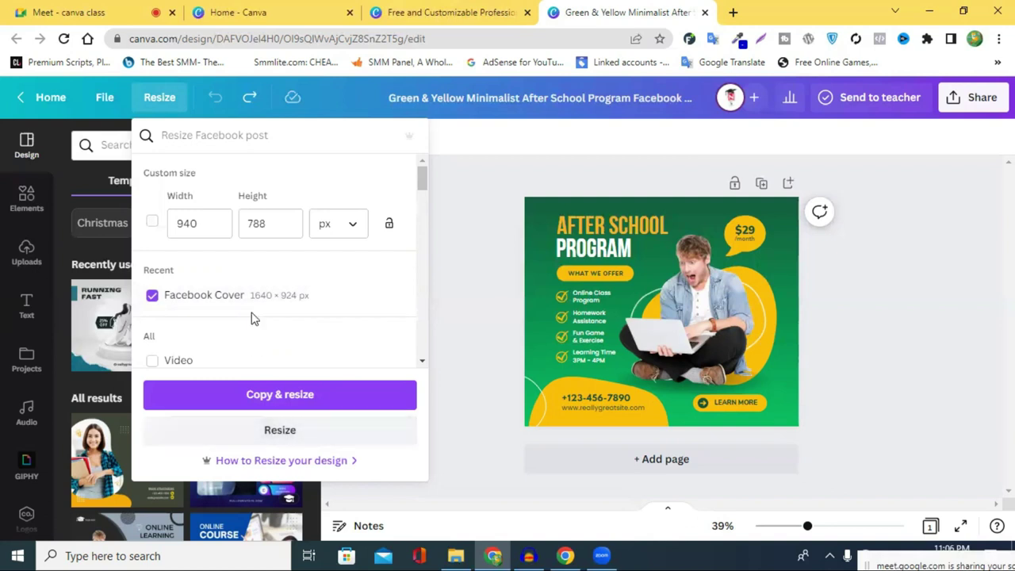
{"action": "scroll", "coordinate": [270, 319], "scroll_direction": "down", "scroll_amount": 6}
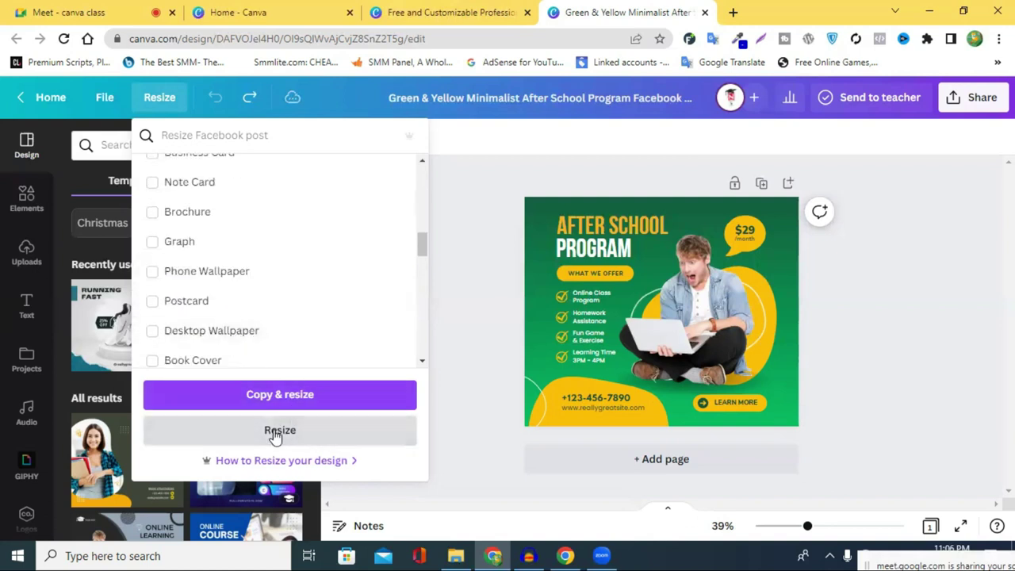
{"action": "scroll", "coordinate": [317, 293], "scroll_direction": "up", "scroll_amount": 6}
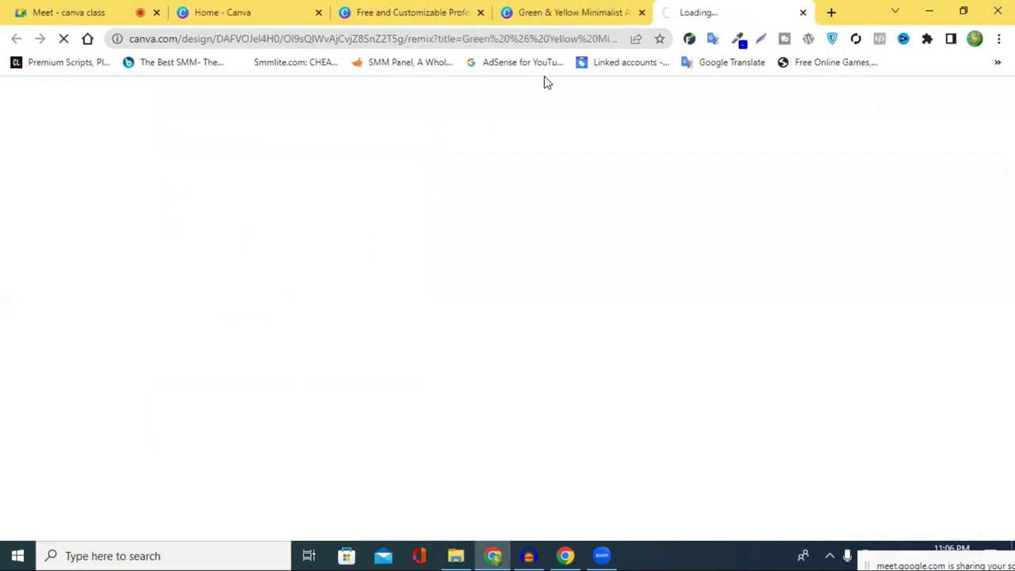
- View the resized Facebook Cover copy against the original, and close the copy to return to the After School Program post
{"action": "left_click", "coordinate": [556, 19]}
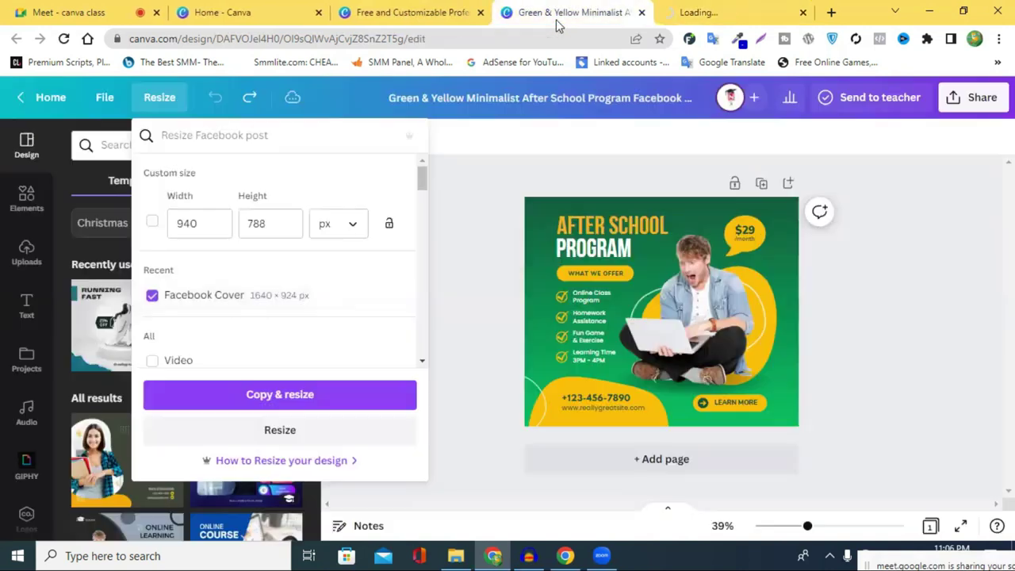
{"action": "left_click", "coordinate": [714, 12]}
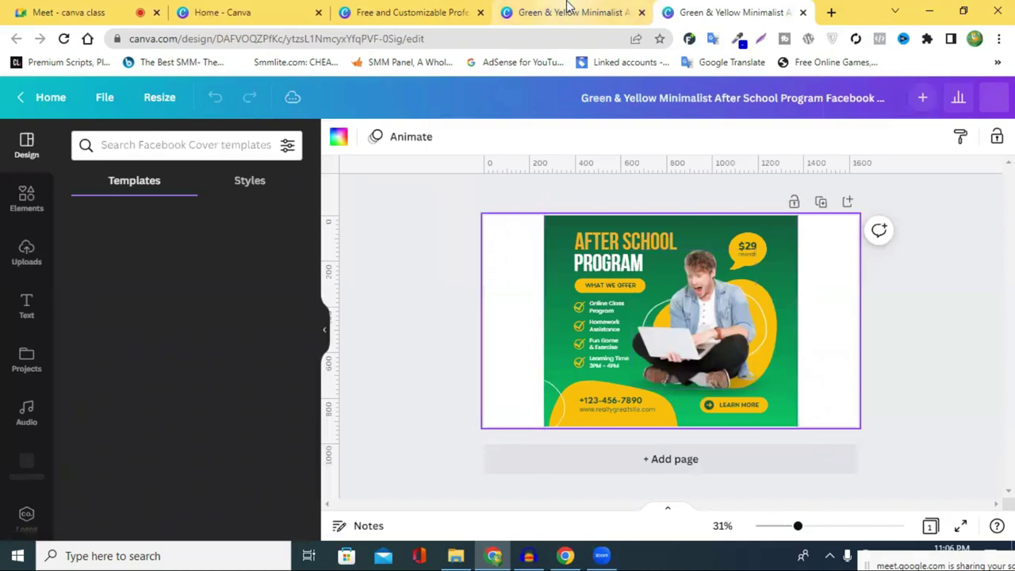
{"action": "left_click", "coordinate": [802, 14]}
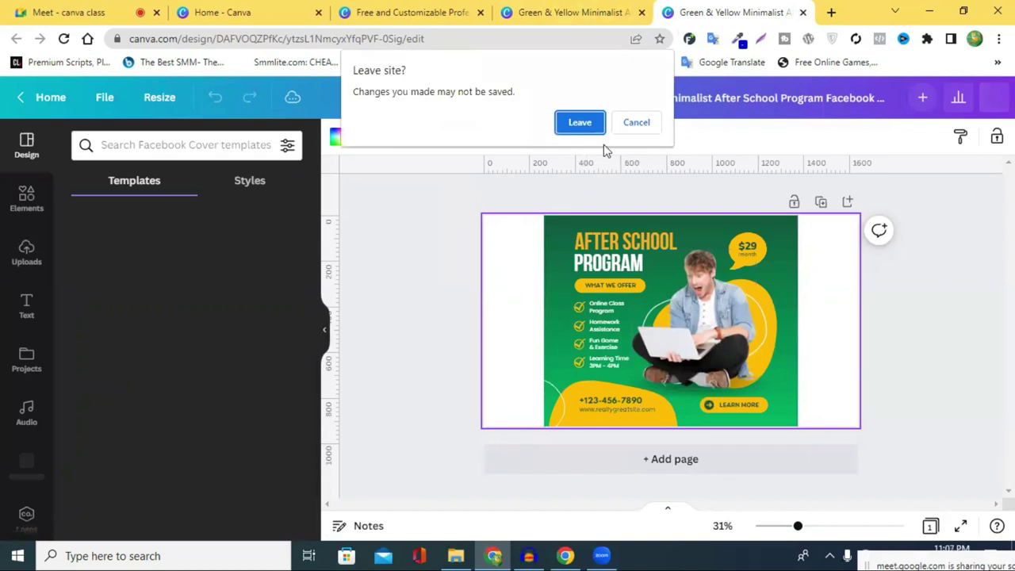
{"action": "left_click", "coordinate": [590, 129]}
{"action": "left_click", "coordinate": [476, 205]}
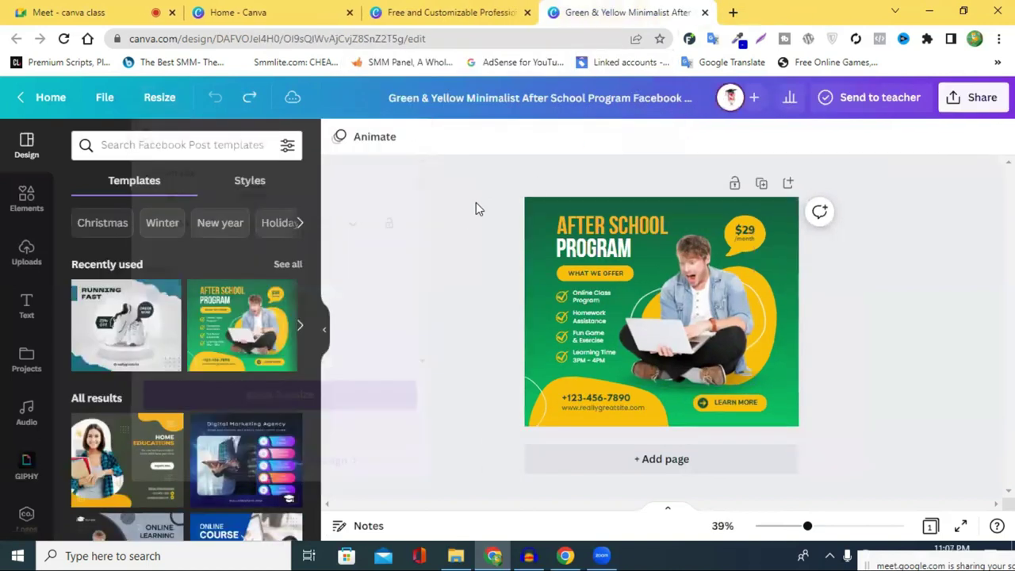
- View the resize options for the After School Program post again and close them without resizing
{"action": "left_click_drag", "start_coordinate": [506, 192], "coordinate": [824, 416]}
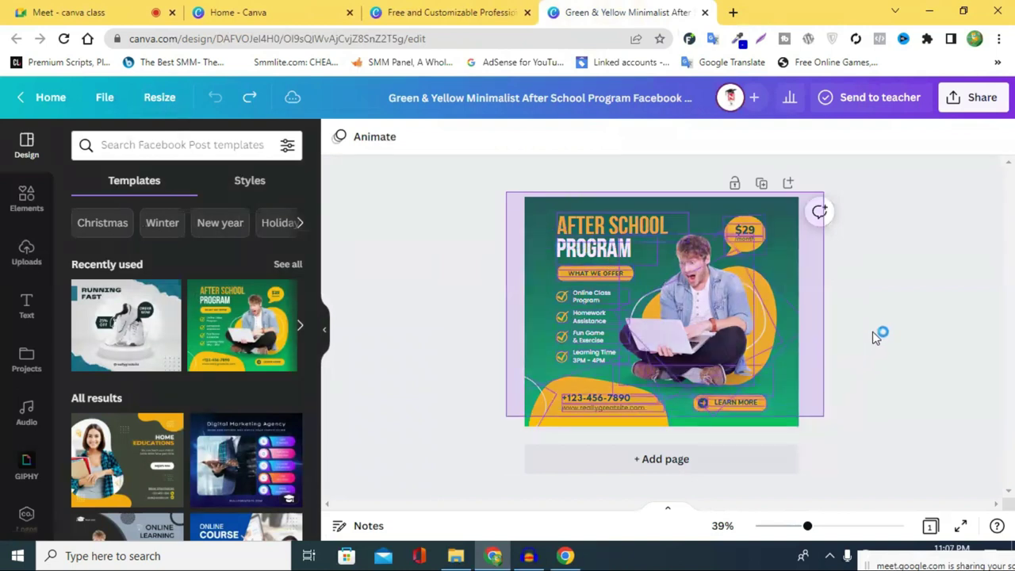
{"action": "left_click", "coordinate": [163, 100]}
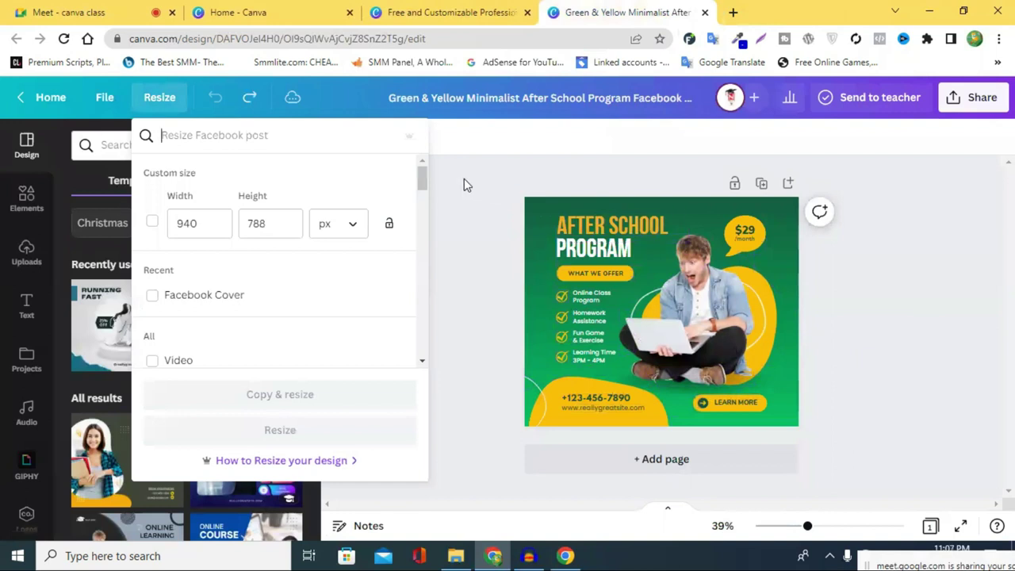
{"action": "left_click", "coordinate": [466, 184]}
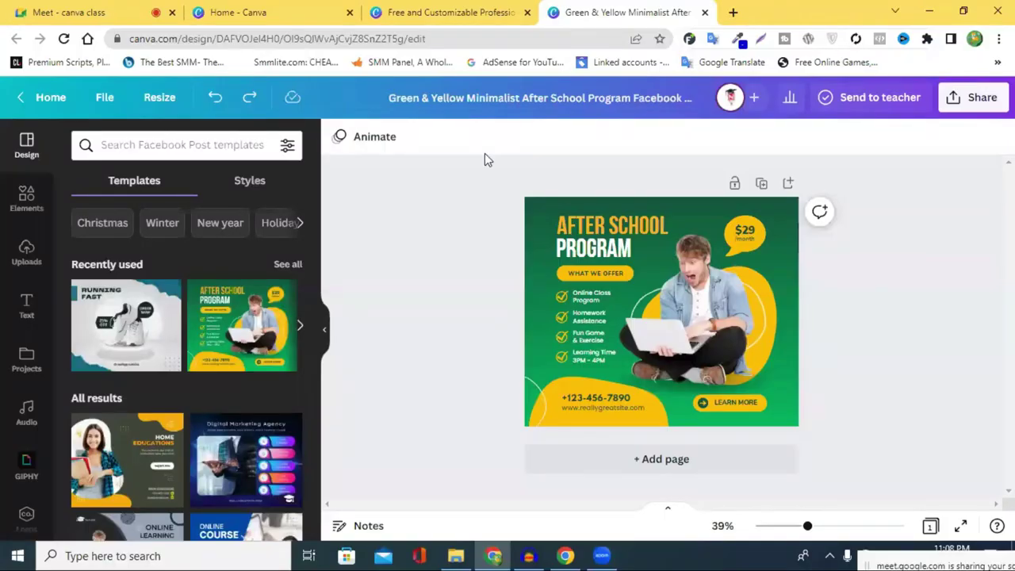
- Open the design's title for editing and leave it without renaming the design
{"action": "left_click", "coordinate": [481, 100]}
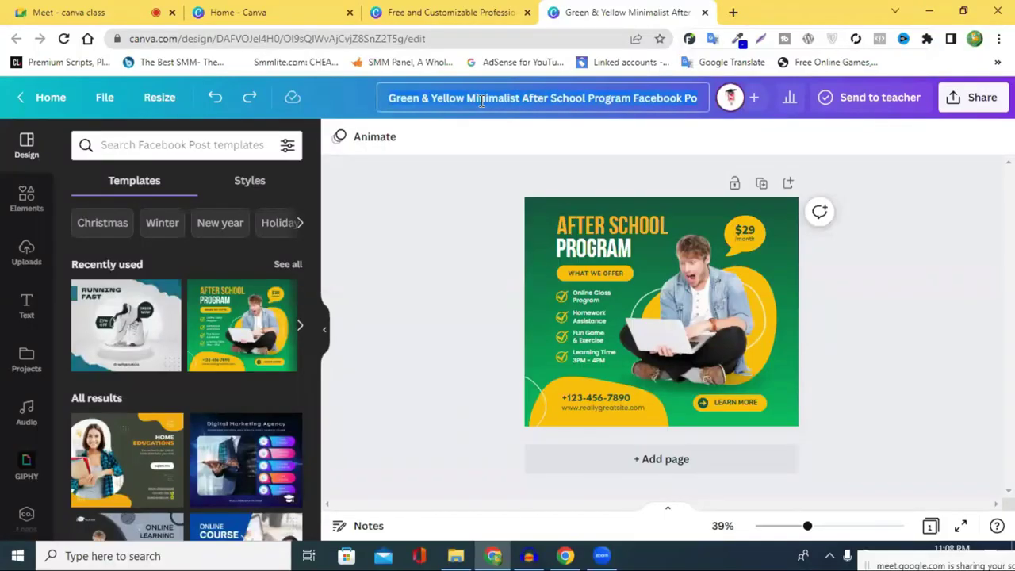
{"action": "left_click", "coordinate": [439, 235]}
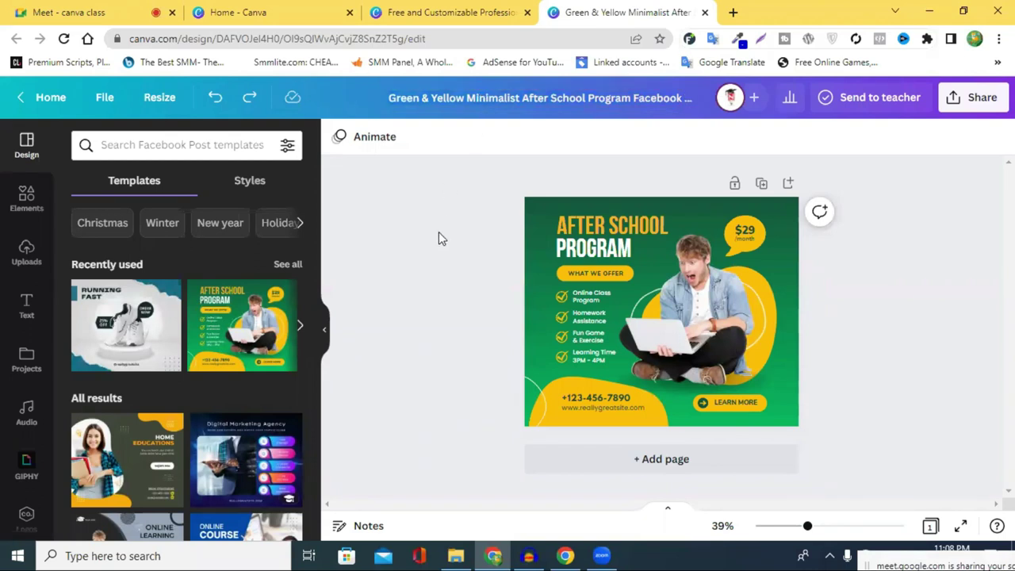
{"action": "left_click", "coordinate": [546, 96]}
{"action": "left_click", "coordinate": [957, 212]}
- Share the design with anyone with the link, with Can edit access, and copy the link
{"action": "left_click", "coordinate": [754, 98]}
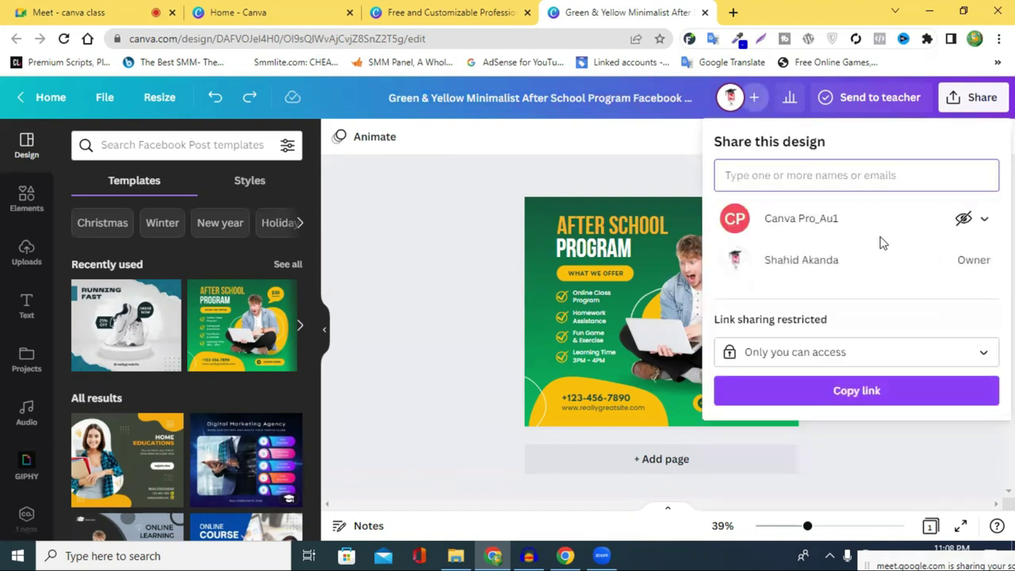
{"action": "left_click", "coordinate": [815, 364]}
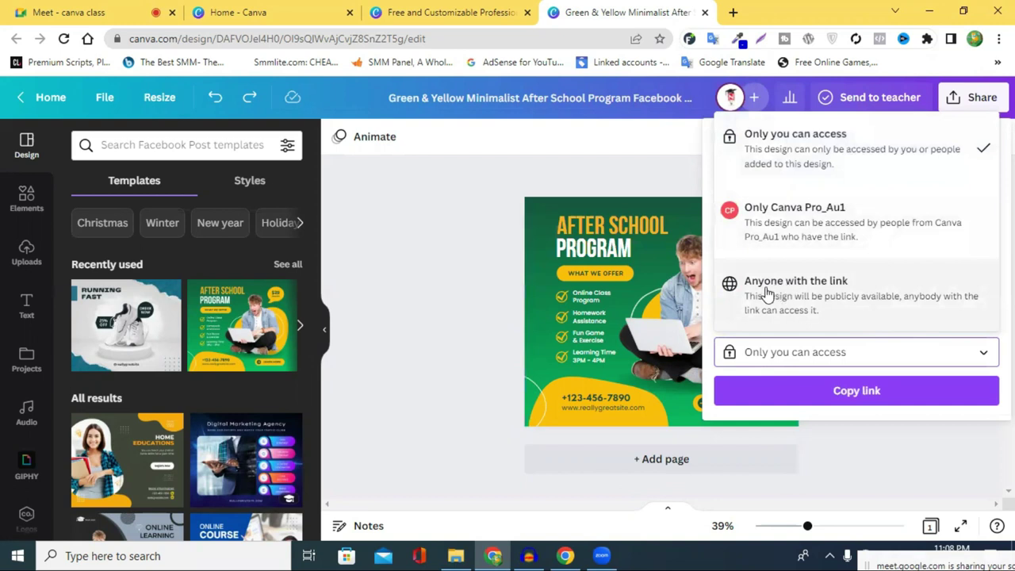
{"action": "left_click", "coordinate": [800, 293]}
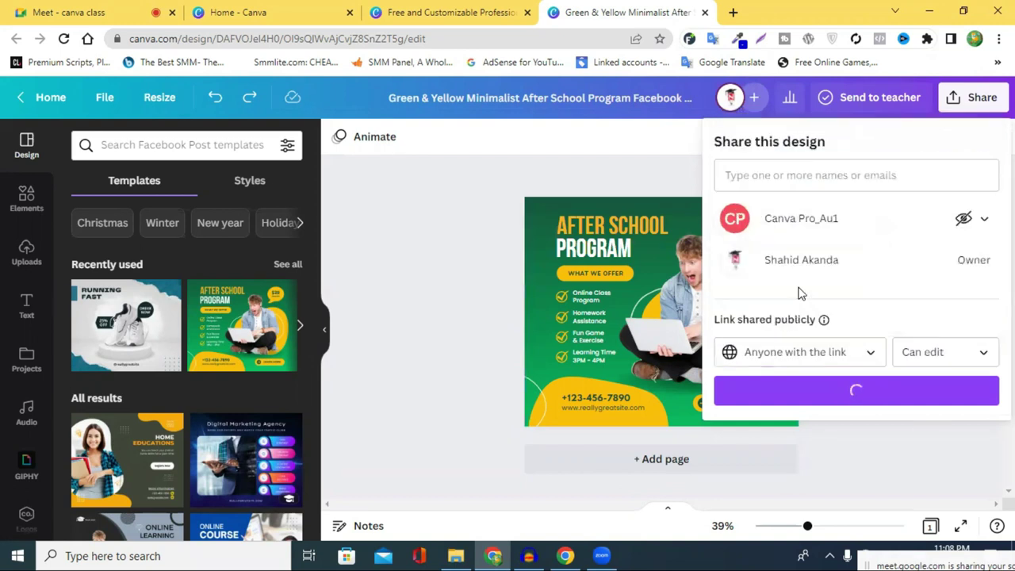
{"action": "left_click", "coordinate": [838, 400]}
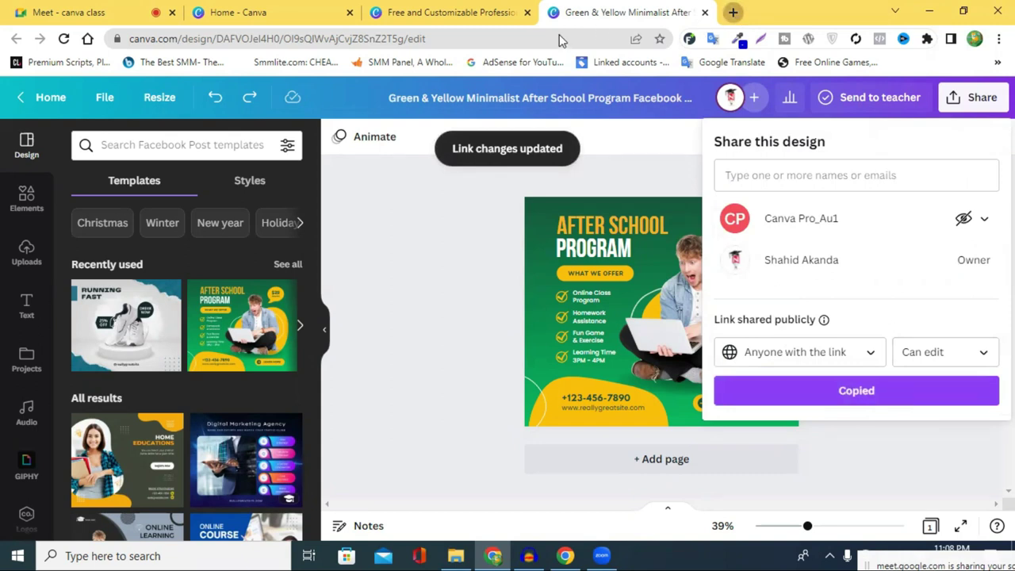
- Open the copied share link in a new browser tab, close that tab and dismiss the sharing options
{"action": "key", "text": "ctrl+t"}
{"action": "right_click", "coordinate": [644, 169]}
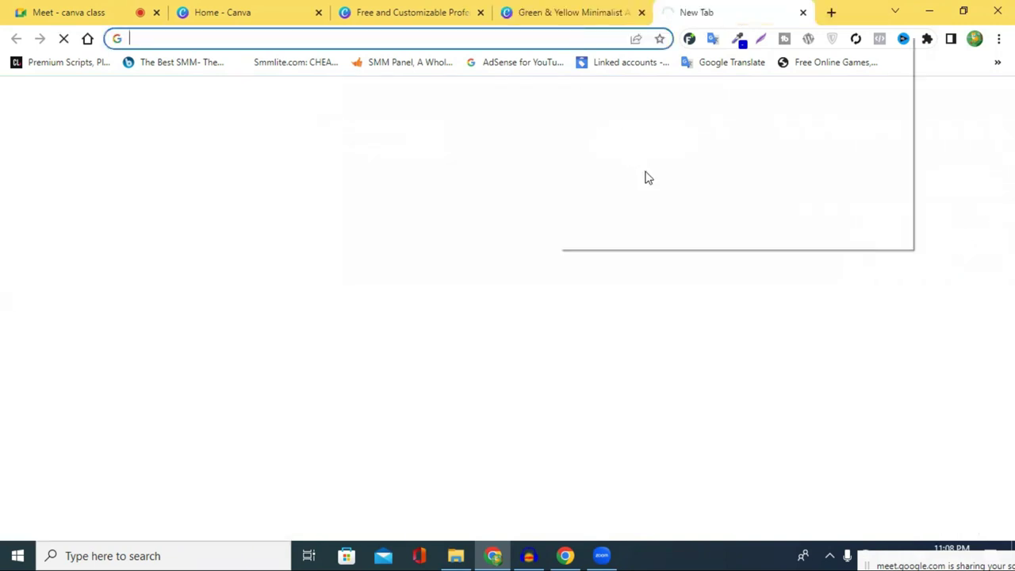
{"action": "key", "text": "Escape"}
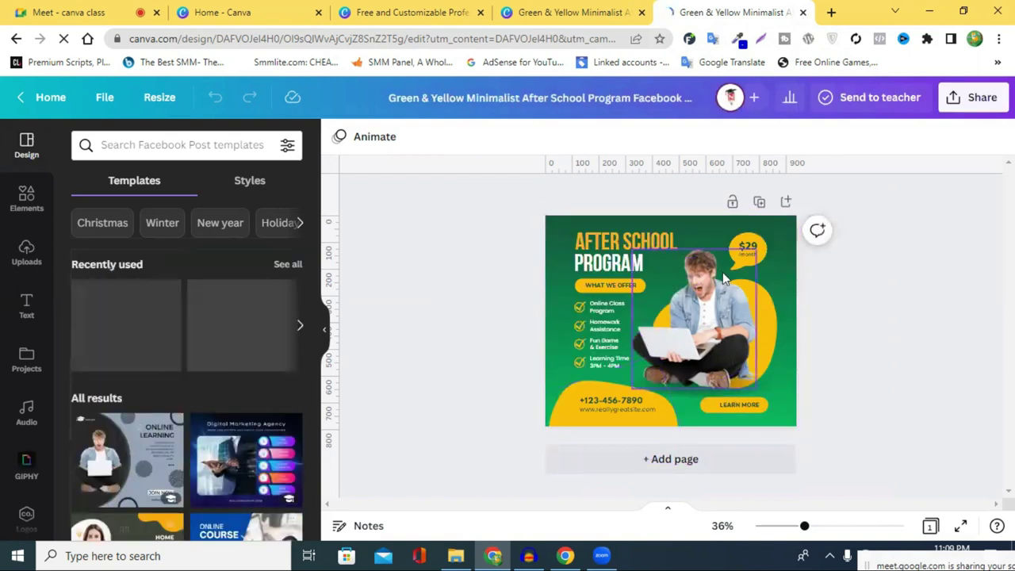
{"action": "left_click", "coordinate": [802, 13]}
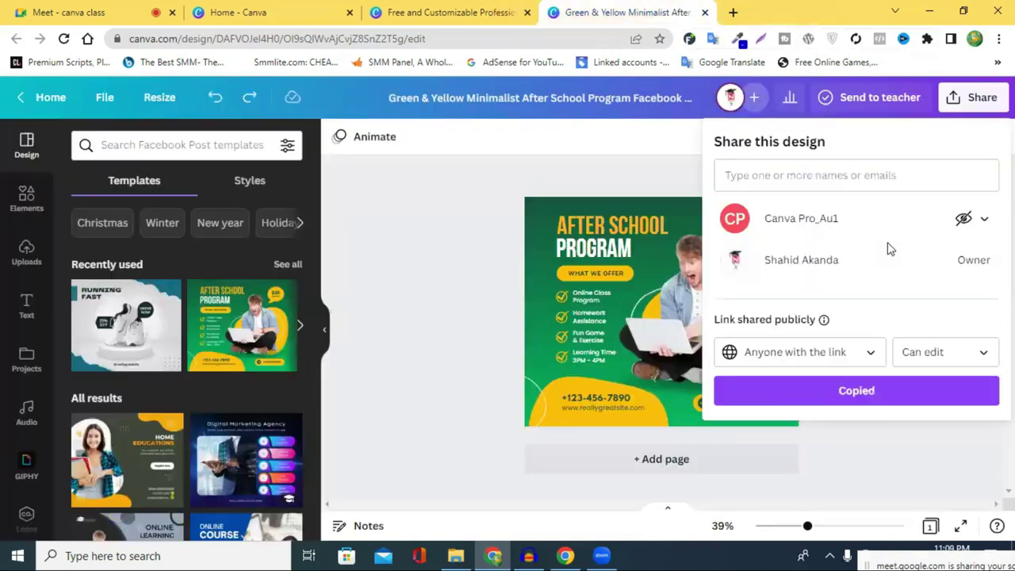
{"action": "left_click", "coordinate": [456, 227]}
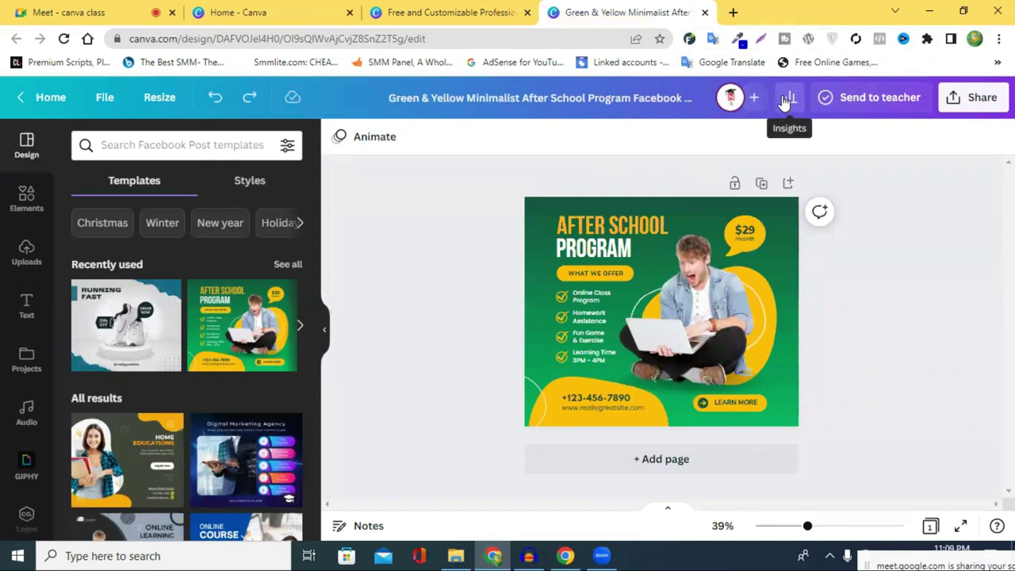
- View the Send to teacher form and its list of teachers, and close it without sending
{"action": "left_click", "coordinate": [862, 104]}
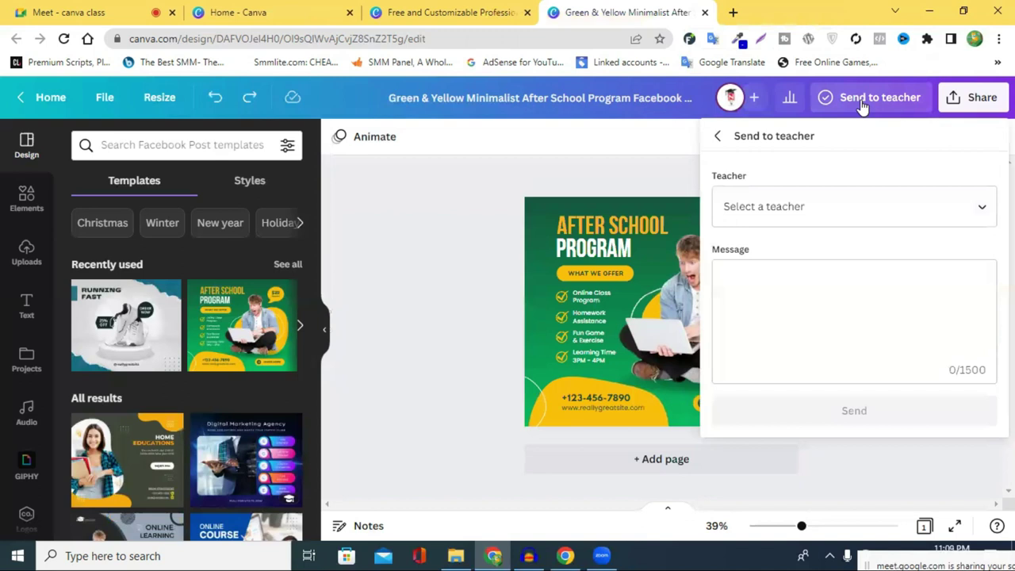
{"action": "left_click", "coordinate": [844, 211]}
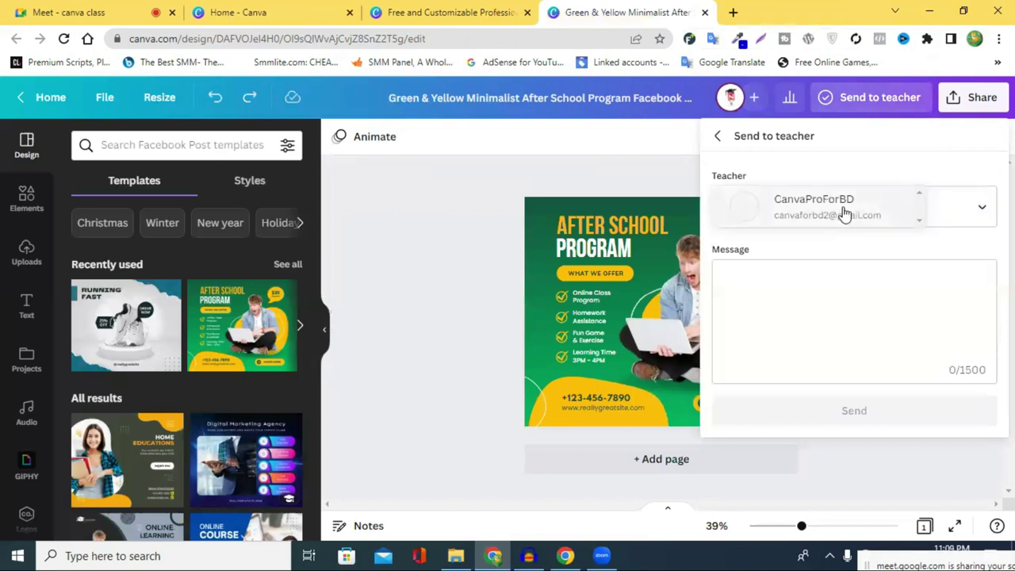
{"action": "left_click", "coordinate": [434, 208]}
- Examine the share destinations and the full list of publishing options for the design, and close them
{"action": "left_click", "coordinate": [955, 104]}
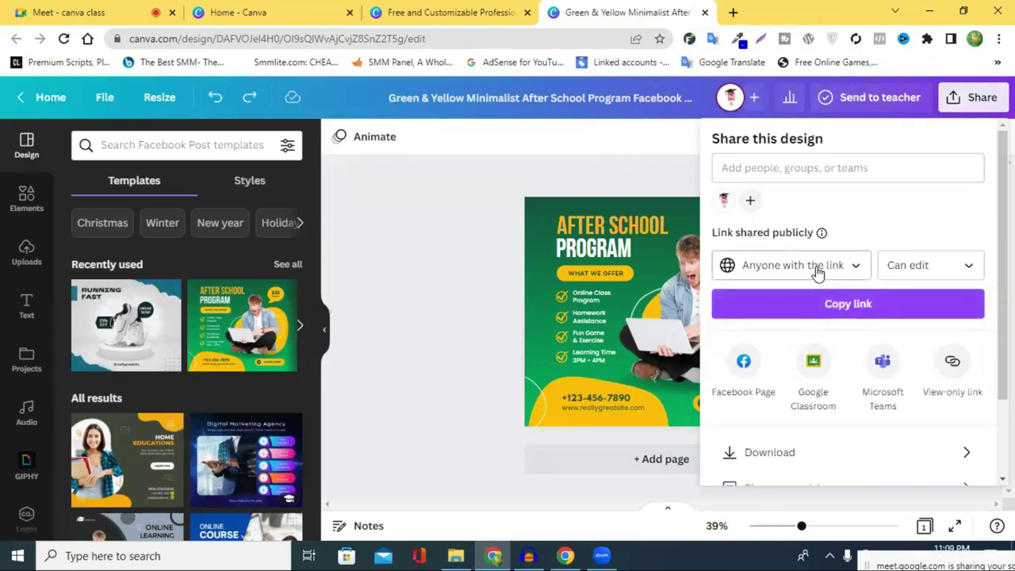
{"action": "scroll", "coordinate": [833, 270], "scroll_direction": "down", "scroll_amount": 3}
{"action": "scroll", "coordinate": [793, 222], "scroll_direction": "up", "scroll_amount": 2}
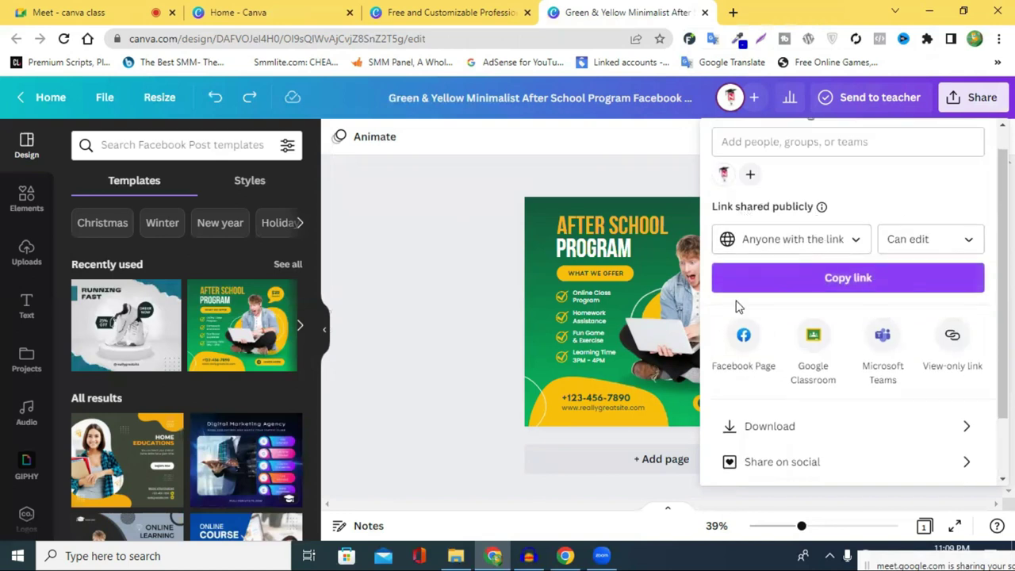
{"action": "scroll", "coordinate": [840, 226], "scroll_direction": "down", "scroll_amount": 2}
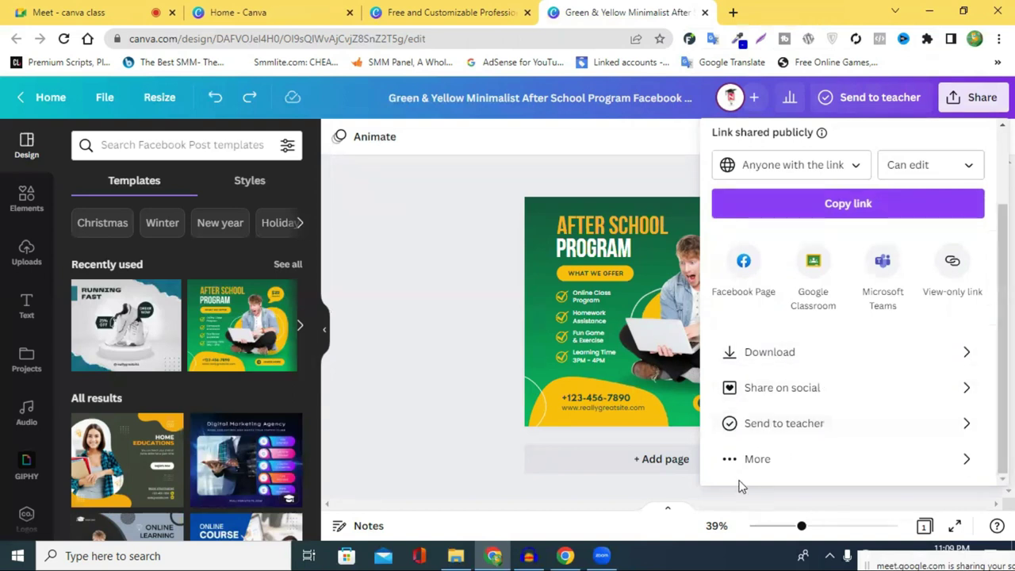
{"action": "left_click", "coordinate": [801, 448]}
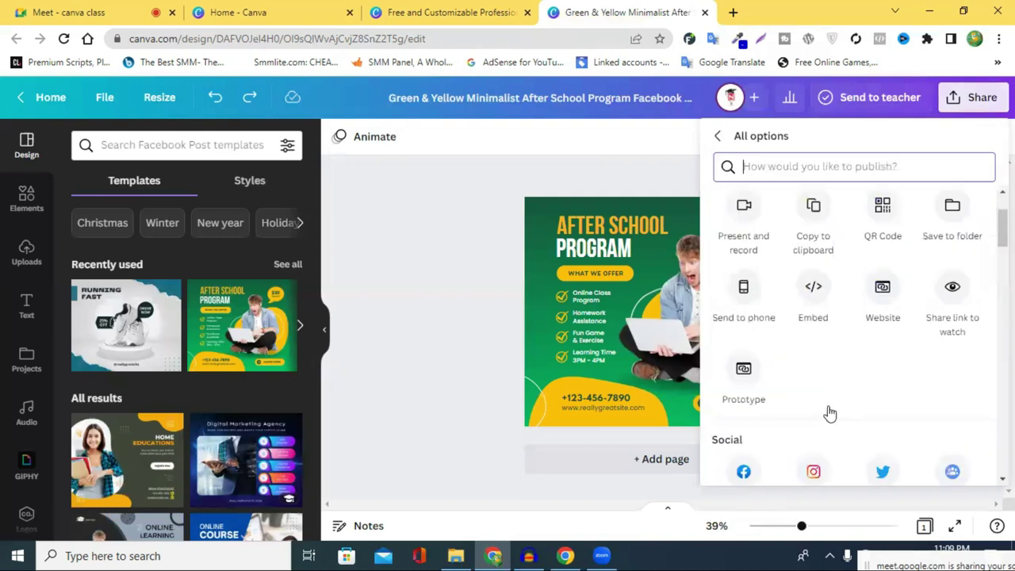
{"action": "scroll", "coordinate": [830, 401], "scroll_direction": "down", "scroll_amount": 2}
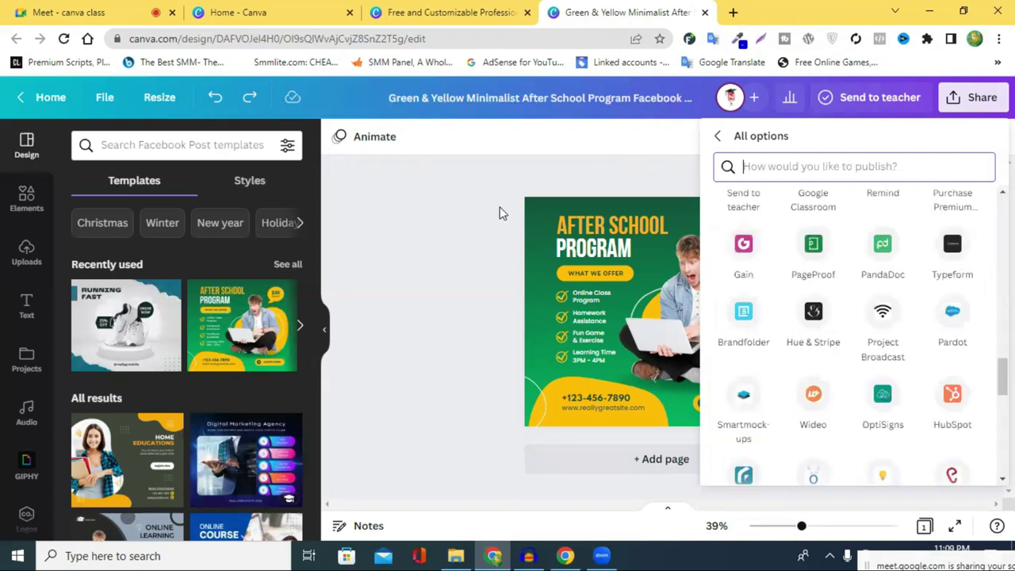
{"action": "left_click", "coordinate": [428, 203]}
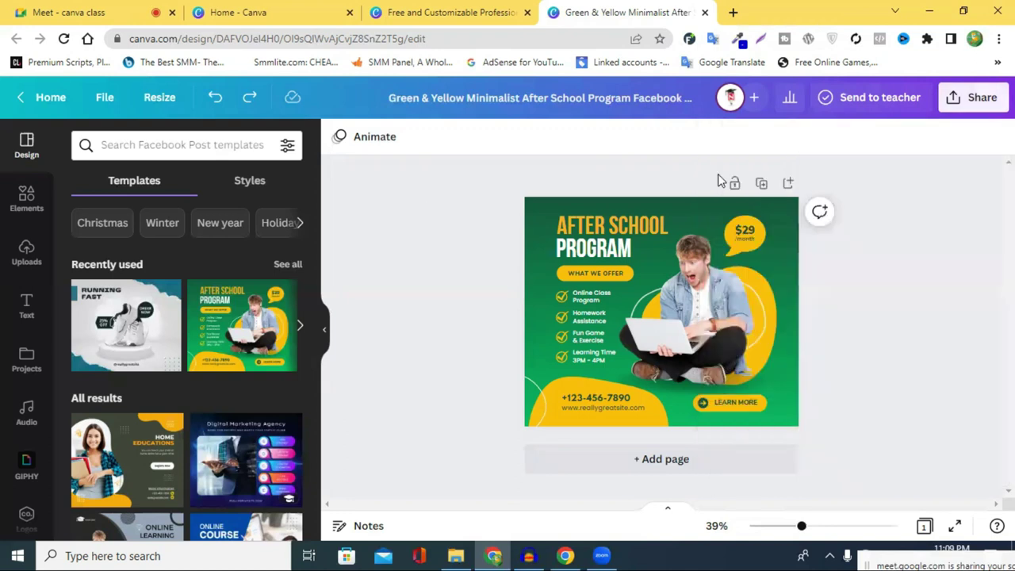
- Review the download settings and available file types, keep PNG, and close without downloading
{"action": "left_click", "coordinate": [965, 101]}
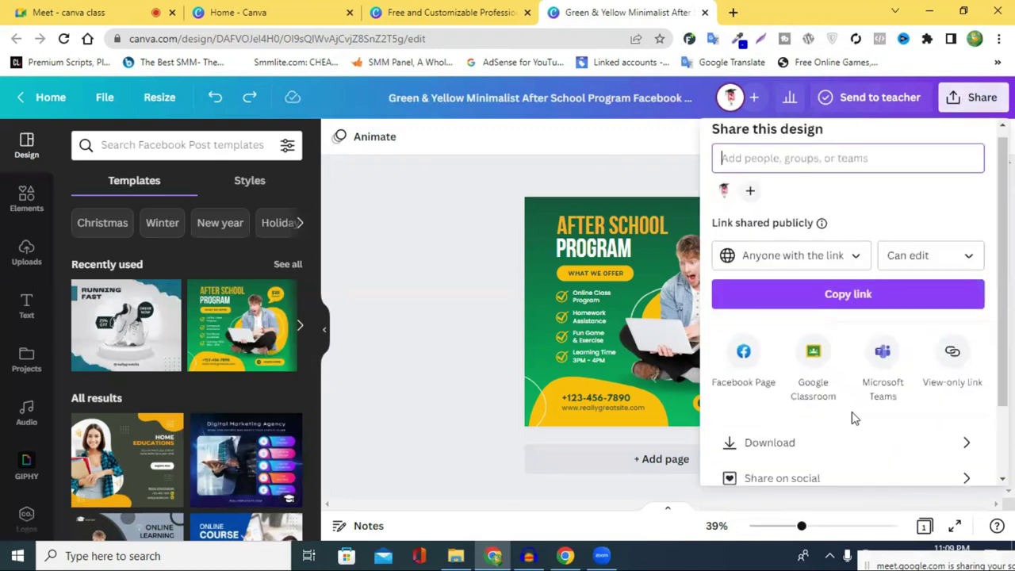
{"action": "scroll", "coordinate": [954, 354], "scroll_direction": "down", "scroll_amount": 2}
{"action": "left_click", "coordinate": [957, 353]}
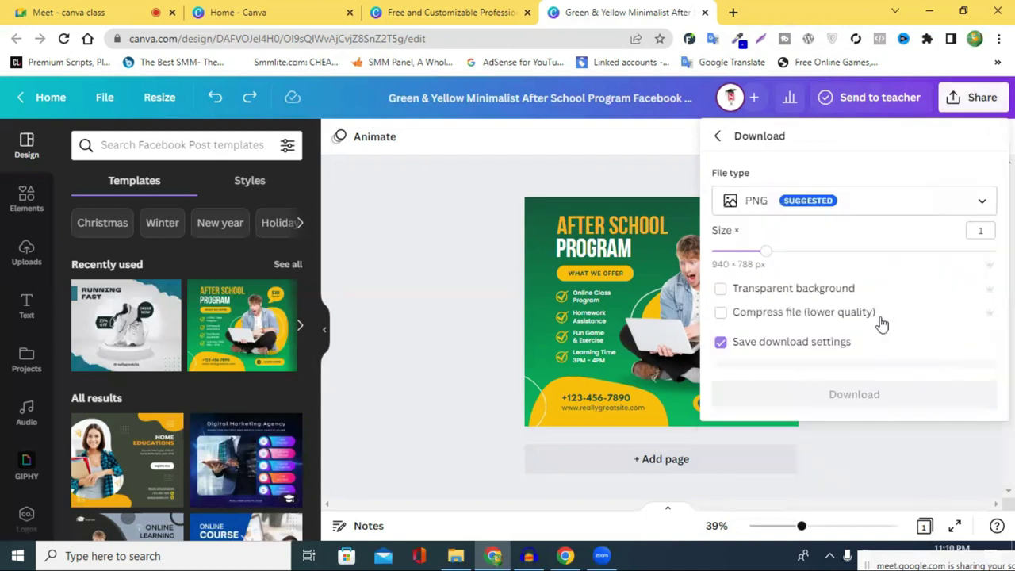
{"action": "left_click", "coordinate": [781, 200]}
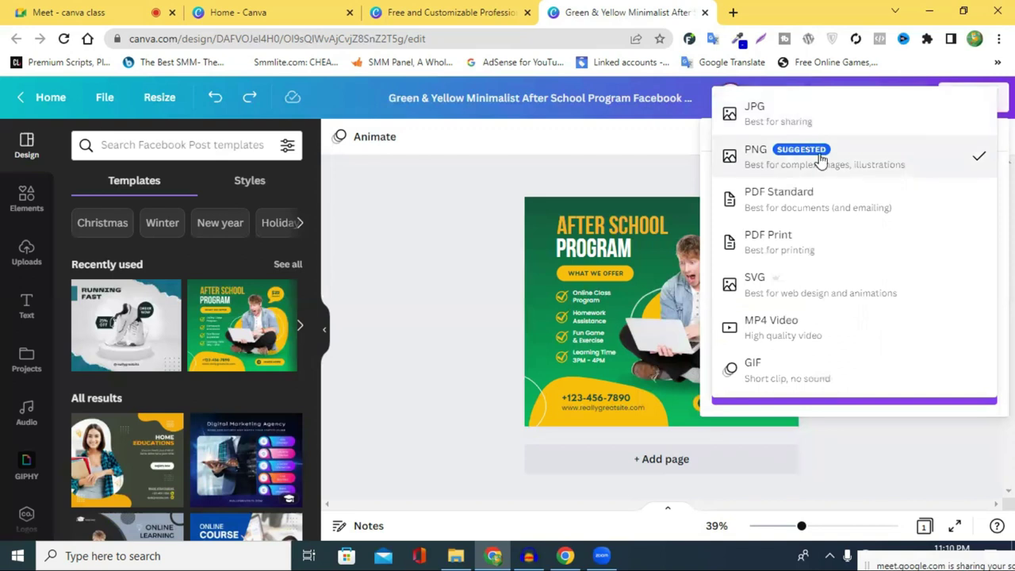
{"action": "left_click", "coordinate": [887, 156]}
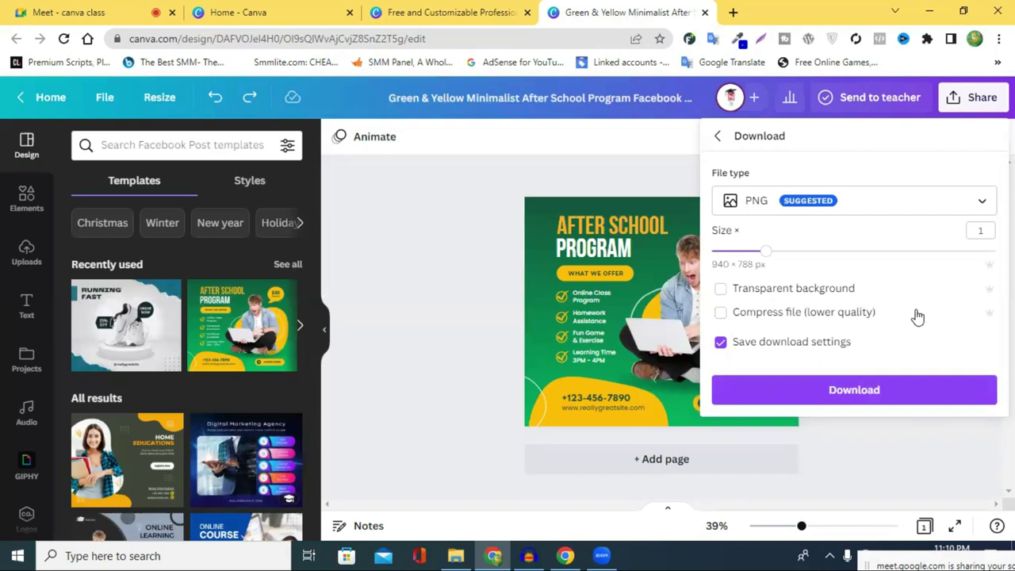
{"action": "left_click", "coordinate": [928, 101]}
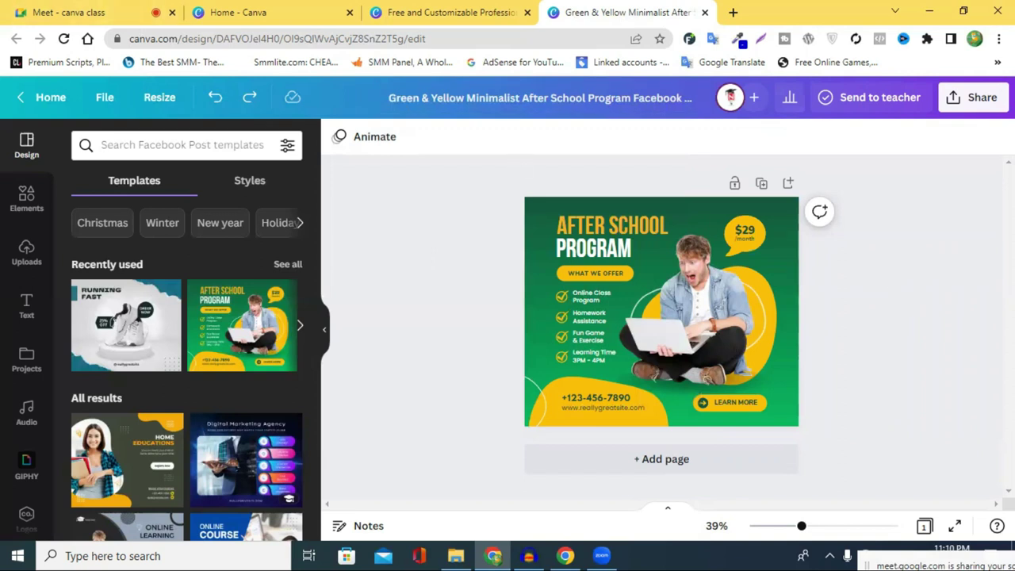
- Check the Google Meet call, return to the After School Program design in Canva and look over the editor's tool categories
{"action": "left_click", "coordinate": [45, 7]}
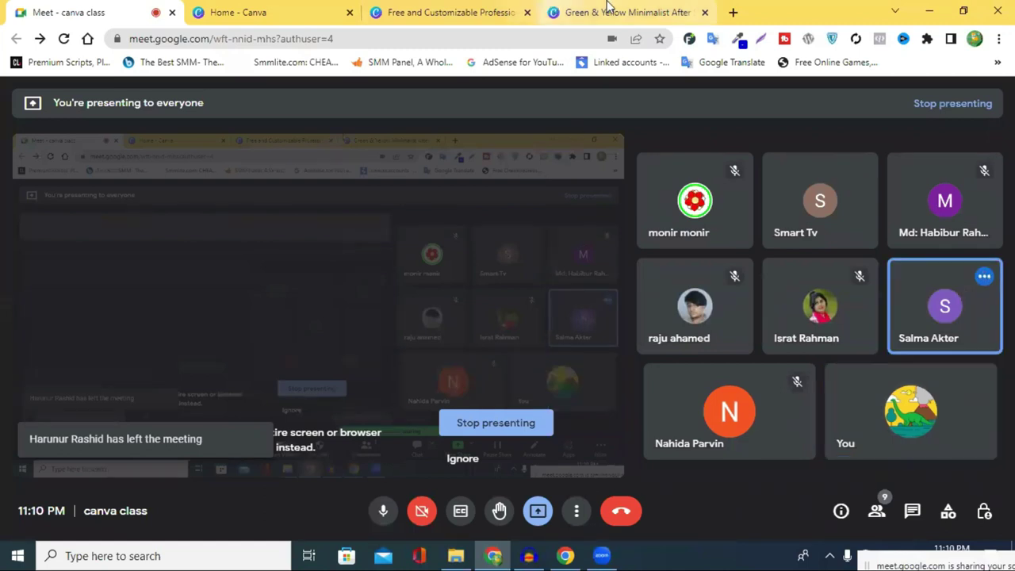
{"action": "key", "text": "ctrl+4"}
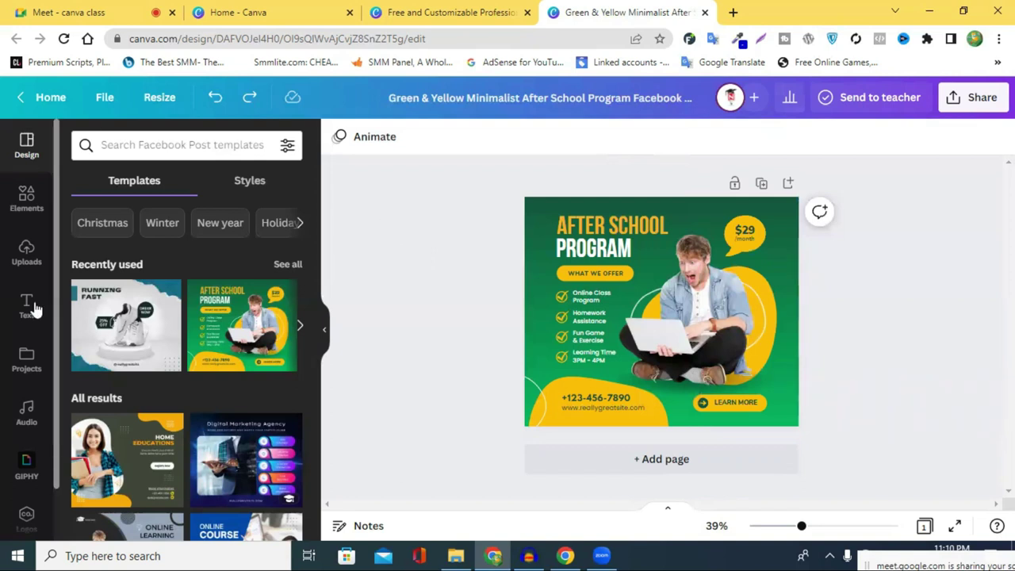
{"action": "scroll", "coordinate": [22, 326], "scroll_direction": "down", "scroll_amount": 1}
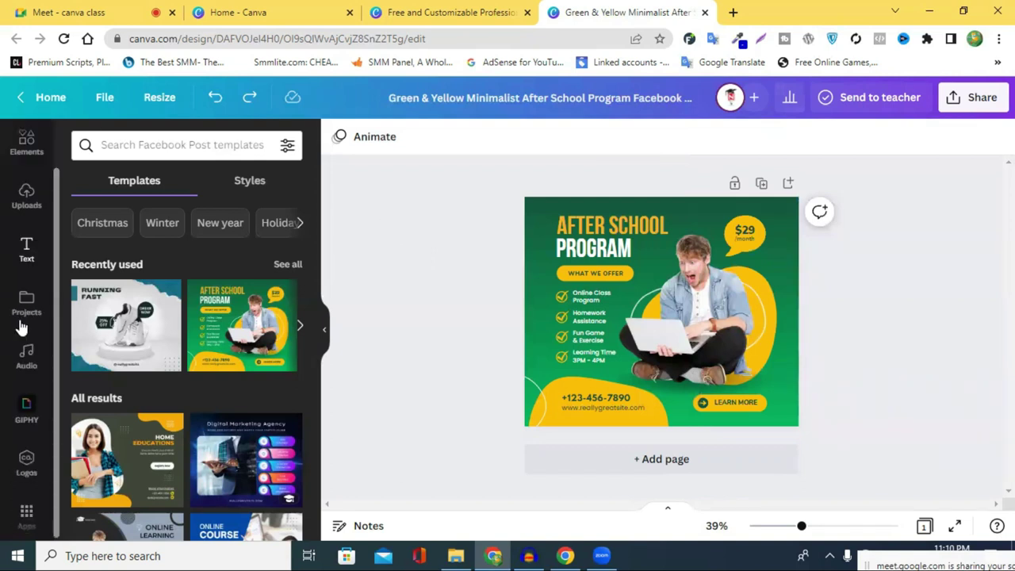
{"action": "scroll", "coordinate": [21, 327], "scroll_direction": "up", "scroll_amount": 1}
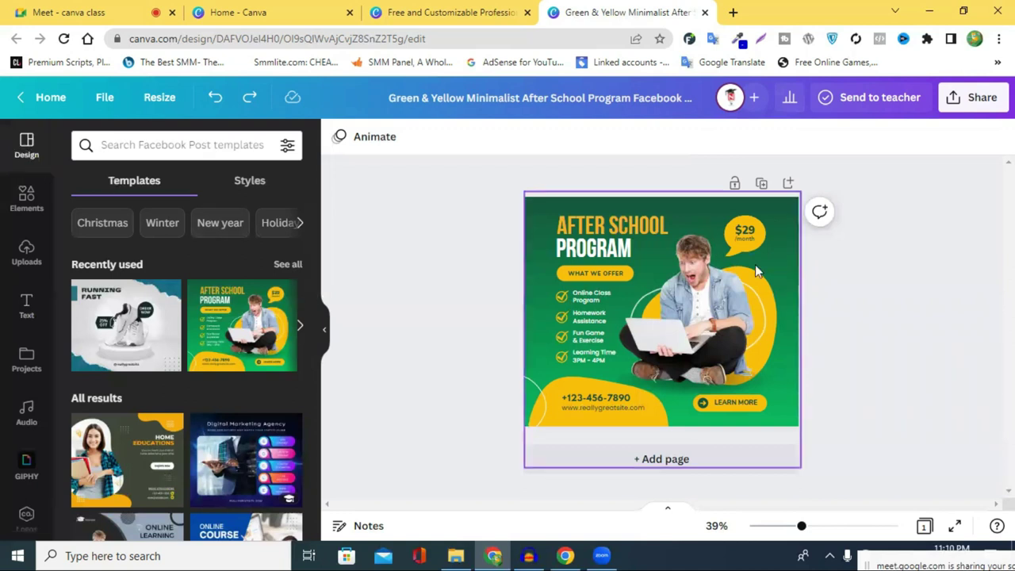
- Add a second page and apply the recently used NEED A NEW WEBSITE? template to it
{"action": "left_click", "coordinate": [284, 264]}
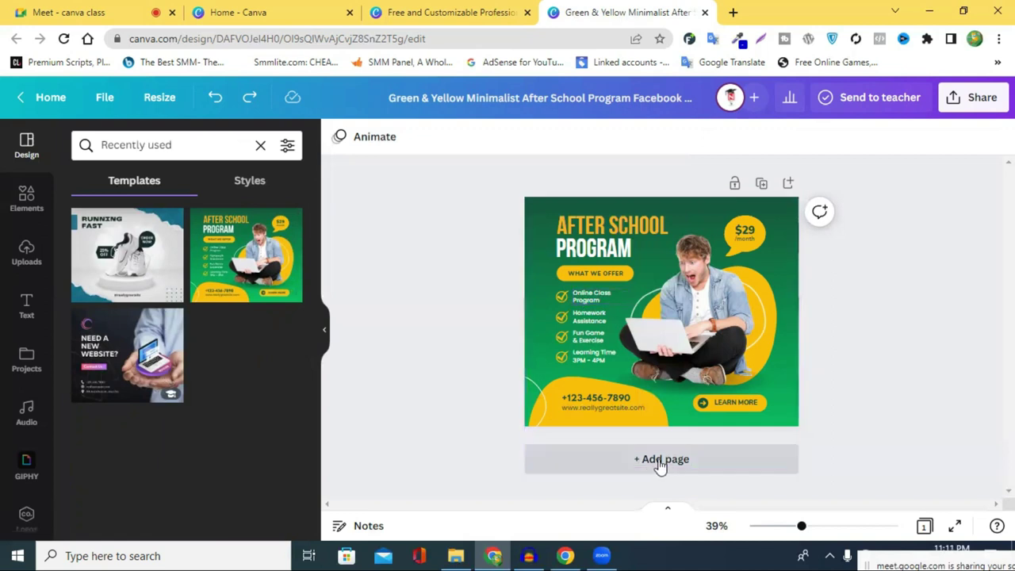
{"action": "left_click", "coordinate": [660, 461]}
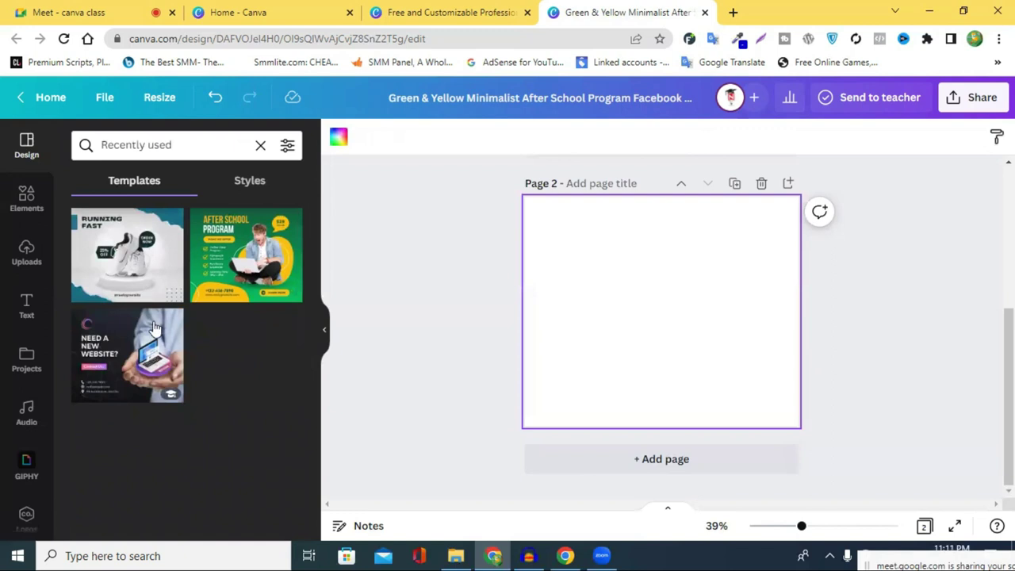
{"action": "left_click", "coordinate": [123, 363]}
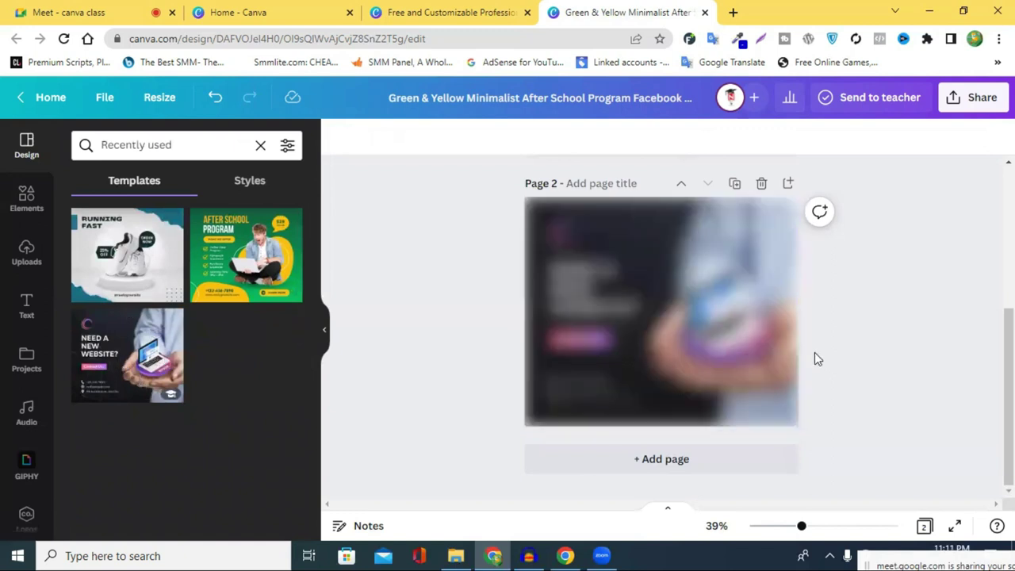
- Move the NEED A NEW WEBSITE? heading off the page 2 design
{"action": "left_click", "coordinate": [558, 320]}
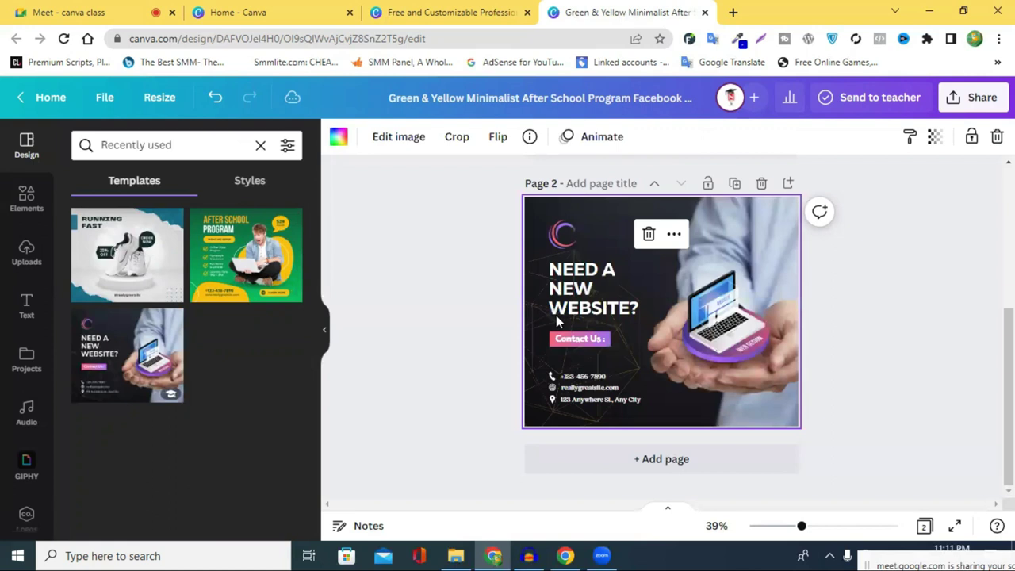
{"action": "left_click_drag", "start_coordinate": [590, 285], "coordinate": [837, 312]}
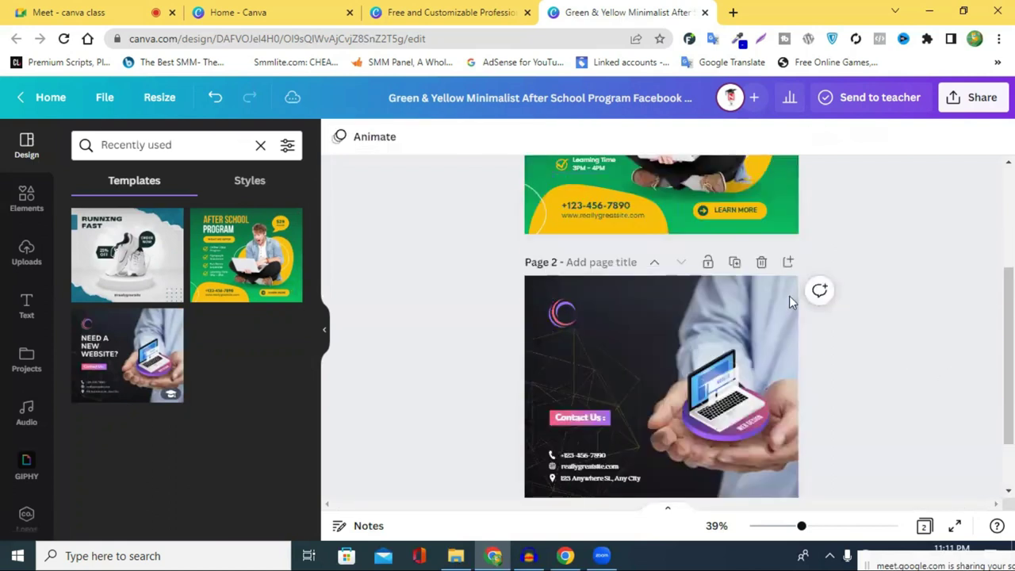
- Undo the heading move on page 2 and delete the LEARN MORE button elements from page 1
{"action": "left_click", "coordinate": [214, 97]}
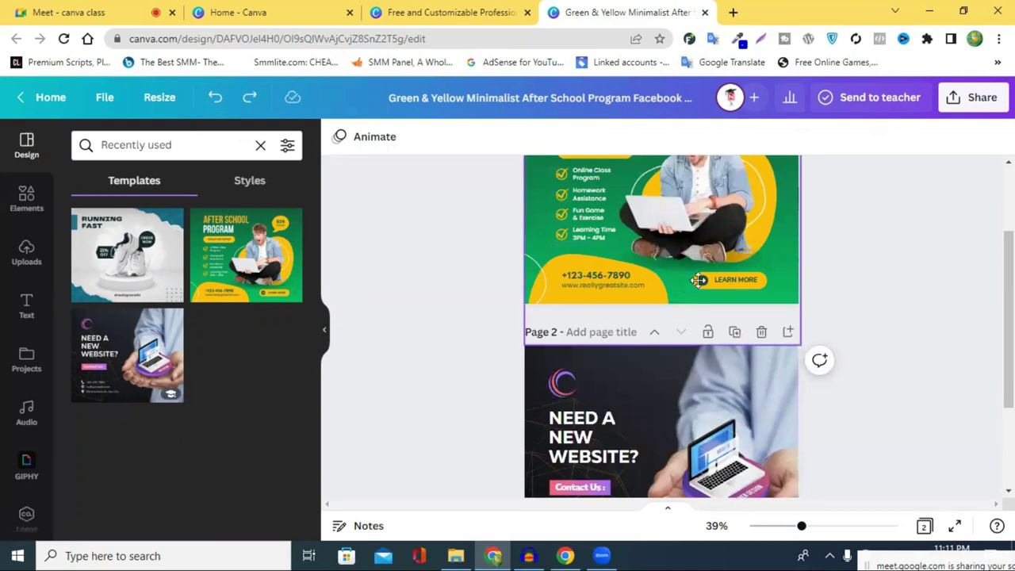
{"action": "left_click_drag", "start_coordinate": [675, 281], "coordinate": [679, 281]}
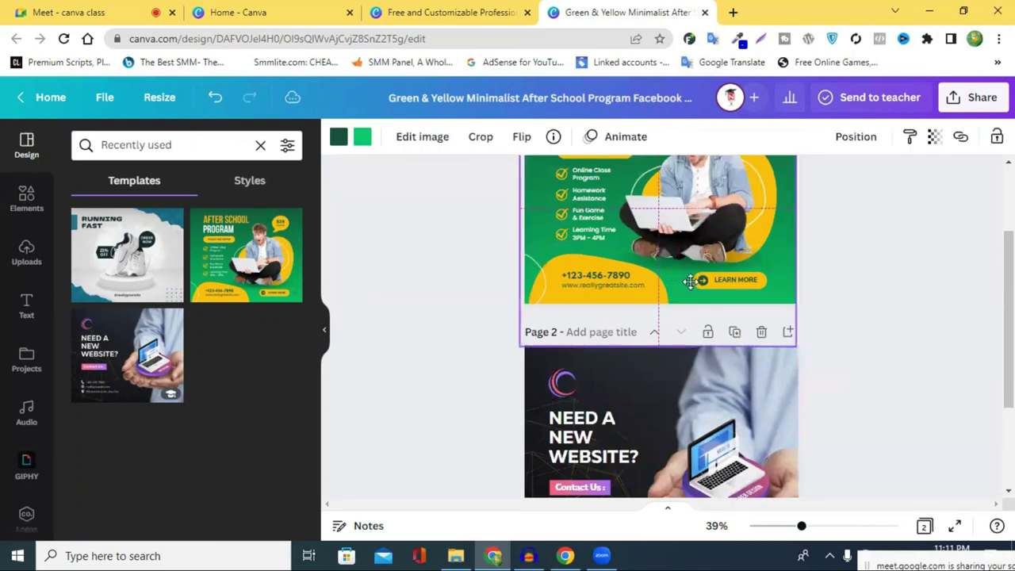
{"action": "left_click", "coordinate": [718, 287]}
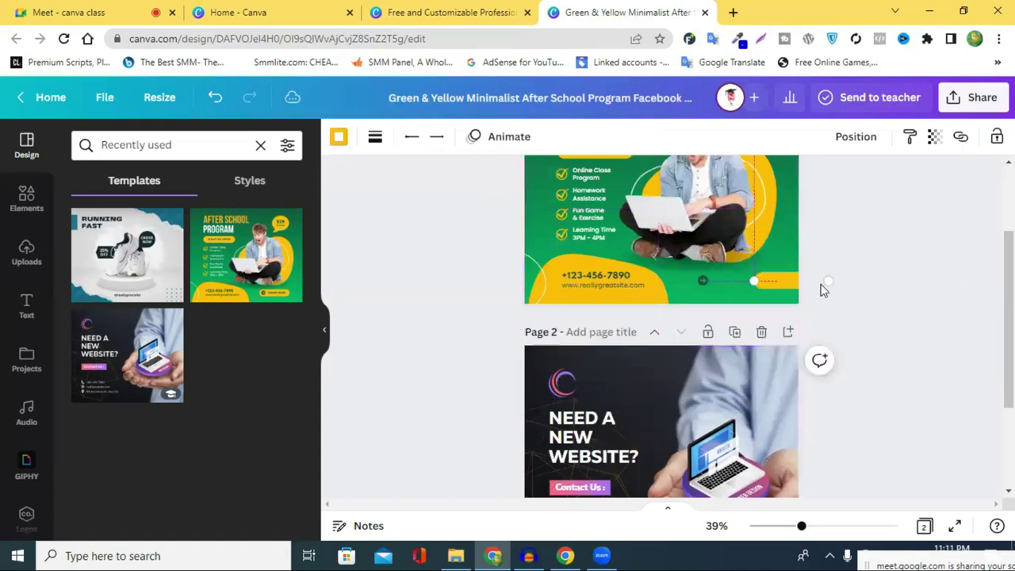
{"action": "key", "text": "Delete"}
{"action": "key", "text": "ctrl+z"}
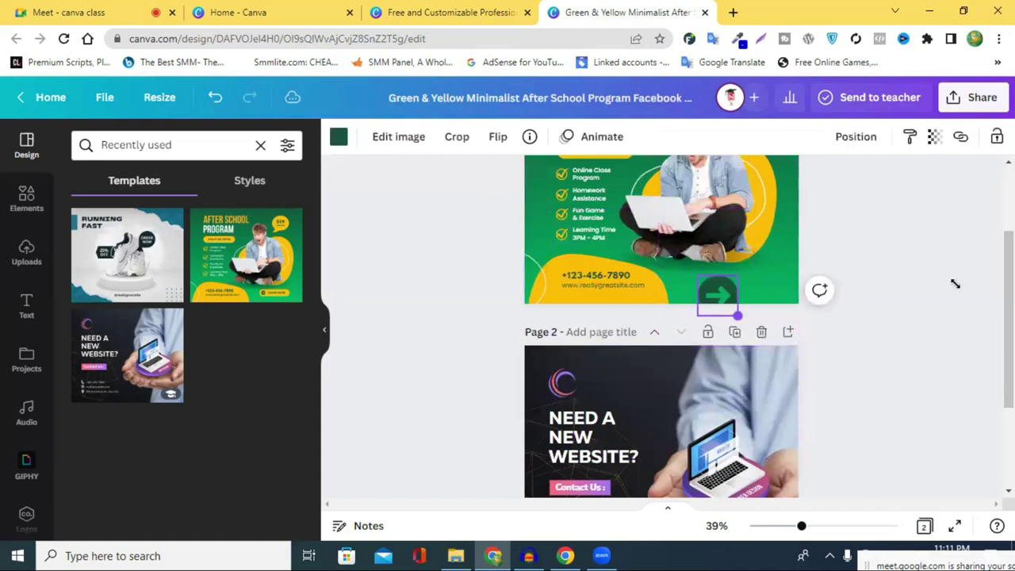
{"action": "key", "text": "ctrl+z"}
- Move the Contact Us : text from page 2 into page 1's former LEARN MORE spot and try to move its gradient bar
{"action": "scroll", "coordinate": [607, 391], "scroll_direction": "down", "scroll_amount": 3}
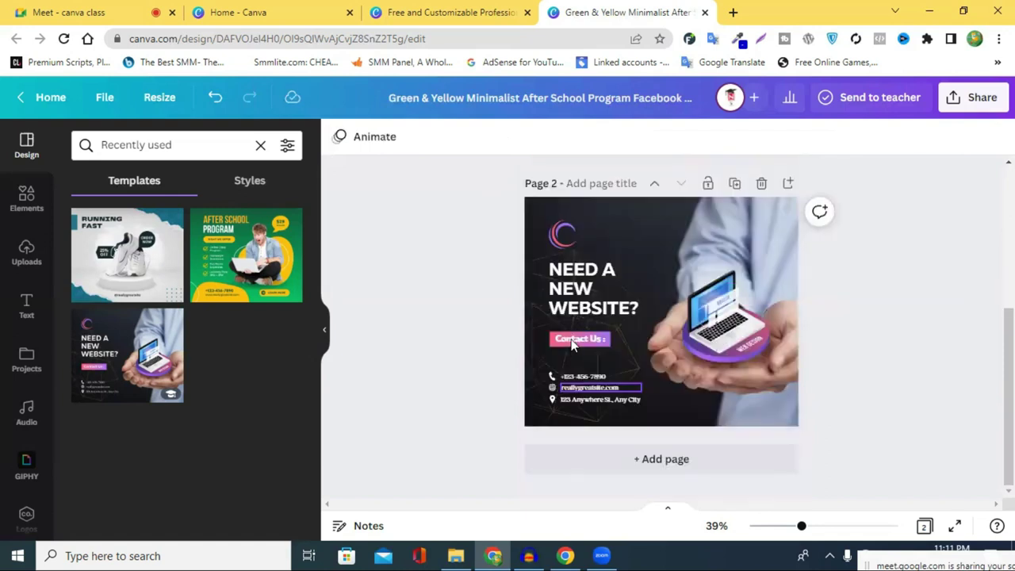
{"action": "left_click_drag", "start_coordinate": [575, 342], "coordinate": [724, 211]}
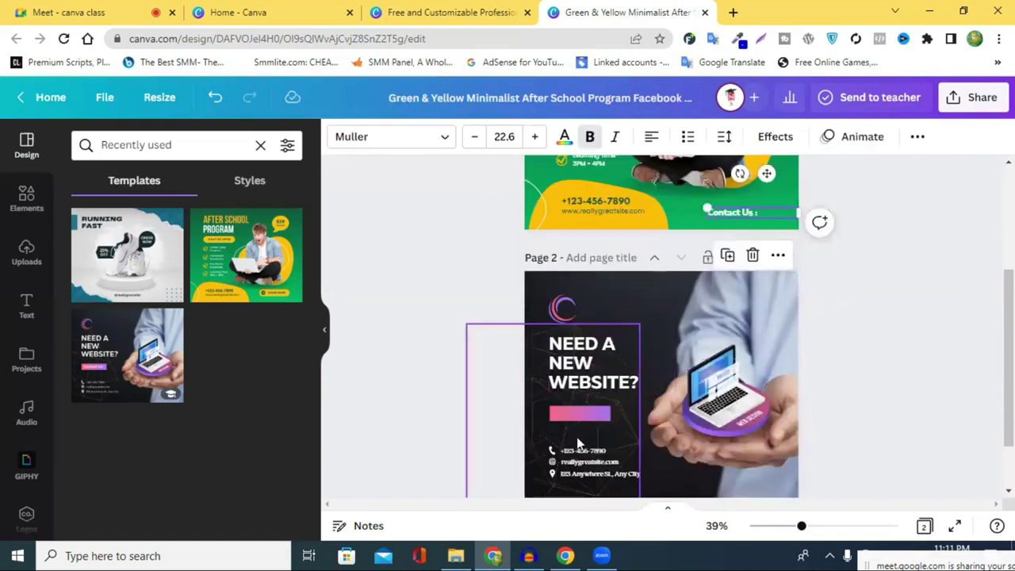
{"action": "left_click_drag", "start_coordinate": [605, 407], "coordinate": [623, 408]}
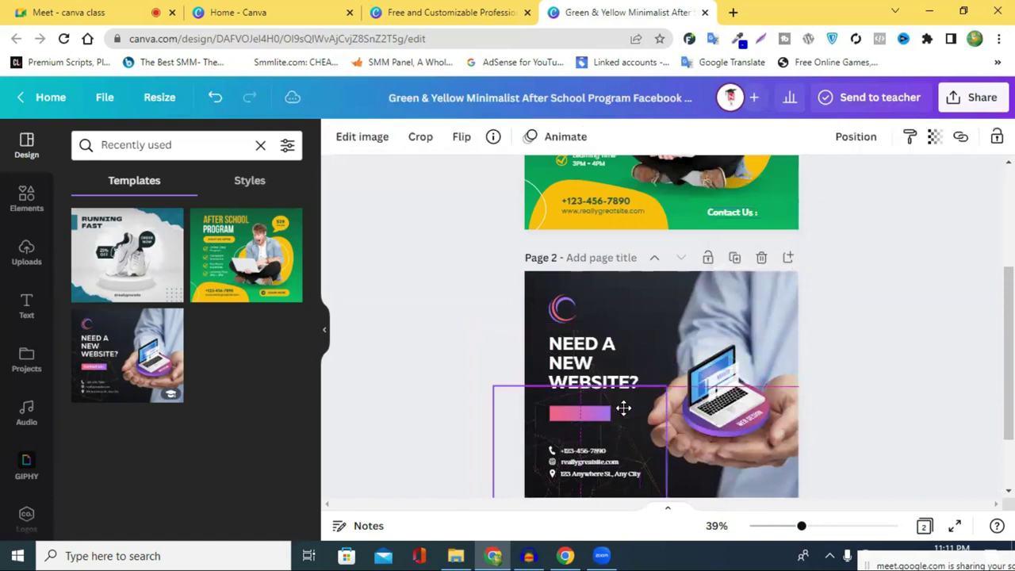
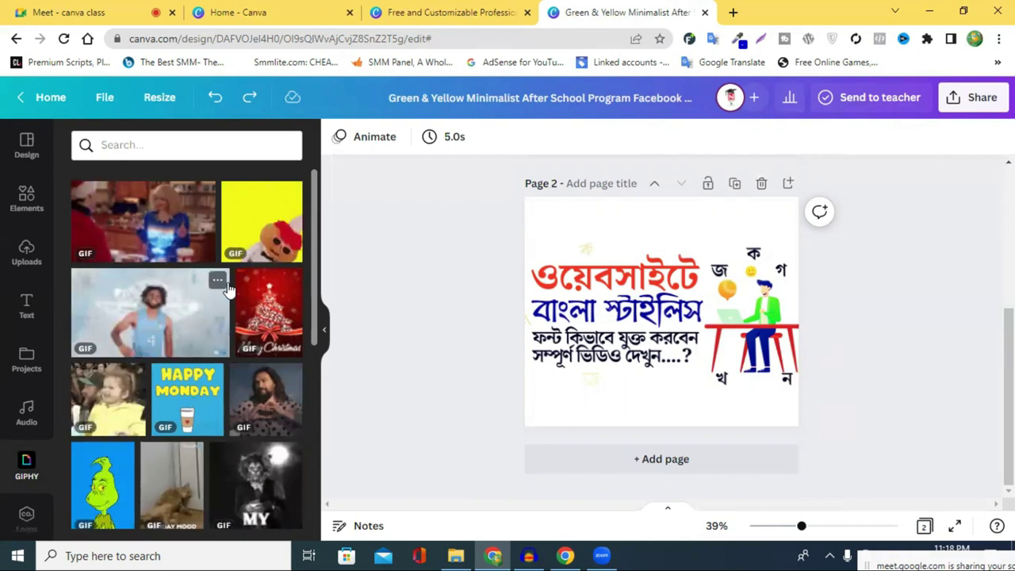
- Browse the GIPHY library to review the GIFs available for the design
{"action": "scroll", "coordinate": [252, 307], "scroll_direction": "down", "scroll_amount": 2}
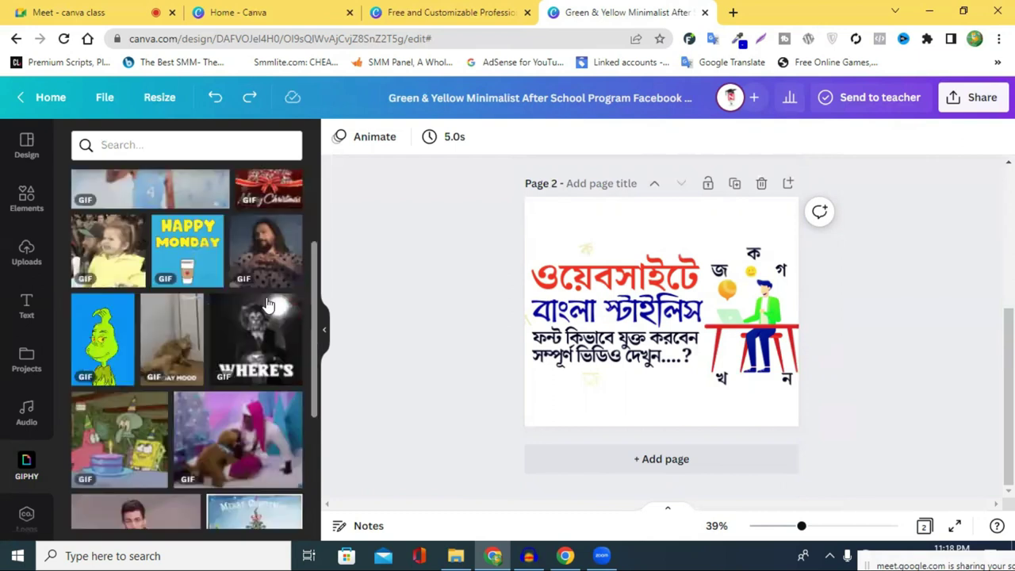
{"action": "scroll", "coordinate": [265, 308], "scroll_direction": "down", "scroll_amount": 2}
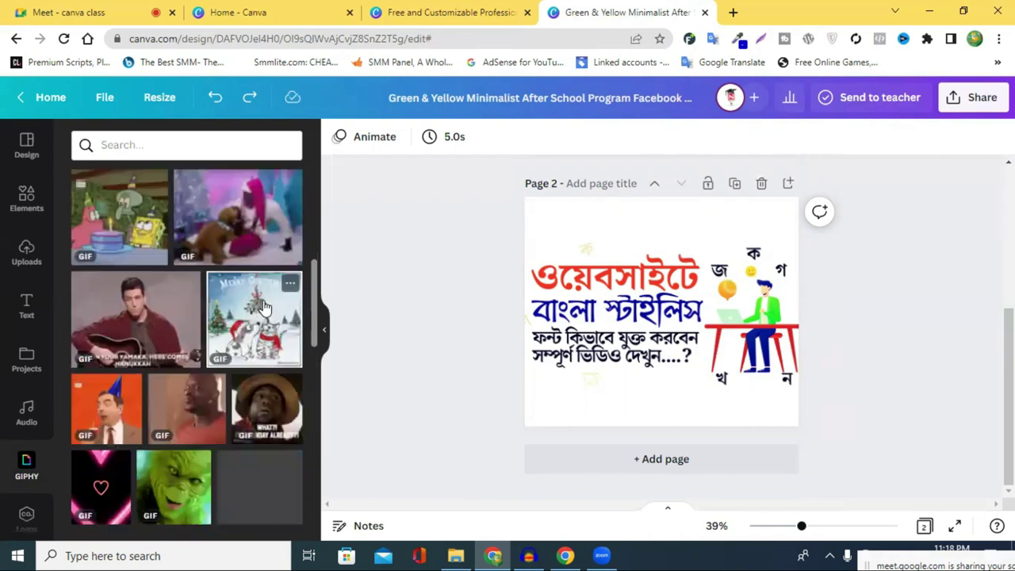
{"action": "scroll", "coordinate": [261, 321], "scroll_direction": "down", "scroll_amount": 2}
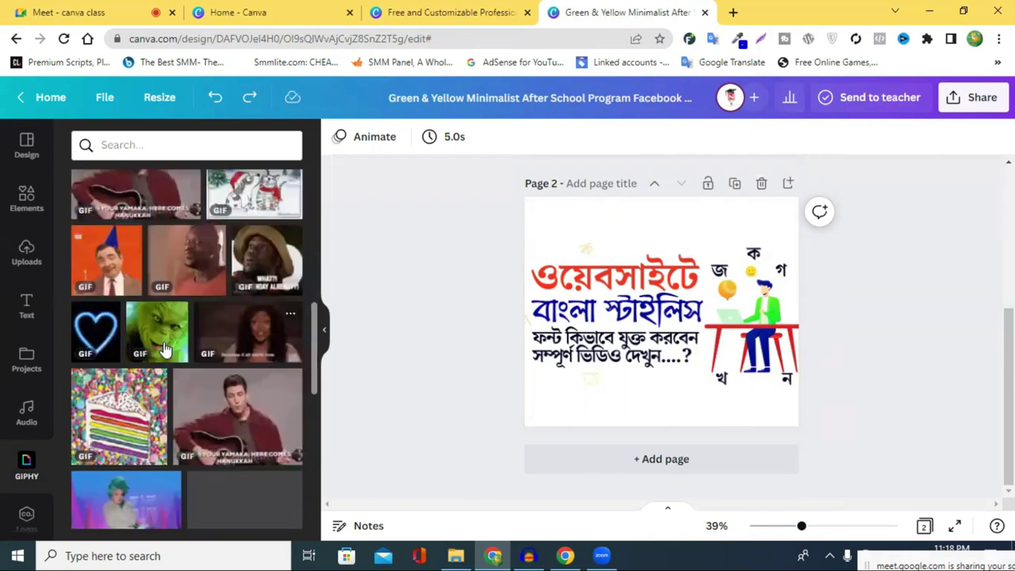
{"action": "scroll", "coordinate": [198, 349], "scroll_direction": "down", "scroll_amount": 2}
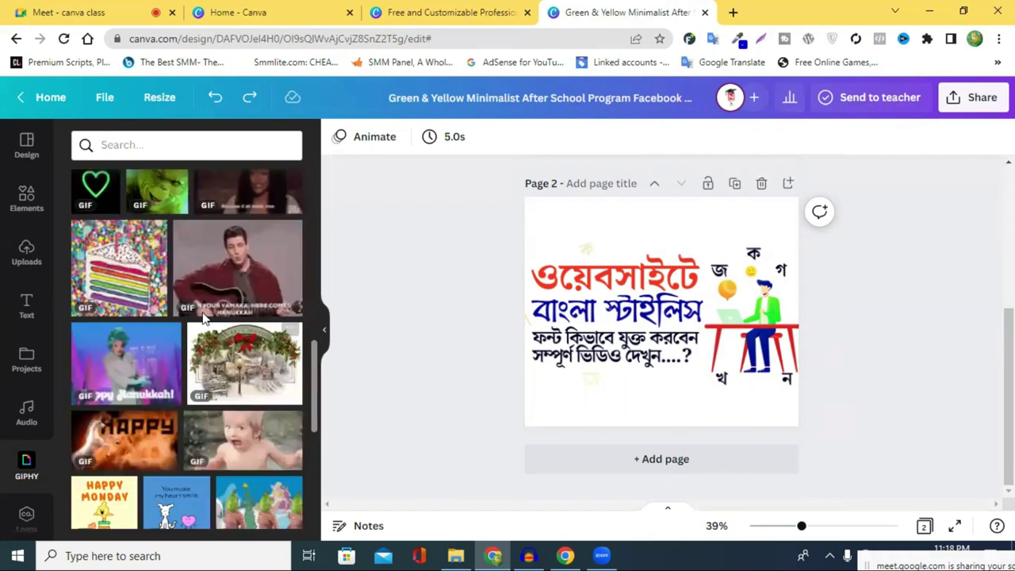
{"action": "scroll", "coordinate": [238, 346], "scroll_direction": "down", "scroll_amount": 2}
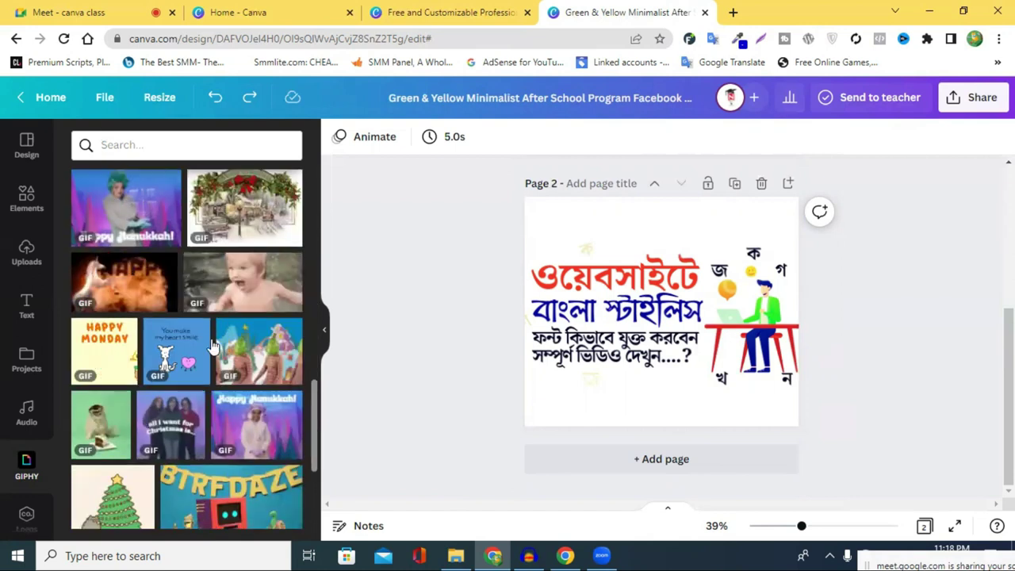
{"action": "scroll", "coordinate": [212, 345], "scroll_direction": "down", "scroll_amount": 3}
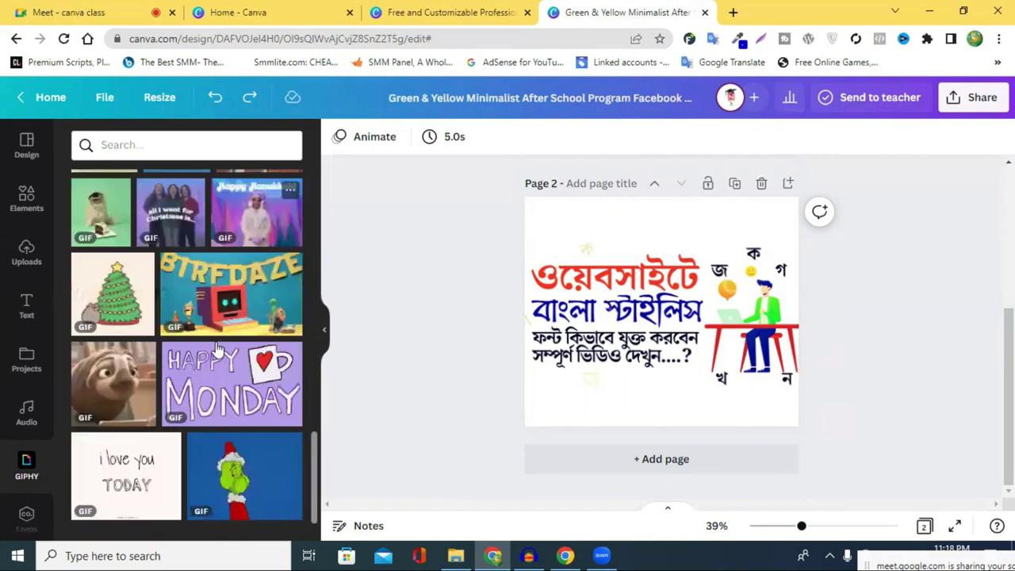
{"action": "scroll", "coordinate": [131, 339], "scroll_direction": "down", "scroll_amount": 1}
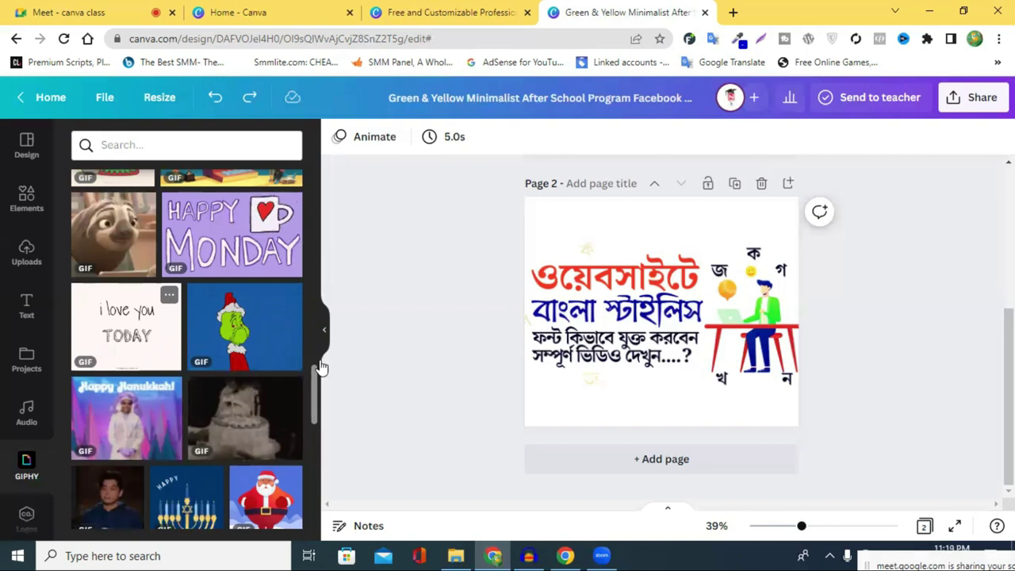
{"action": "scroll", "coordinate": [219, 427], "scroll_direction": "down", "scroll_amount": 3}
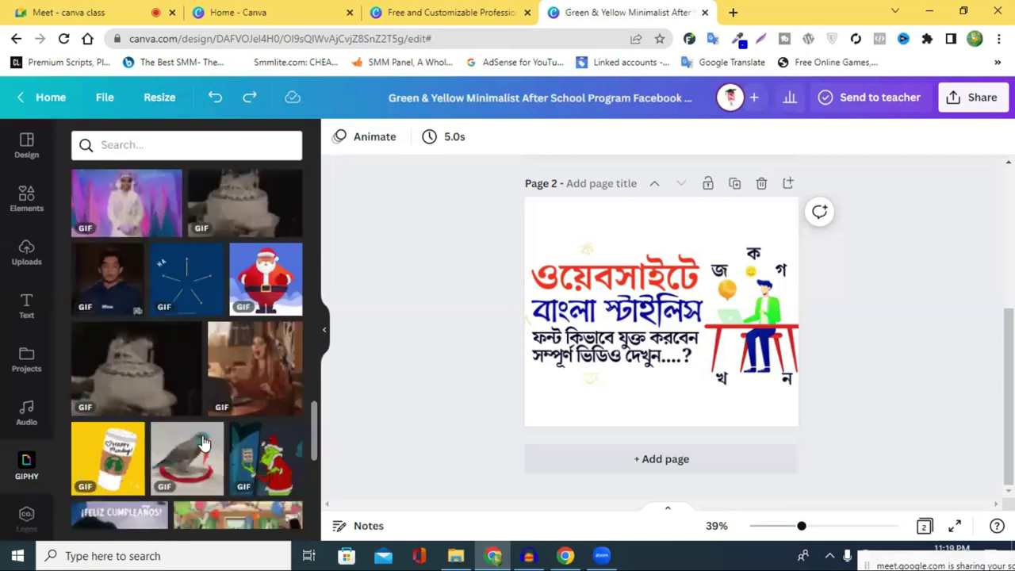
{"action": "scroll", "coordinate": [27, 468], "scroll_direction": "down", "scroll_amount": 1}
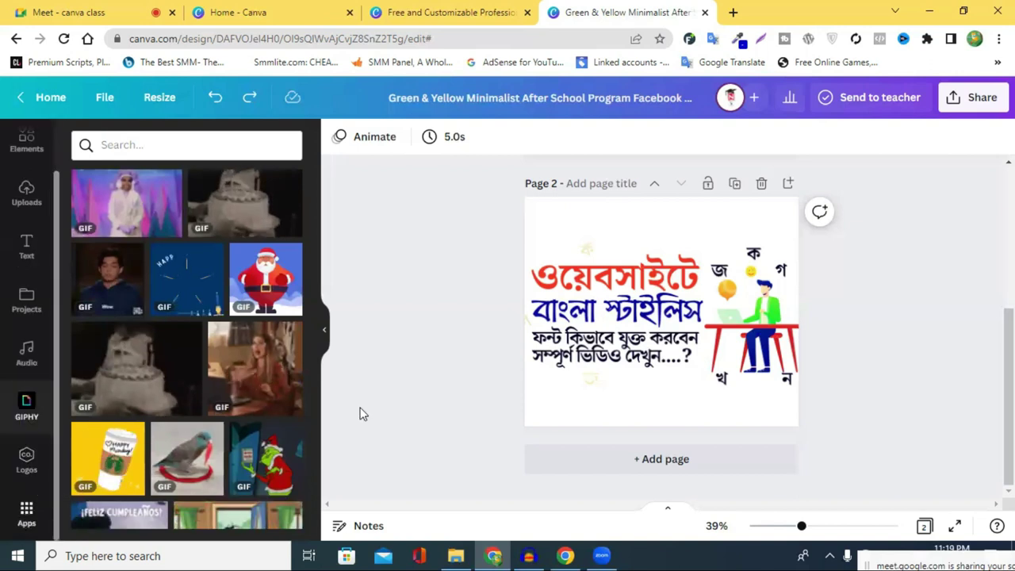
{"action": "scroll", "coordinate": [449, 317], "scroll_direction": "up", "scroll_amount": 3}
{"action": "scroll", "coordinate": [816, 340], "scroll_direction": "down", "scroll_amount": 3}
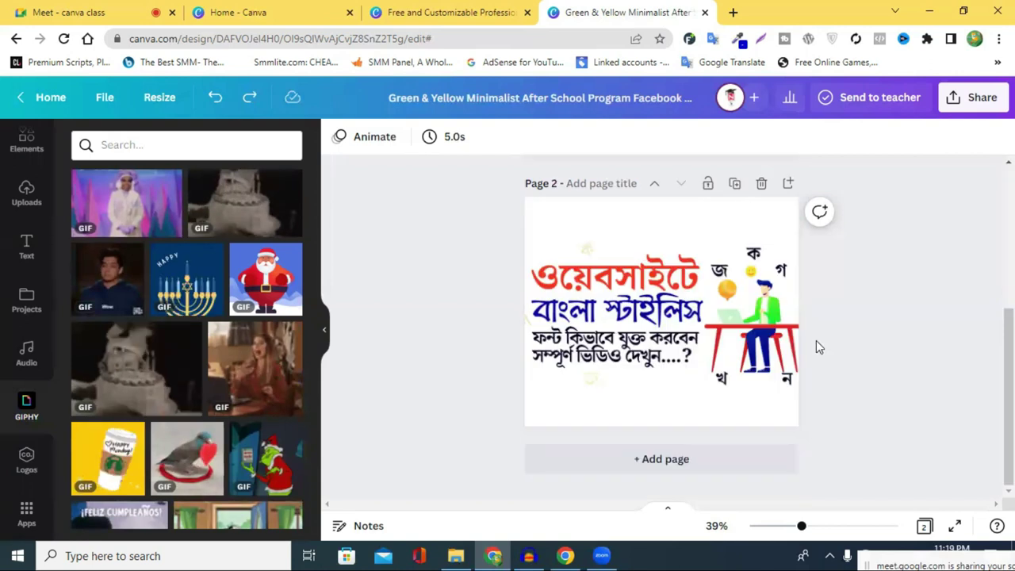
- Delete page 2 and clear all elements and the green background from the After School Program page
{"action": "left_click", "coordinate": [758, 183]}
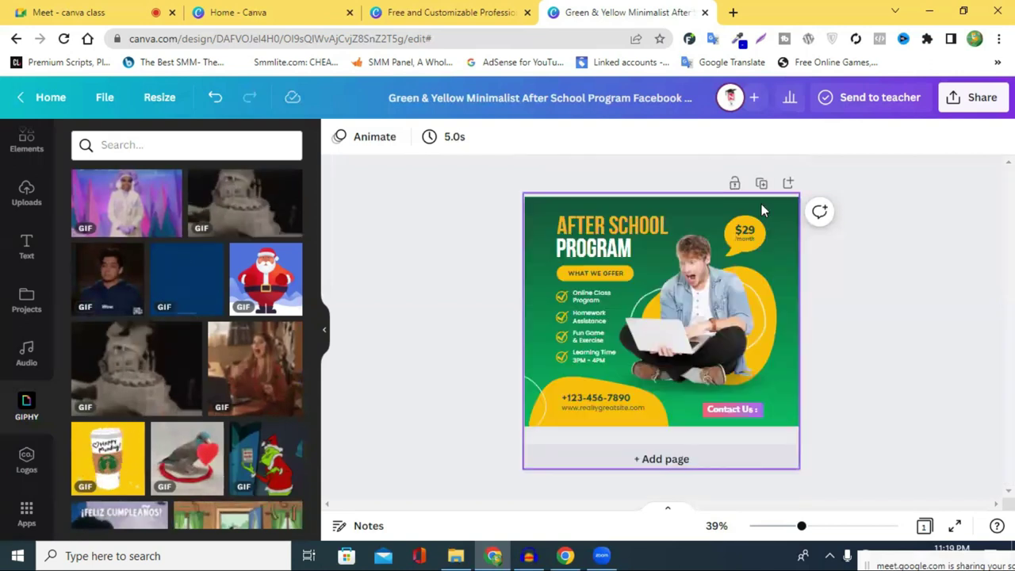
{"action": "left_click", "coordinate": [763, 325]}
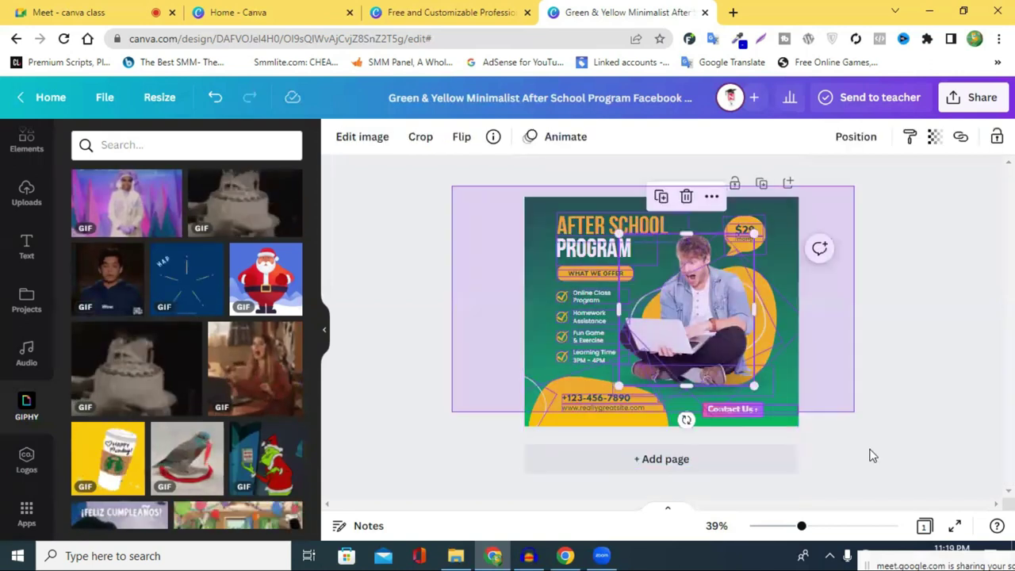
{"action": "key", "text": "ctrl+a"}
{"action": "key", "text": "Delete"}
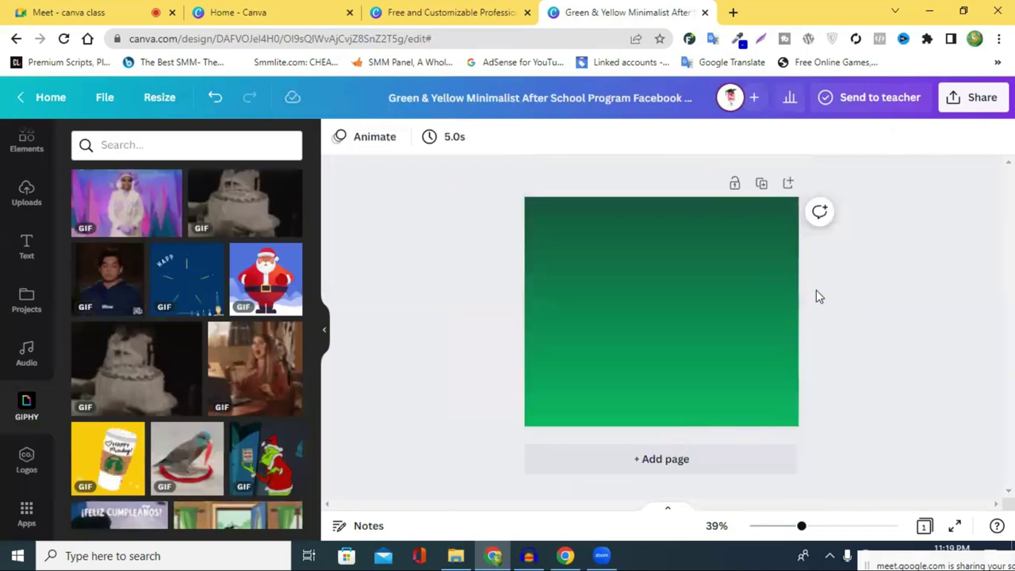
{"action": "left_click", "coordinate": [687, 287]}
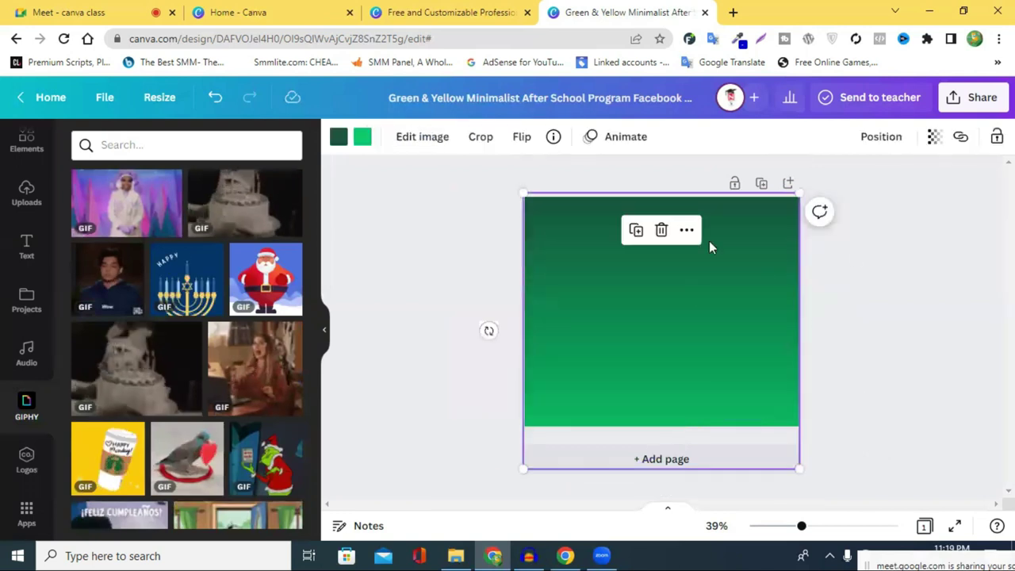
{"action": "key", "text": "Delete"}
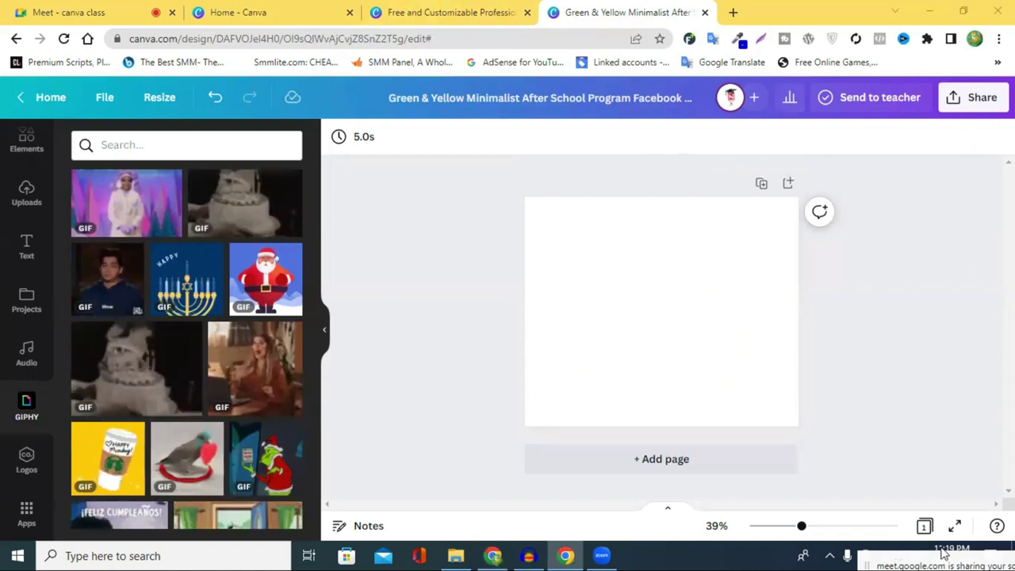
- Move the screen-sharing notice off the taskbar and open a new incognito browser window
{"action": "left_click_drag", "start_coordinate": [944, 554], "coordinate": [928, 176]}
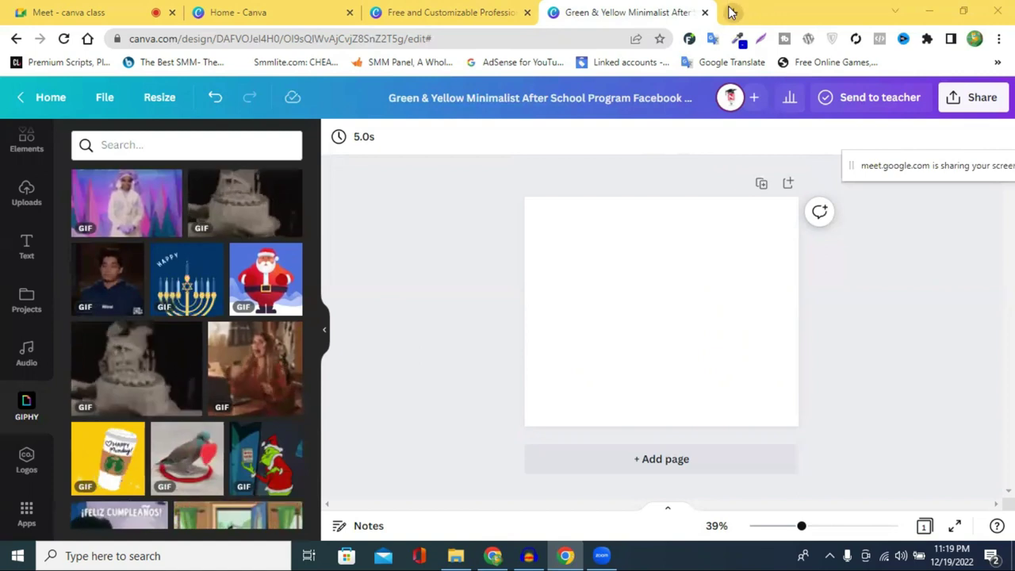
{"action": "left_click", "coordinate": [1001, 38]}
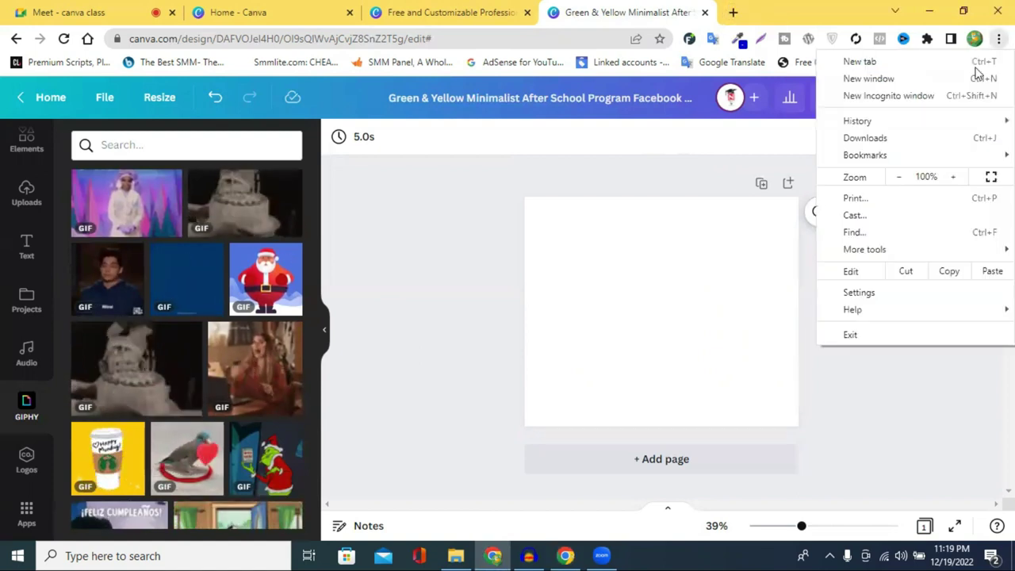
{"action": "left_click", "coordinate": [899, 97]}
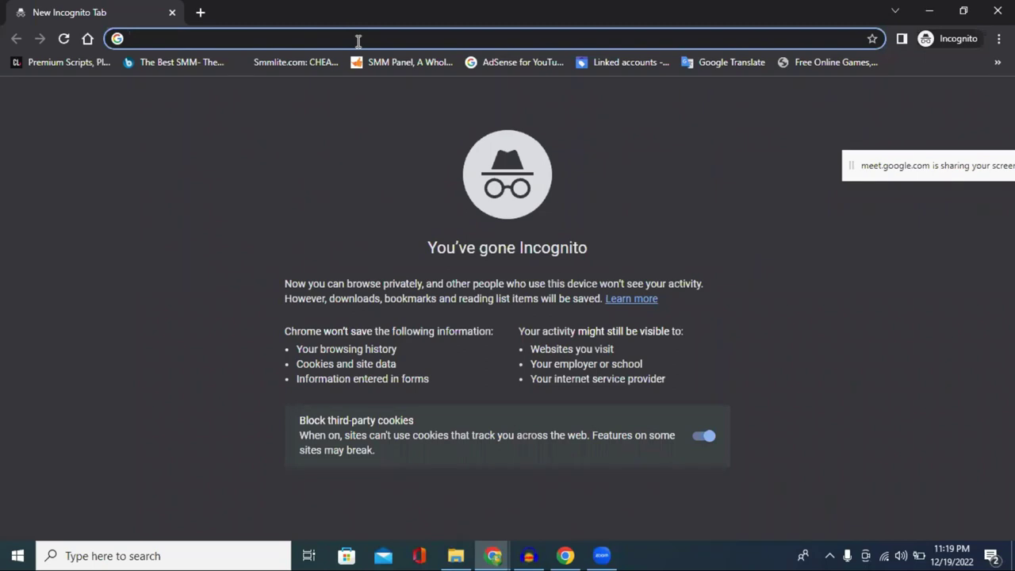
- Go to fiverr.com in the incognito window
{"action": "type", "text": "fverr"}
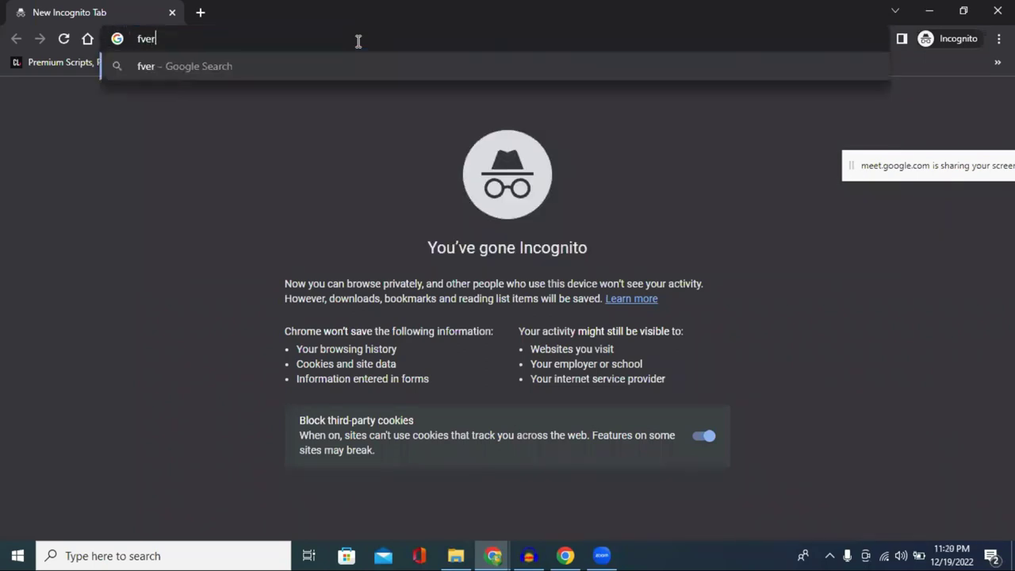
{"action": "key", "text": "BackSpace"}
{"action": "key", "text": "BackSpace"}
{"action": "key", "text": "BackSpace"}
{"action": "key", "text": "BackSpace"}
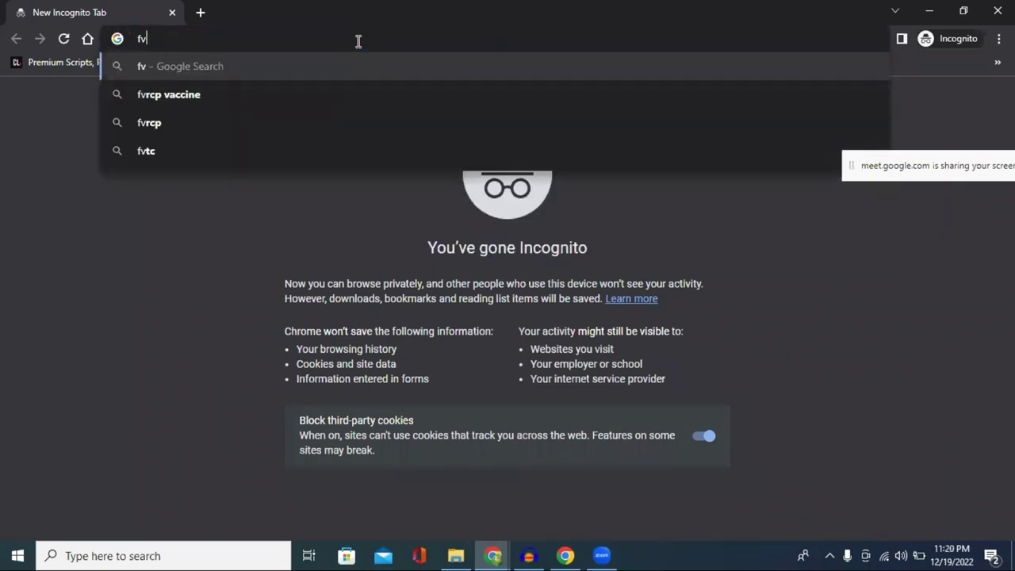
{"action": "type", "text": "iverr"}
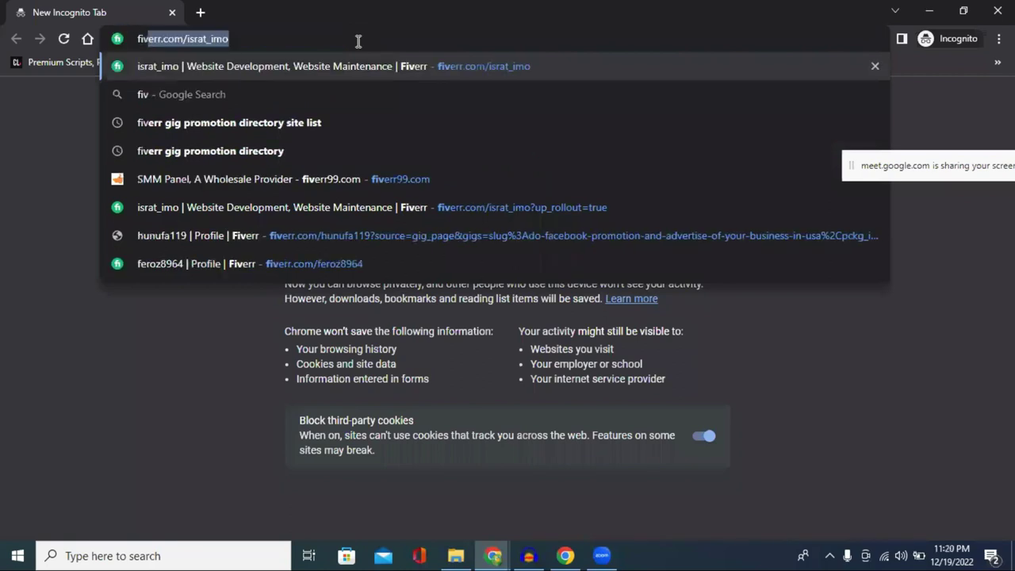
{"action": "type", "text": "."}
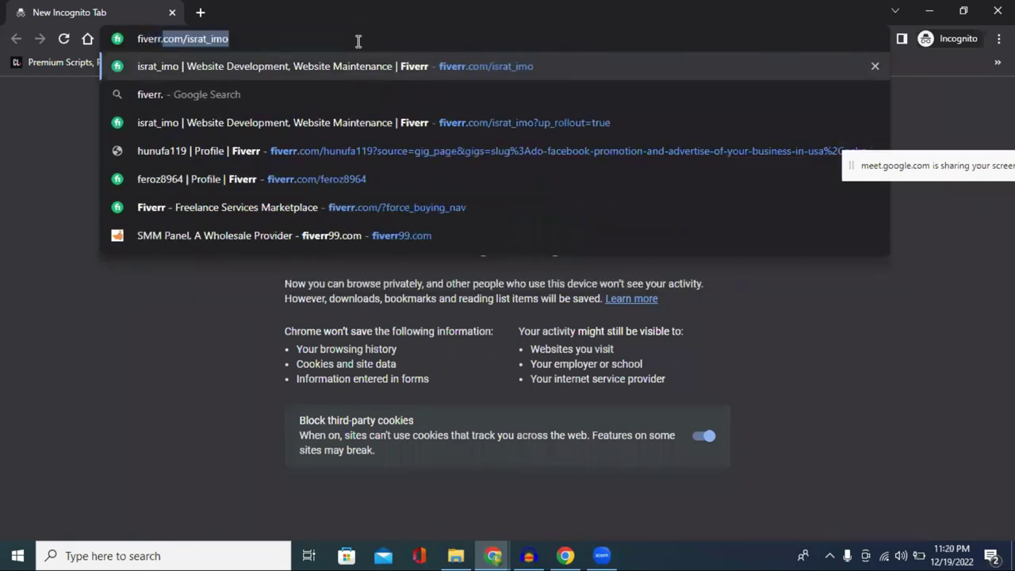
{"action": "type", "text": "com"}
{"action": "key", "text": "Delete"}
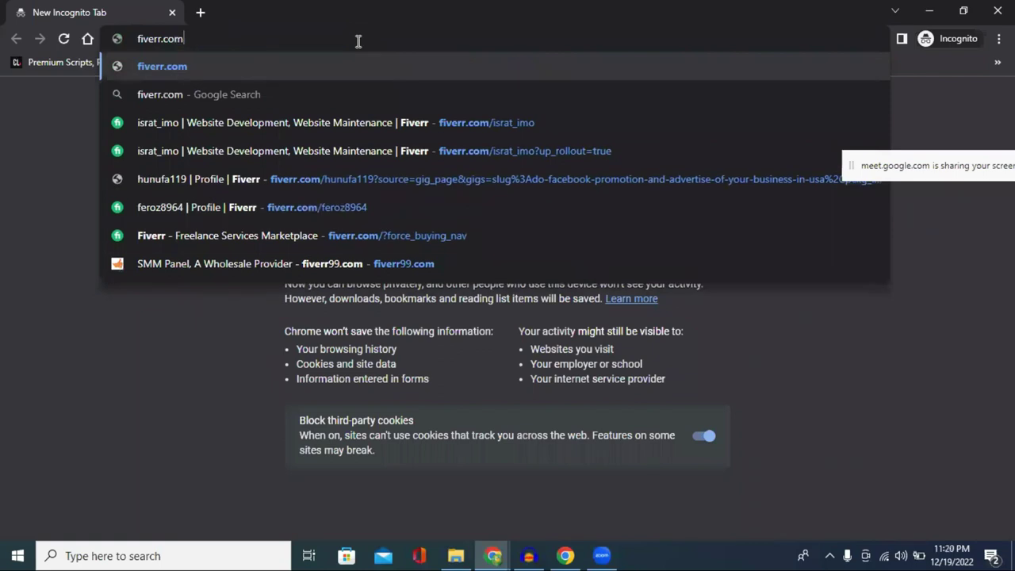
{"action": "key", "text": "Return"}
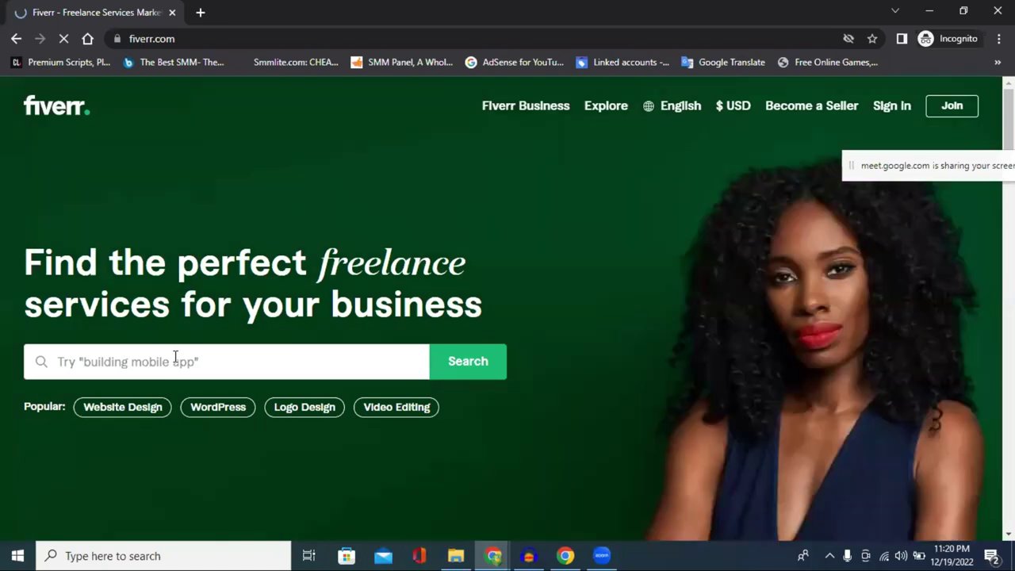
- Search Fiverr for google ads services using the suggested term
{"action": "left_click", "coordinate": [174, 356]}
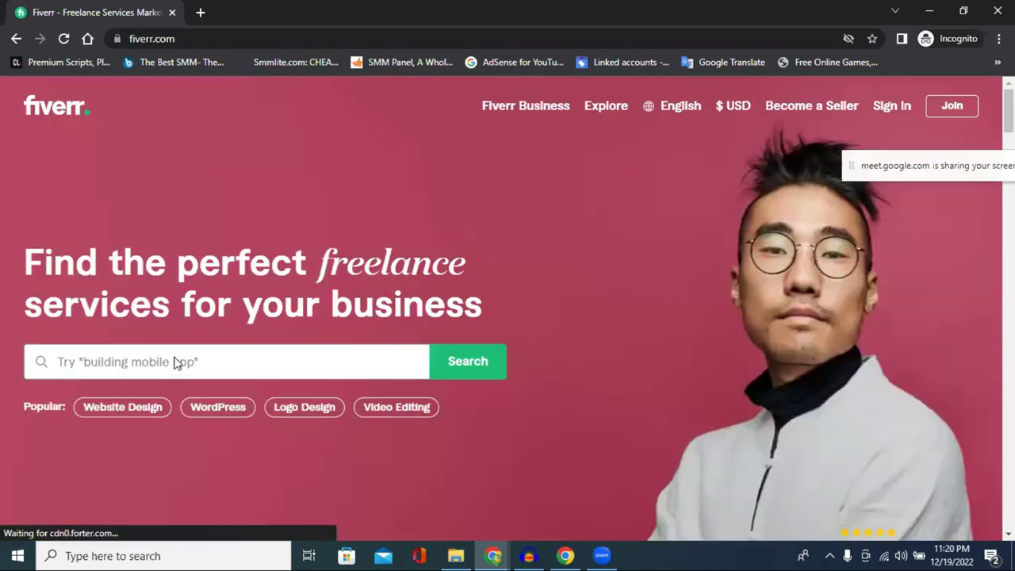
{"action": "type", "text": "google"}
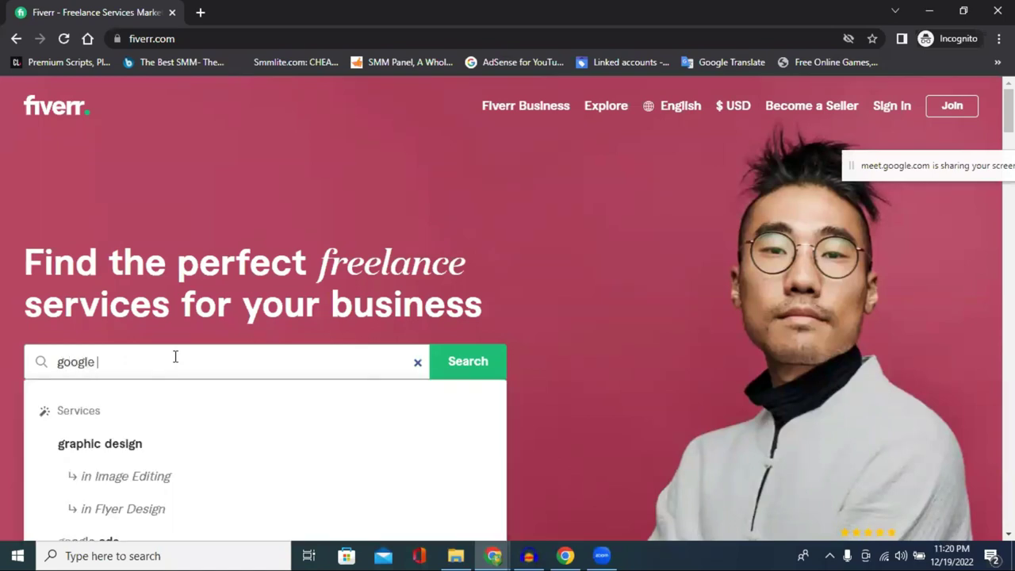
{"action": "left_click", "coordinate": [114, 449]}
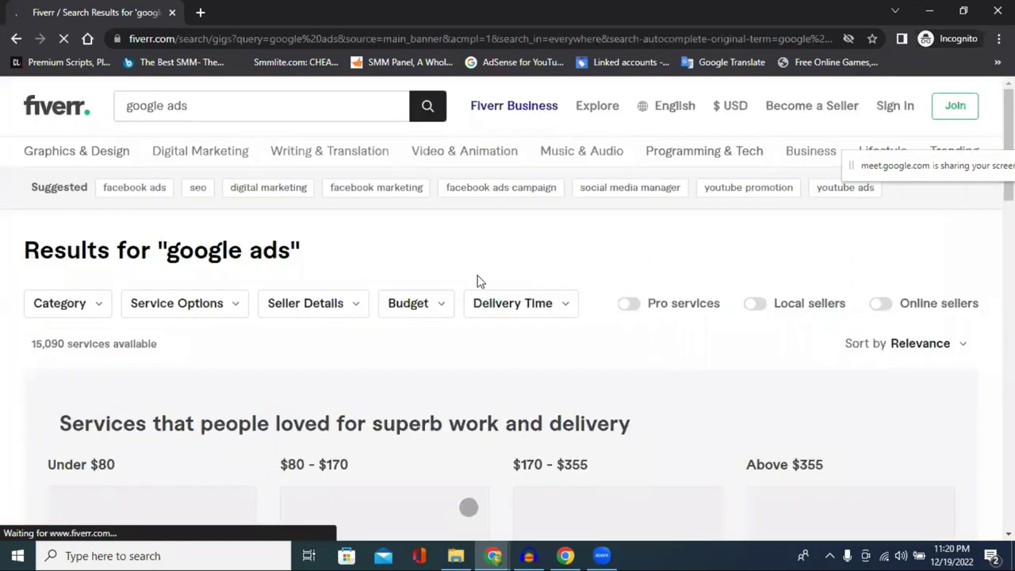
- Look through the google ads gig thumbnails on the first results page, dismissing the Join Fiverr prompt
{"action": "scroll", "coordinate": [501, 281], "scroll_direction": "down", "scroll_amount": 3}
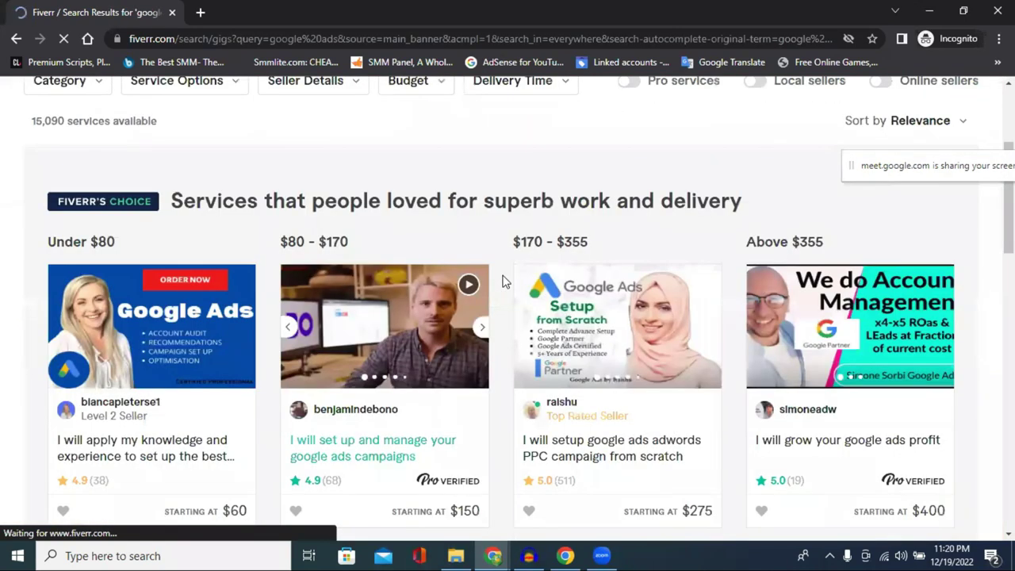
{"action": "scroll", "coordinate": [504, 279], "scroll_direction": "down", "scroll_amount": 3}
{"action": "scroll", "coordinate": [508, 278], "scroll_direction": "down", "scroll_amount": 4}
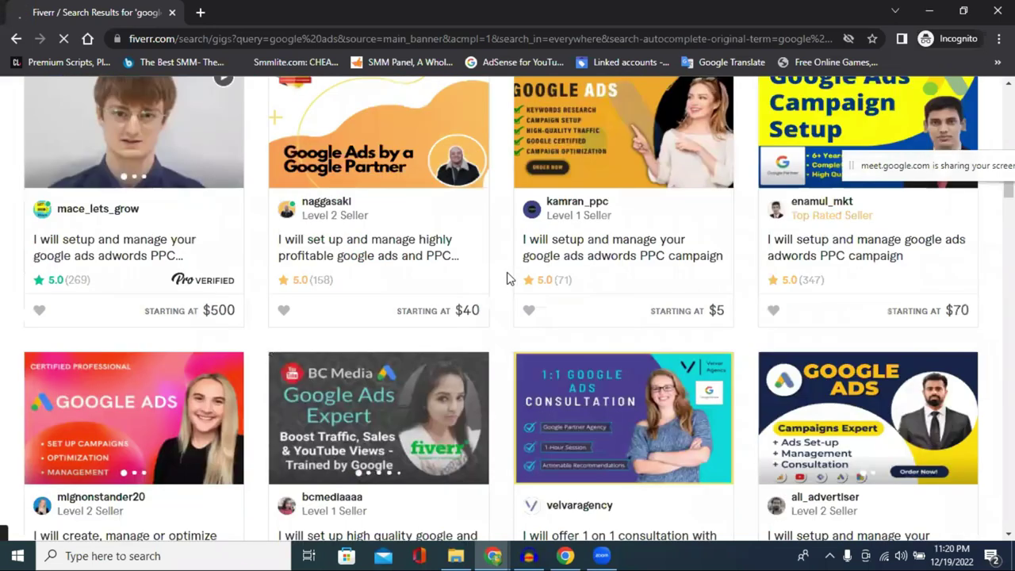
{"action": "scroll", "coordinate": [507, 279], "scroll_direction": "down", "scroll_amount": 3}
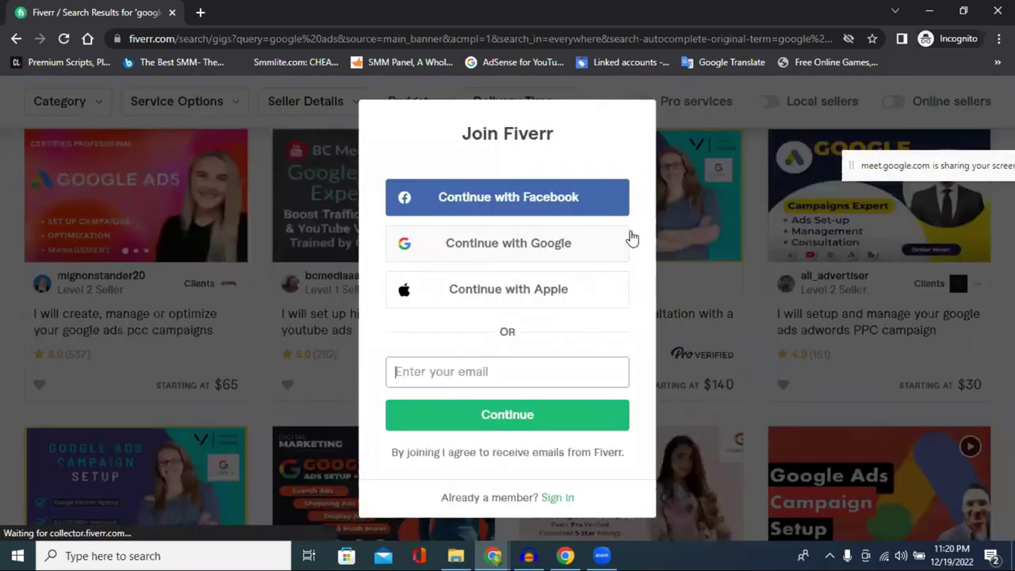
{"action": "left_click", "coordinate": [759, 319]}
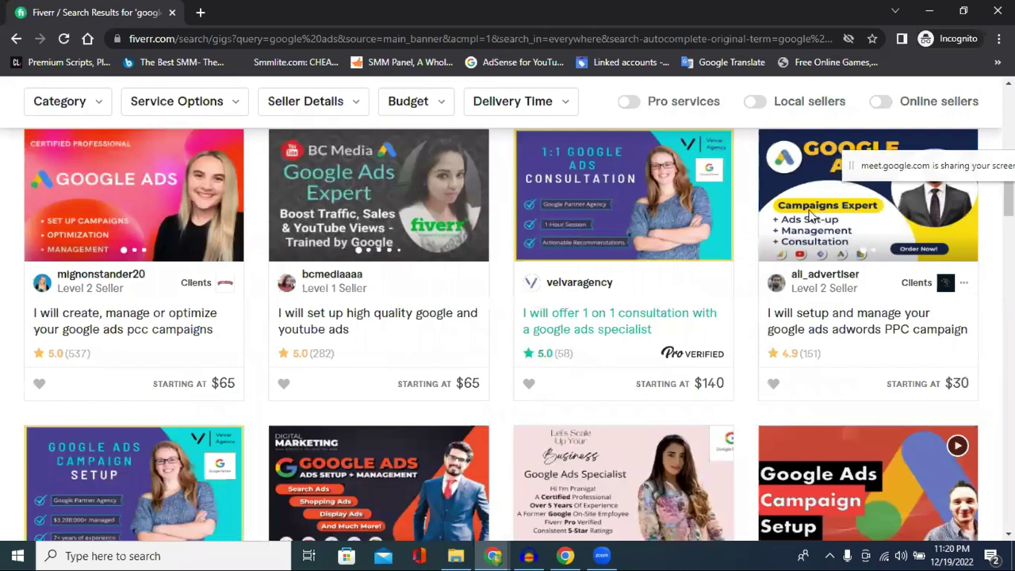
{"action": "scroll", "coordinate": [865, 252], "scroll_direction": "up", "scroll_amount": 2}
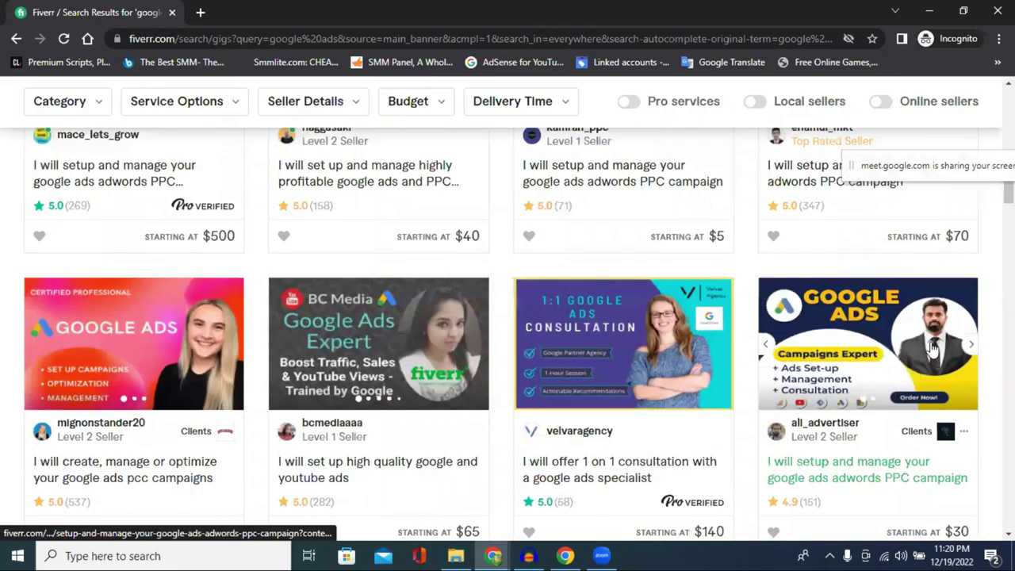
{"action": "scroll", "coordinate": [889, 242], "scroll_direction": "down", "scroll_amount": 2}
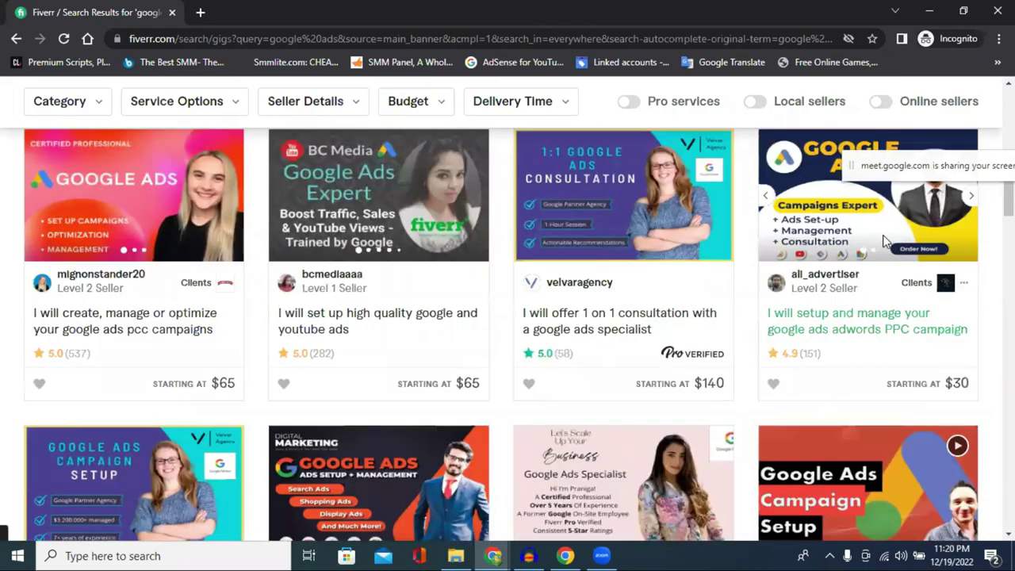
{"action": "scroll", "coordinate": [882, 237], "scroll_direction": "down", "scroll_amount": 2}
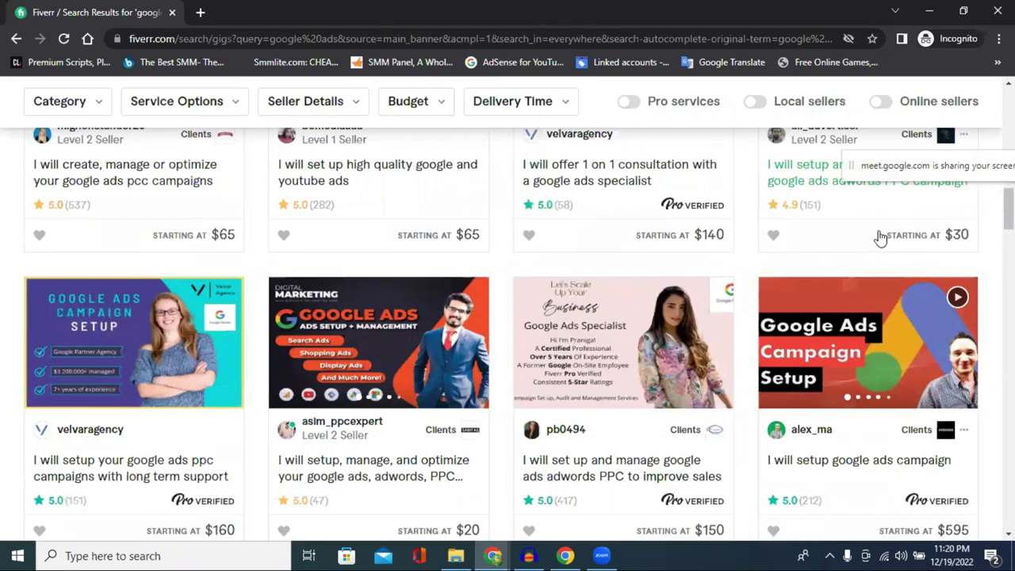
{"action": "scroll", "coordinate": [880, 236], "scroll_direction": "down", "scroll_amount": 4}
{"action": "scroll", "coordinate": [880, 237], "scroll_direction": "down", "scroll_amount": 3}
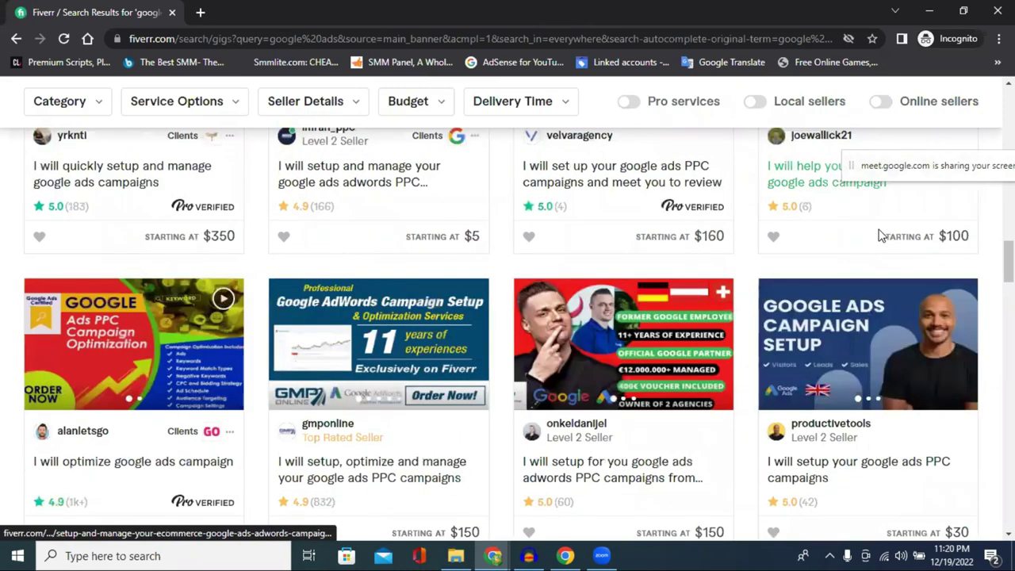
{"action": "scroll", "coordinate": [880, 235], "scroll_direction": "down", "scroll_amount": 3}
{"action": "scroll", "coordinate": [880, 234], "scroll_direction": "down", "scroll_amount": 1}
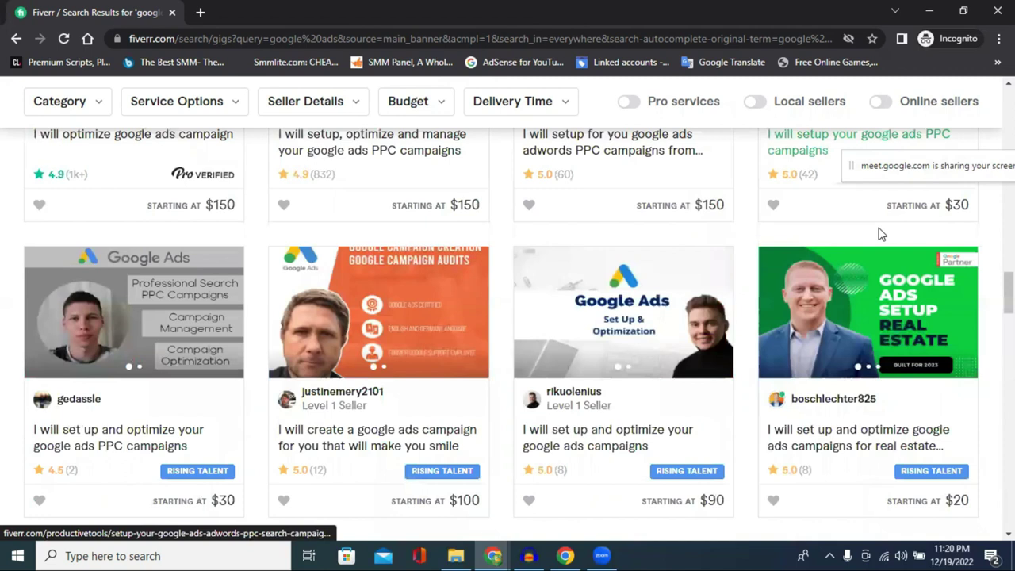
{"action": "scroll", "coordinate": [881, 234], "scroll_direction": "down", "scroll_amount": 3}
{"action": "scroll", "coordinate": [880, 236], "scroll_direction": "down", "scroll_amount": 3}
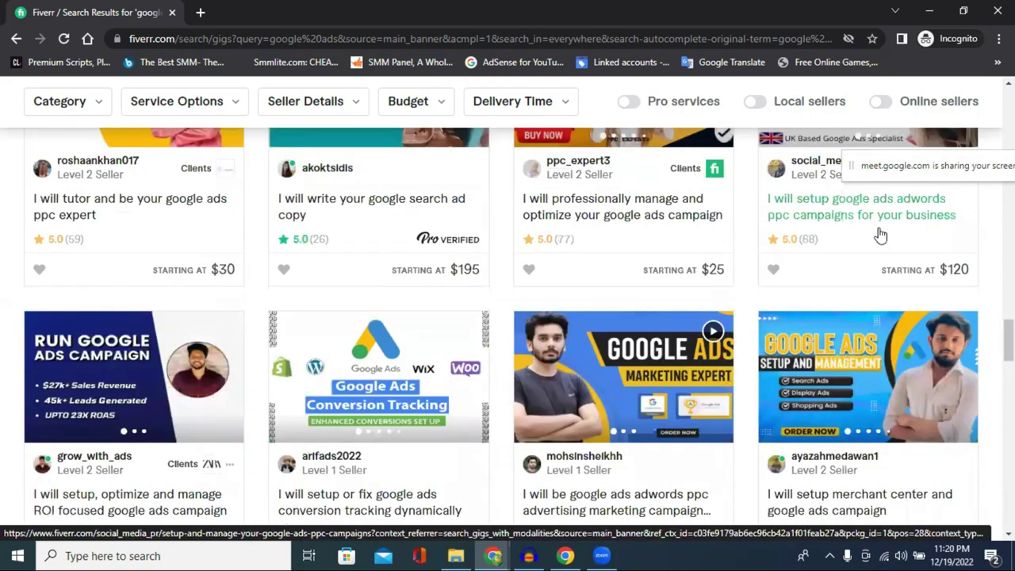
{"action": "scroll", "coordinate": [880, 235], "scroll_direction": "down", "scroll_amount": 1}
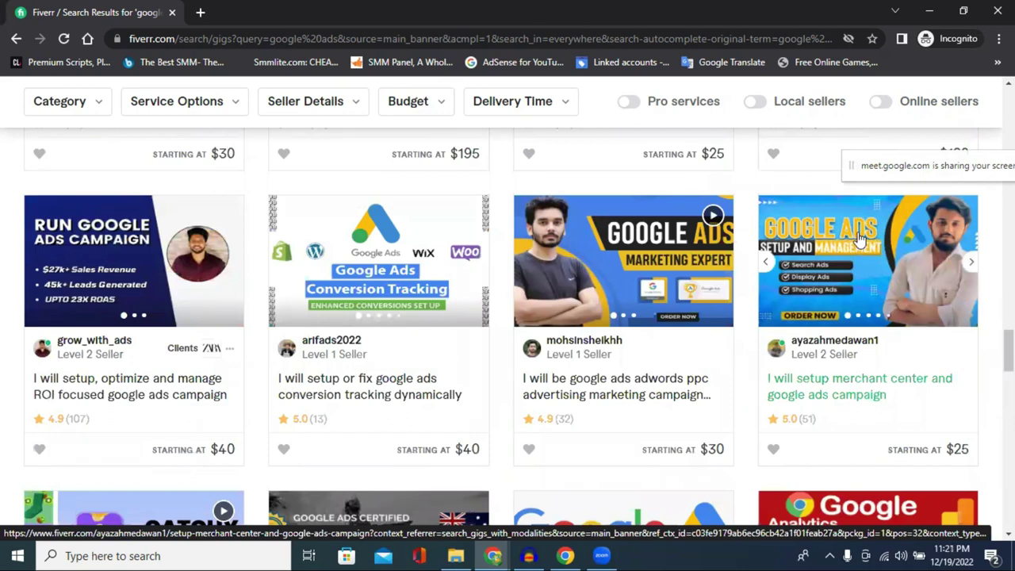
- Open the "I will setup merchant center and google ads campaign" gig in a new tab and switch to it
{"action": "right_click", "coordinate": [860, 241]}
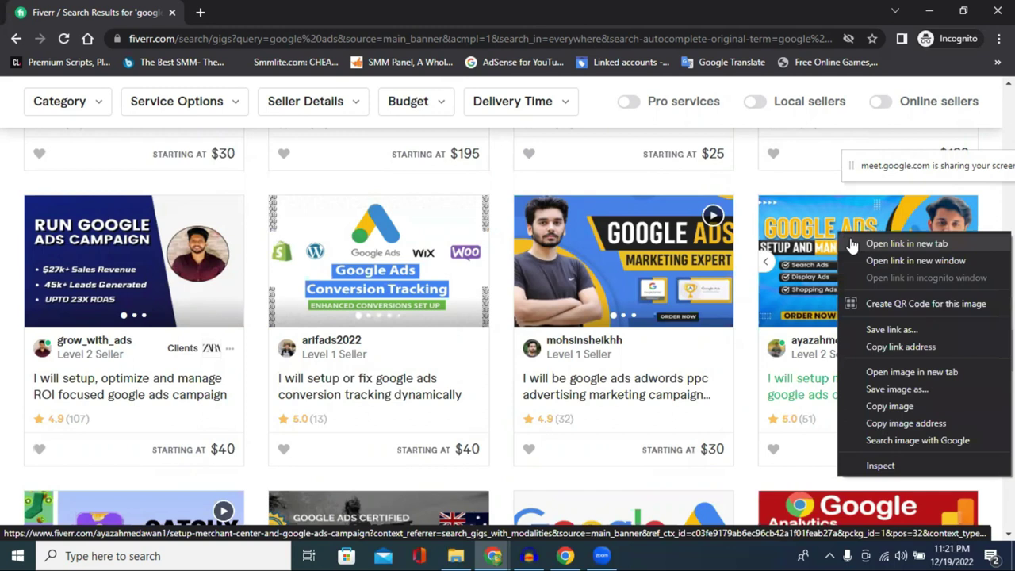
{"action": "left_click", "coordinate": [868, 237]}
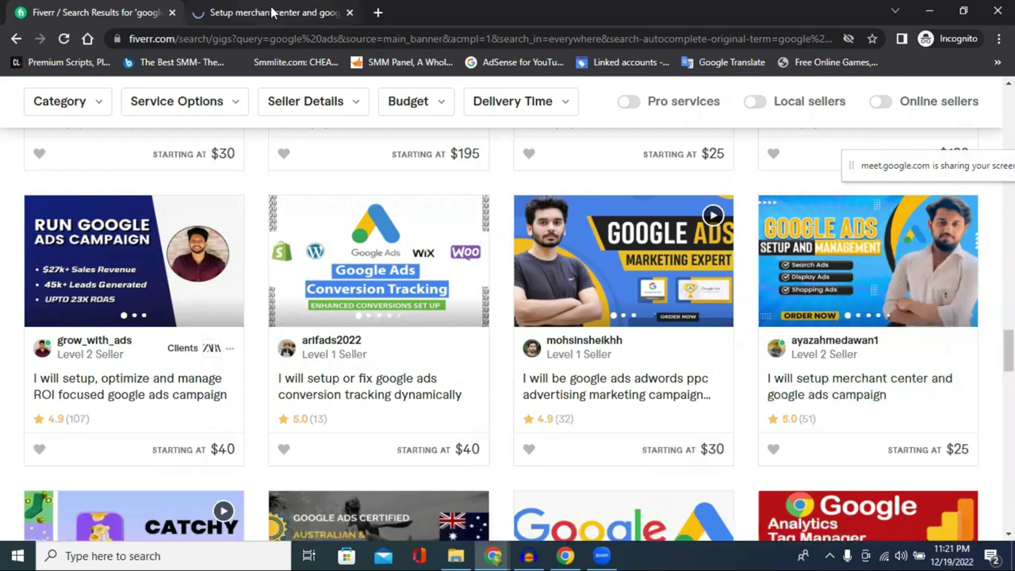
{"action": "left_click", "coordinate": [268, 12]}
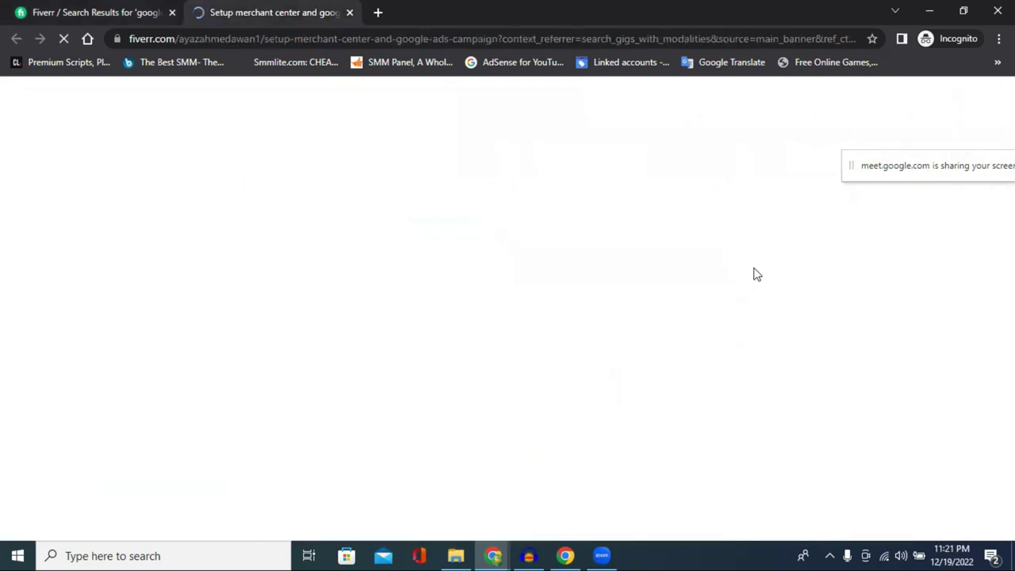
- Save the gig's Google Ads Setup and Management image to Downloads as the JPEG setup-merchant-center-and-google-ads-campaign
{"action": "scroll", "coordinate": [341, 389], "scroll_direction": "down", "scroll_amount": 3}
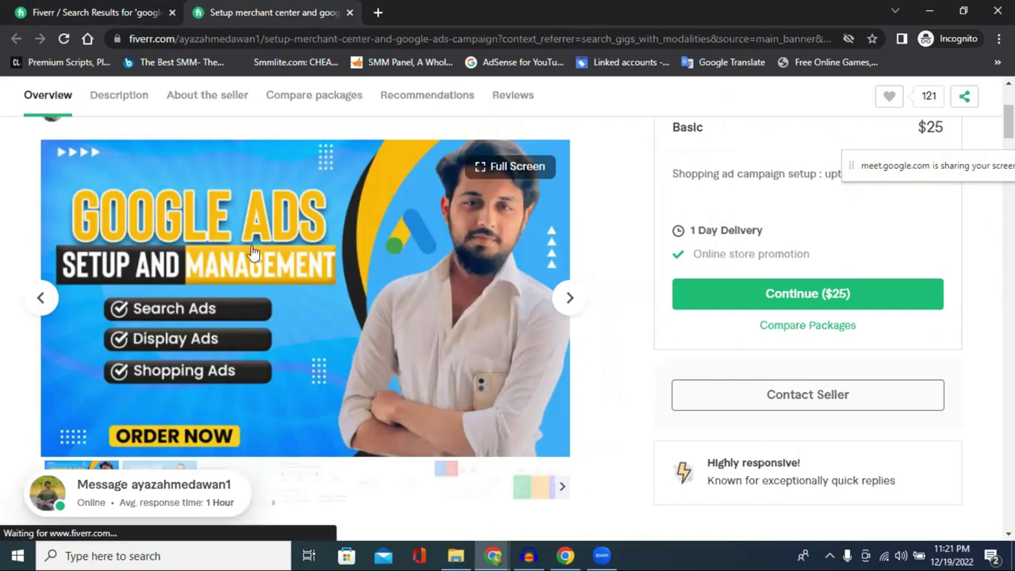
{"action": "right_click", "coordinate": [324, 314]}
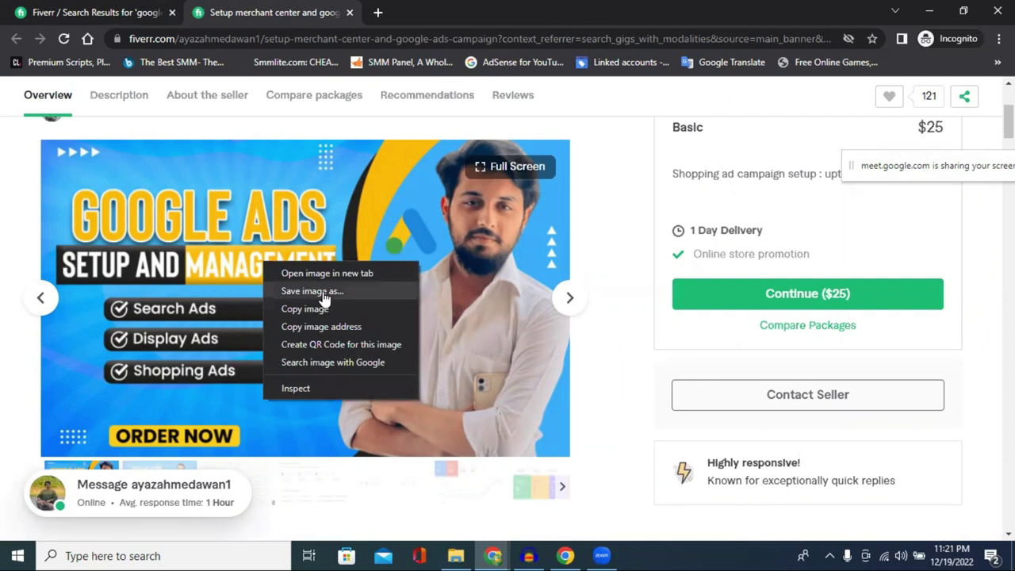
{"action": "left_click", "coordinate": [324, 295]}
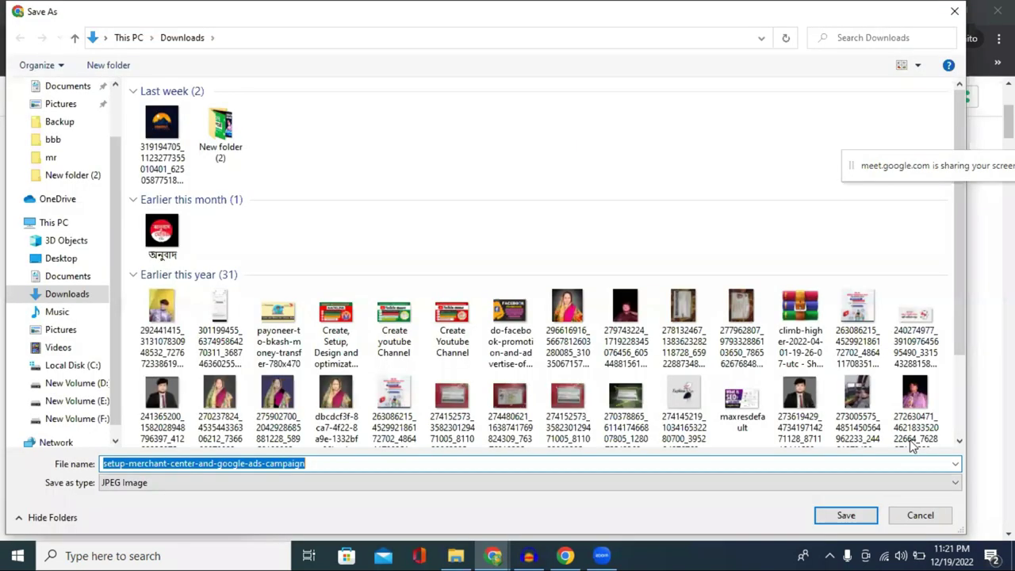
{"action": "left_click", "coordinate": [854, 516]}
- Return to the Fiverr search results and look through the remaining gig thumbnails on the first page
{"action": "left_click", "coordinate": [111, 7]}
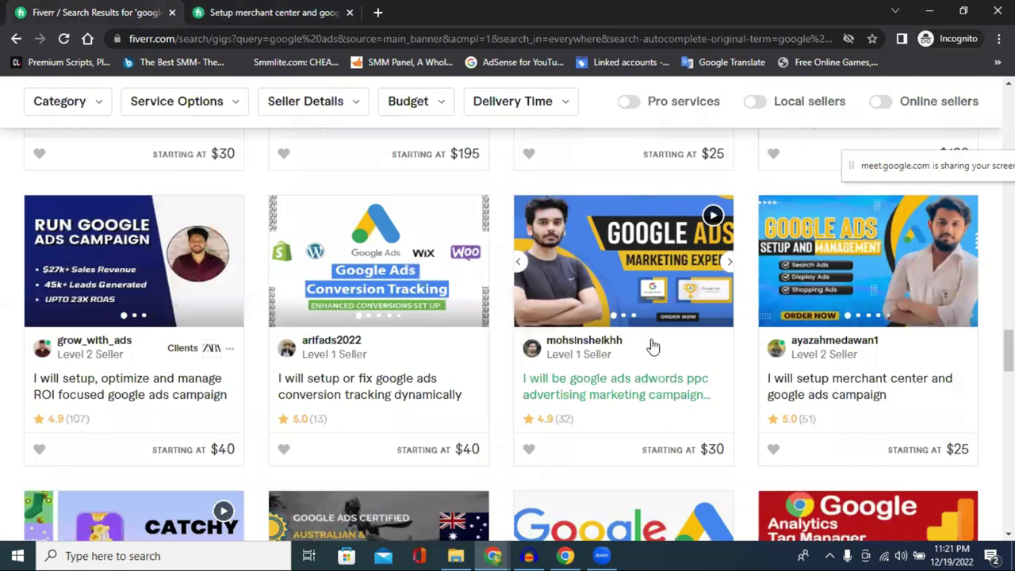
{"action": "scroll", "coordinate": [653, 343], "scroll_direction": "down", "scroll_amount": 3}
{"action": "scroll", "coordinate": [653, 341], "scroll_direction": "down", "scroll_amount": 3}
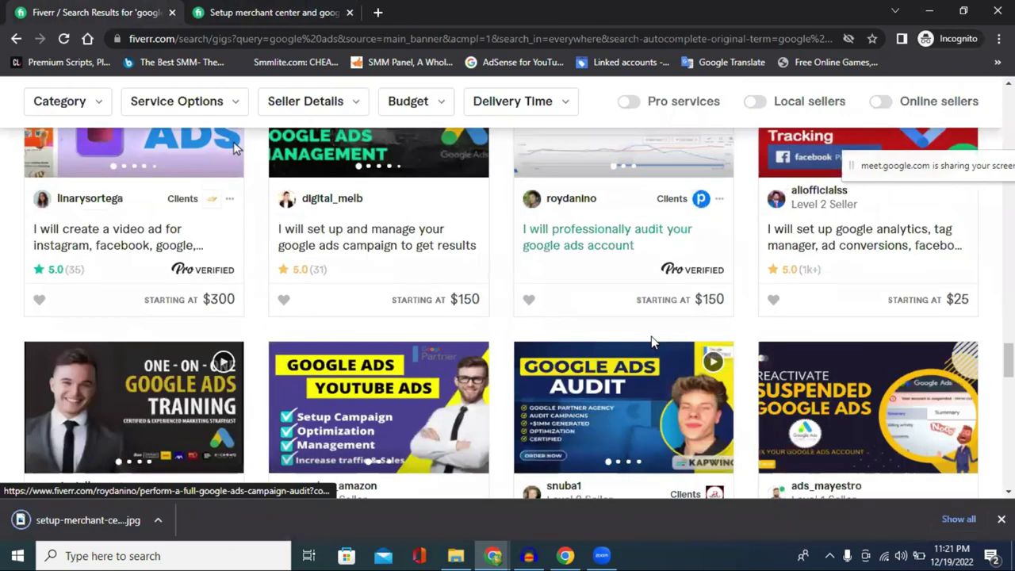
{"action": "scroll", "coordinate": [652, 343], "scroll_direction": "down", "scroll_amount": 2}
{"action": "scroll", "coordinate": [653, 341], "scroll_direction": "down", "scroll_amount": 3}
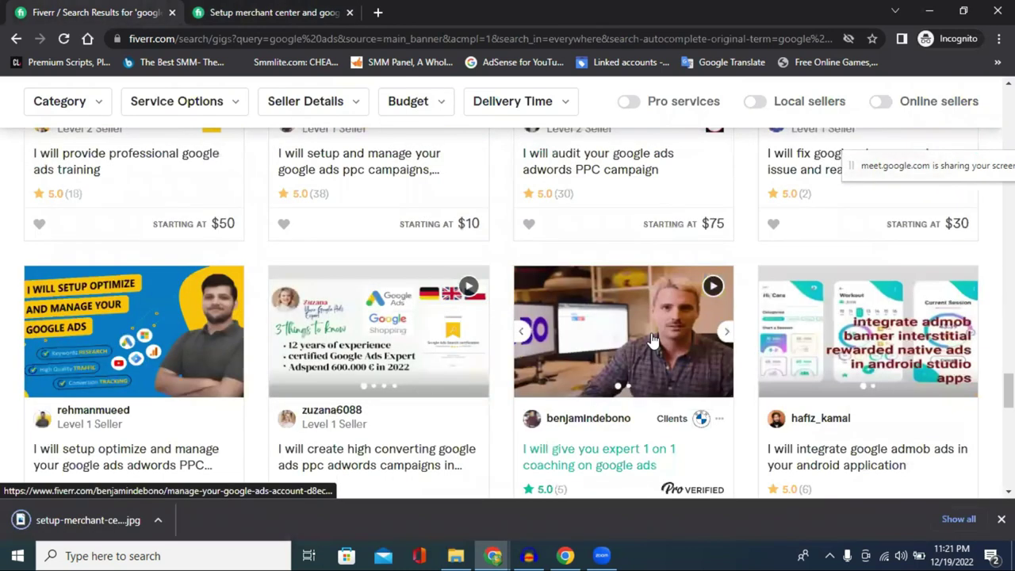
{"action": "scroll", "coordinate": [653, 342], "scroll_direction": "down", "scroll_amount": 5}
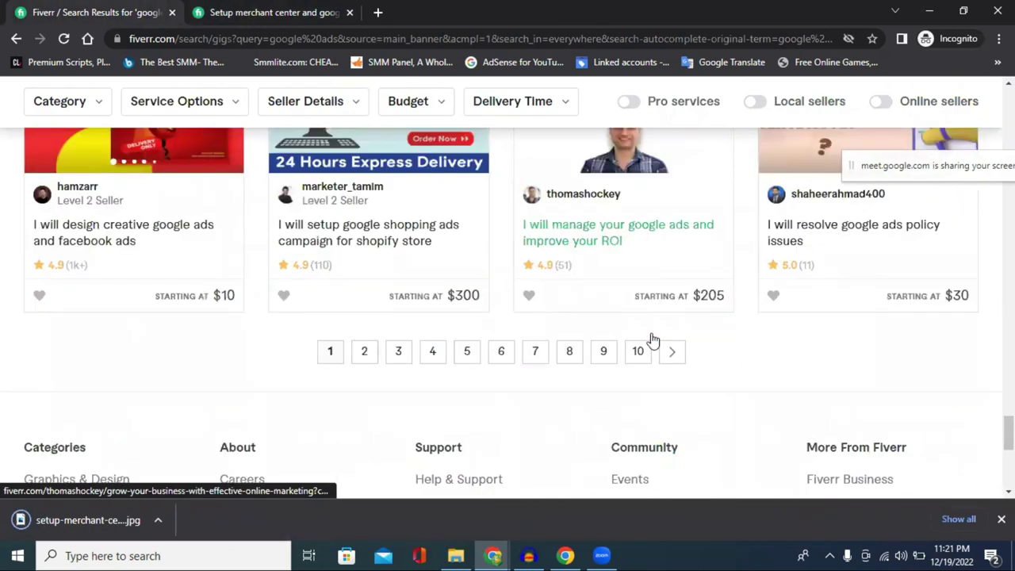
- Go to page 2 of the google ads results and examine its gig thumbnails down to the end
{"action": "left_click", "coordinate": [365, 359]}
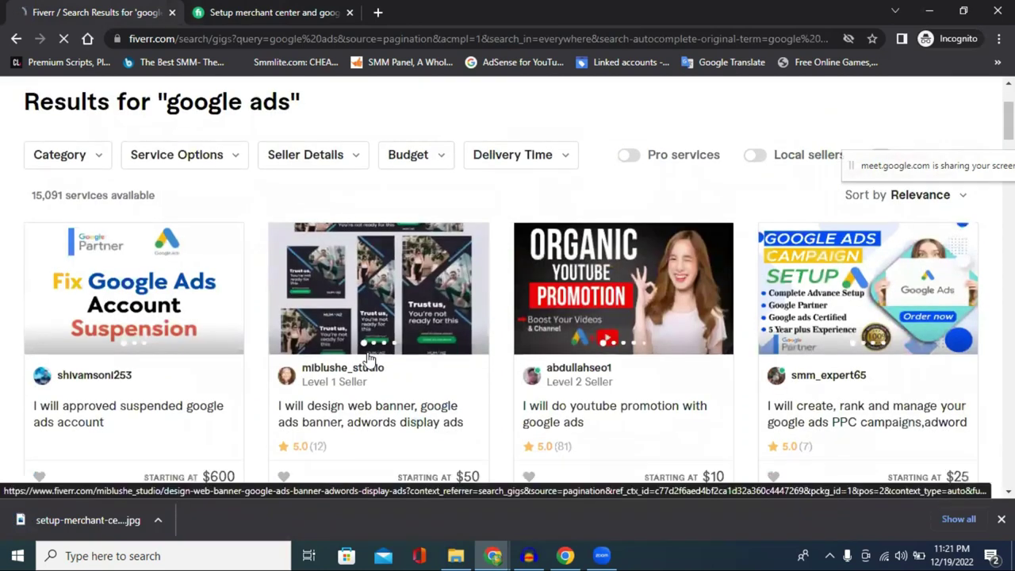
{"action": "scroll", "coordinate": [369, 359], "scroll_direction": "down", "scroll_amount": 4}
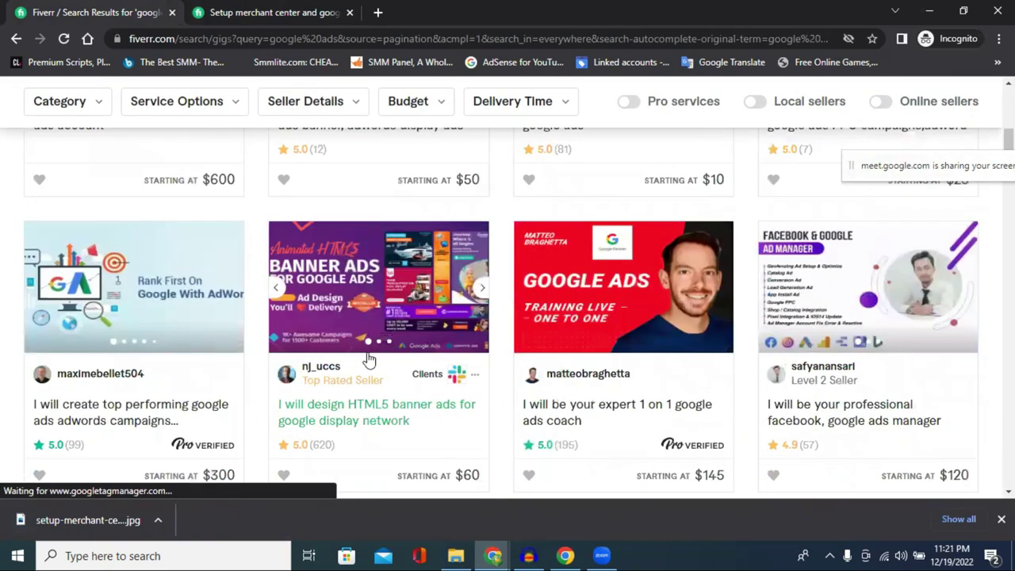
{"action": "scroll", "coordinate": [369, 358], "scroll_direction": "down", "scroll_amount": 4}
{"action": "scroll", "coordinate": [369, 358], "scroll_direction": "down", "scroll_amount": 4}
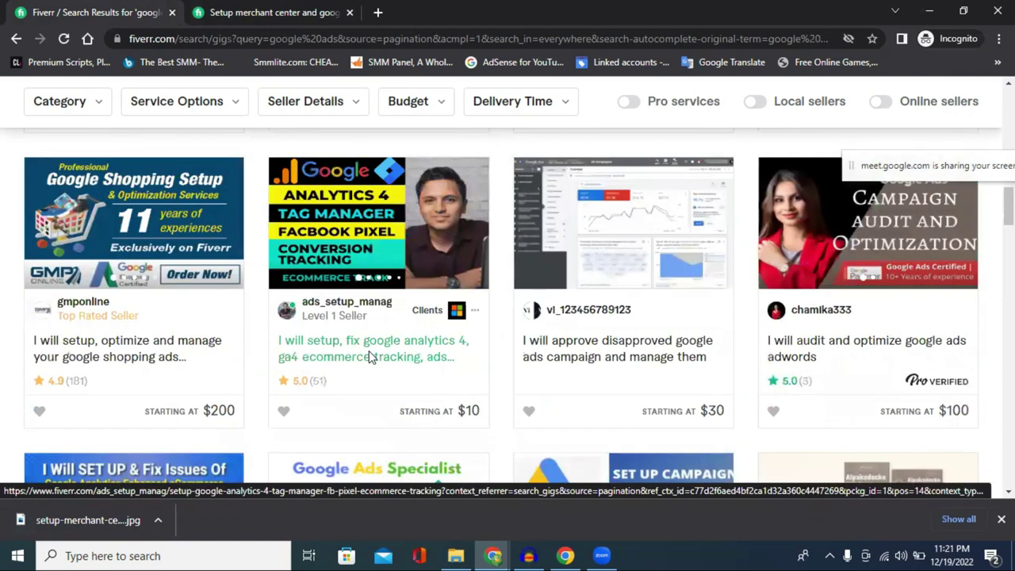
{"action": "scroll", "coordinate": [369, 358], "scroll_direction": "down", "scroll_amount": 4}
{"action": "scroll", "coordinate": [368, 358], "scroll_direction": "down", "scroll_amount": 2}
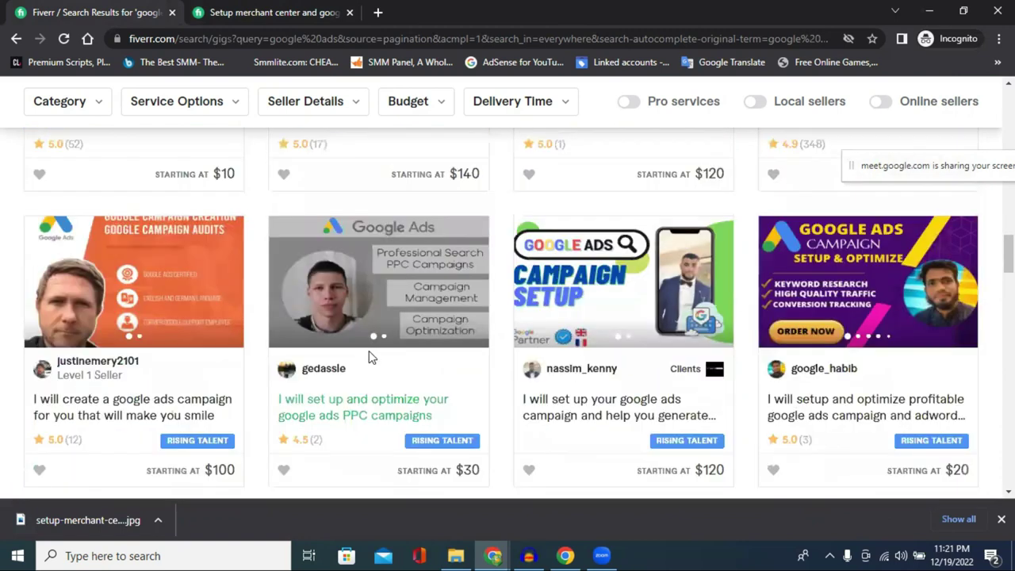
{"action": "scroll", "coordinate": [369, 359], "scroll_direction": "down", "scroll_amount": 3}
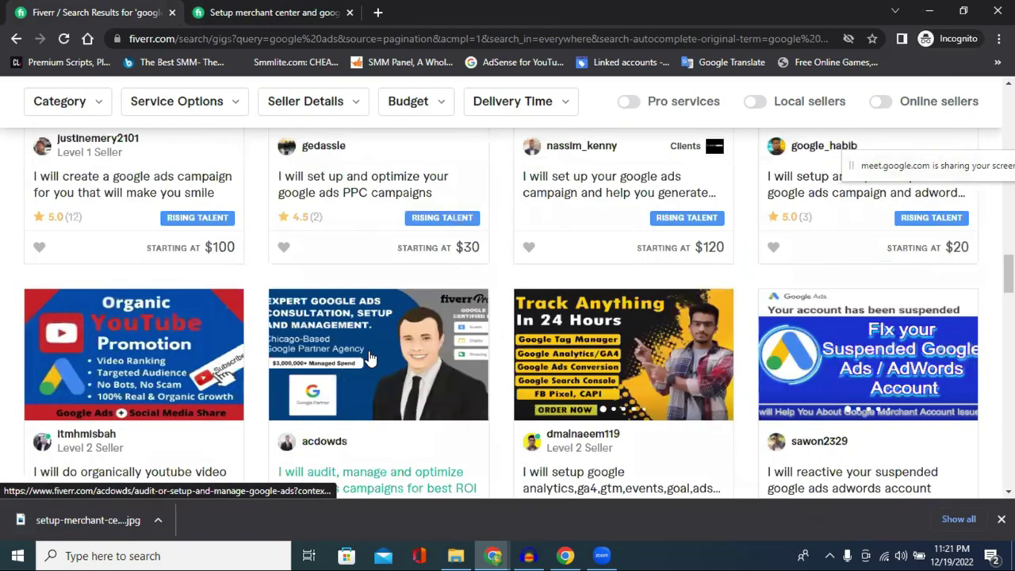
{"action": "scroll", "coordinate": [368, 358], "scroll_direction": "down", "scroll_amount": 3}
{"action": "scroll", "coordinate": [369, 359], "scroll_direction": "down", "scroll_amount": 1}
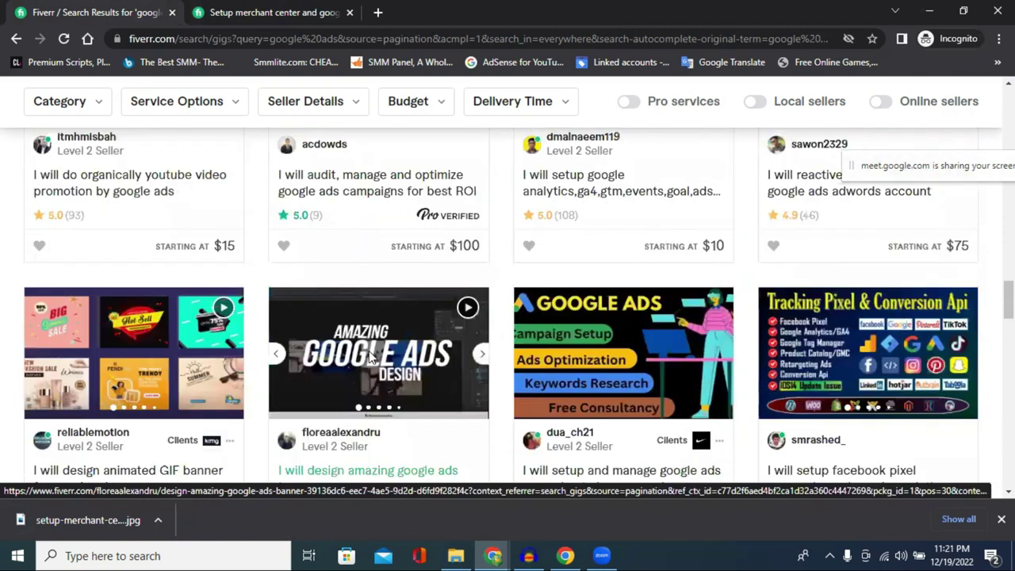
{"action": "scroll", "coordinate": [370, 359], "scroll_direction": "down", "scroll_amount": 2}
{"action": "scroll", "coordinate": [371, 358], "scroll_direction": "down", "scroll_amount": 2}
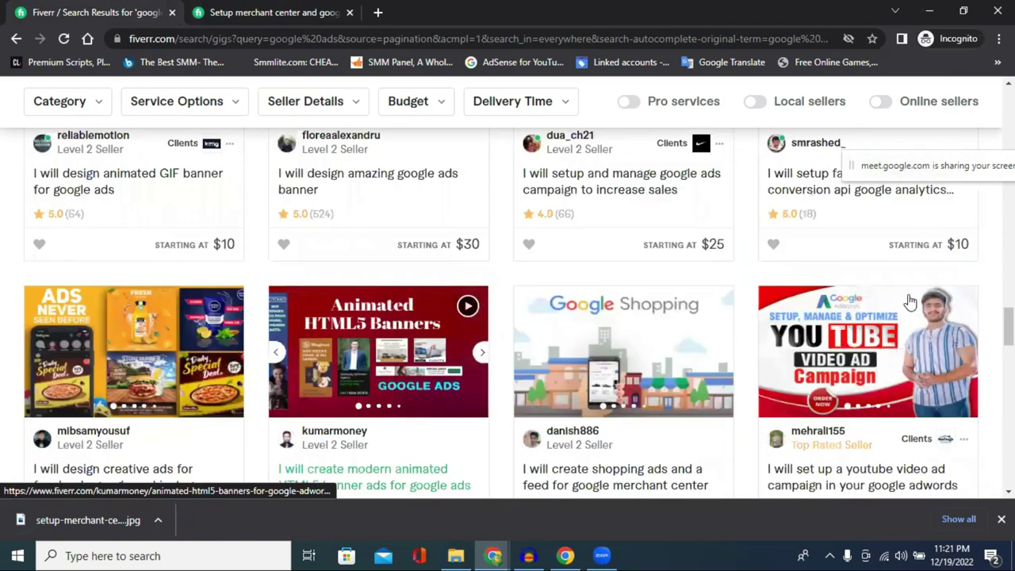
{"action": "scroll", "coordinate": [881, 300], "scroll_direction": "down", "scroll_amount": 1}
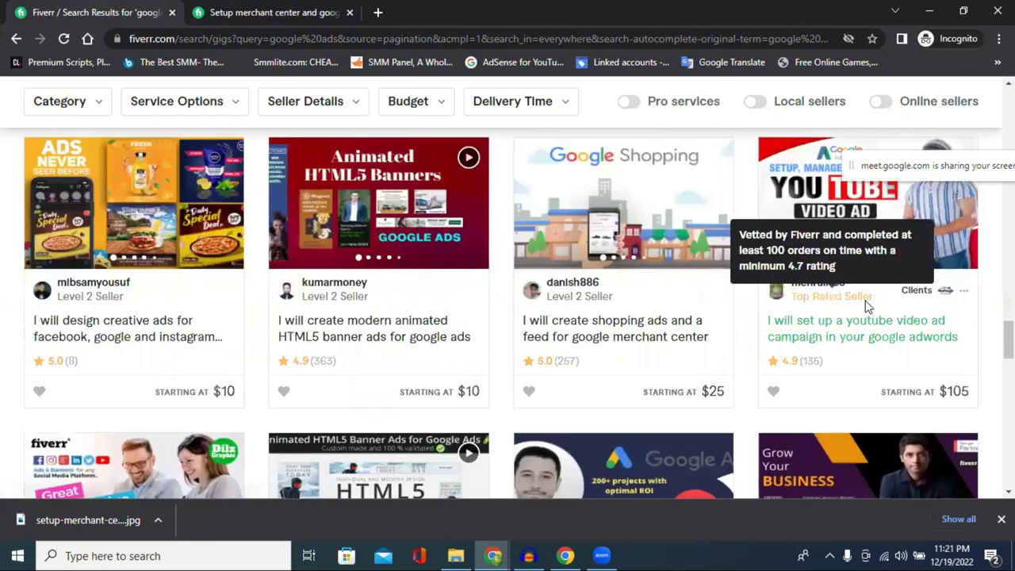
{"action": "scroll", "coordinate": [867, 307], "scroll_direction": "down", "scroll_amount": 5}
{"action": "scroll", "coordinate": [867, 310], "scroll_direction": "down", "scroll_amount": 5}
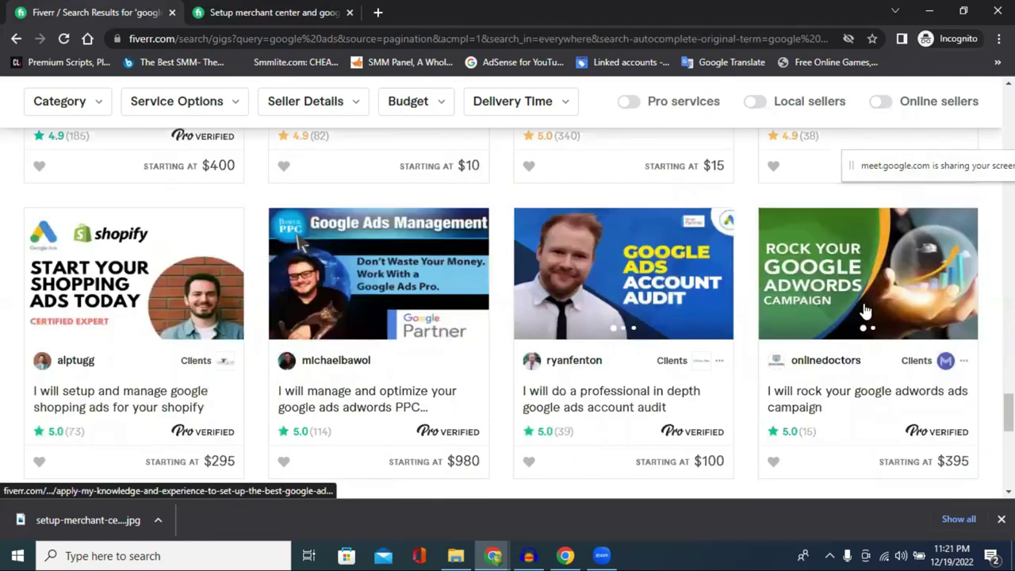
{"action": "scroll", "coordinate": [864, 309], "scroll_direction": "down", "scroll_amount": 3}
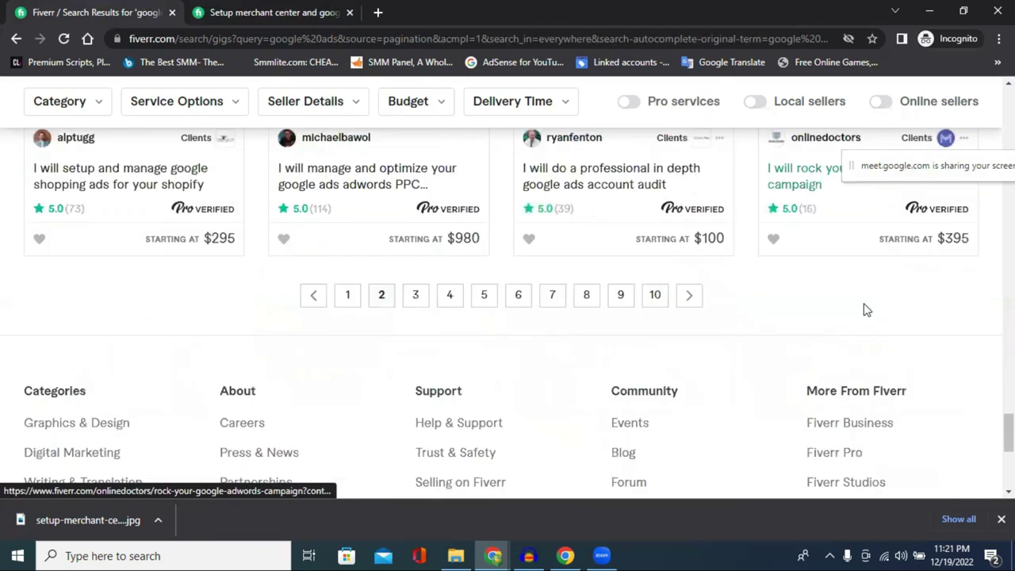
- Go to another page of the google ads results and examine its gig thumbnails for design references
{"action": "left_click", "coordinate": [583, 327]}
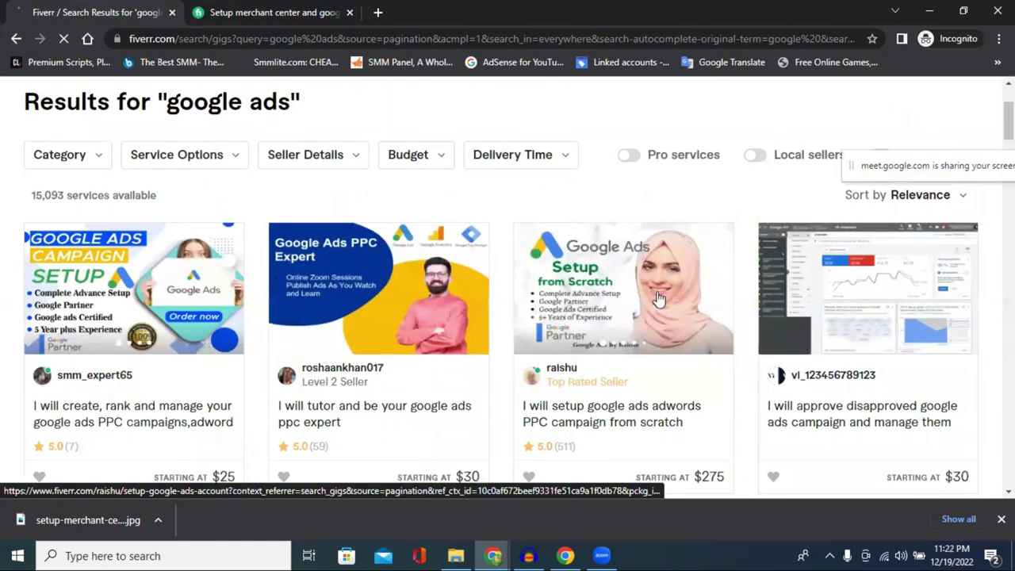
{"action": "scroll", "coordinate": [649, 298], "scroll_direction": "down", "scroll_amount": 4}
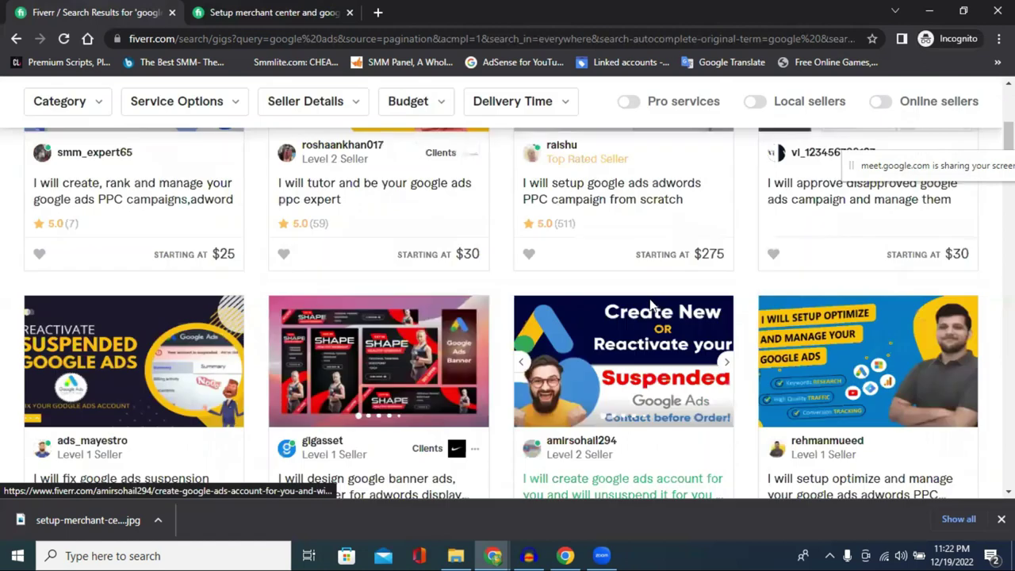
{"action": "scroll", "coordinate": [650, 305], "scroll_direction": "down", "scroll_amount": 3}
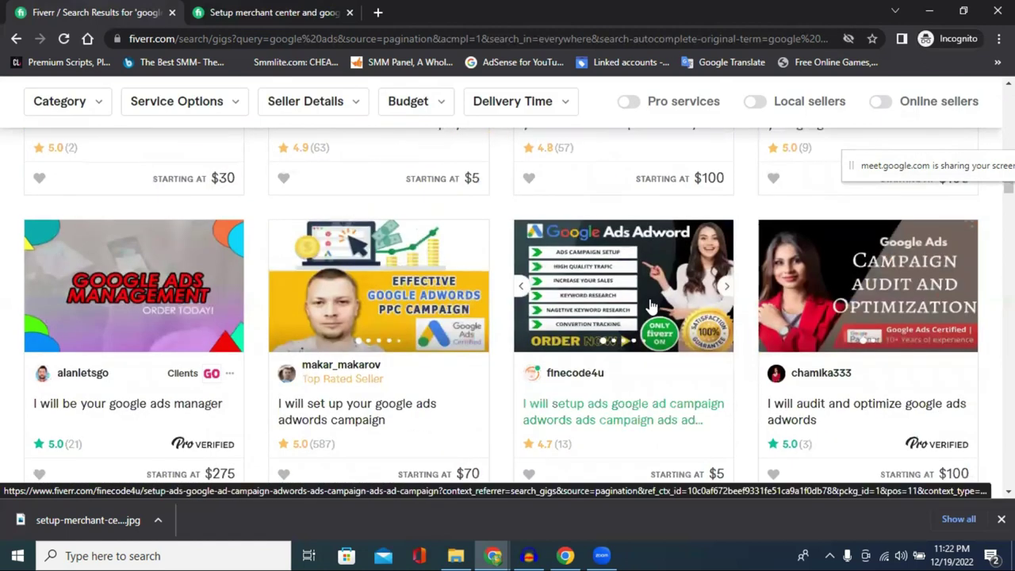
{"action": "scroll", "coordinate": [651, 306], "scroll_direction": "down", "scroll_amount": 3}
{"action": "scroll", "coordinate": [651, 299], "scroll_direction": "down", "scroll_amount": 4}
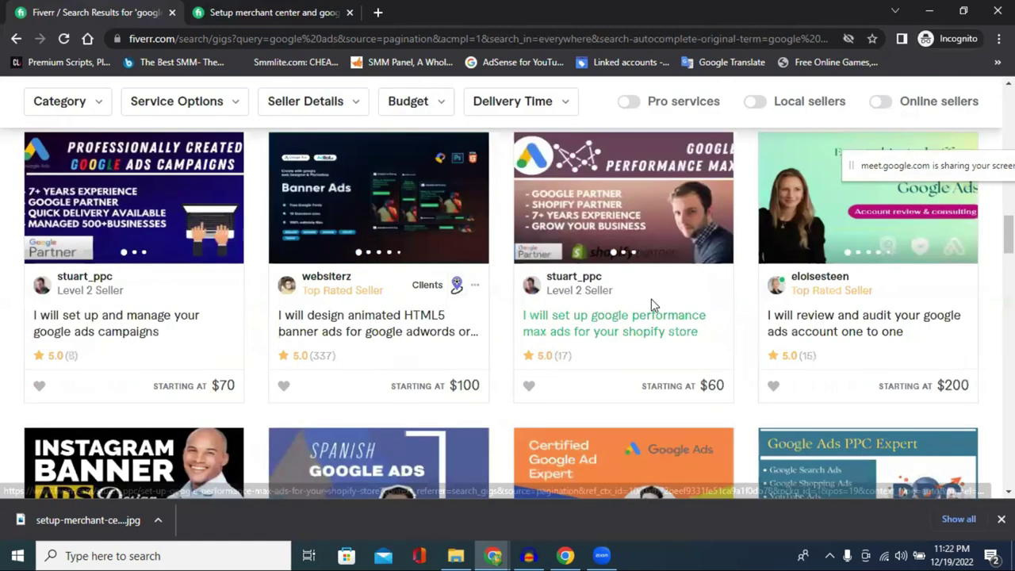
{"action": "scroll", "coordinate": [651, 299], "scroll_direction": "down", "scroll_amount": 4}
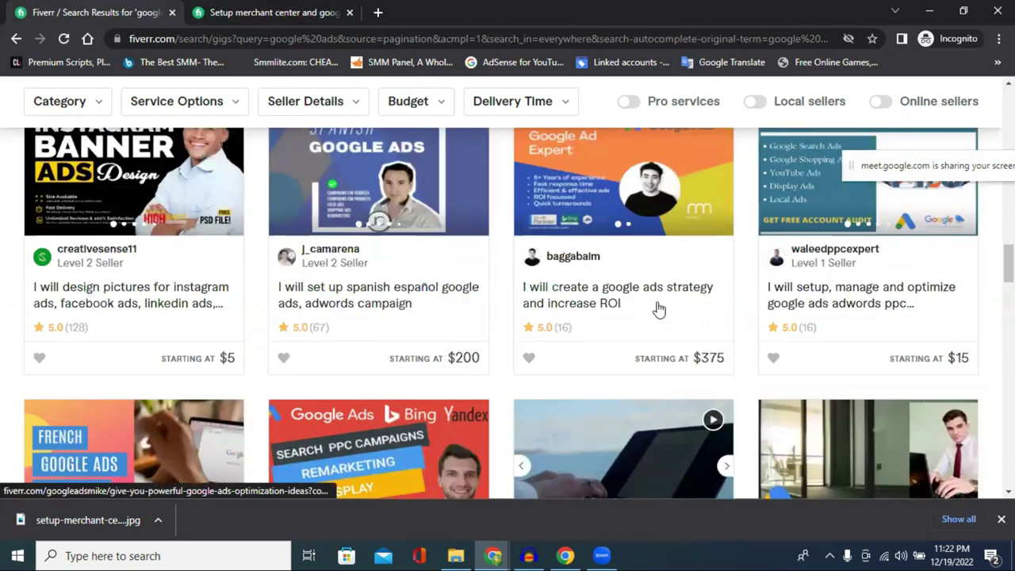
{"action": "scroll", "coordinate": [658, 309], "scroll_direction": "up", "scroll_amount": 2}
{"action": "scroll", "coordinate": [658, 310], "scroll_direction": "down", "scroll_amount": 4}
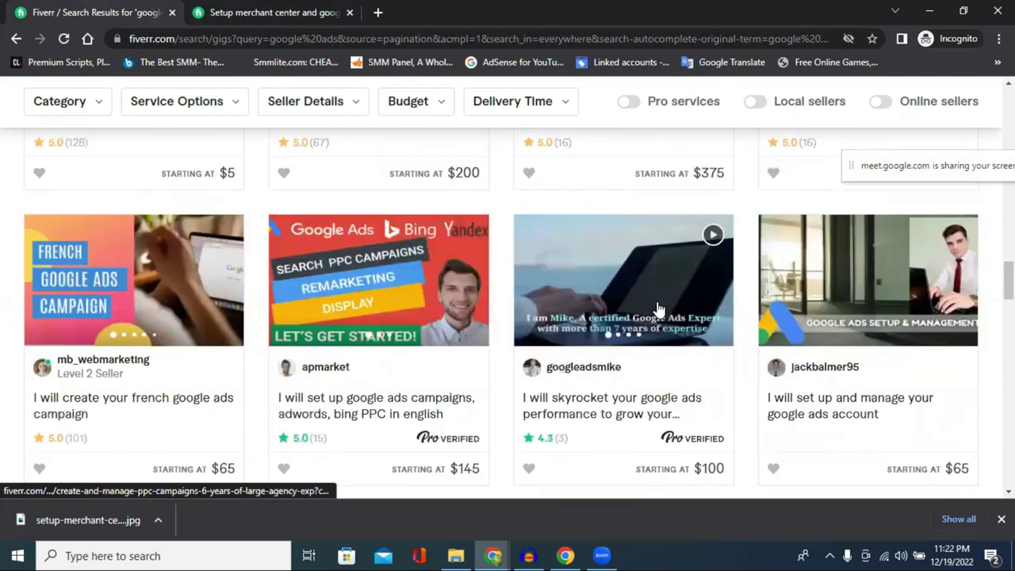
{"action": "scroll", "coordinate": [658, 310], "scroll_direction": "up", "scroll_amount": 4}
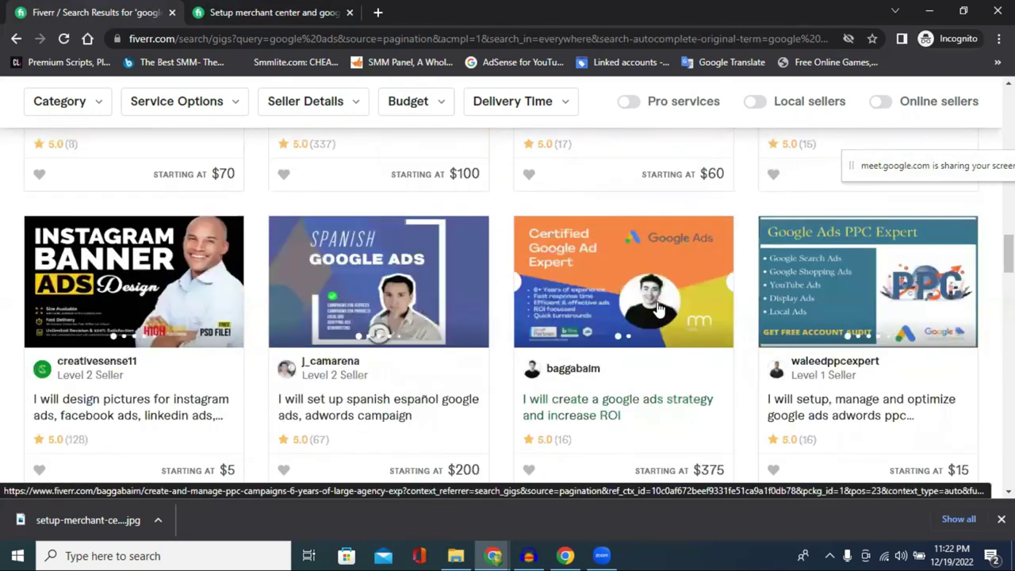
- Open the Instagram Banner Ads Design gig in a new tab and bring its main image into view
{"action": "right_click", "coordinate": [111, 252]}
{"action": "left_click", "coordinate": [135, 259]}
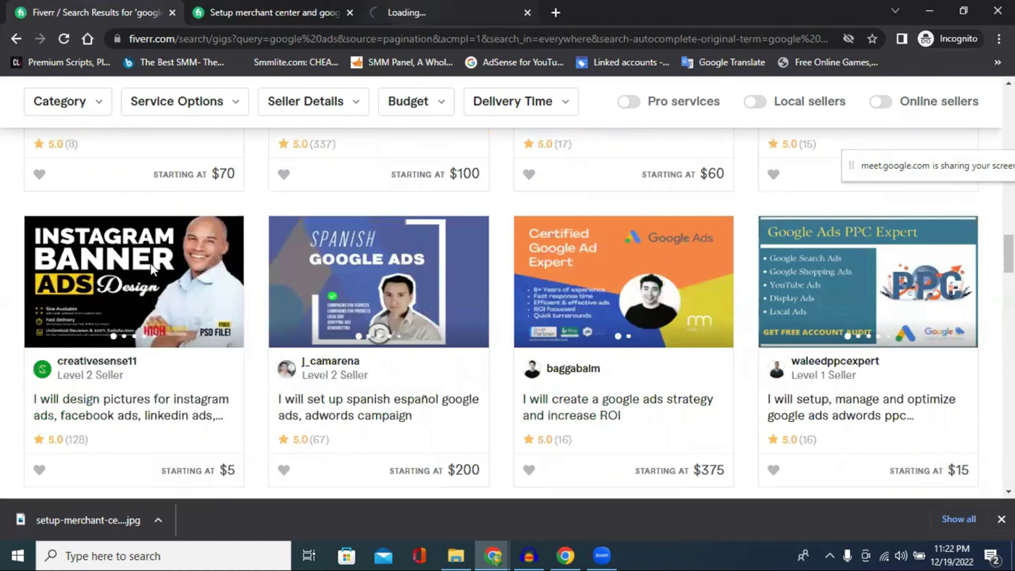
{"action": "key", "text": "ctrl+3"}
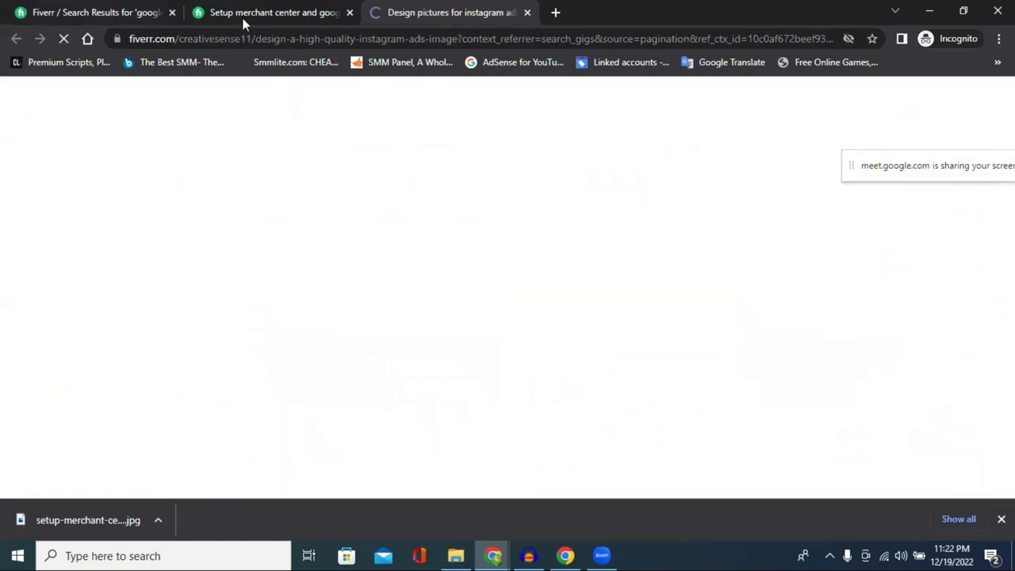
{"action": "left_click", "coordinate": [243, 22]}
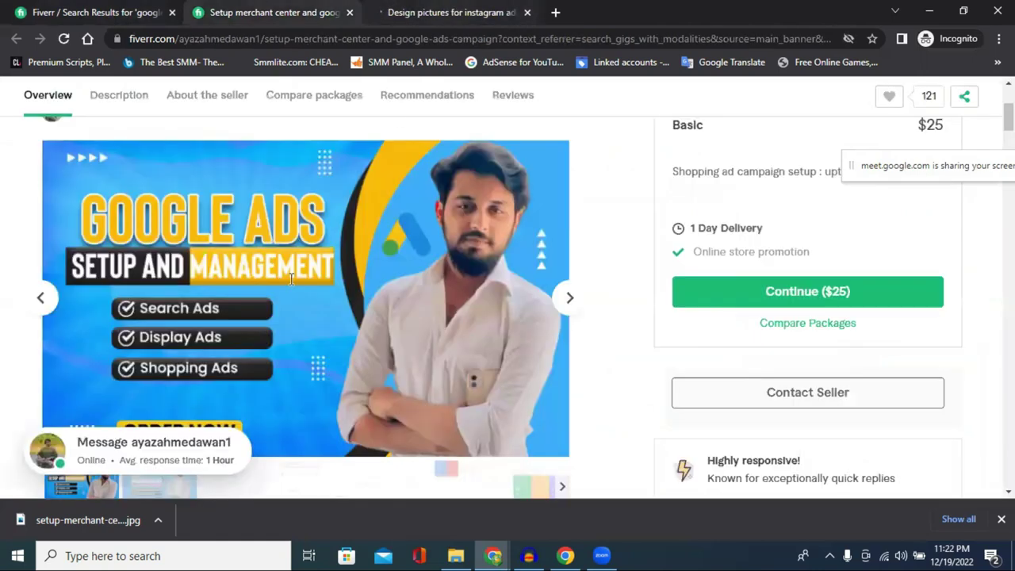
{"action": "key", "text": "ctrl+Tab"}
{"action": "scroll", "coordinate": [349, 301], "scroll_direction": "down", "scroll_amount": 3}
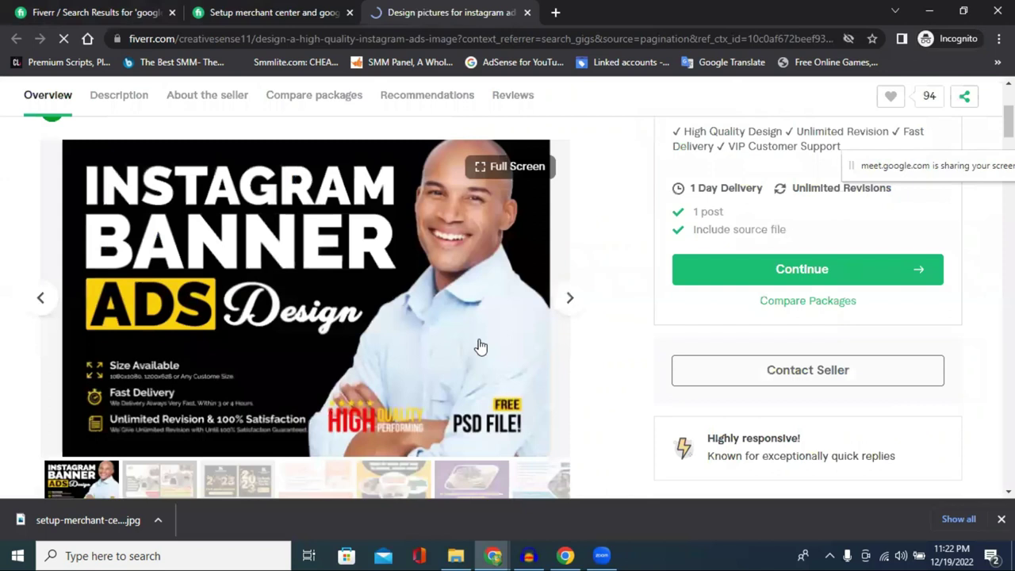
{"action": "scroll", "coordinate": [480, 346], "scroll_direction": "up", "scroll_amount": 3}
{"action": "scroll", "coordinate": [188, 354], "scroll_direction": "down", "scroll_amount": 3}
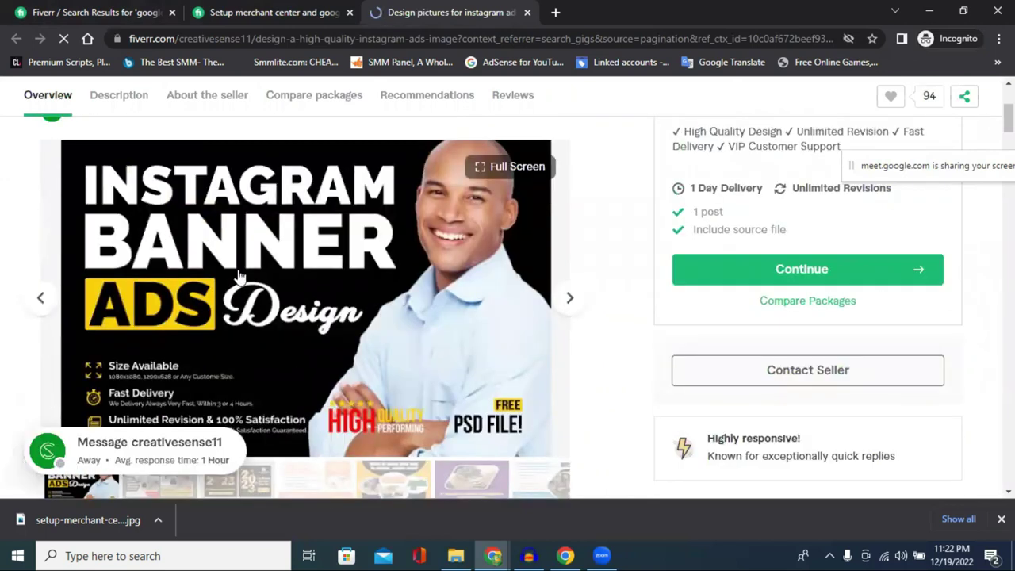
- Save the gig's Instagram Banner Ads Design image to Downloads as a WEBP file under the suggested name
{"action": "right_click", "coordinate": [309, 298]}
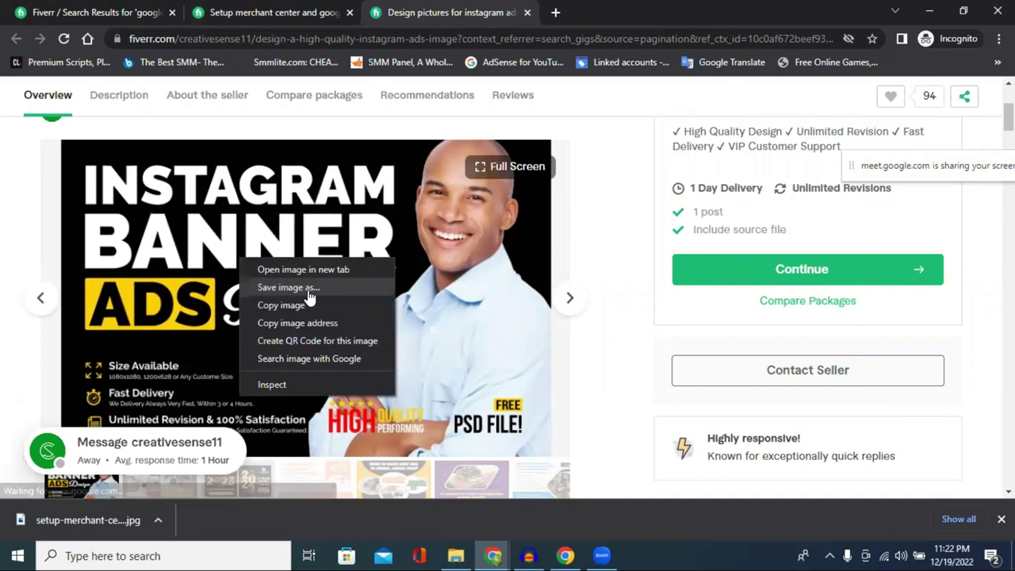
{"action": "left_click", "coordinate": [309, 296]}
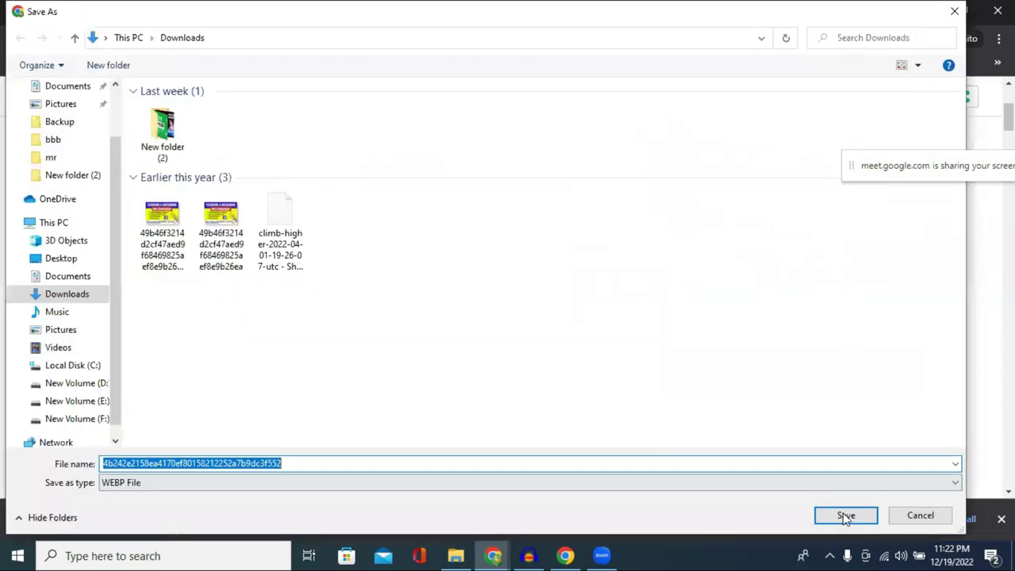
{"action": "key", "text": "Return"}
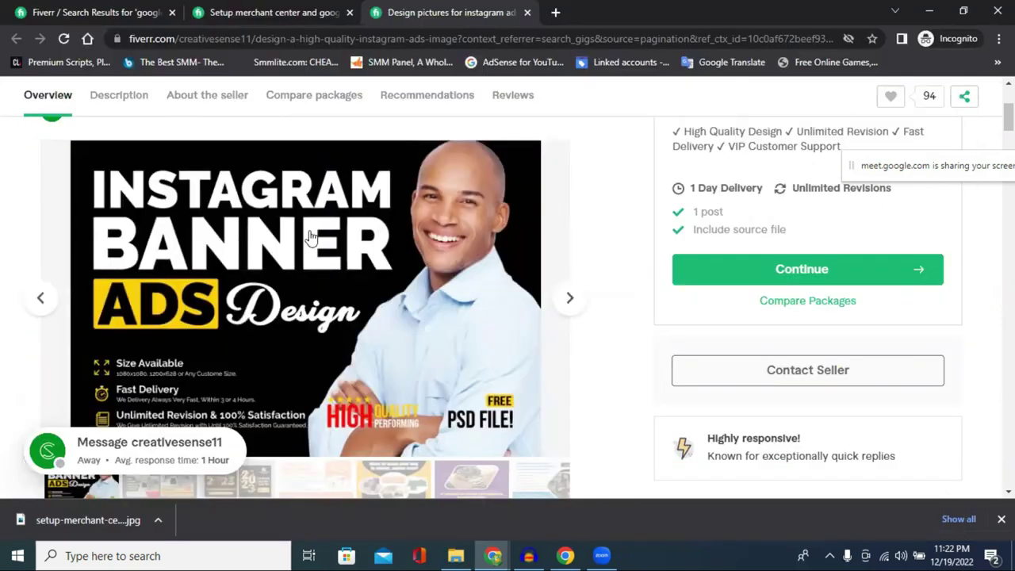
{"action": "left_click", "coordinate": [300, 10]}
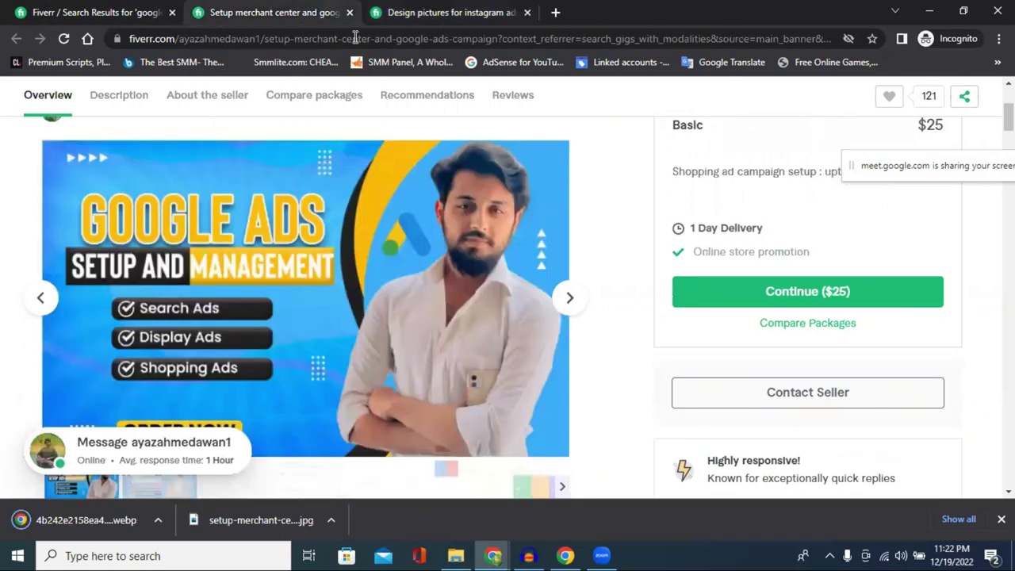
{"action": "left_click", "coordinate": [493, 555]}
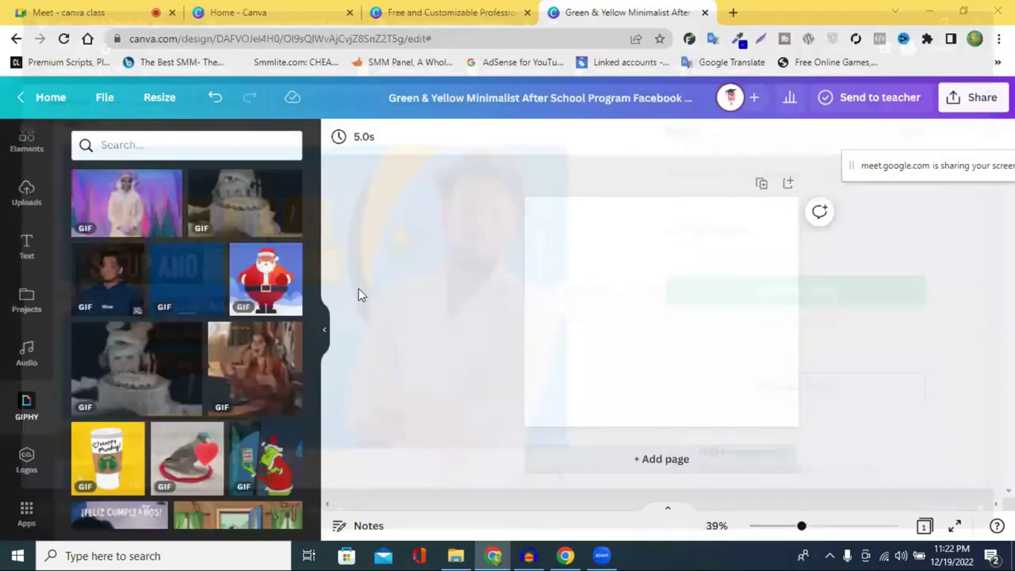
{"action": "left_click", "coordinate": [24, 194]}
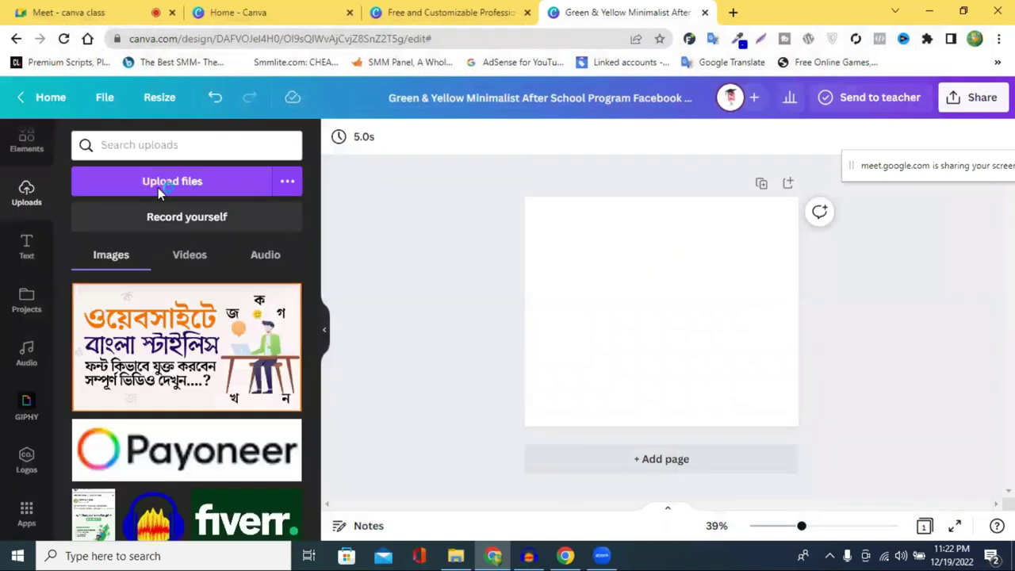
{"action": "left_click", "coordinate": [157, 187]}
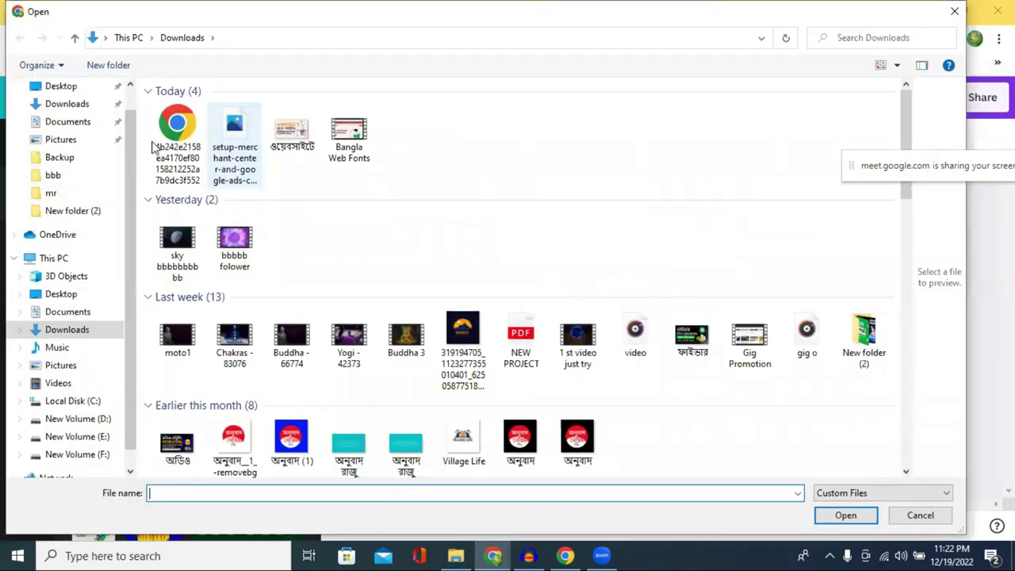
{"action": "left_click", "coordinate": [159, 145]}
{"action": "left_click", "coordinate": [235, 146], "text": "ctrl"}
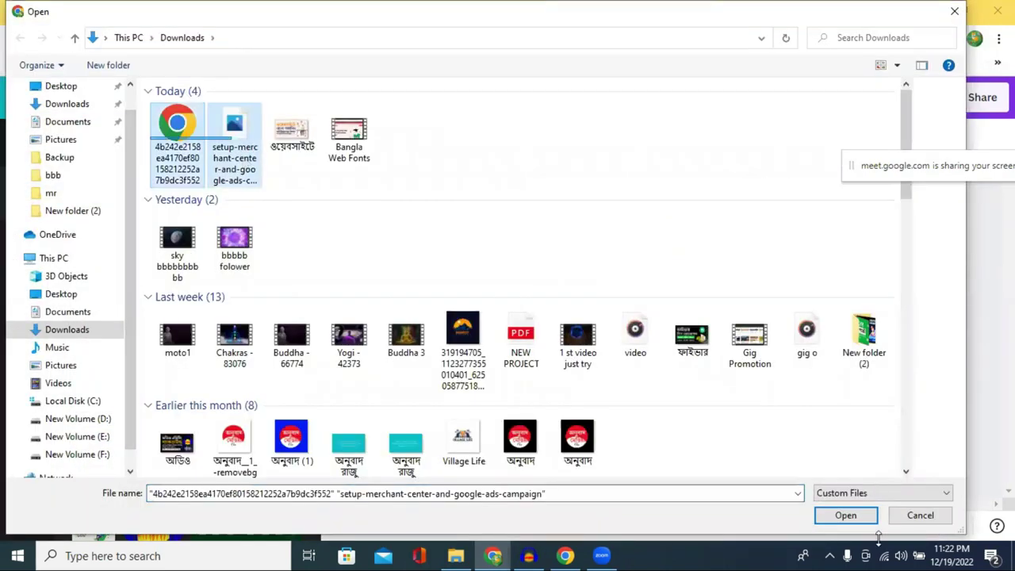
{"action": "left_click", "coordinate": [832, 515]}
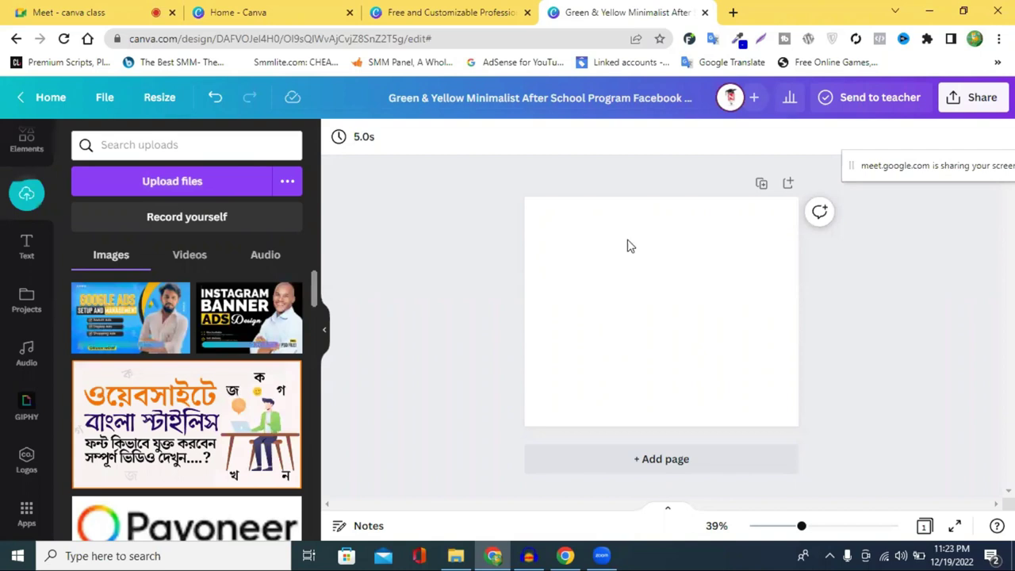
- Close the Green & Yellow Minimalist design and the templates page, and return to the Canva home page
{"action": "left_click", "coordinate": [968, 102]}
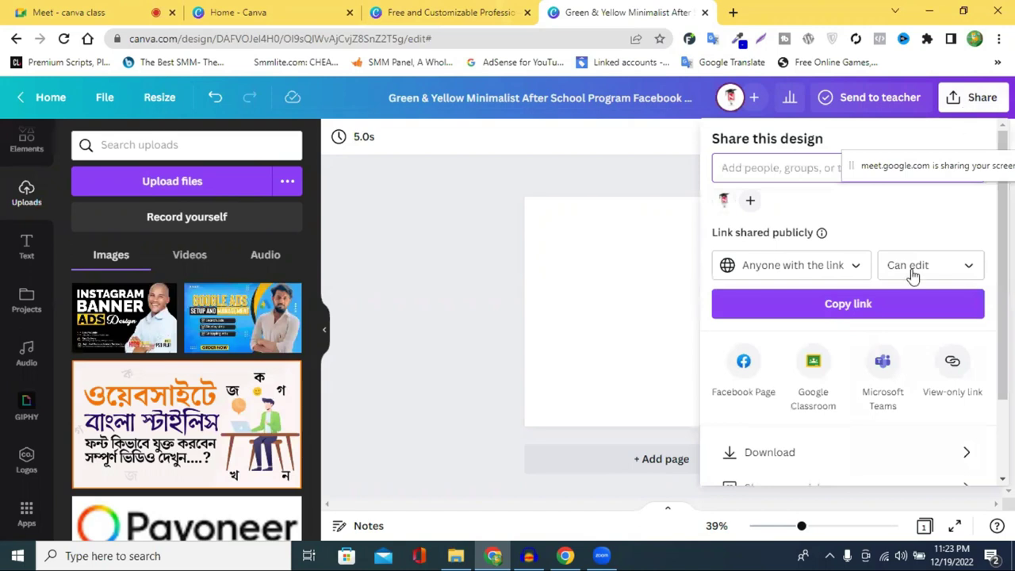
{"action": "scroll", "coordinate": [789, 333], "scroll_direction": "down", "scroll_amount": 2}
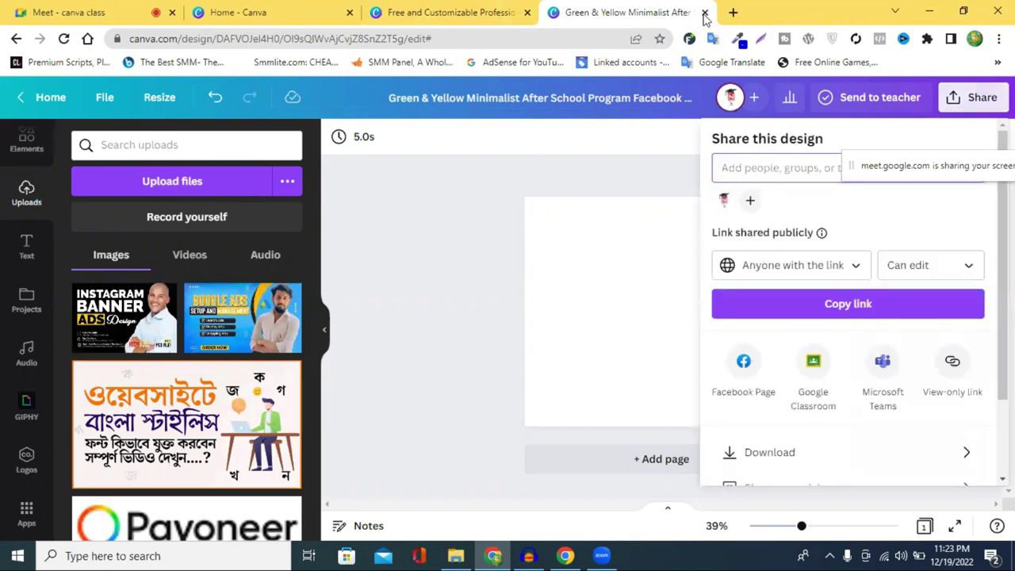
{"action": "left_click", "coordinate": [705, 14]}
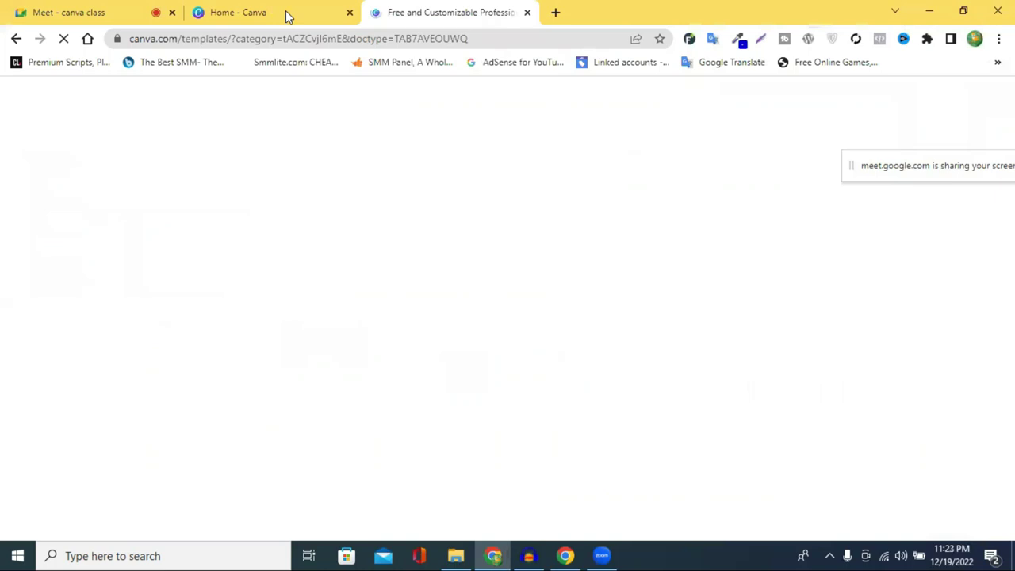
{"action": "left_click", "coordinate": [287, 16]}
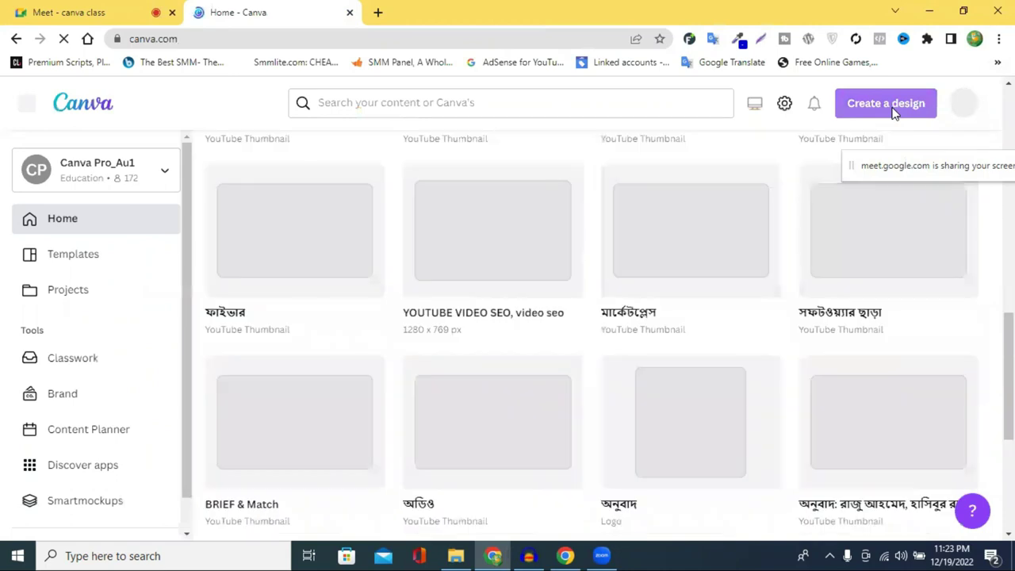
- Create a new custom-size design 1280 px wide and 769 px high
{"action": "left_click", "coordinate": [894, 113]}
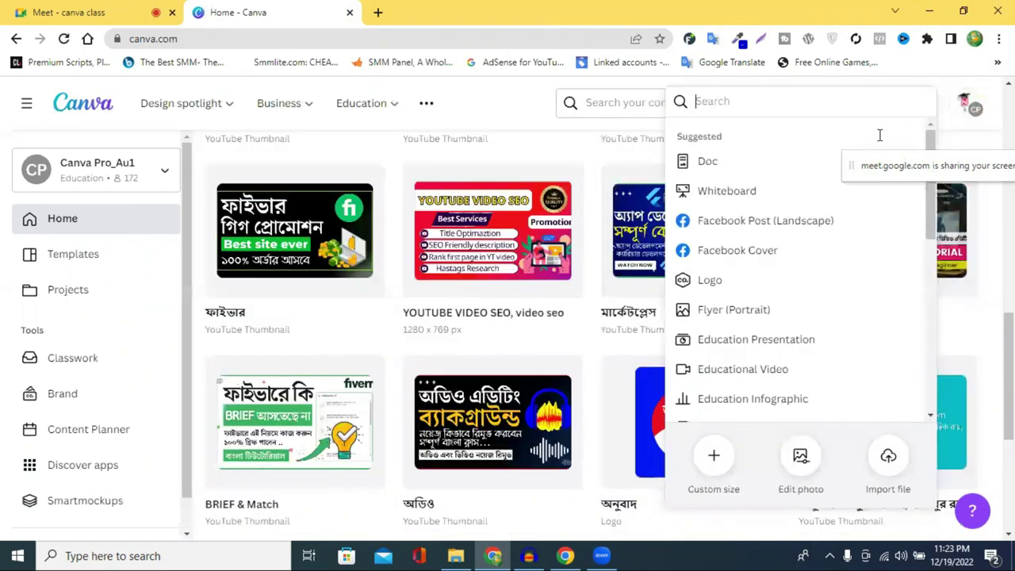
{"action": "left_click", "coordinate": [714, 462]}
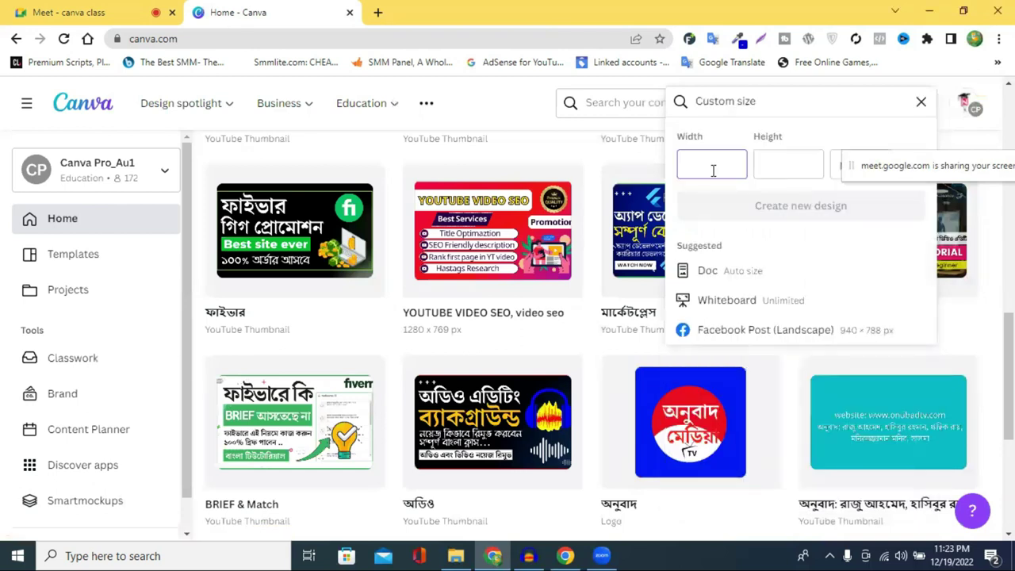
{"action": "type", "text": "1280"}
{"action": "left_click", "coordinate": [795, 162]}
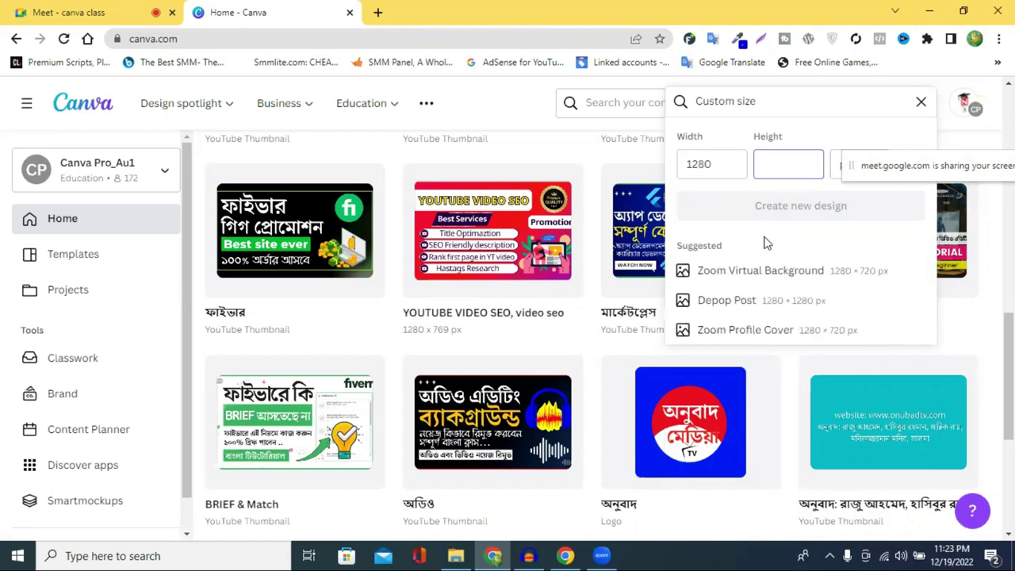
{"action": "type", "text": "76"}
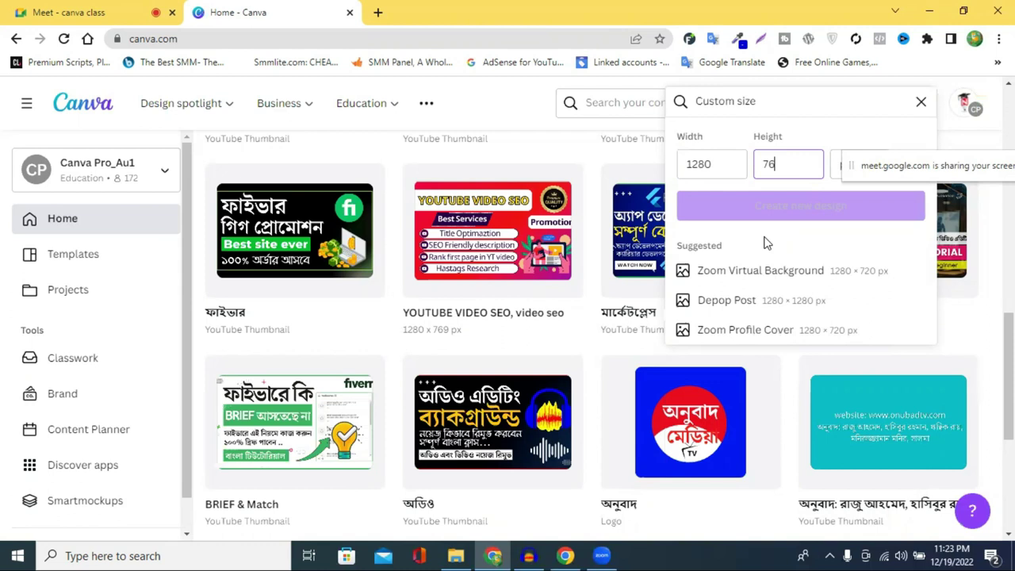
{"action": "type", "text": "9"}
{"action": "left_click", "coordinate": [763, 216]}
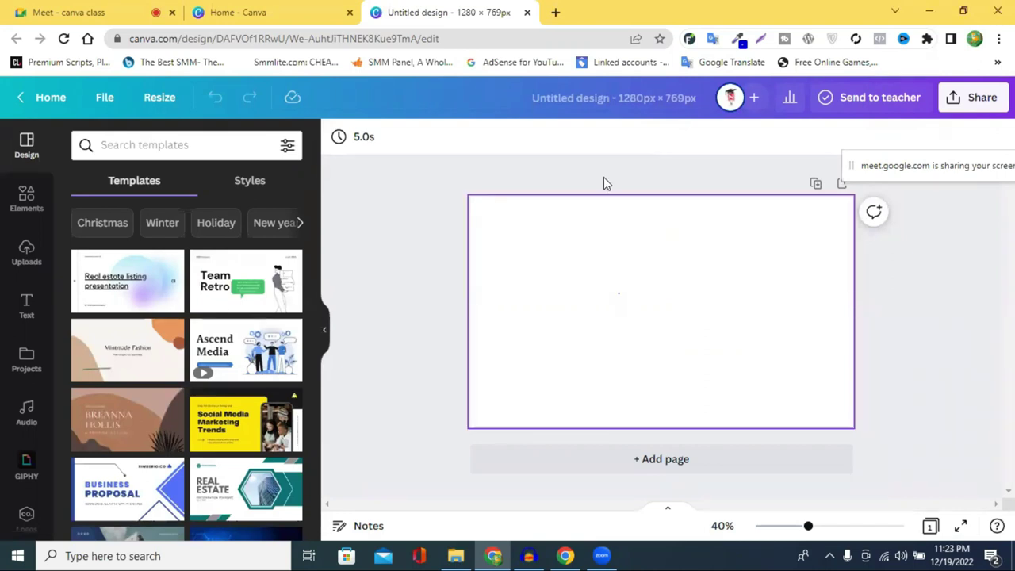
- Place the uploaded Instagram Banner Ads image on the blank page, enlarged to nearly the full page height and centered
{"action": "scroll", "coordinate": [181, 267], "scroll_direction": "down", "scroll_amount": 1}
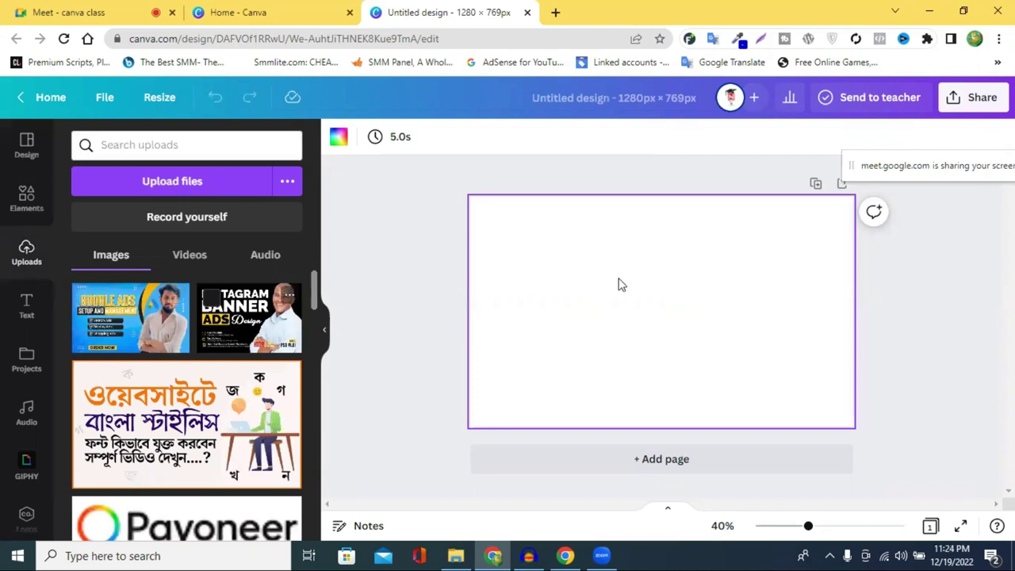
{"action": "left_click_drag", "start_coordinate": [621, 285], "coordinate": [621, 286]}
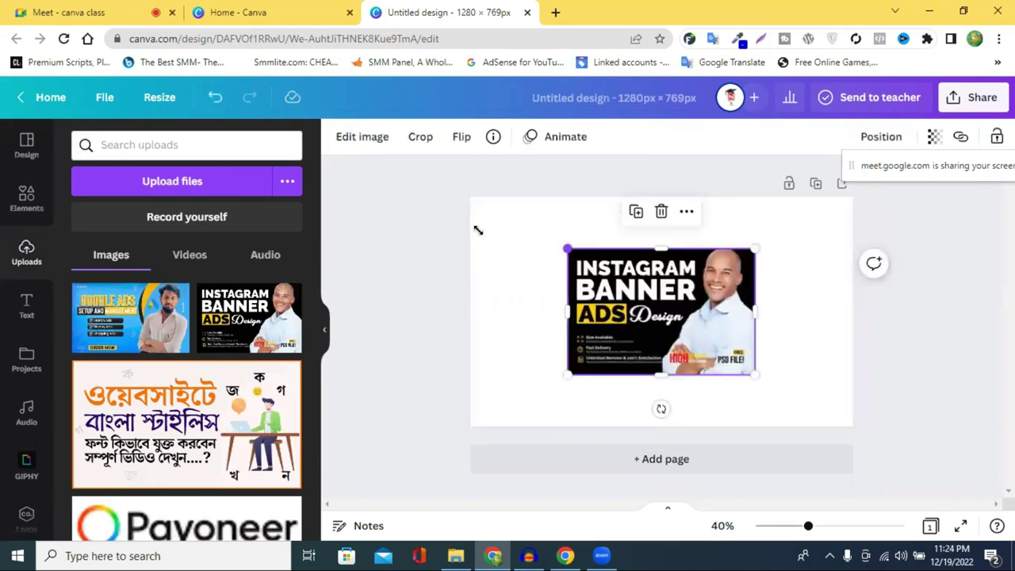
{"action": "left_click_drag", "start_coordinate": [478, 230], "coordinate": [479, 229]}
{"action": "left_click_drag", "start_coordinate": [798, 395], "coordinate": [811, 426]}
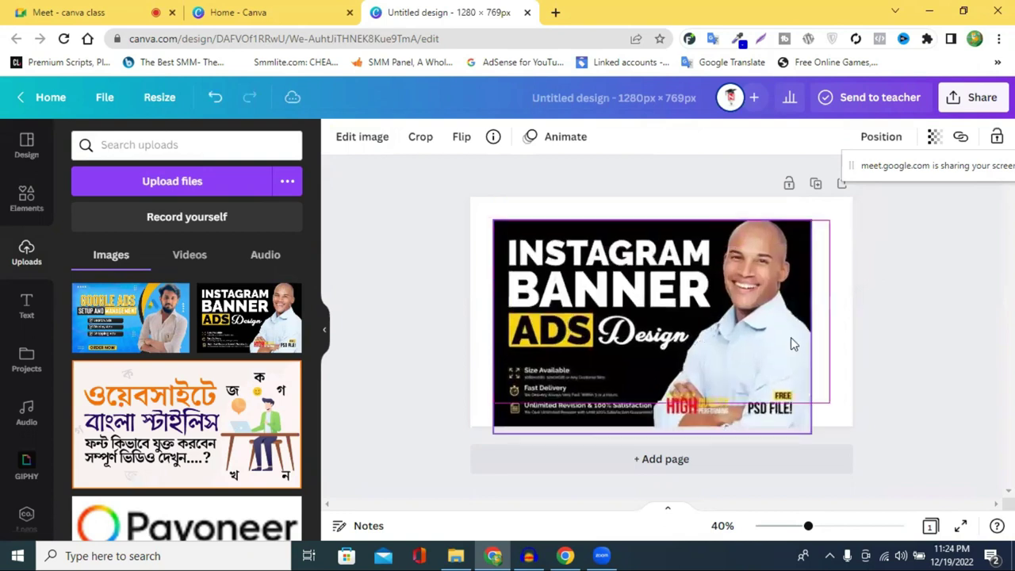
{"action": "left_click", "coordinate": [834, 289]}
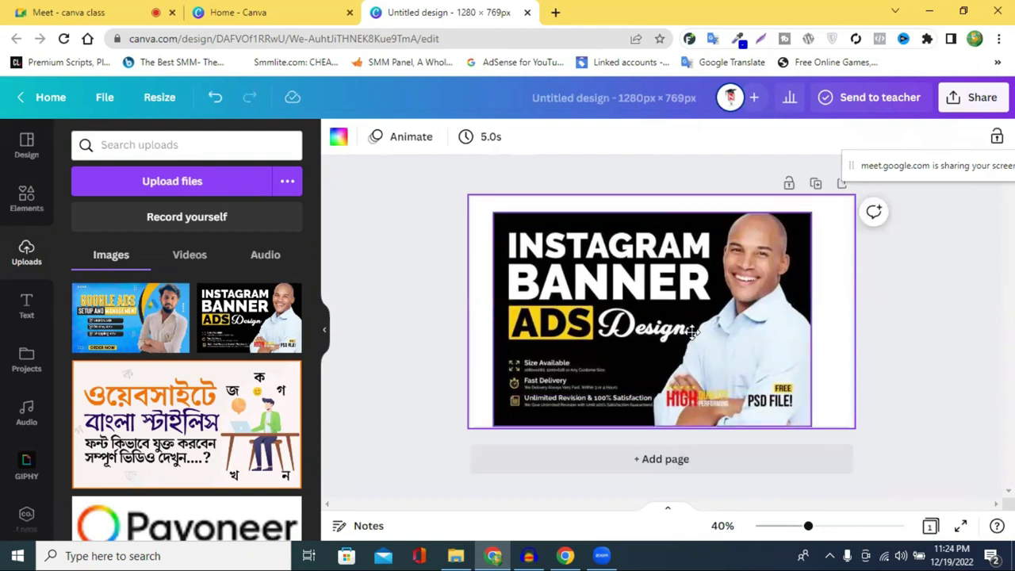
{"action": "left_click_drag", "start_coordinate": [691, 331], "coordinate": [694, 340]}
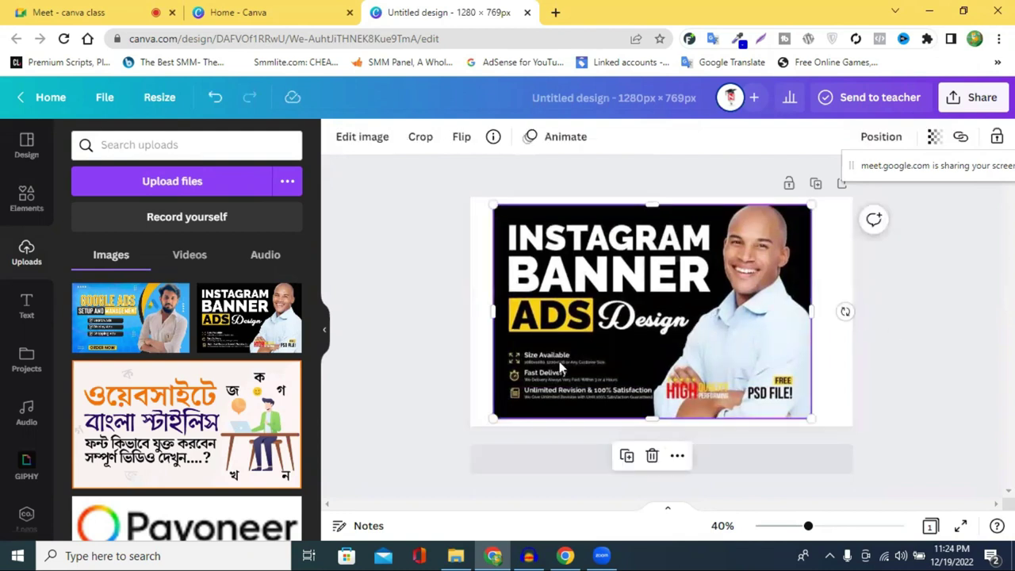
- Remove the banner image from the page and add a square stretched into a vertical bar about 231 px wide and 1,161 px high
{"action": "left_click_drag", "start_coordinate": [578, 332], "coordinate": [203, 331]}
{"action": "left_click_drag", "start_coordinate": [117, 334], "coordinate": [17, 261]}
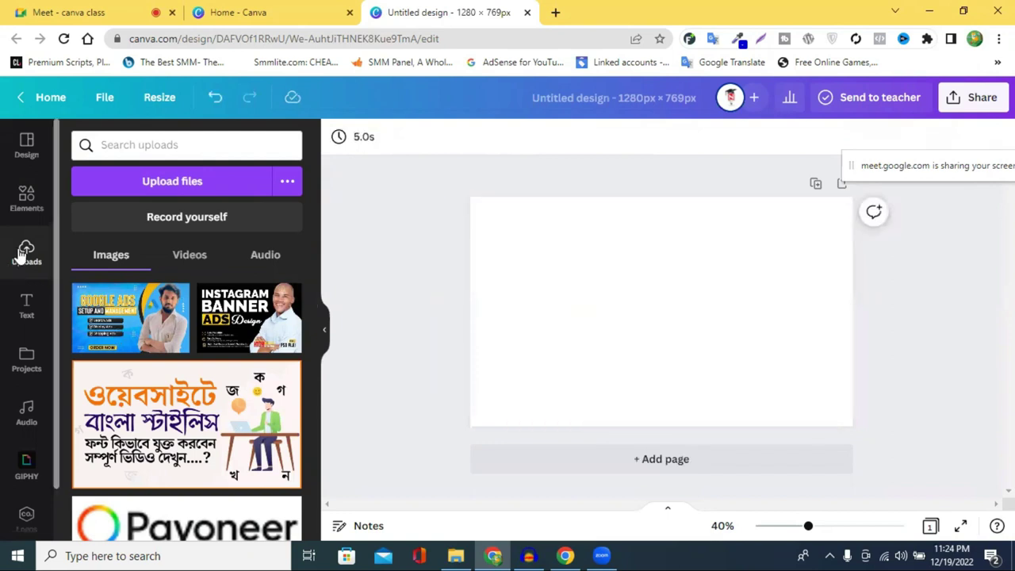
{"action": "left_click", "coordinate": [26, 198]}
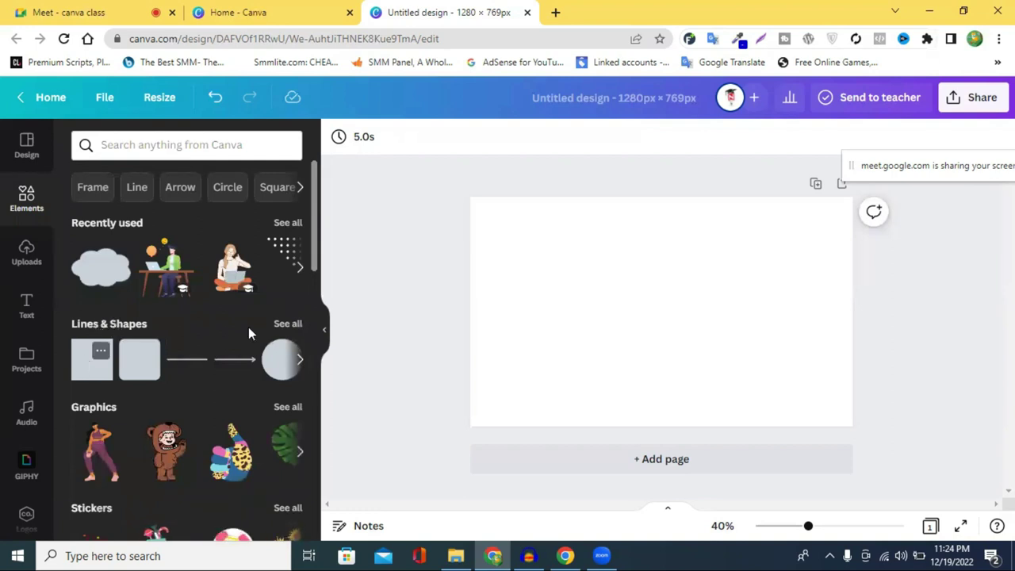
{"action": "left_click", "coordinate": [286, 323]}
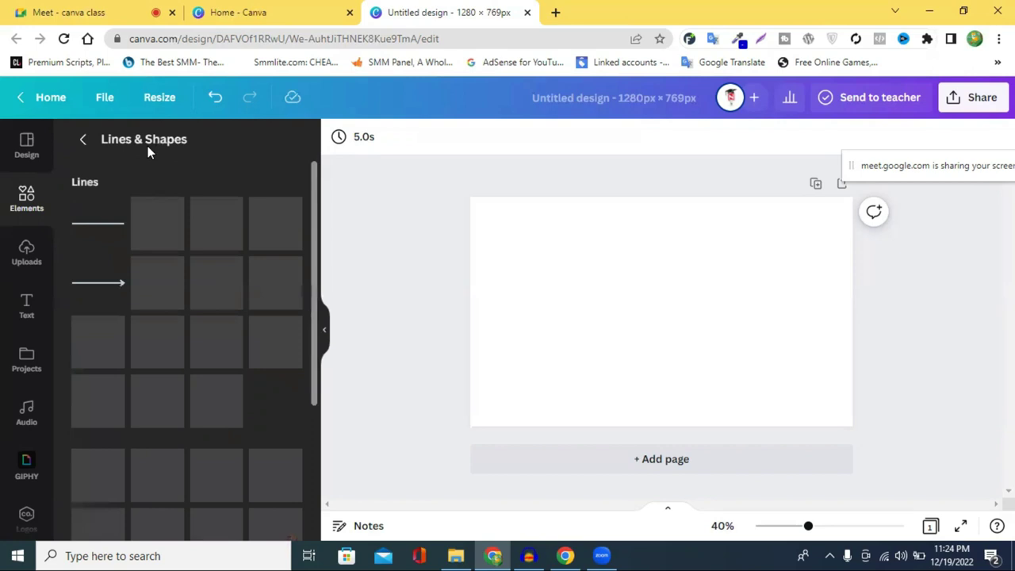
{"action": "scroll", "coordinate": [103, 336], "scroll_direction": "down", "scroll_amount": 2}
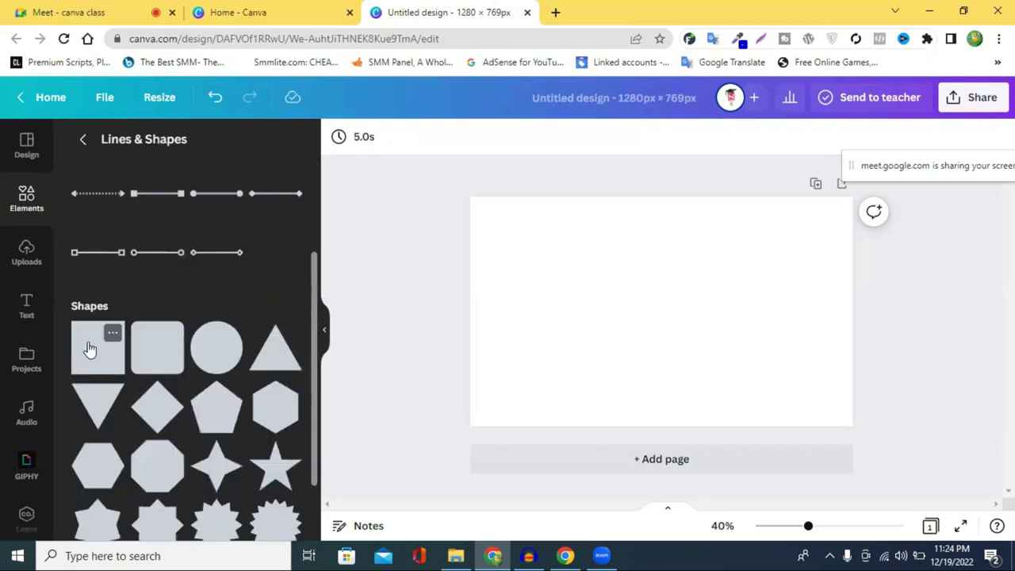
{"action": "left_click", "coordinate": [90, 347]}
{"action": "left_click_drag", "start_coordinate": [662, 274], "coordinate": [662, 165]}
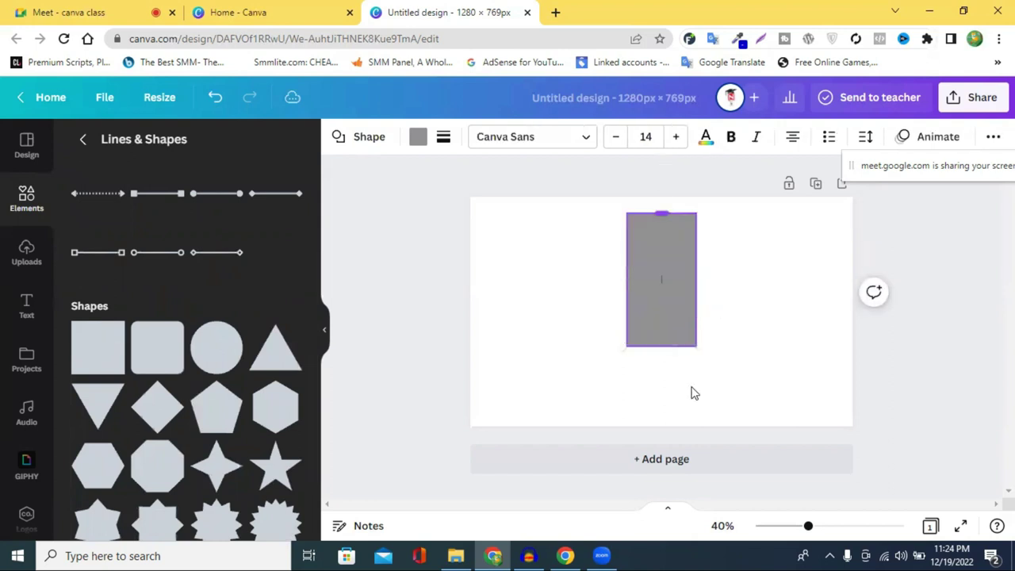
{"action": "left_click_drag", "start_coordinate": [662, 380], "coordinate": [679, 464]}
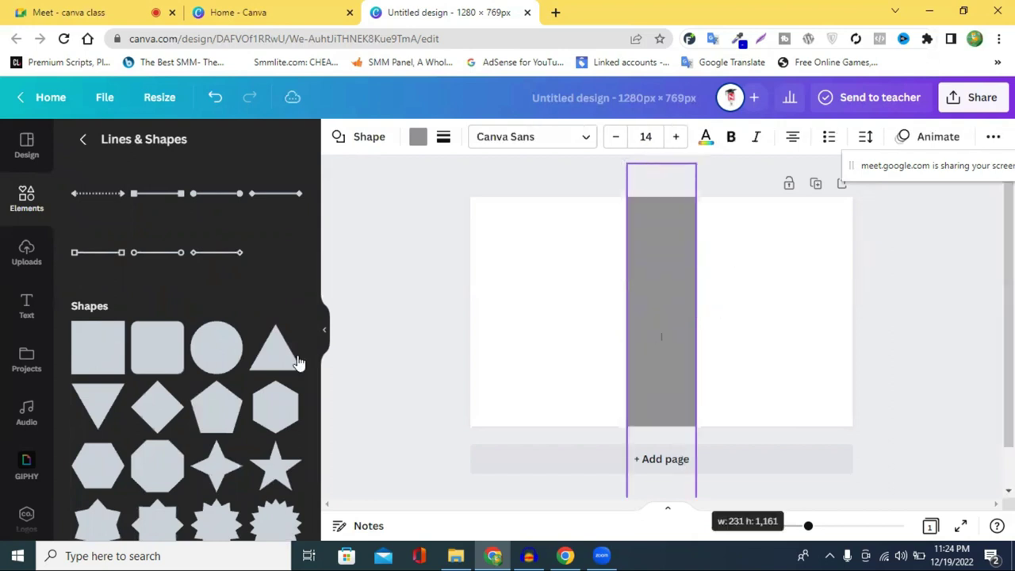
- Move the grey bar past the page's left edge, leaving only a thin vertical strip of it on the page
{"action": "left_click", "coordinate": [662, 348]}
{"action": "left_click_drag", "start_coordinate": [662, 347], "coordinate": [441, 339]}
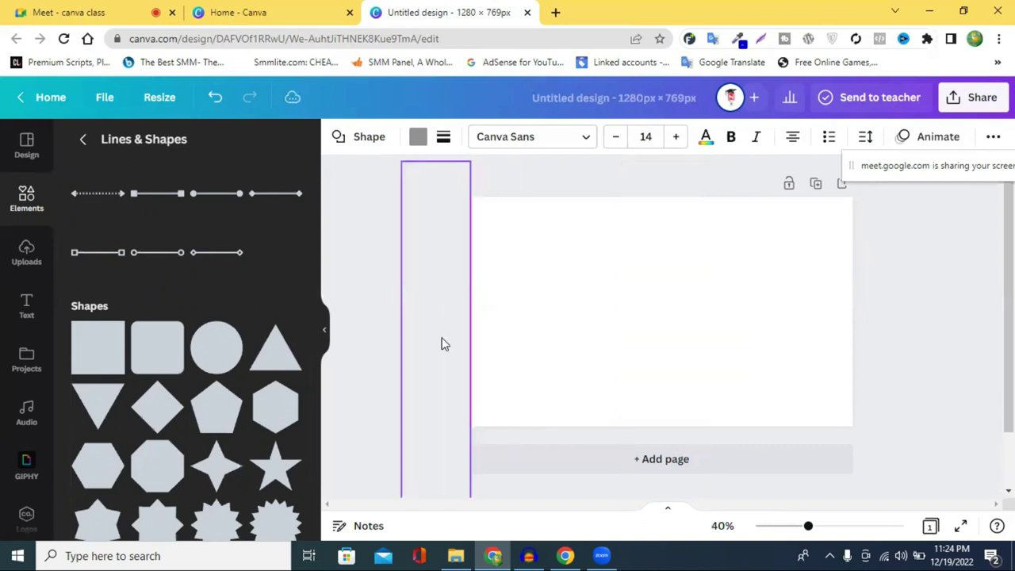
{"action": "left_click", "coordinate": [445, 344]}
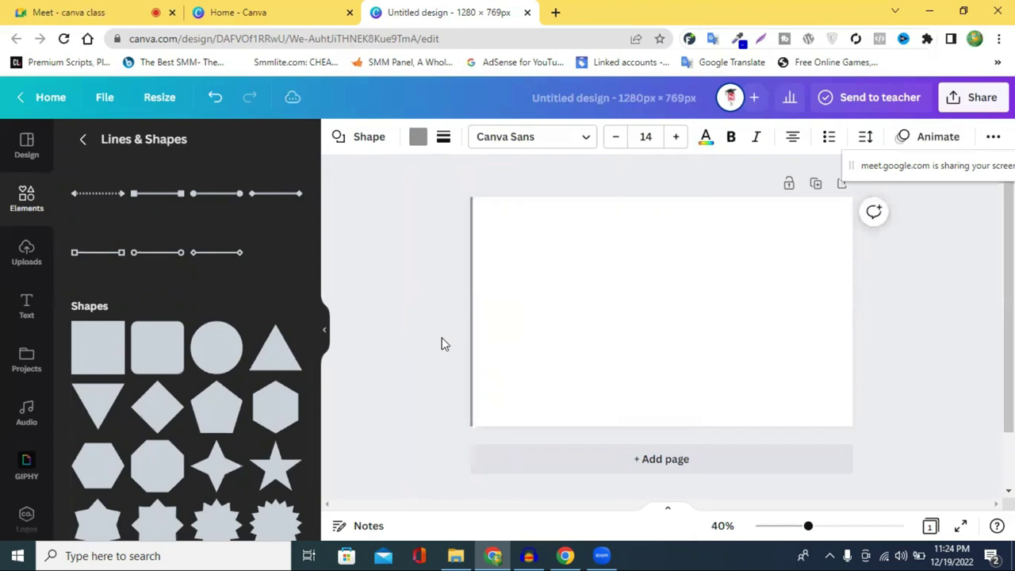
{"action": "left_click", "coordinate": [442, 344]}
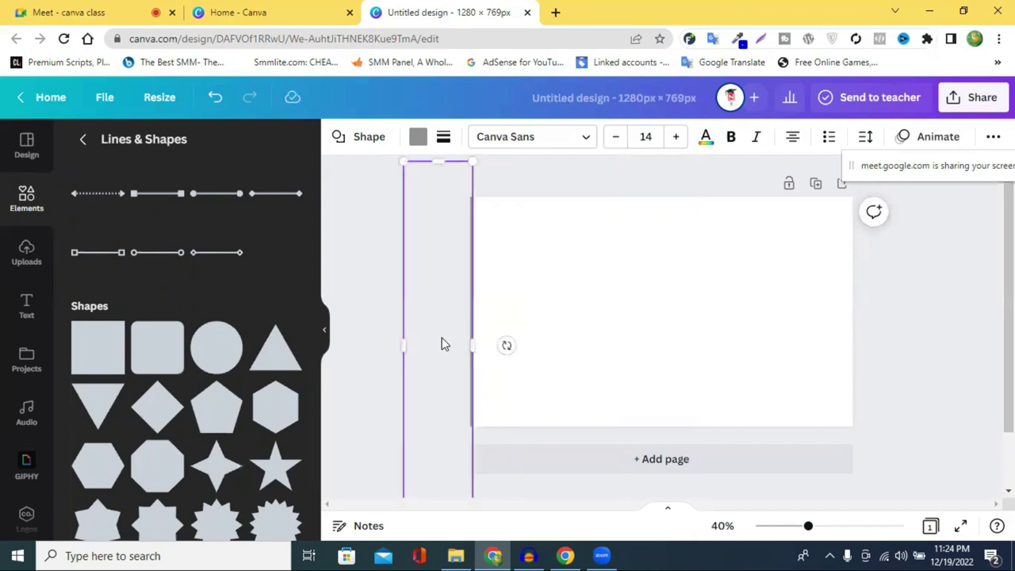
{"action": "left_click", "coordinate": [932, 350]}
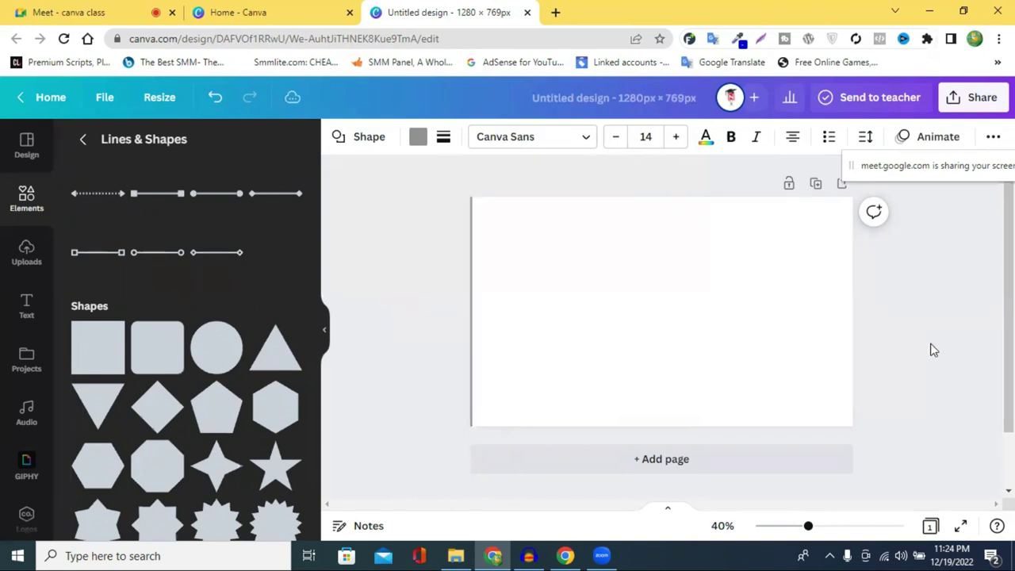
{"action": "left_click", "coordinate": [555, 346]}
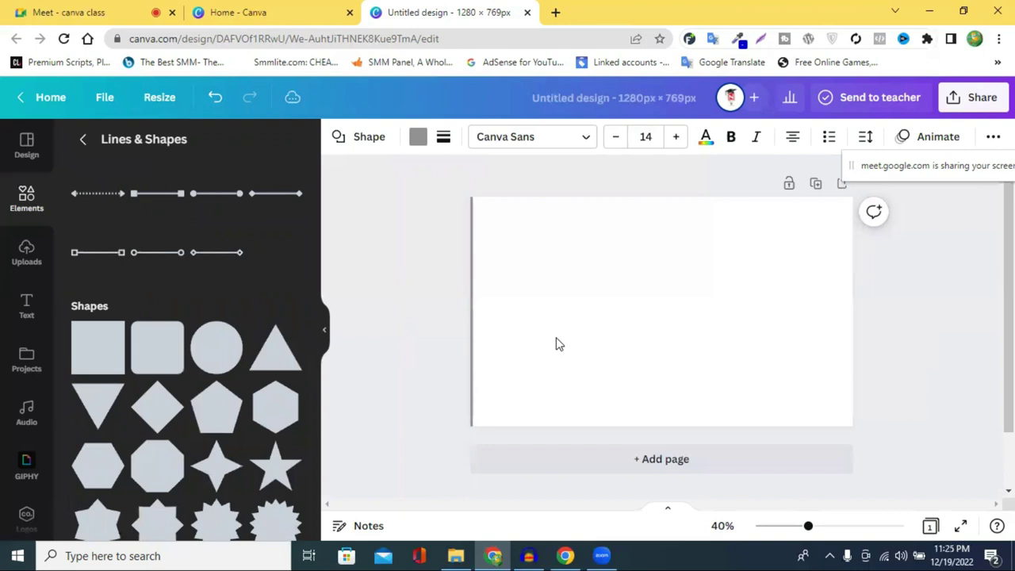
{"action": "scroll", "coordinate": [953, 476], "scroll_direction": "down", "scroll_amount": 1}
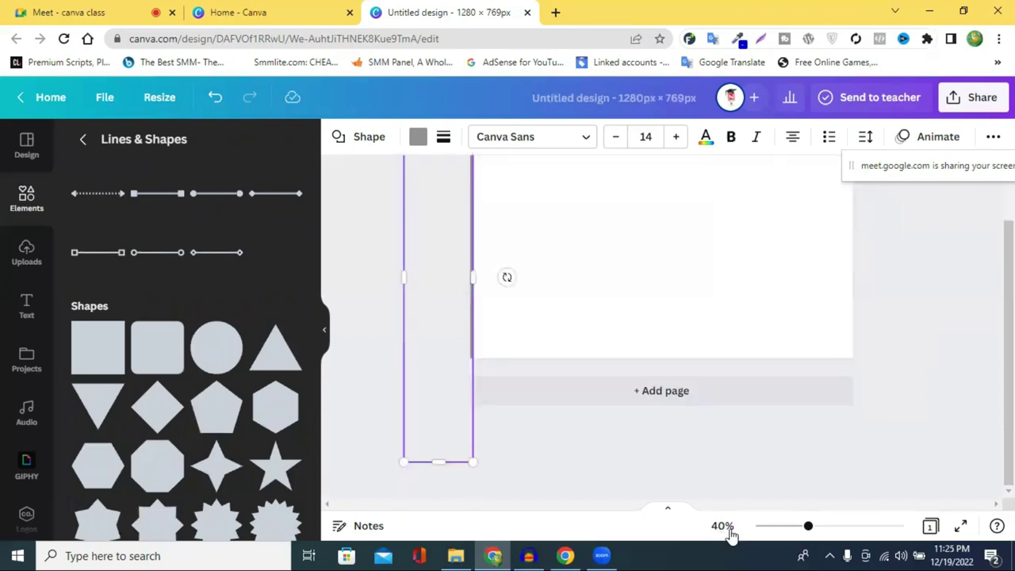
{"action": "left_click_drag", "start_coordinate": [810, 528], "coordinate": [831, 532]}
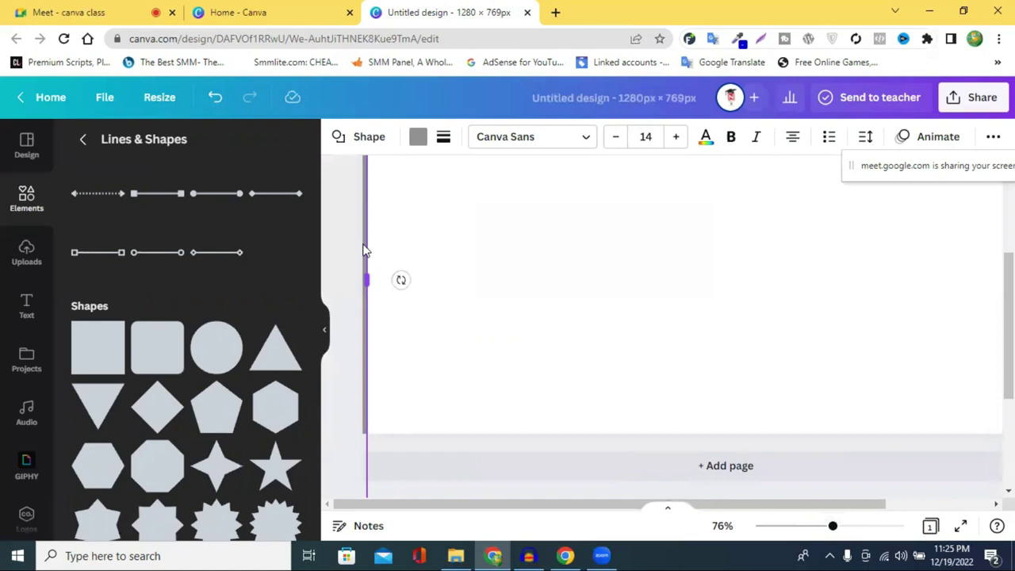
{"action": "left_click", "coordinate": [365, 249]}
{"action": "left_click", "coordinate": [364, 243]}
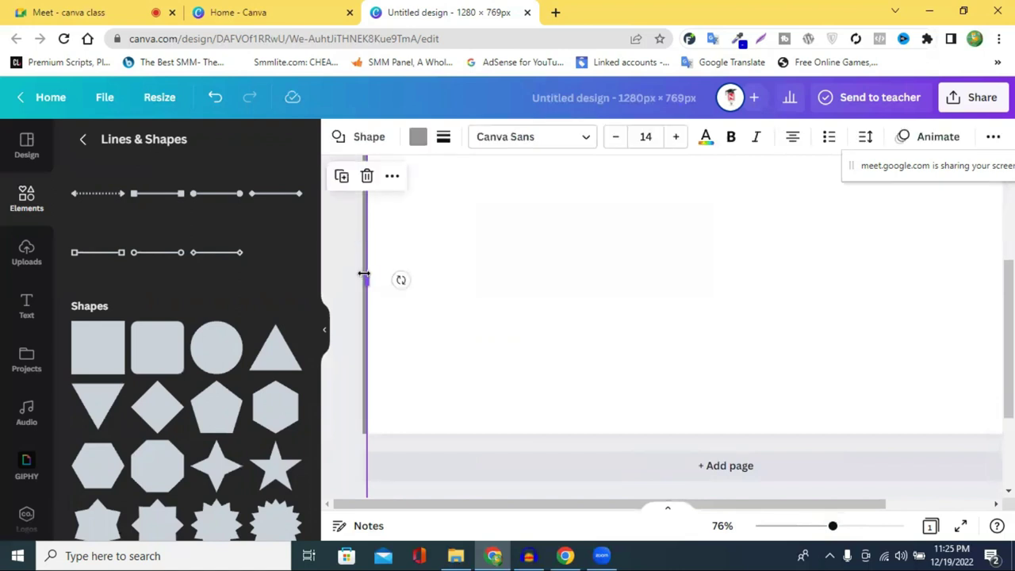
{"action": "left_click_drag", "start_coordinate": [364, 275], "coordinate": [366, 273]}
{"action": "left_click_drag", "start_coordinate": [367, 274], "coordinate": [366, 274]}
{"action": "mouse_move", "coordinate": [815, 532]}
{"action": "left_mouse_down"}
{"action": "mouse_move", "coordinate": [783, 532]}
{"action": "mouse_move", "coordinate": [803, 531]}
{"action": "left_mouse_up"}
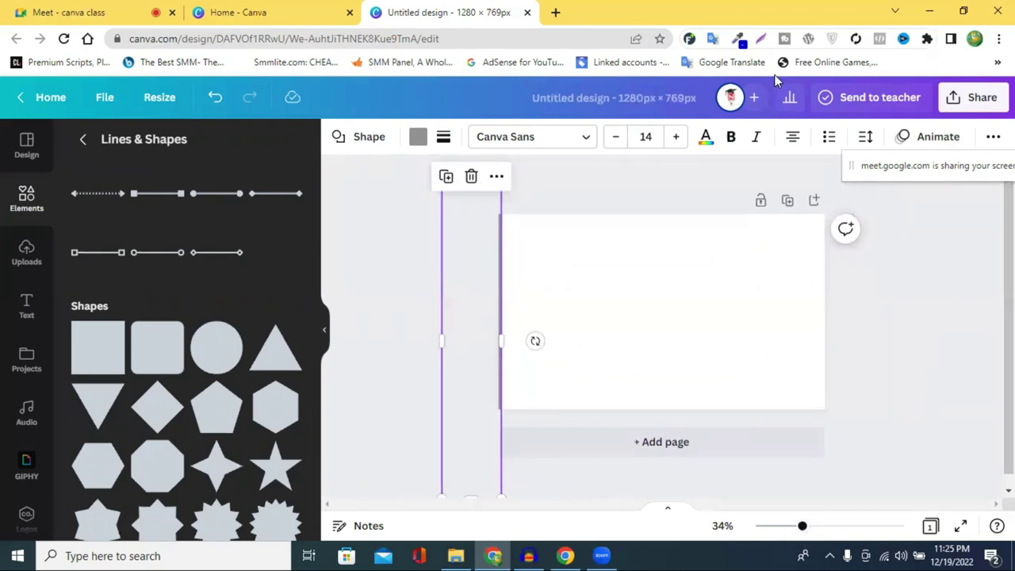
- Search Google Images in a new browser tab for "keyword" and "keyword computer", look over the keyboard pictures, and close the tab
{"action": "key", "text": "ctrl+t"}
{"action": "left_click", "coordinate": [412, 38]}
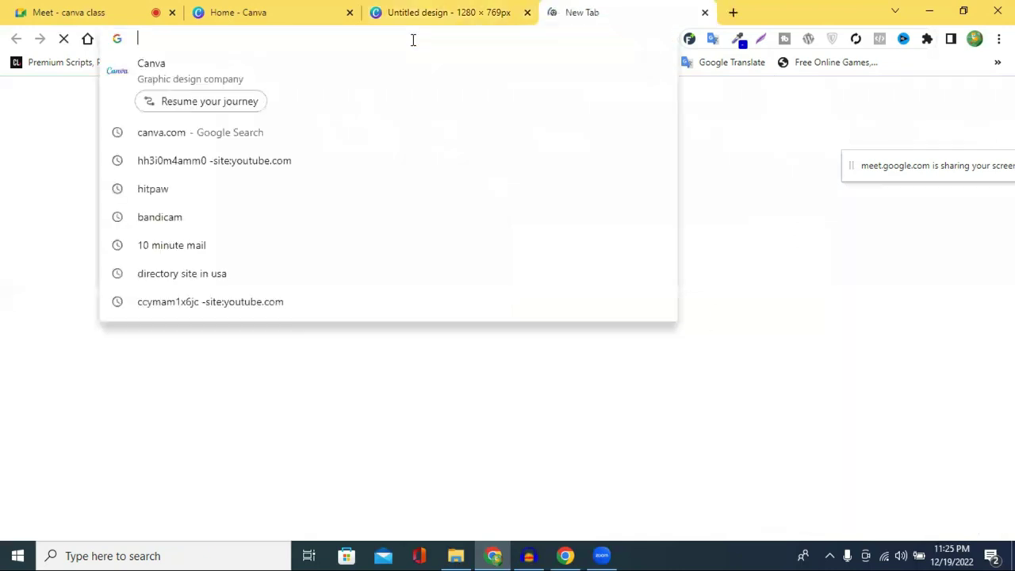
{"action": "type", "text": "key"}
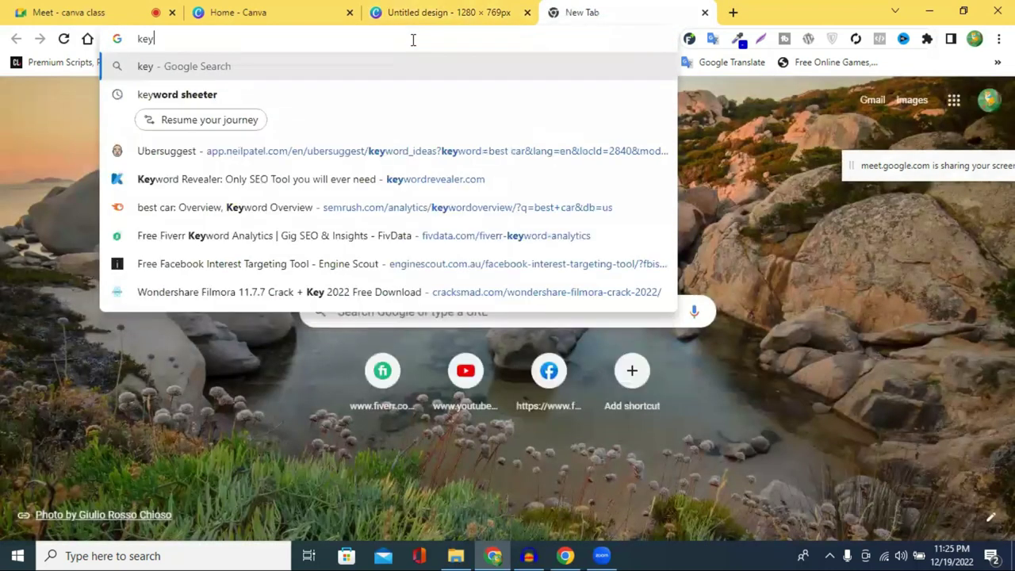
{"action": "type", "text": "wo"}
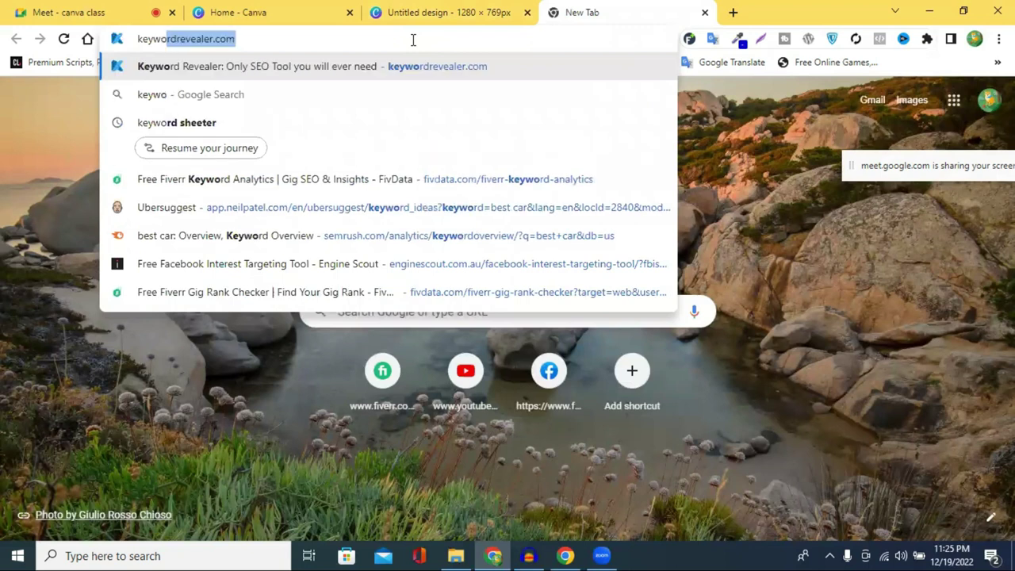
{"action": "type", "text": "rd"}
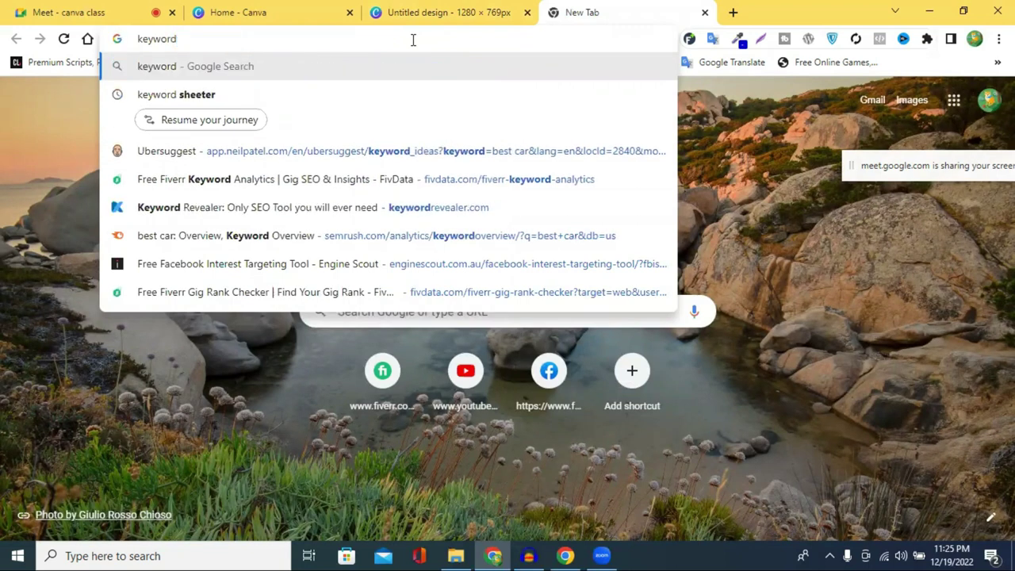
{"action": "key", "text": "Return"}
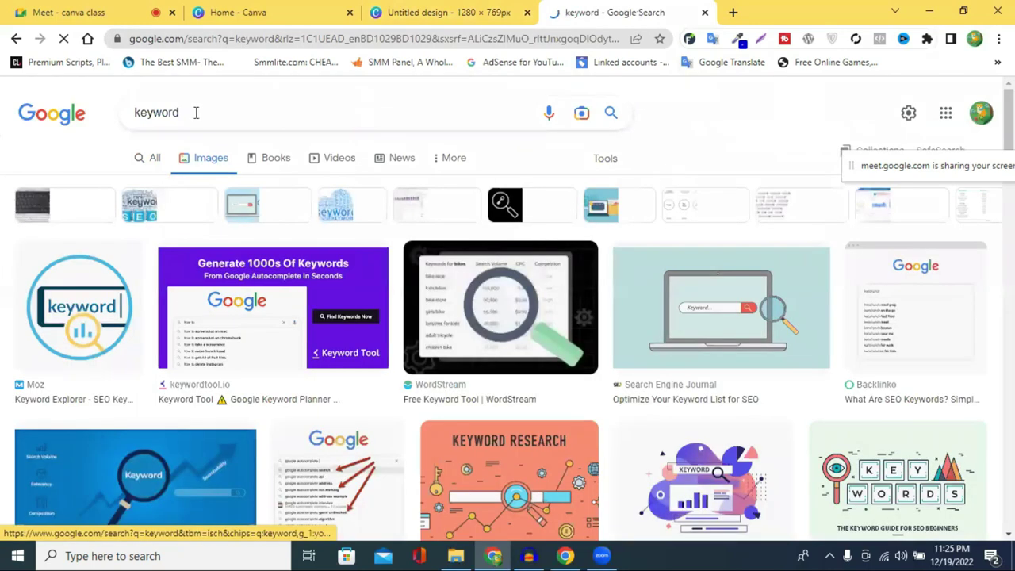
{"action": "double_click", "coordinate": [146, 116]}
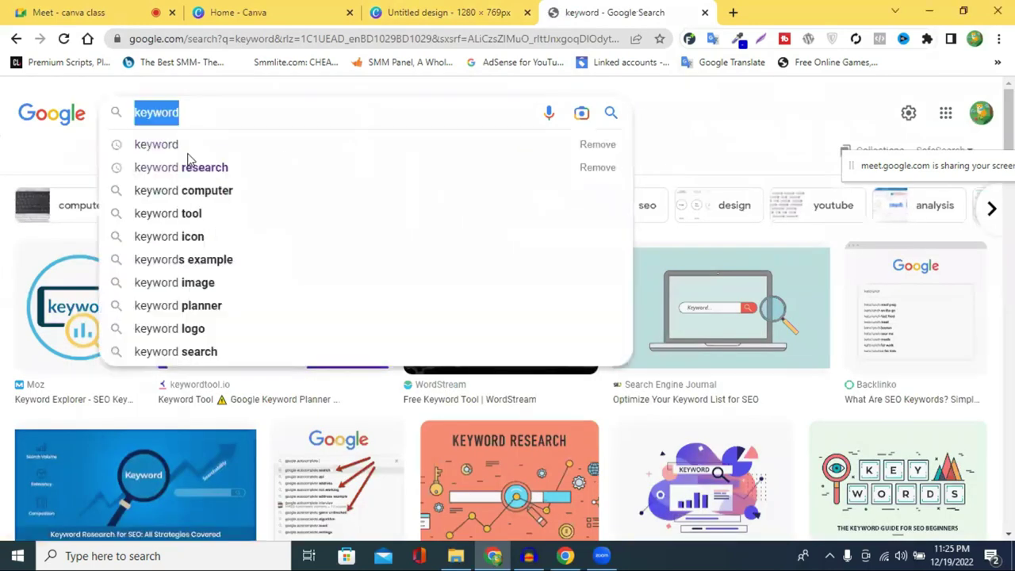
{"action": "left_click", "coordinate": [195, 113]}
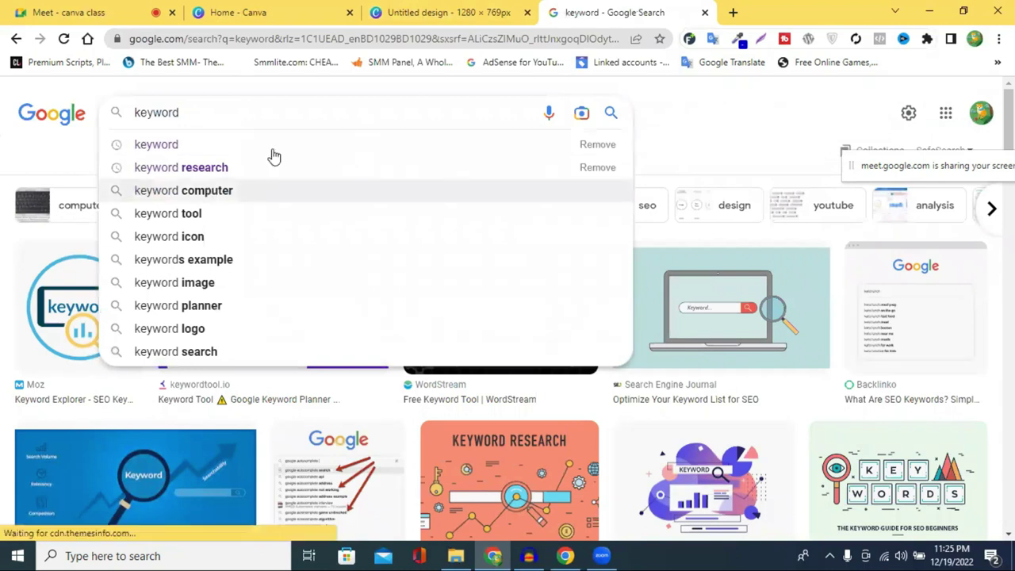
{"action": "key", "text": "Return"}
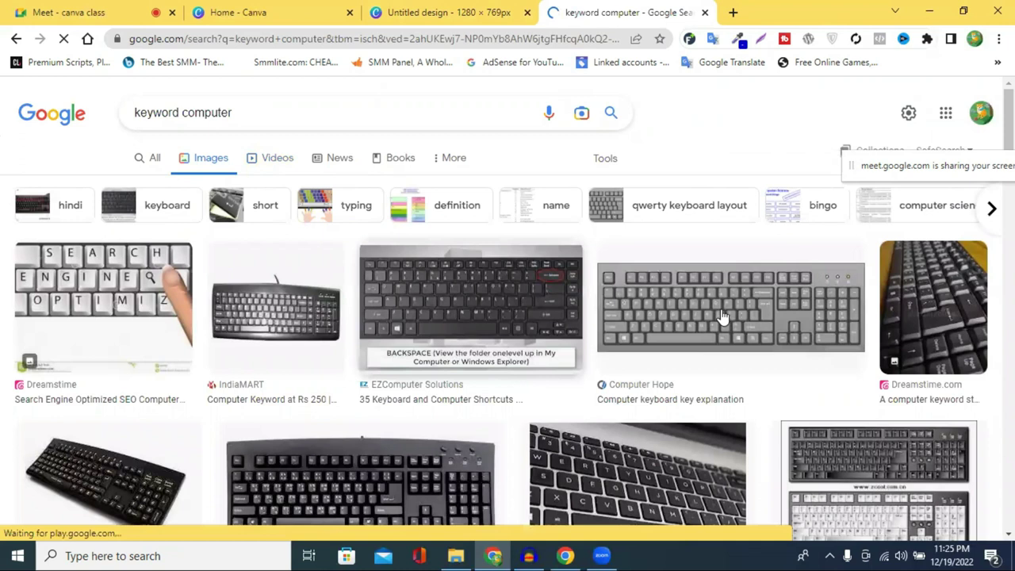
{"action": "scroll", "coordinate": [799, 272], "scroll_direction": "down", "scroll_amount": 1}
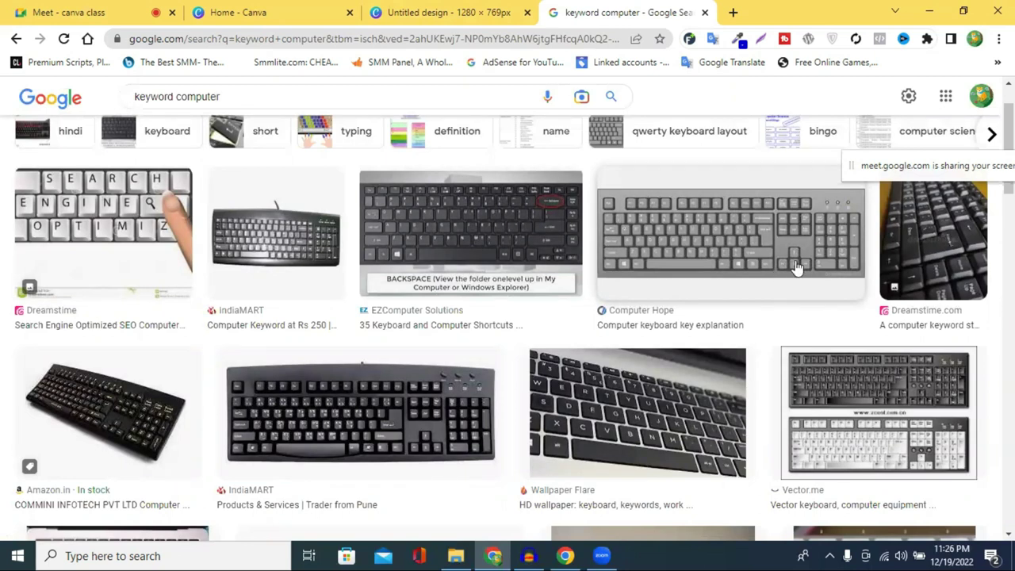
{"action": "left_click", "coordinate": [706, 13]}
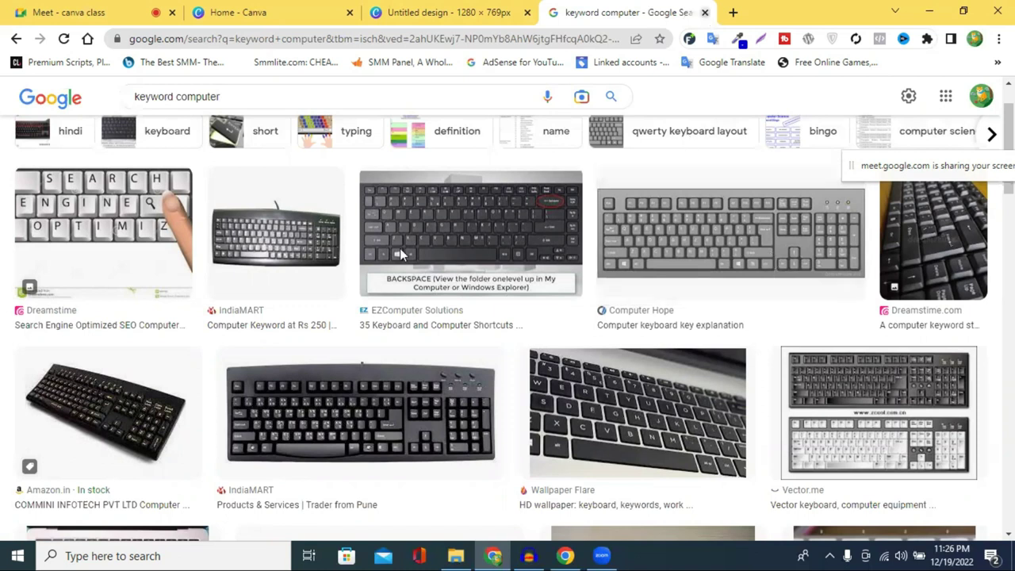
- Duplicate the grey bar and place the copy over the page's right edge, leaving a matching thin strip on the page
{"action": "left_click", "coordinate": [503, 266]}
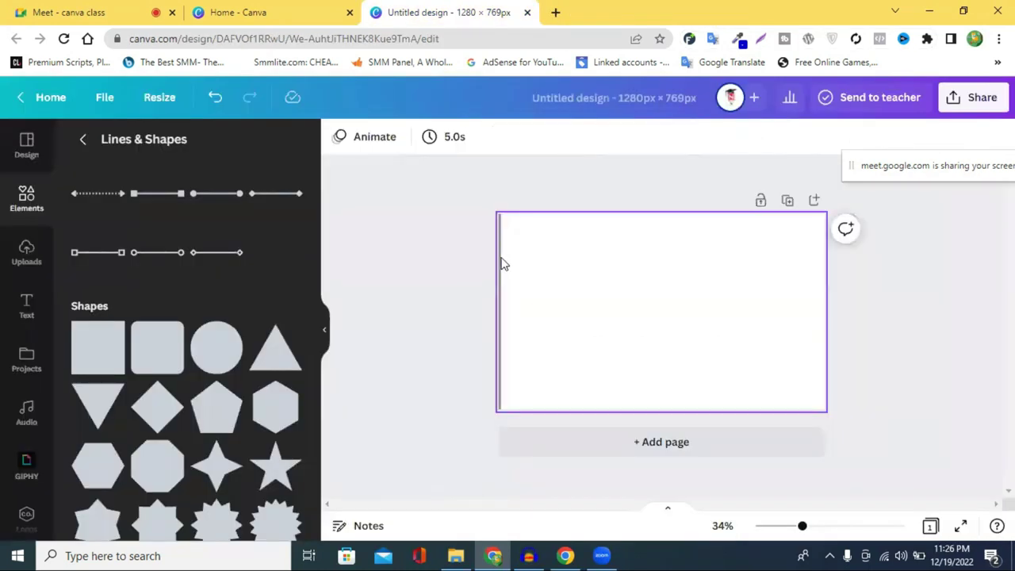
{"action": "left_click", "coordinate": [501, 264]}
{"action": "left_click", "coordinate": [444, 177]}
{"action": "left_click_drag", "start_coordinate": [841, 251], "coordinate": [841, 251]}
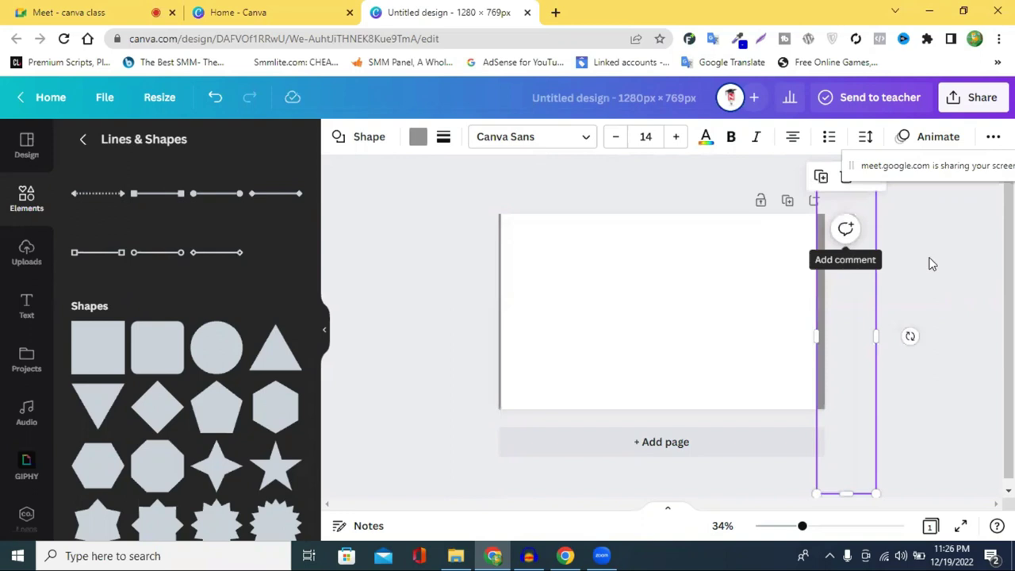
{"action": "left_click", "coordinate": [824, 278]}
{"action": "left_click", "coordinate": [823, 281]}
{"action": "left_click_drag", "start_coordinate": [824, 279], "coordinate": [827, 280]}
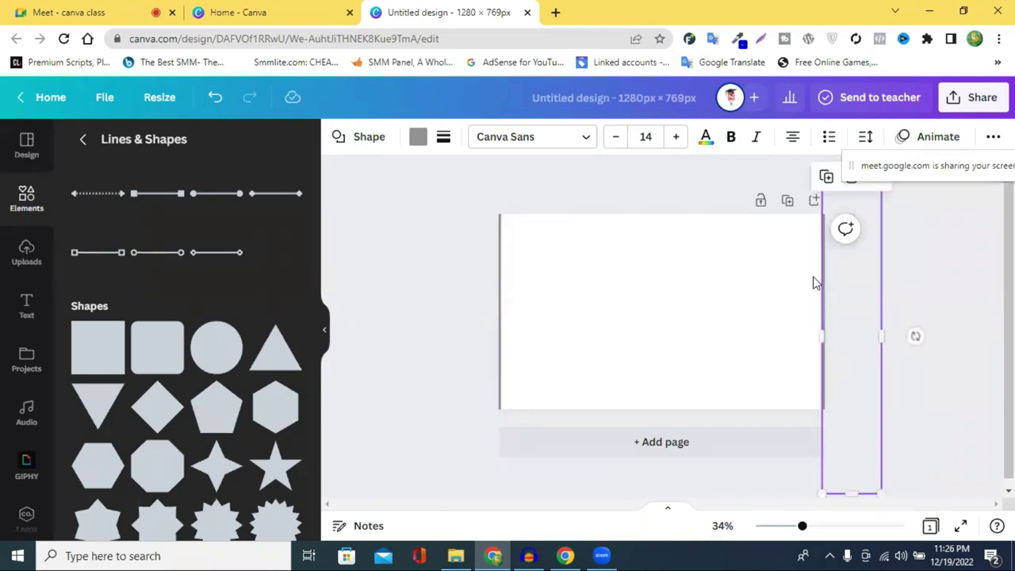
- Select both edge bars together and recolor them red from the default colors
{"action": "left_click", "coordinate": [447, 285]}
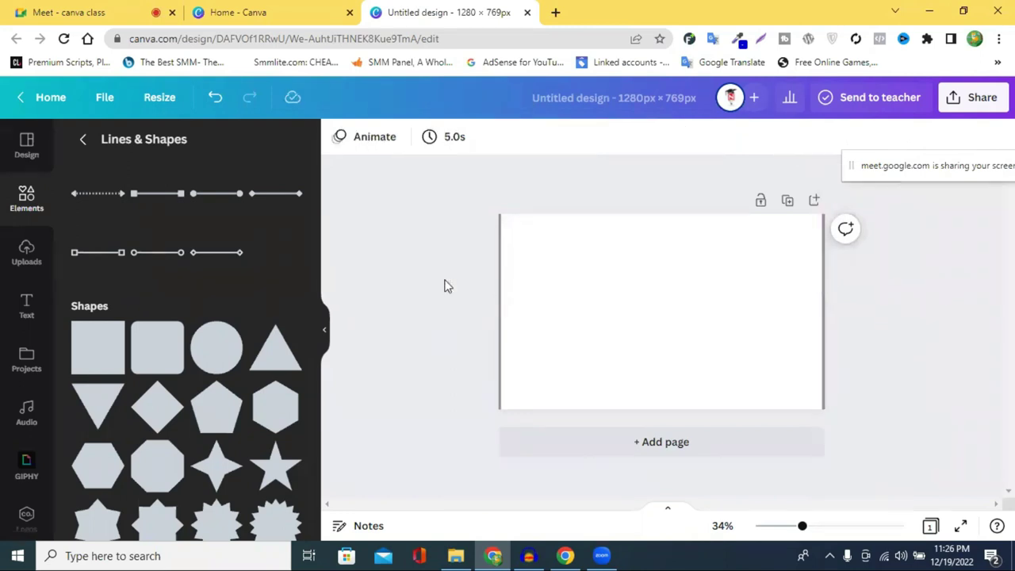
{"action": "left_click", "coordinate": [886, 284]}
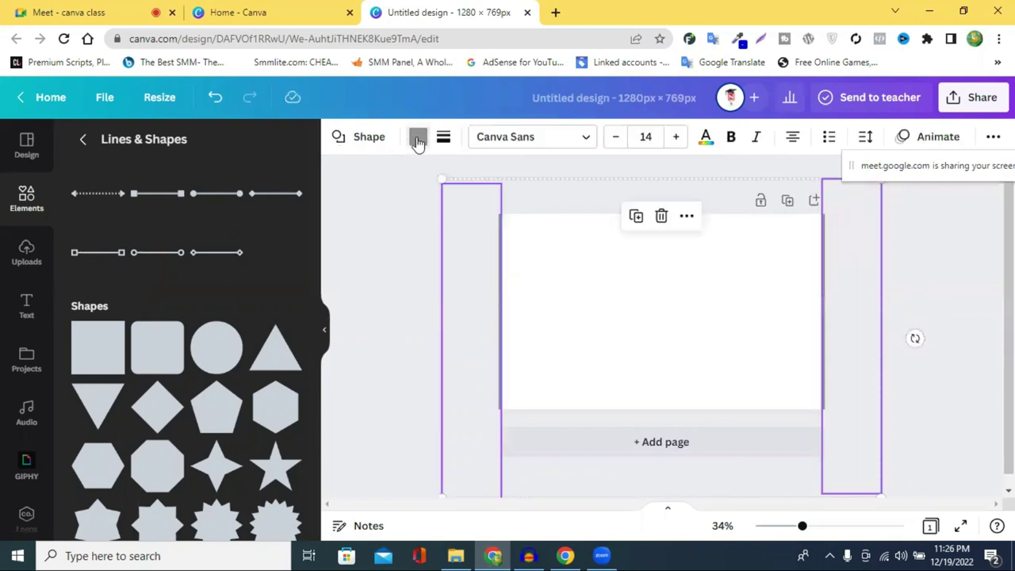
{"action": "left_click", "coordinate": [418, 139]}
{"action": "left_click", "coordinate": [85, 403]}
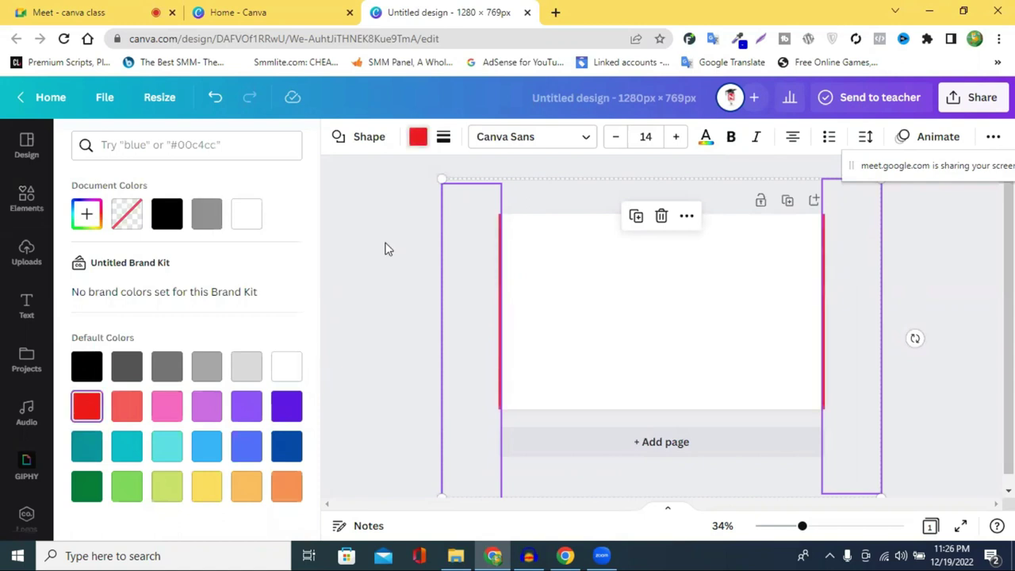
{"action": "left_click", "coordinate": [582, 270]}
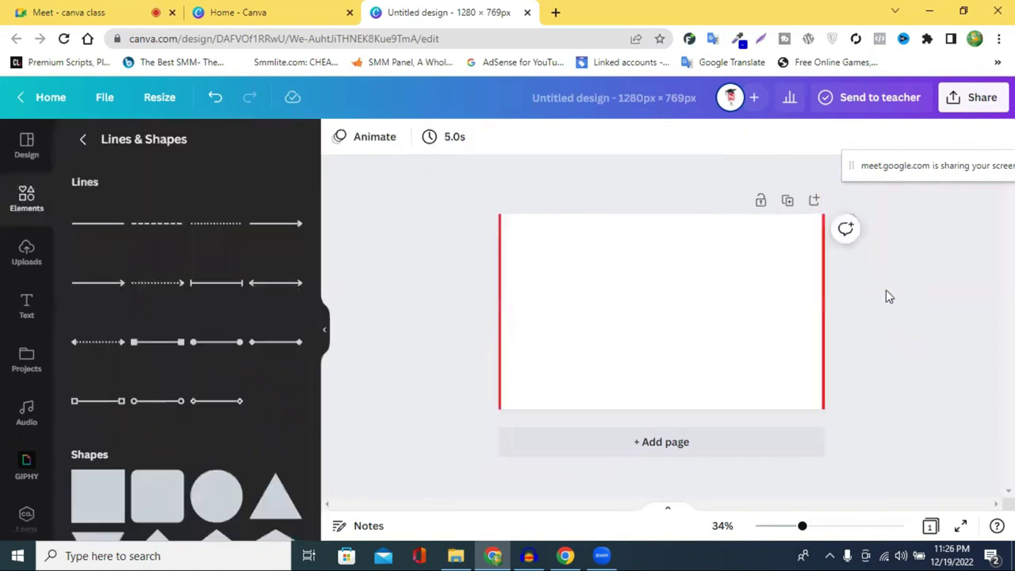
{"action": "left_click", "coordinate": [824, 289]}
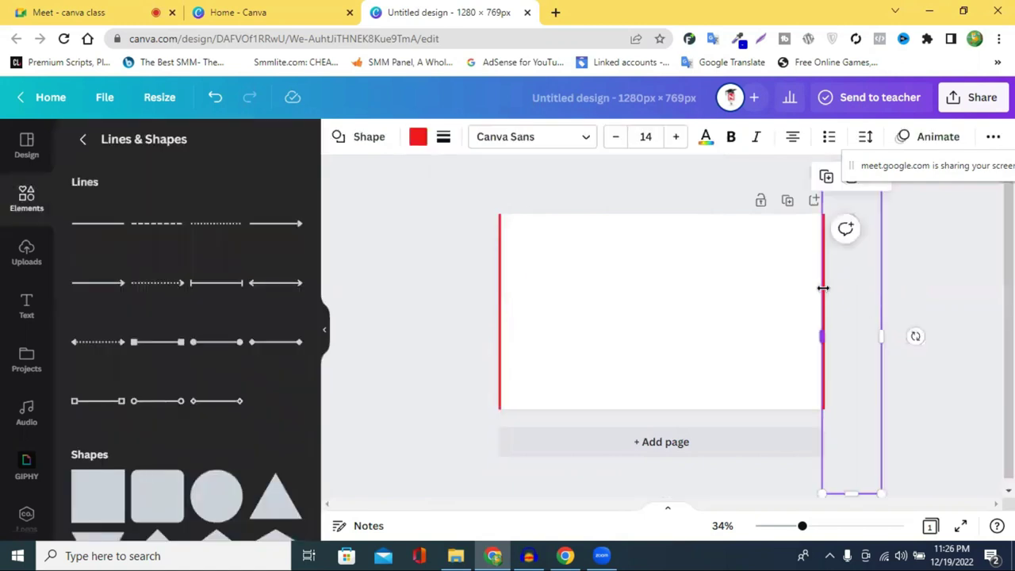
{"action": "left_click", "coordinate": [499, 279]}
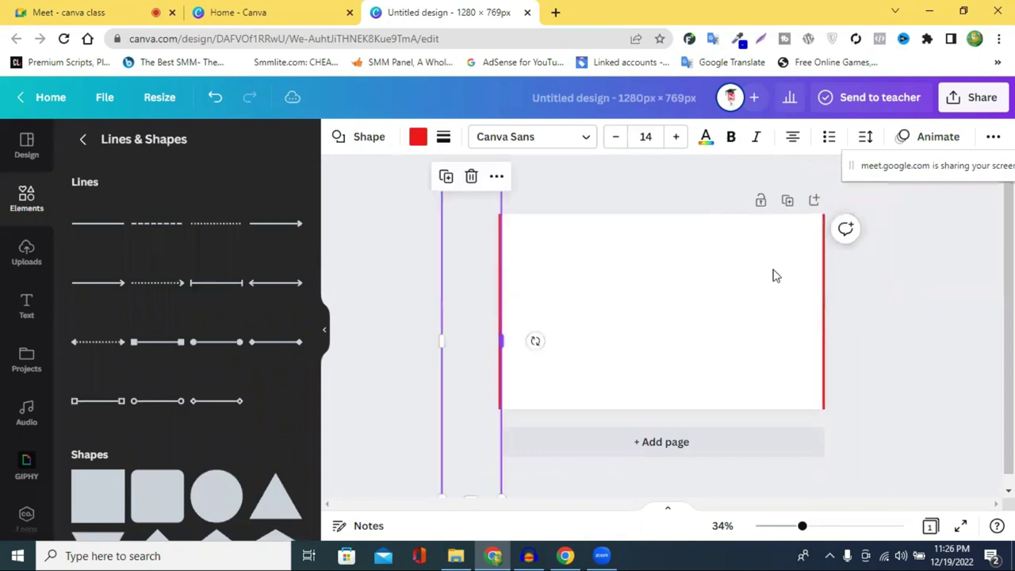
{"action": "left_click", "coordinate": [829, 283]}
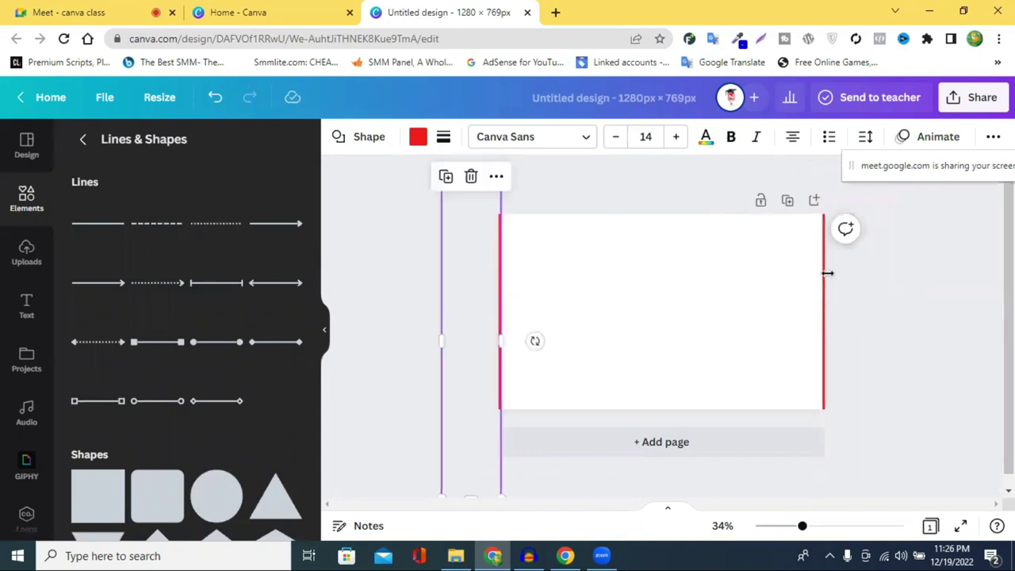
- Duplicate a red edge bar, turn the copy horizontal, and place it over the page's top edge as a thin matching strip
{"action": "left_click", "coordinate": [825, 277]}
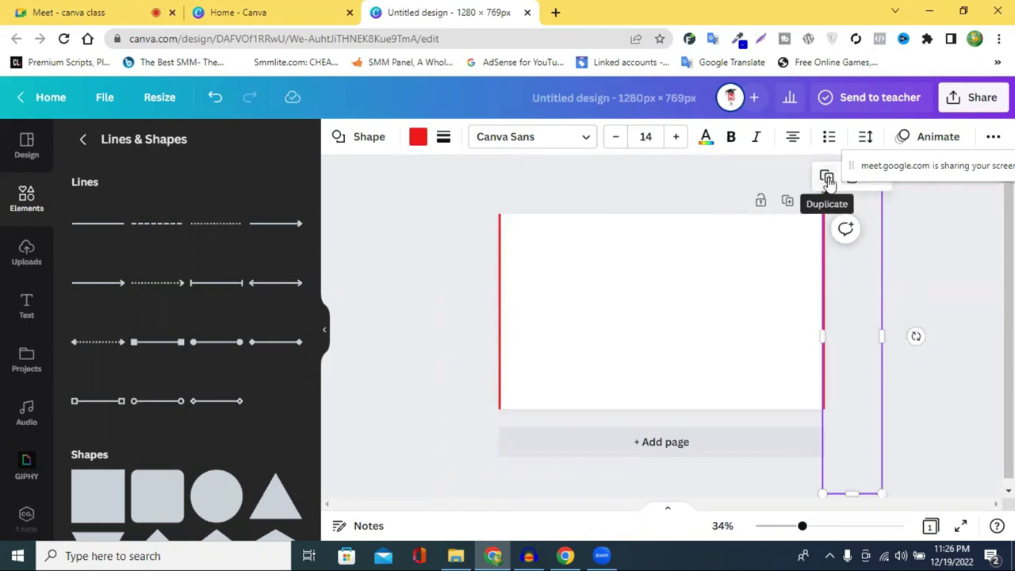
{"action": "left_click", "coordinate": [509, 252]}
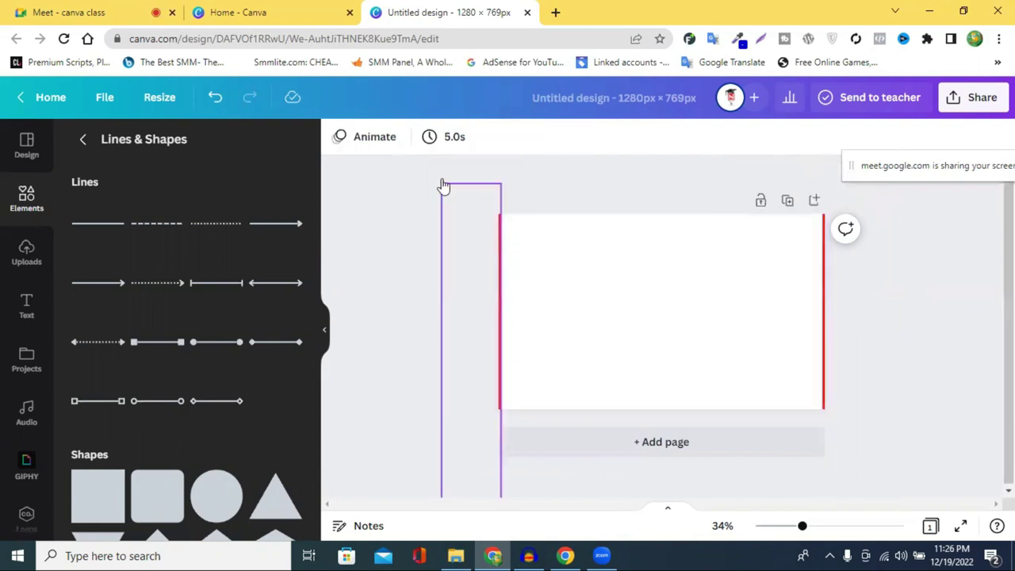
{"action": "left_click", "coordinate": [443, 189]}
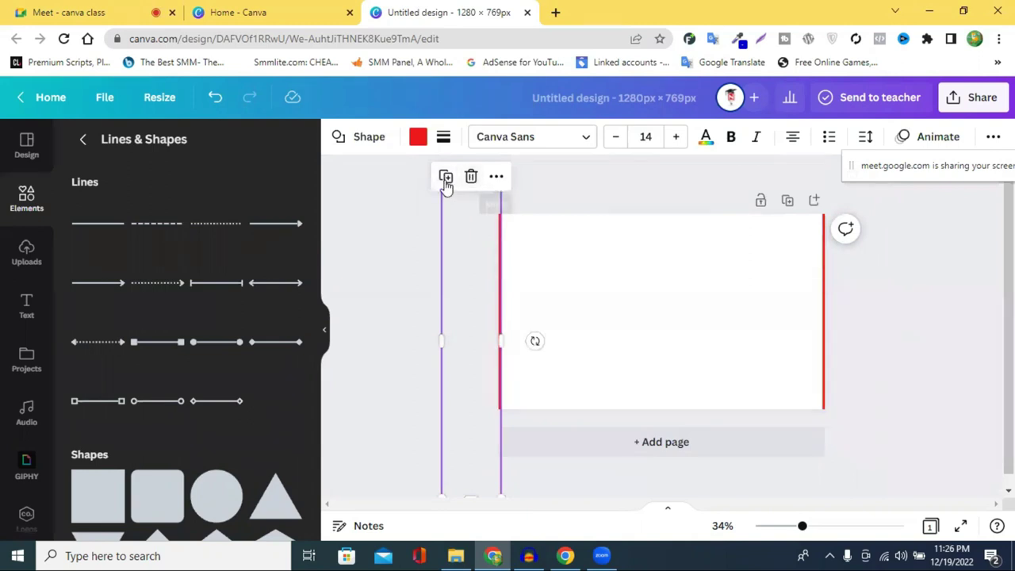
{"action": "left_click", "coordinate": [446, 177]}
{"action": "mouse_move", "coordinate": [532, 176]}
{"action": "left_mouse_down"}
{"action": "mouse_move", "coordinate": [494, 143]}
{"action": "mouse_move", "coordinate": [511, 211]}
{"action": "mouse_move", "coordinate": [545, 178]}
{"action": "left_mouse_up"}
{"action": "left_click_drag", "start_coordinate": [830, 205], "coordinate": [867, 199]}
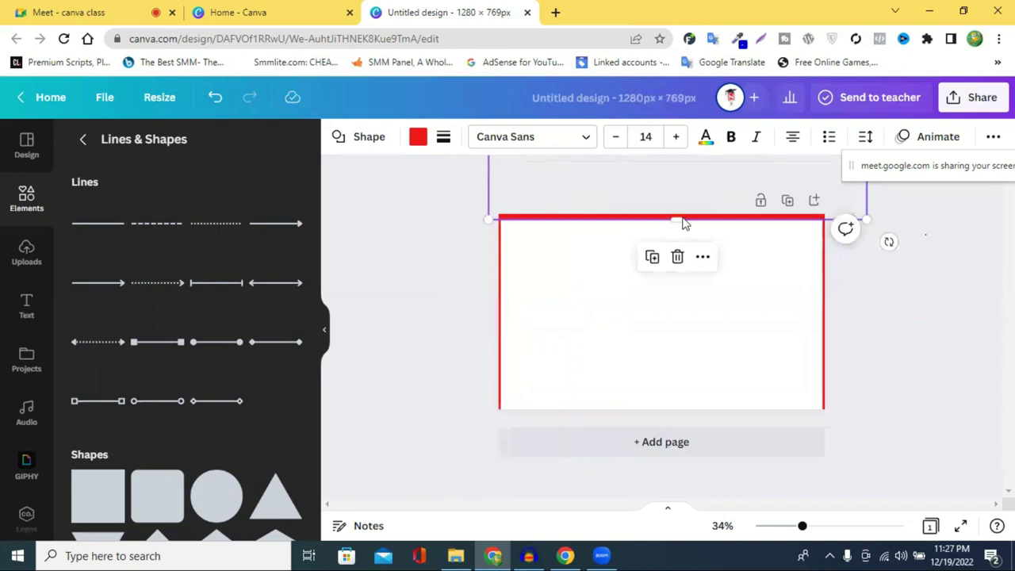
{"action": "left_click", "coordinate": [682, 218]}
{"action": "left_click", "coordinate": [682, 217]}
{"action": "left_click", "coordinate": [682, 217]}
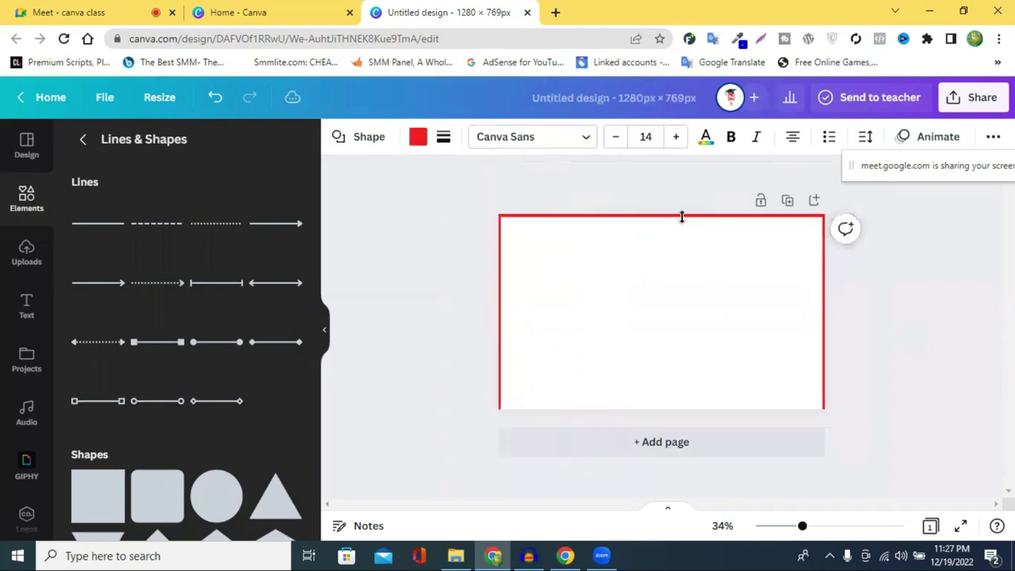
{"action": "left_click", "coordinate": [682, 218]}
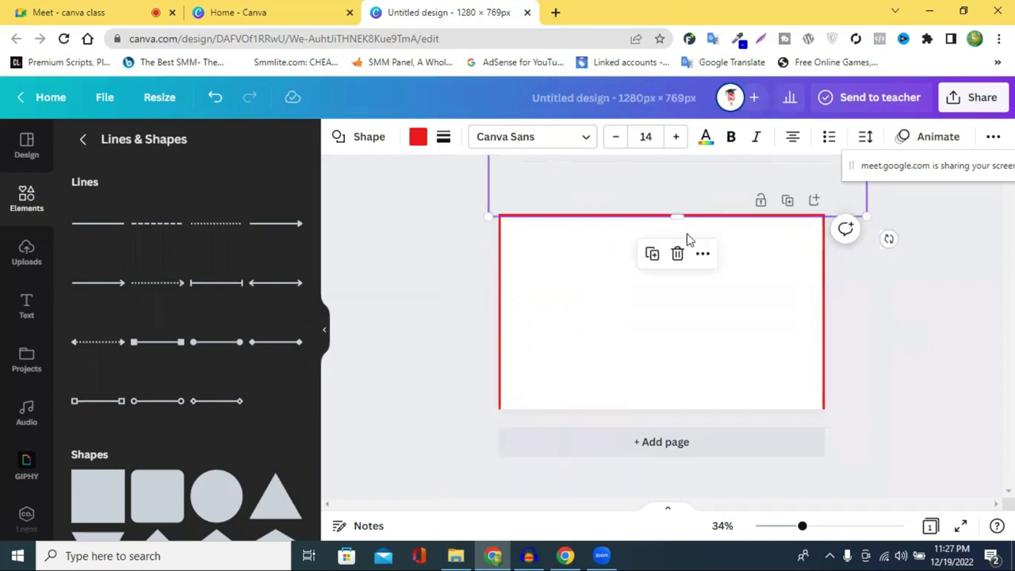
- Duplicate the top red bar and align the copy over the page's bottom edge as a thin strip, completing the border
{"action": "left_click_drag", "start_coordinate": [673, 216], "coordinate": [687, 426]}
{"action": "left_click_drag", "start_coordinate": [686, 340], "coordinate": [684, 403]}
{"action": "left_click", "coordinate": [950, 268]}
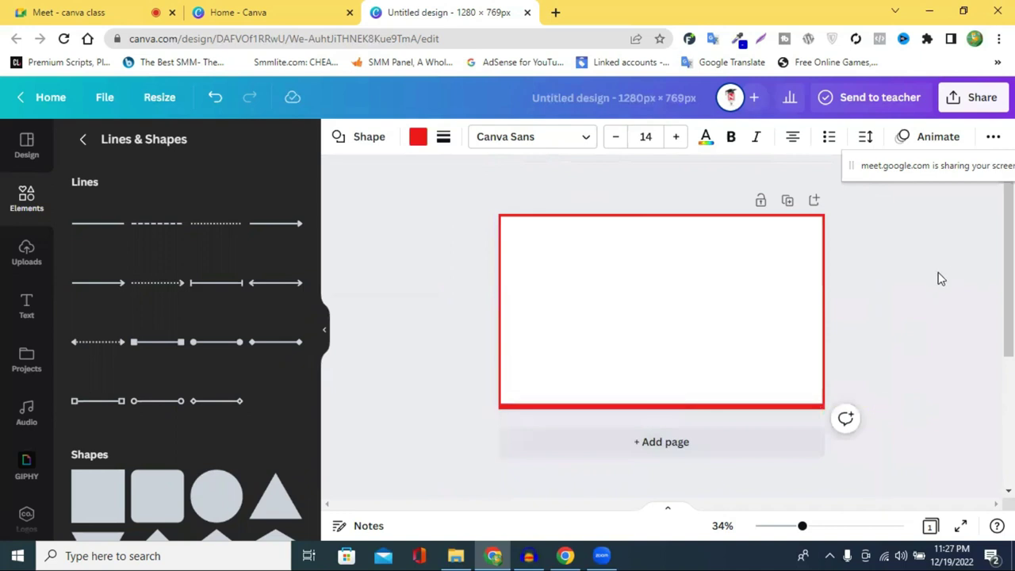
{"action": "left_click", "coordinate": [615, 408]}
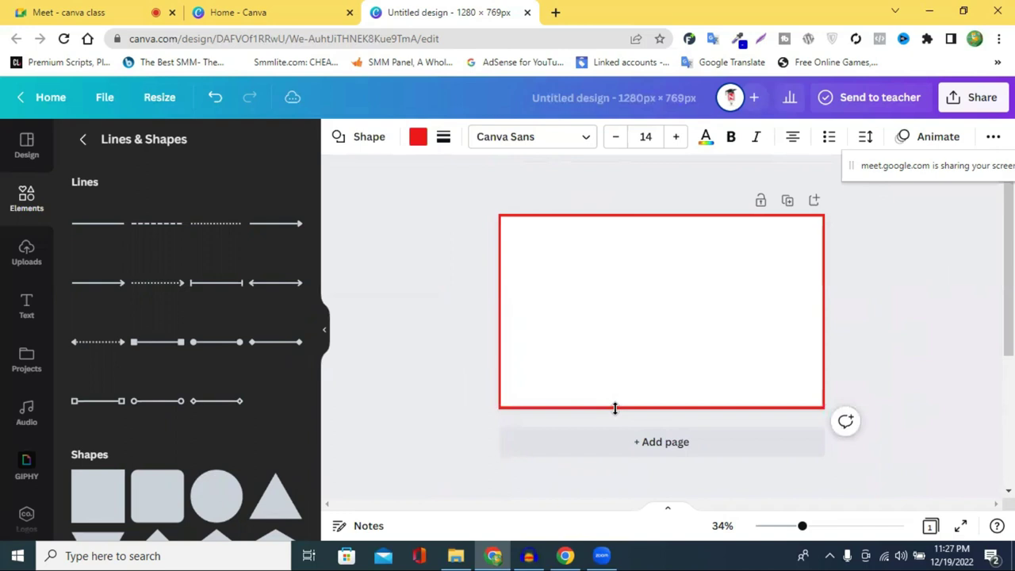
{"action": "left_click", "coordinate": [615, 409]}
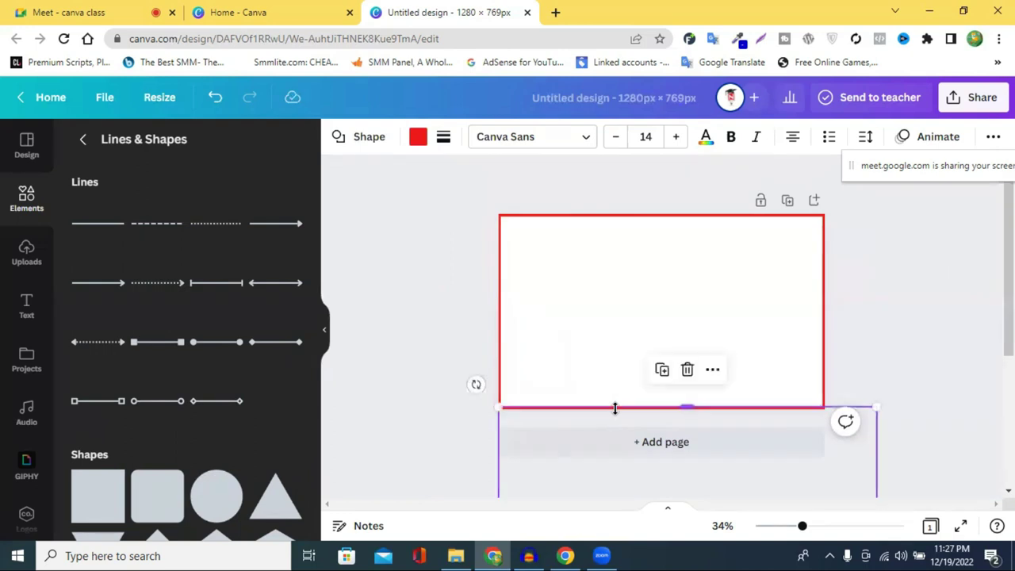
{"action": "left_click", "coordinate": [912, 318]}
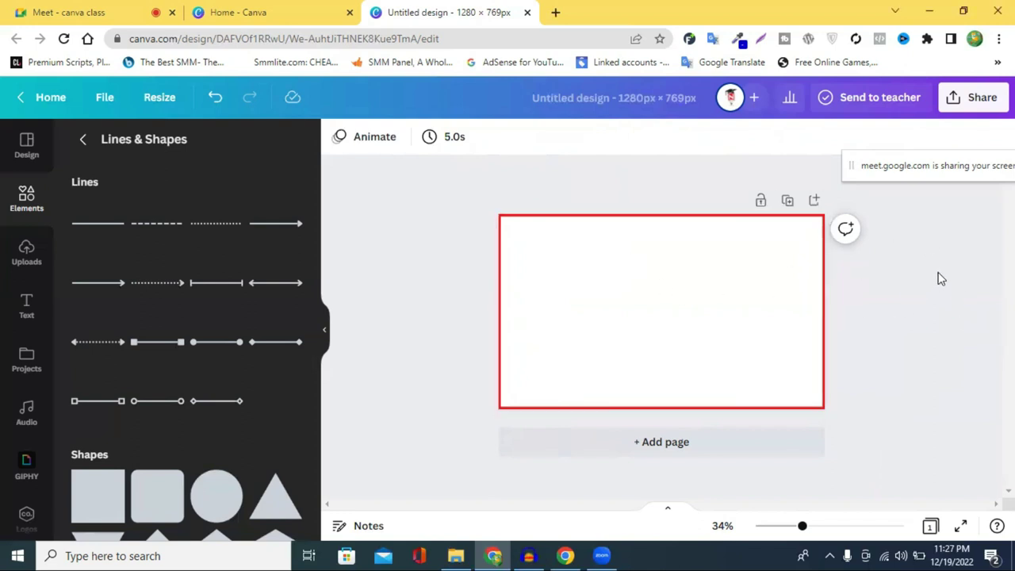
- Add the uploaded Google Ads banner image to the page and scale it down inside the red border
{"action": "left_click", "coordinate": [21, 252]}
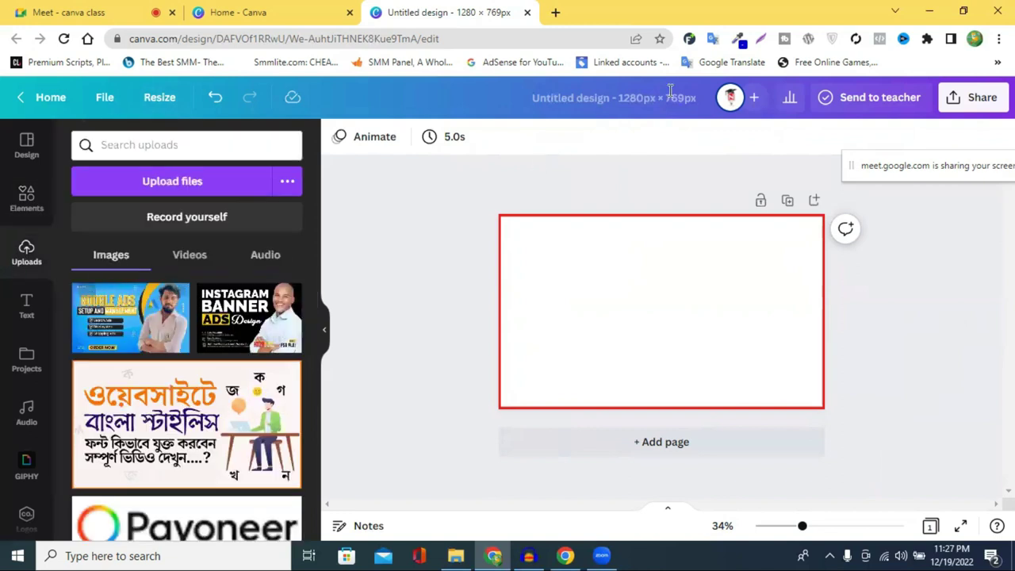
{"action": "left_click", "coordinate": [131, 317]}
{"action": "mouse_move", "coordinate": [567, 257]}
{"action": "left_mouse_down"}
{"action": "mouse_move", "coordinate": [515, 230]}
{"action": "mouse_move", "coordinate": [557, 249]}
{"action": "left_mouse_up"}
{"action": "mouse_move", "coordinate": [750, 364]}
{"action": "left_mouse_down"}
{"action": "mouse_move", "coordinate": [781, 378]}
{"action": "mouse_move", "coordinate": [757, 363]}
{"action": "left_mouse_up"}
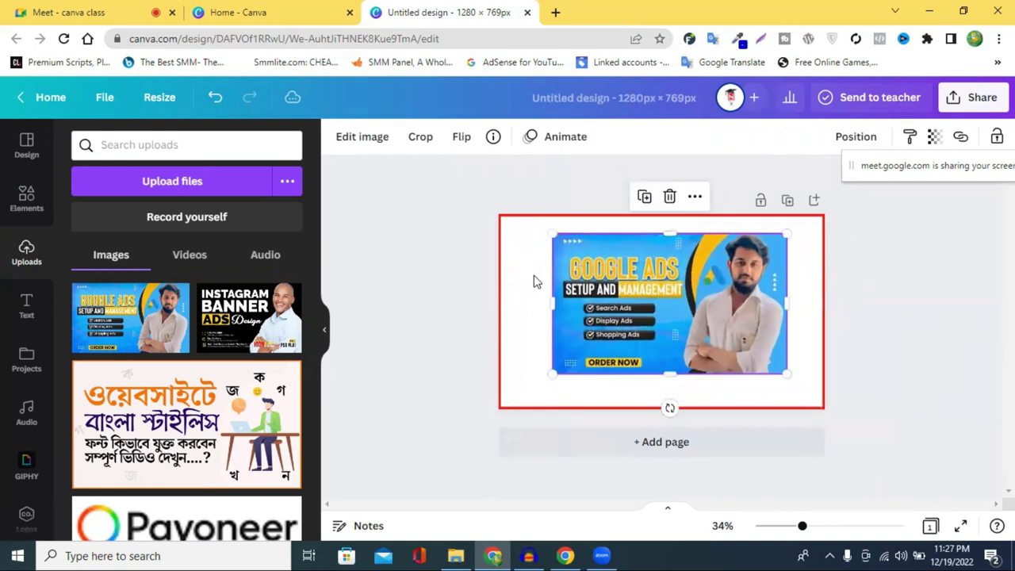
{"action": "left_click", "coordinate": [481, 230]}
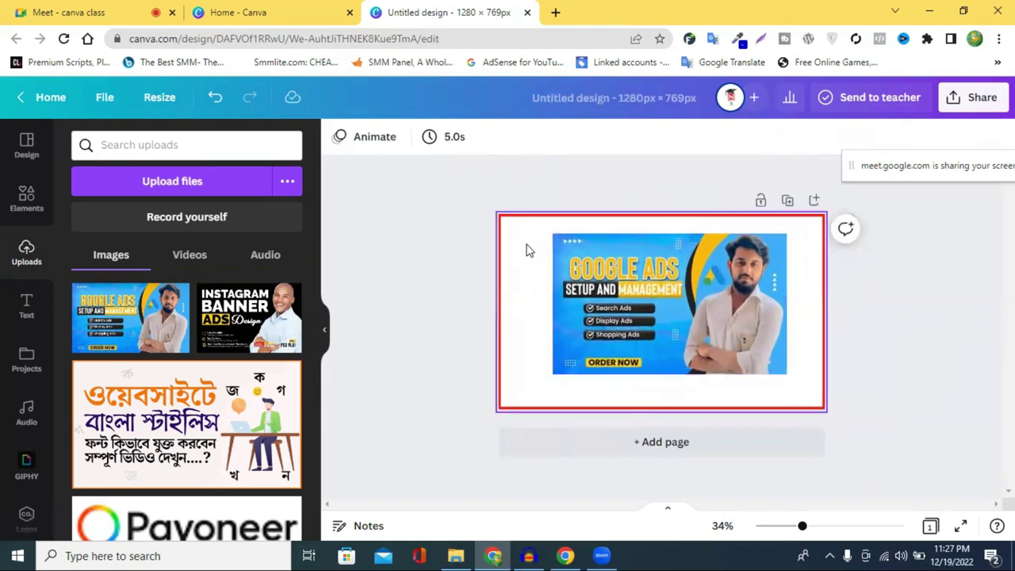
- Set the page background to the blue from the banner image's photo colors
{"action": "left_click", "coordinate": [623, 258]}
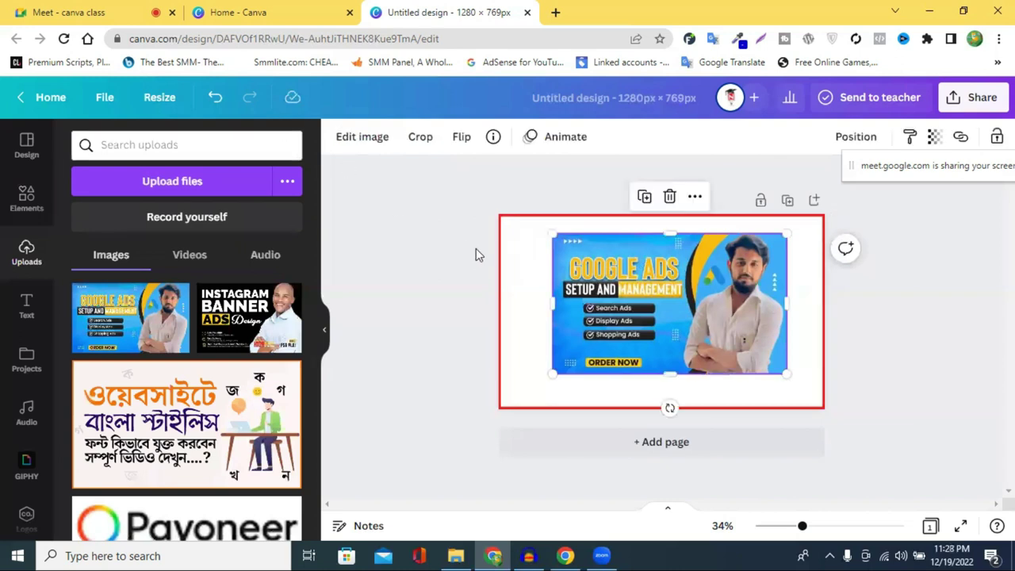
{"action": "left_click", "coordinate": [507, 252]}
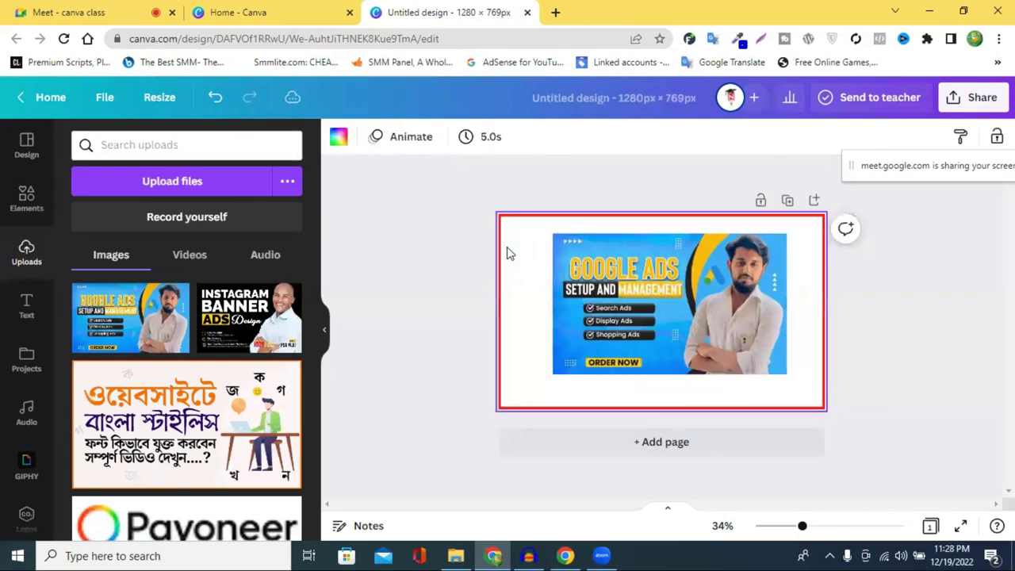
{"action": "left_click", "coordinate": [338, 139]}
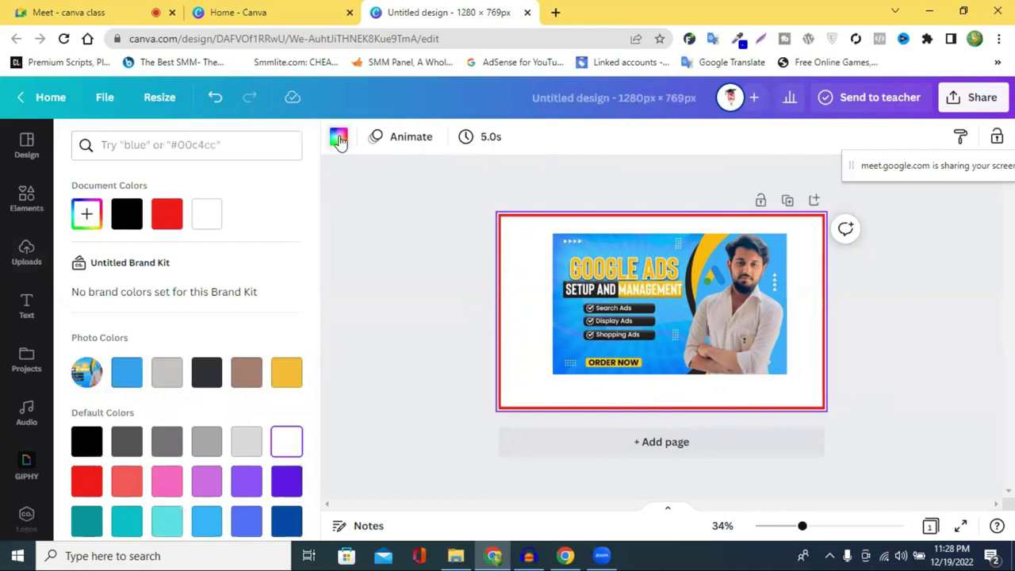
{"action": "left_click", "coordinate": [131, 377]}
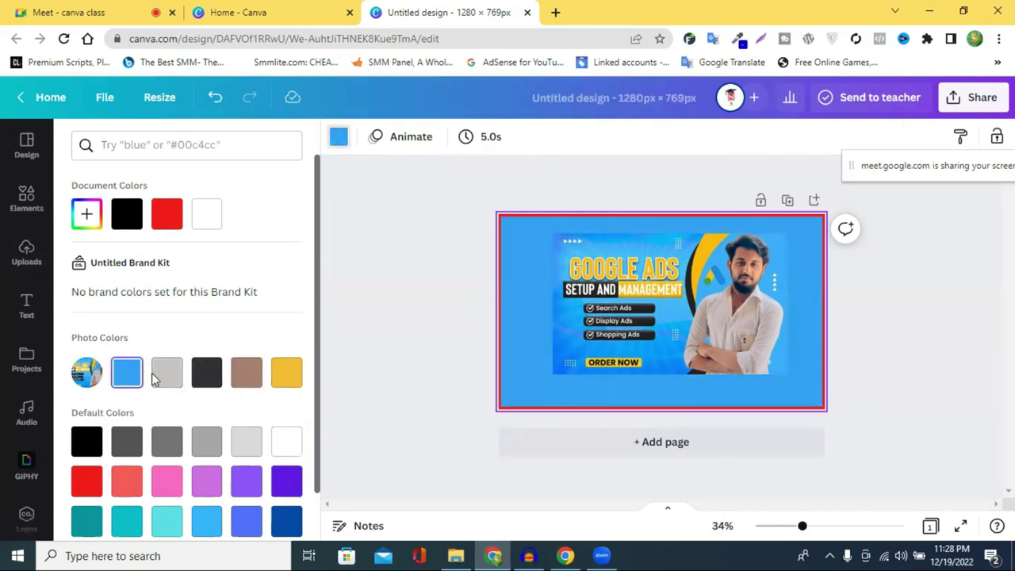
{"action": "left_click", "coordinate": [434, 271]}
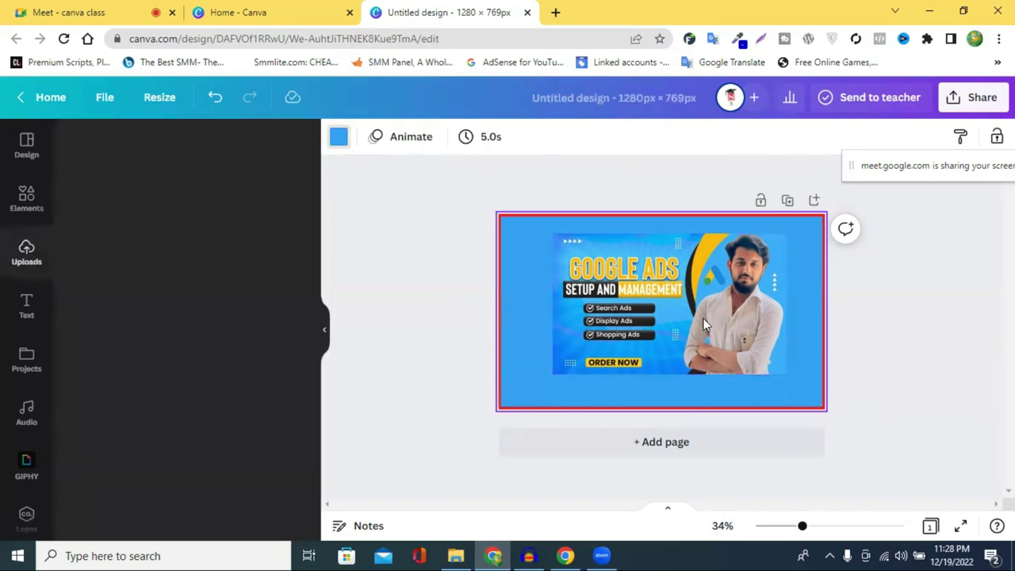
{"action": "left_click", "coordinate": [899, 340]}
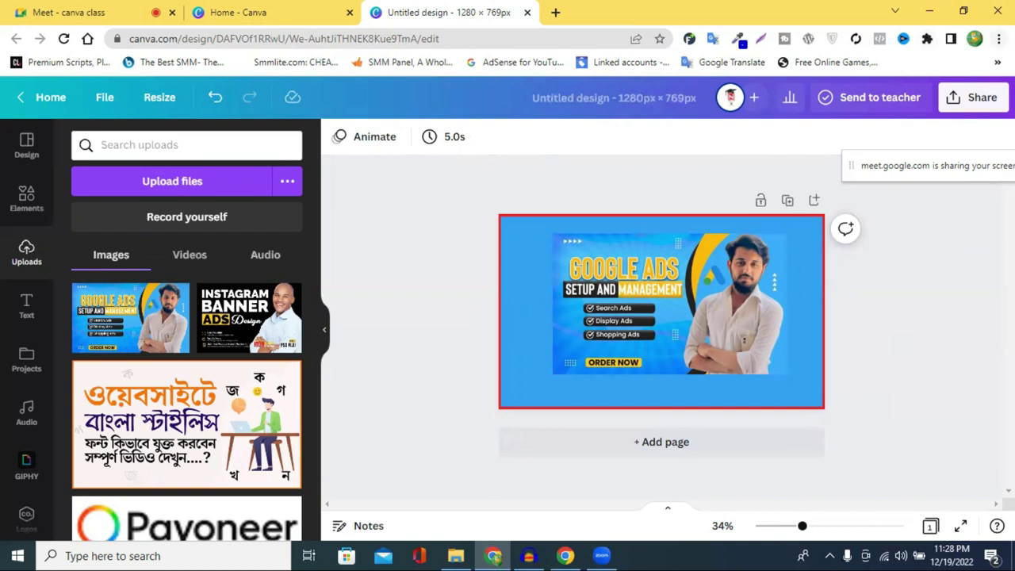
- Open Chrome's extensions page and copy the name of the ColorZilla extension
{"action": "left_click", "coordinate": [998, 38]}
{"action": "mouse_move", "coordinate": [890, 257]}
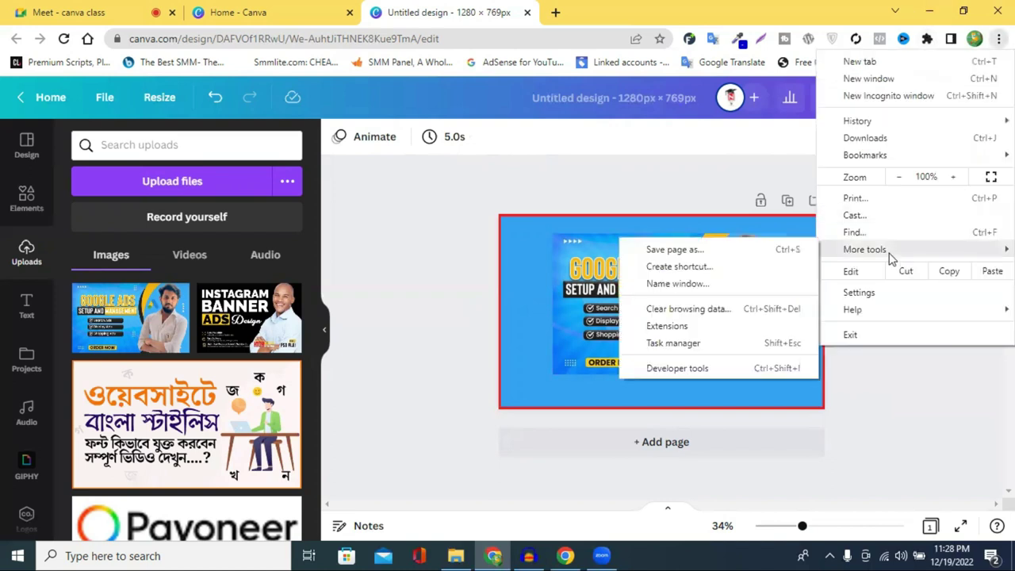
{"action": "left_click", "coordinate": [689, 326]}
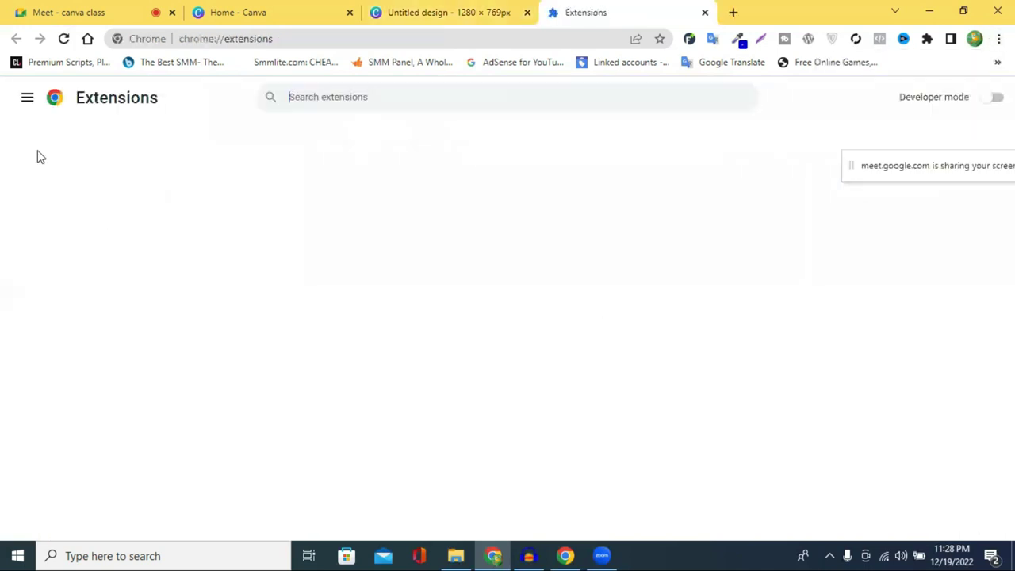
{"action": "left_click", "coordinate": [26, 102]}
{"action": "left_click", "coordinate": [481, 152]}
{"action": "double_click", "coordinate": [452, 154]}
{"action": "right_click", "coordinate": [481, 159]}
{"action": "left_click", "coordinate": [521, 168]}
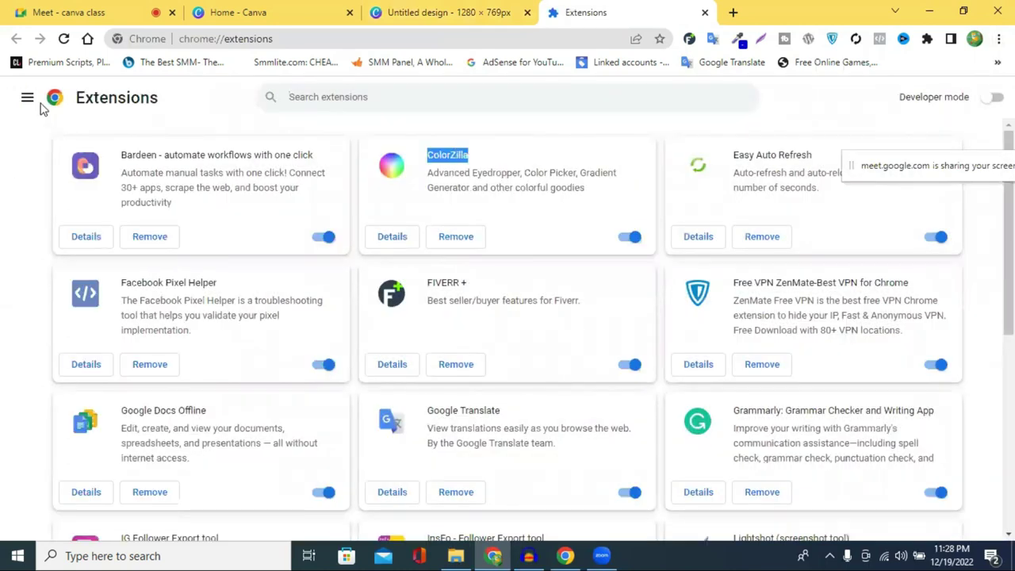
- Search the Chrome Web Store for ColorZilla and open the extension's page
{"action": "left_click", "coordinate": [29, 102]}
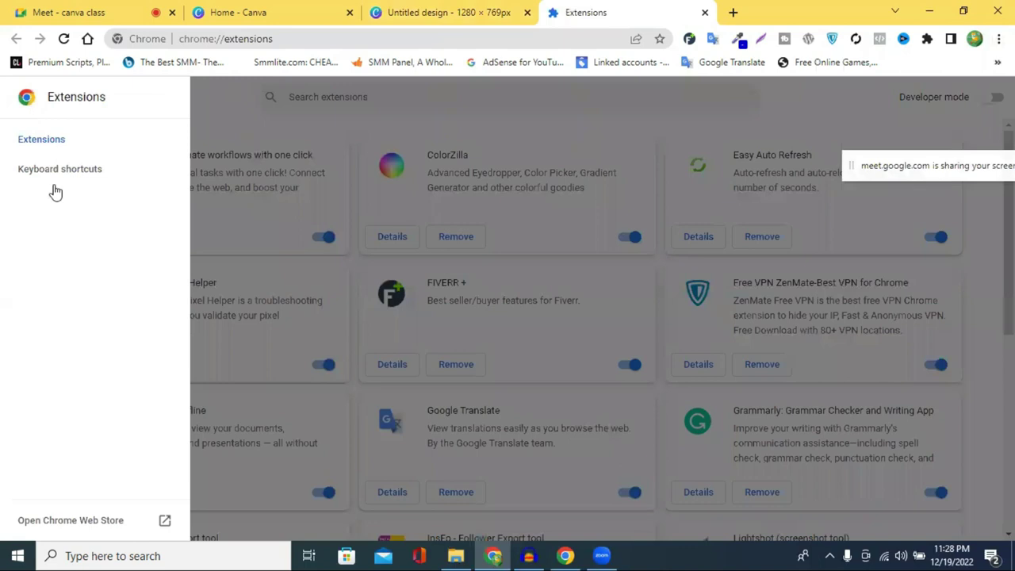
{"action": "left_click", "coordinate": [57, 523]}
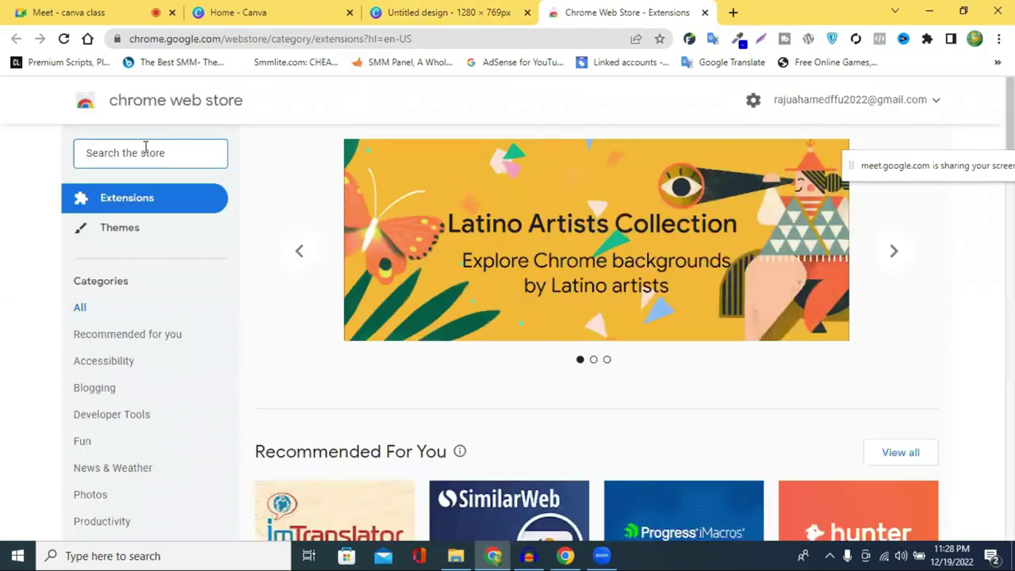
{"action": "key", "text": "ctrl+v"}
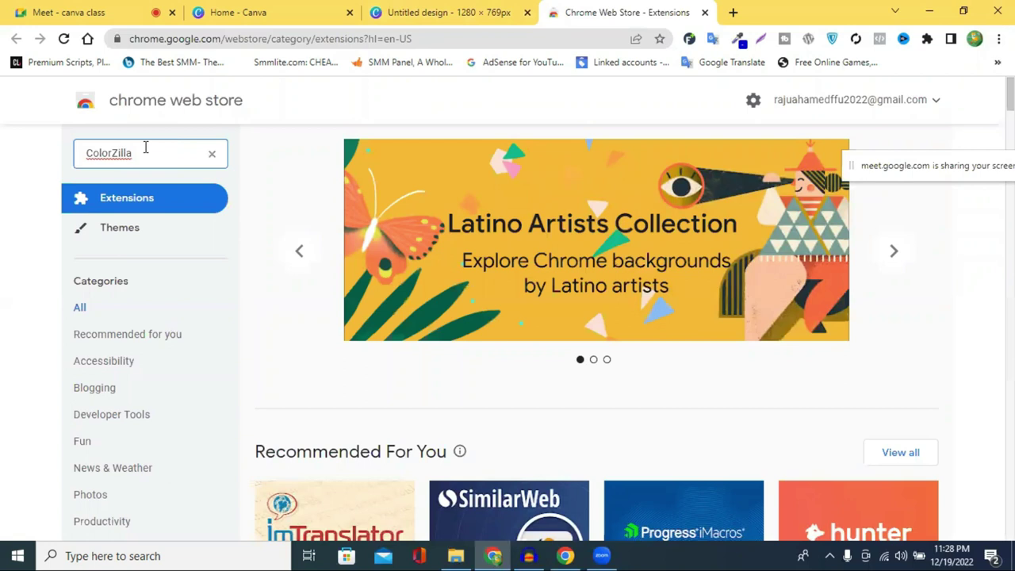
{"action": "key", "text": "Return"}
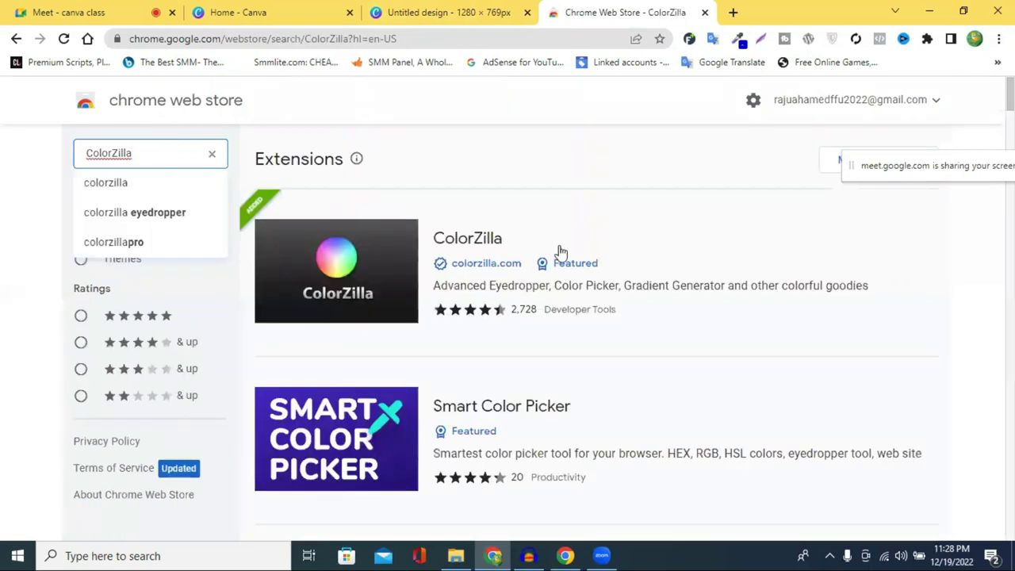
{"action": "left_click", "coordinate": [497, 248]}
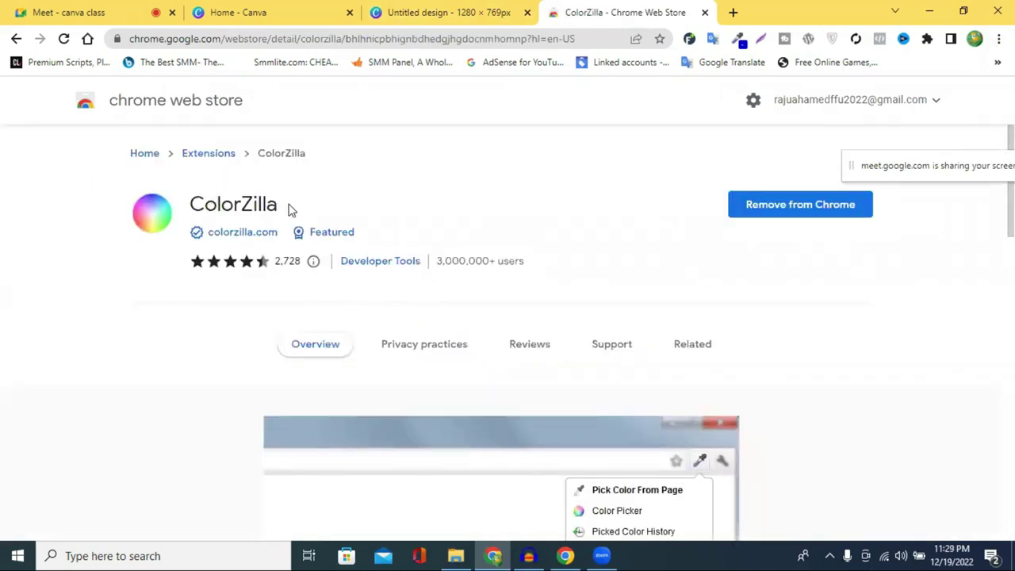
- Google "colorzilla download" in a new tab, open its Chrome Web Store result, and close both ColorZilla tabs to return to the design
{"action": "key", "text": "ctrl+t"}
{"action": "left_click", "coordinate": [464, 36]}
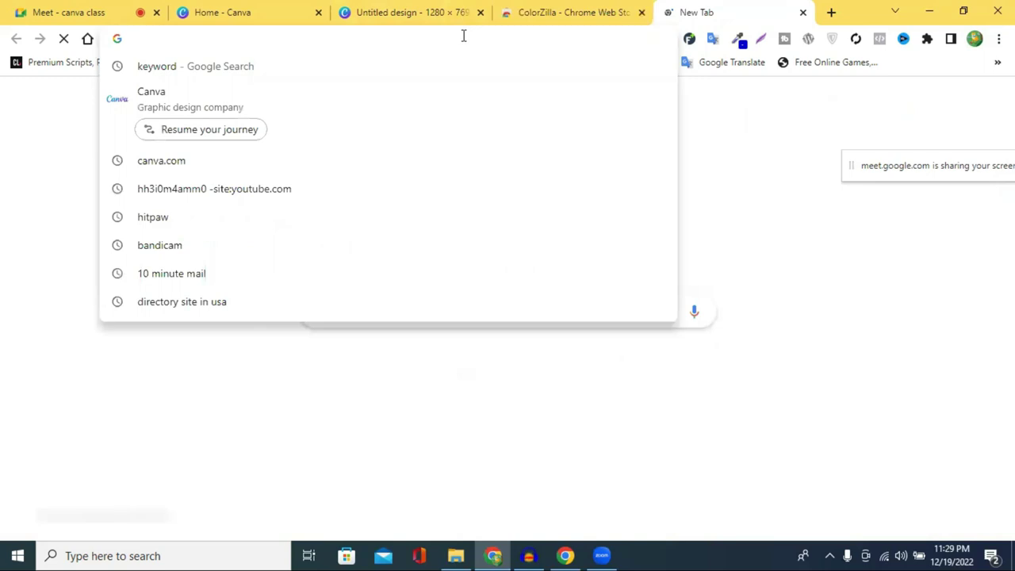
{"action": "key", "text": "ctrl+v"}
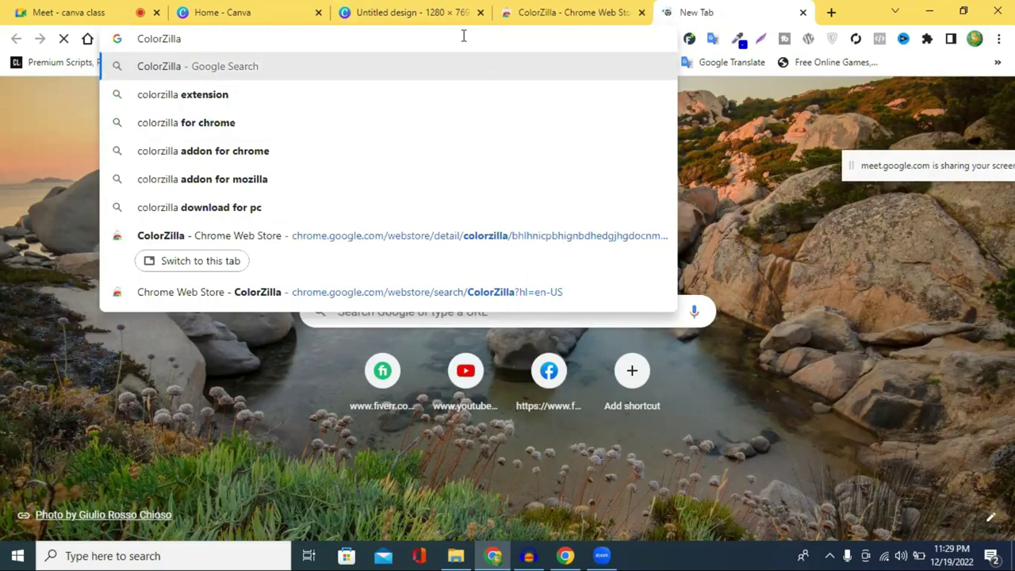
{"action": "type", "text": "do"}
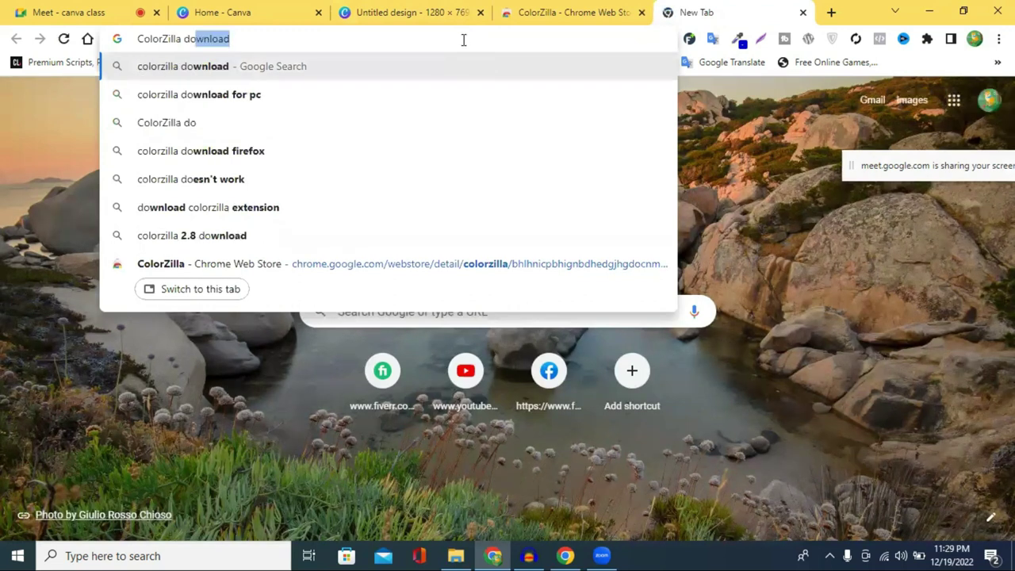
{"action": "key", "text": "Return"}
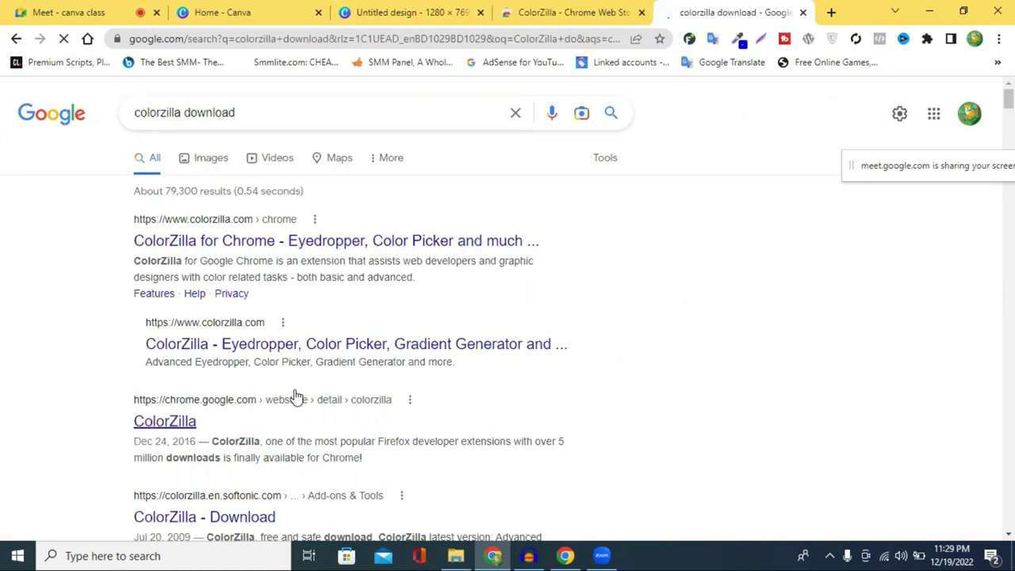
{"action": "scroll", "coordinate": [221, 270], "scroll_direction": "down", "scroll_amount": 2}
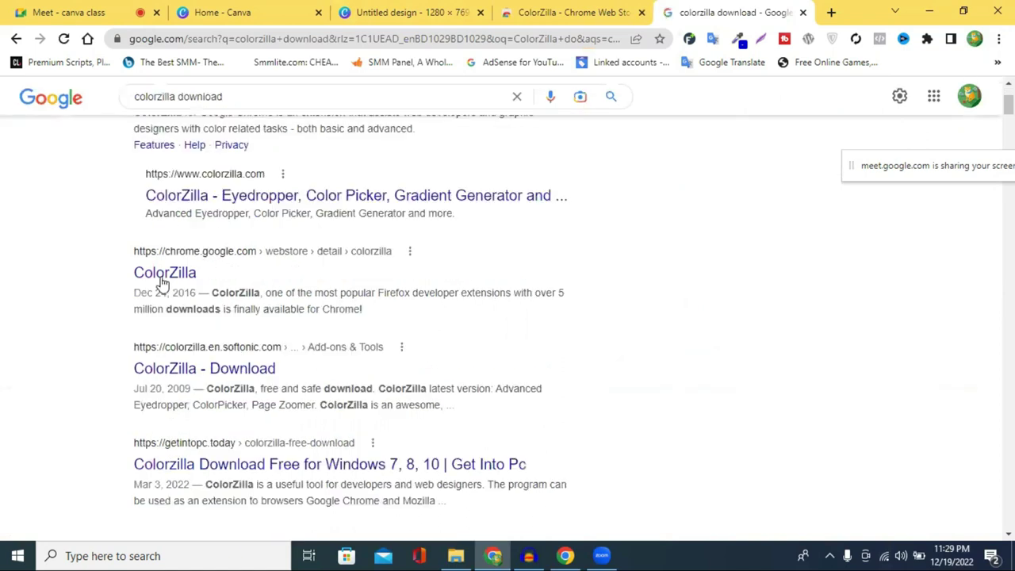
{"action": "left_click", "coordinate": [164, 273]}
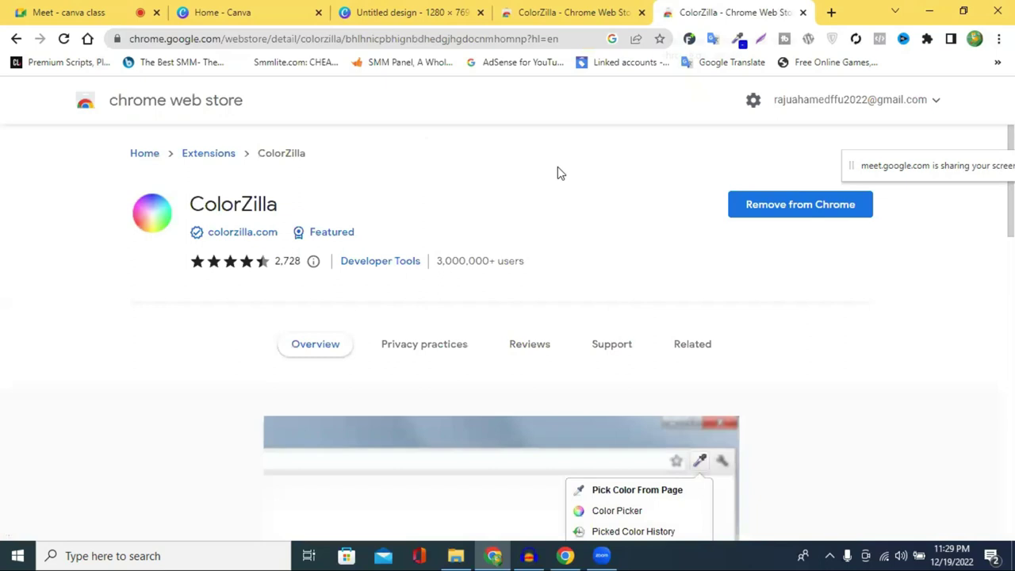
{"action": "left_click", "coordinate": [802, 12]}
{"action": "left_click", "coordinate": [704, 12]}
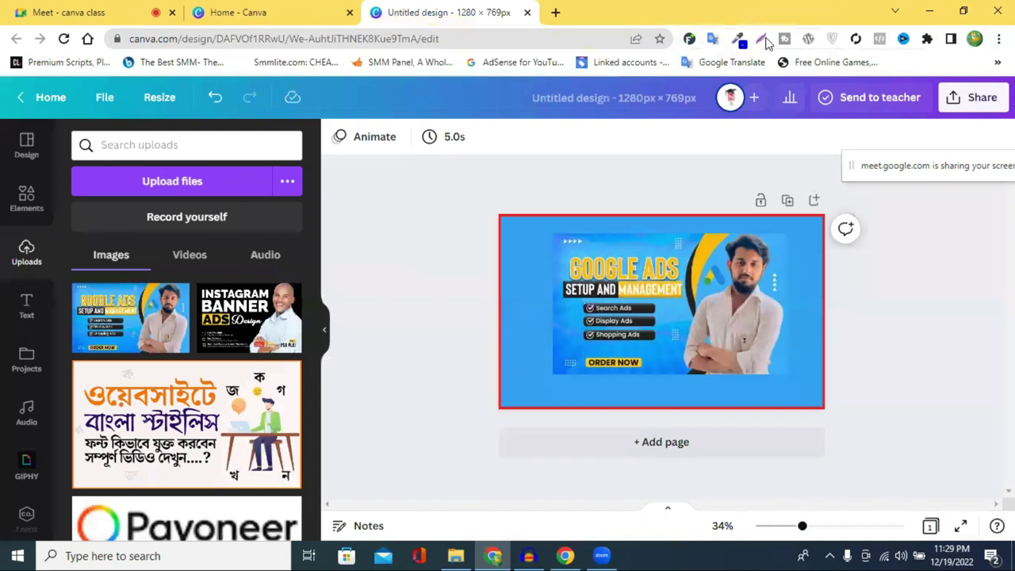
- Enlarge the Google Ads banner image slightly within the red border
{"action": "left_click", "coordinate": [553, 229]}
{"action": "key", "text": "ctrl+z"}
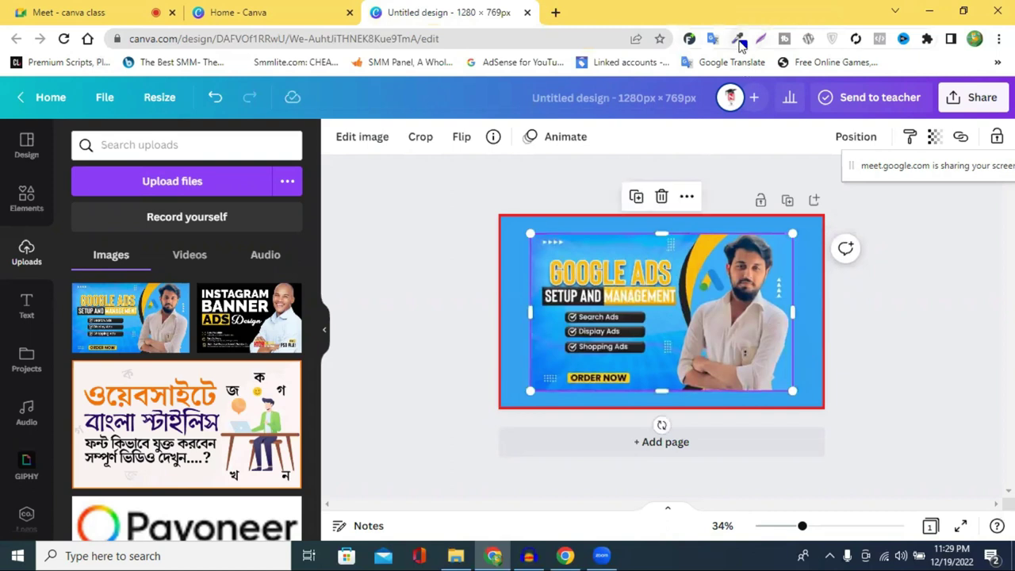
- Move the screen-sharing notice out of the way and view ColorZilla's pin setting in the browser's extensions list
{"action": "left_click", "coordinate": [927, 38]}
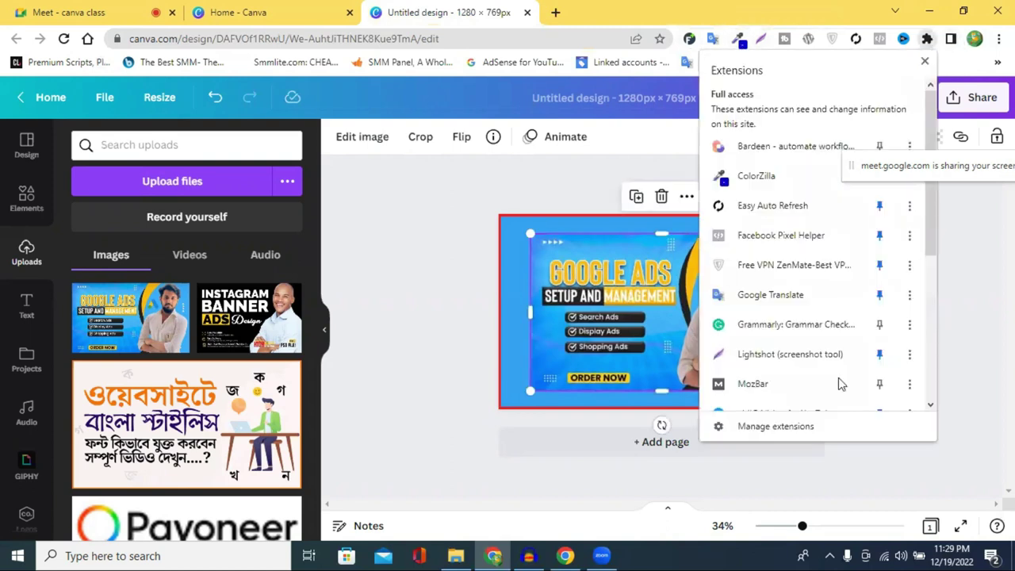
{"action": "left_click", "coordinate": [884, 173]}
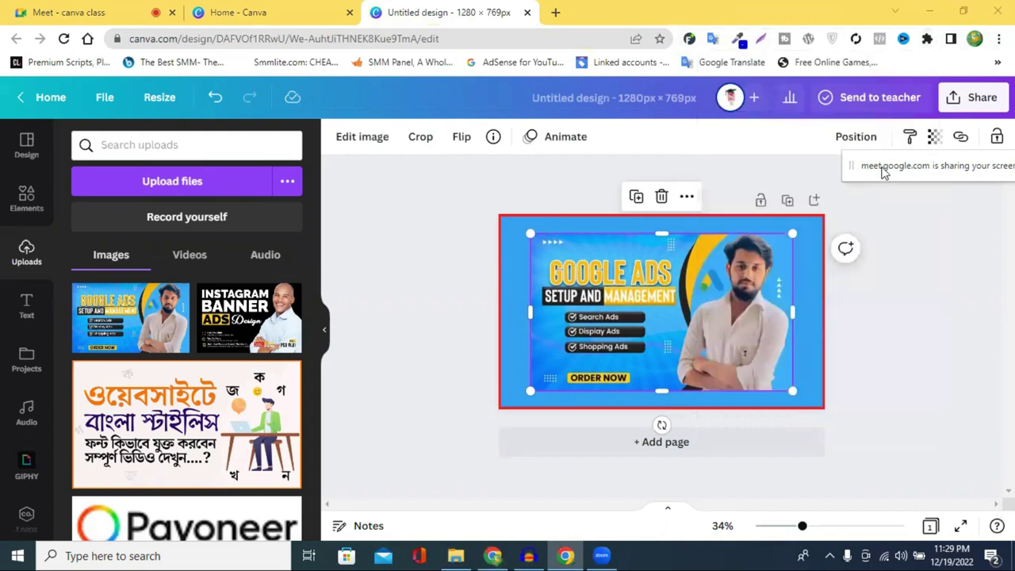
{"action": "left_click_drag", "start_coordinate": [884, 175], "coordinate": [983, 453]}
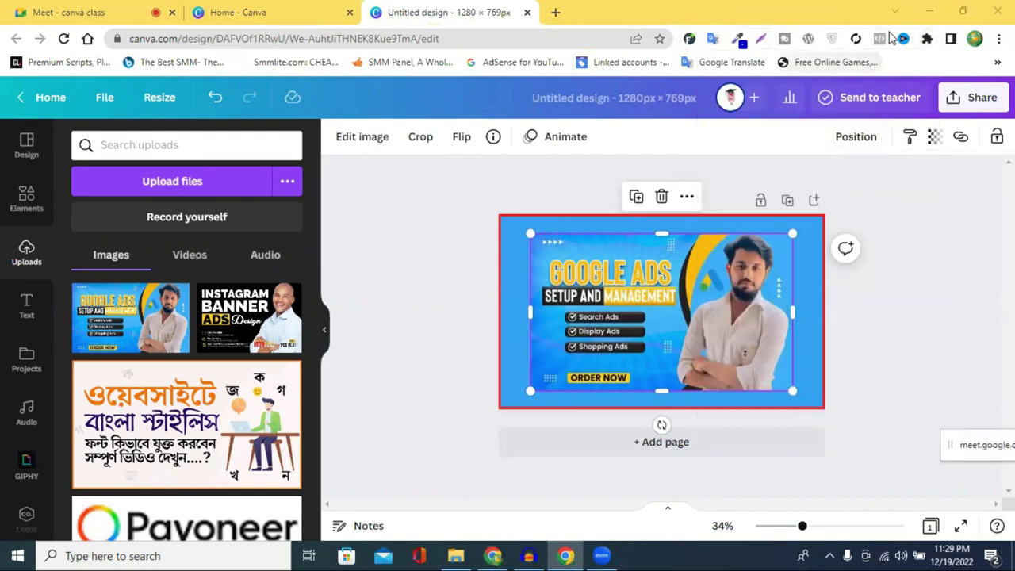
{"action": "left_click", "coordinate": [926, 39]}
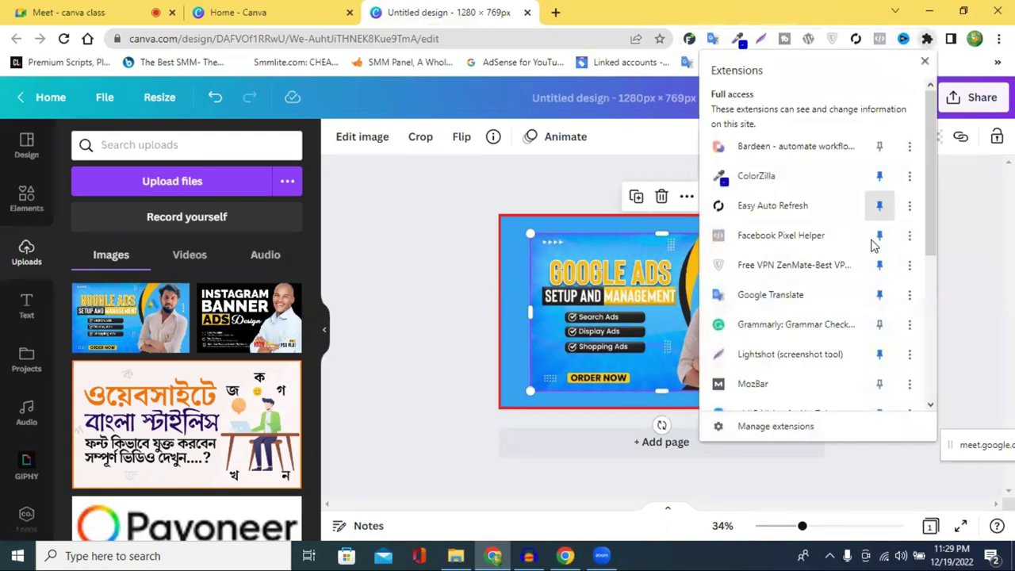
- Unpin the ColorZilla extension, pin it again and place its icon beside Google Translate
{"action": "left_click", "coordinate": [885, 181]}
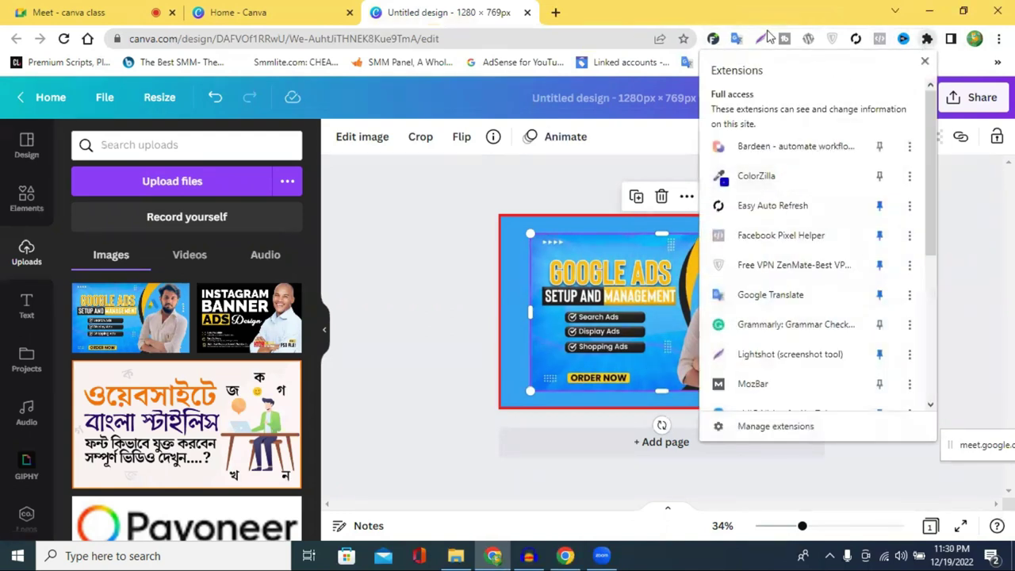
{"action": "left_click", "coordinate": [880, 176]}
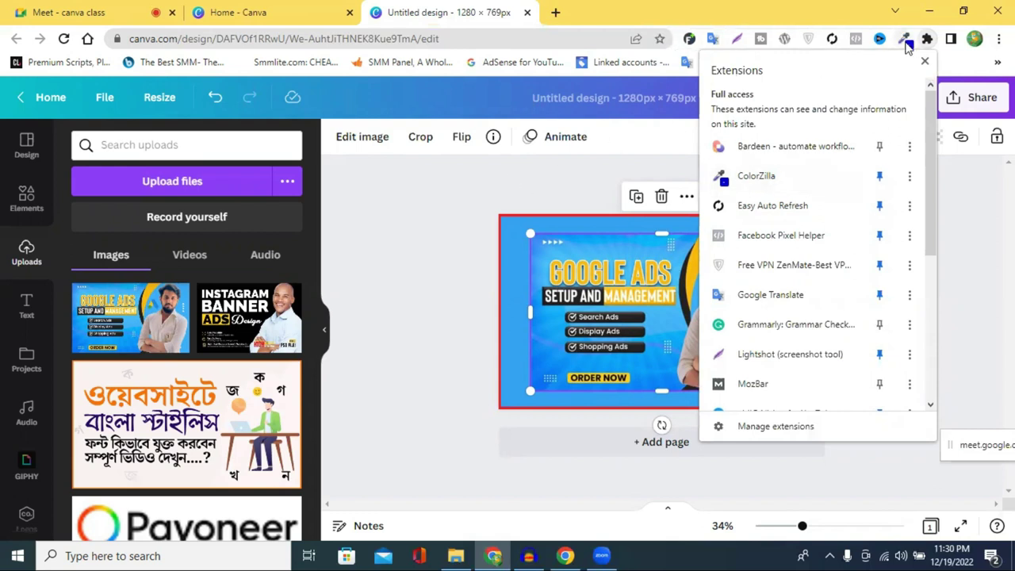
{"action": "left_click", "coordinate": [878, 52]}
{"action": "left_click_drag", "start_coordinate": [903, 39], "coordinate": [740, 46]}
{"action": "left_click", "coordinate": [910, 233]}
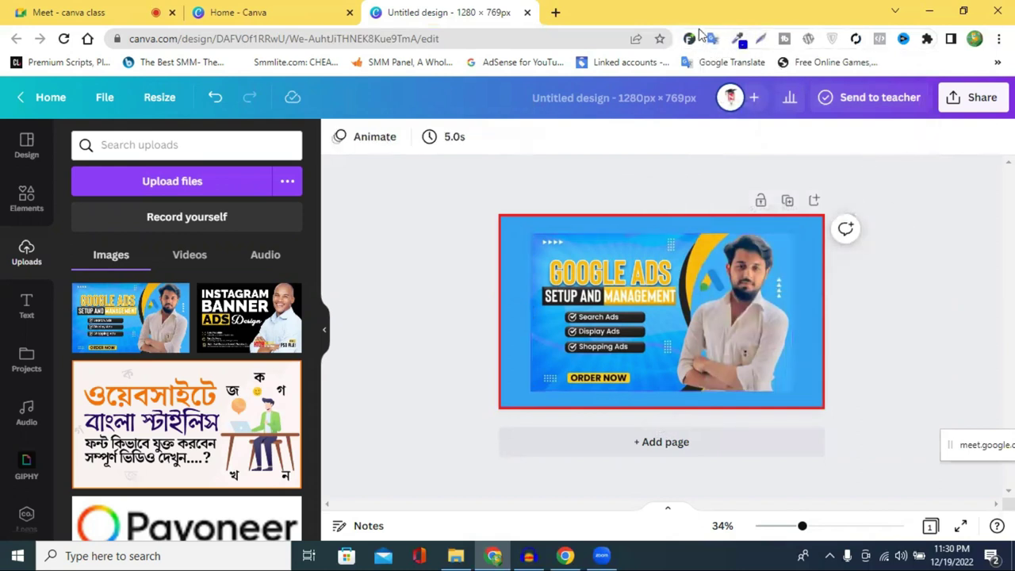
- Sample the blue near the lower-left edge of the Google Ads image with ColorZilla's page color picker
{"action": "left_click", "coordinate": [738, 46]}
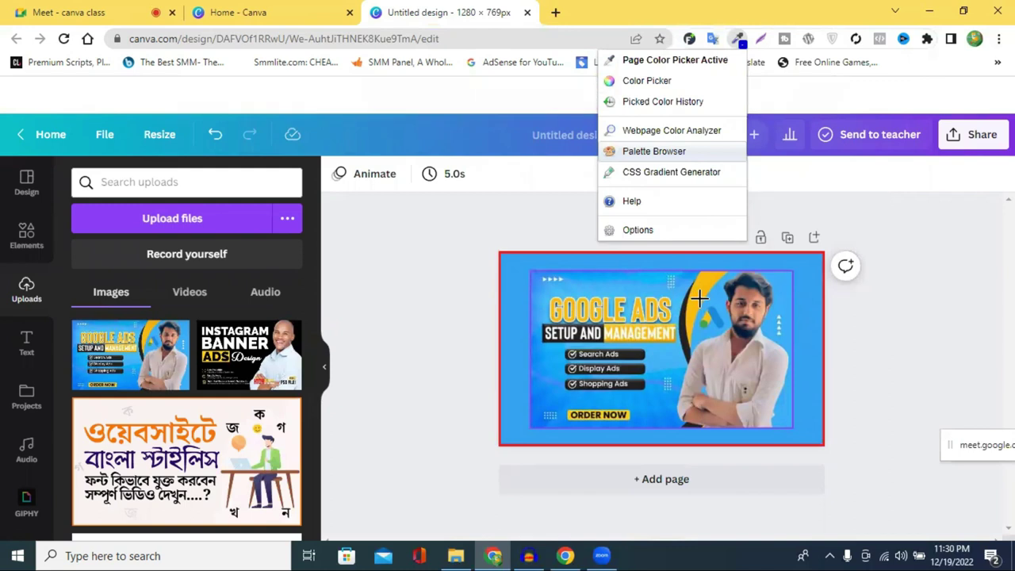
{"action": "left_click", "coordinate": [947, 277]}
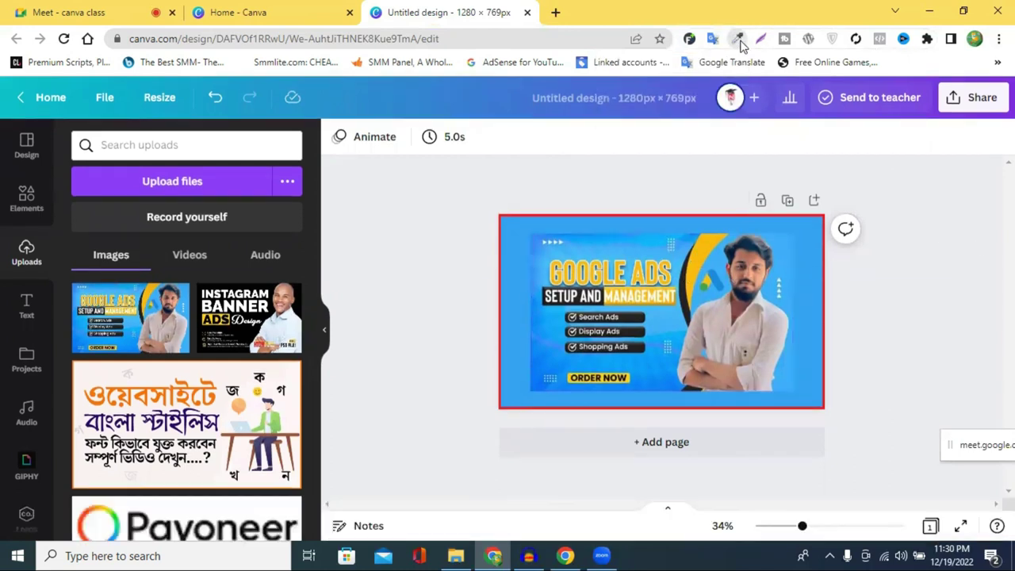
{"action": "left_click", "coordinate": [737, 38]}
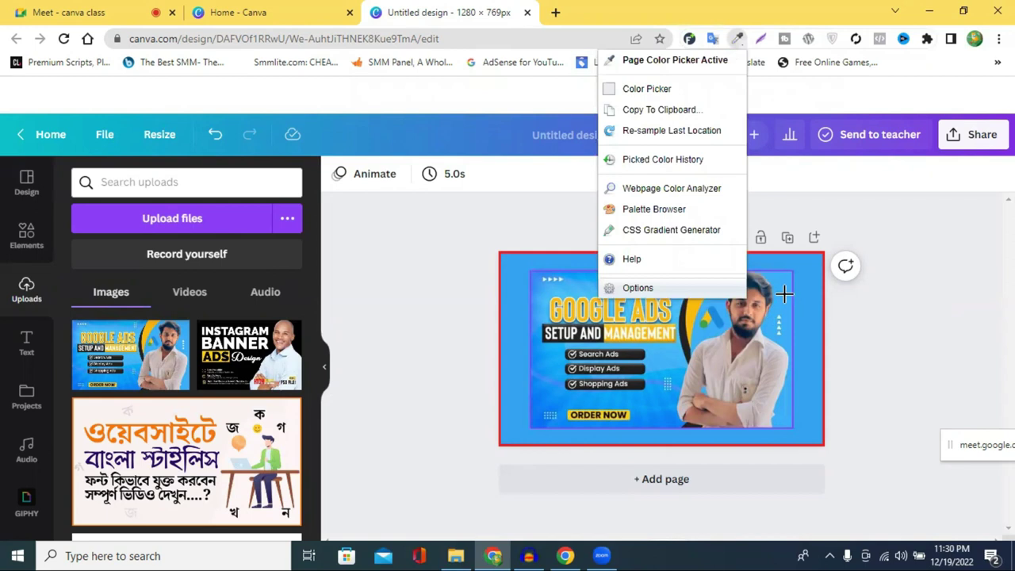
{"action": "left_click", "coordinate": [547, 366]}
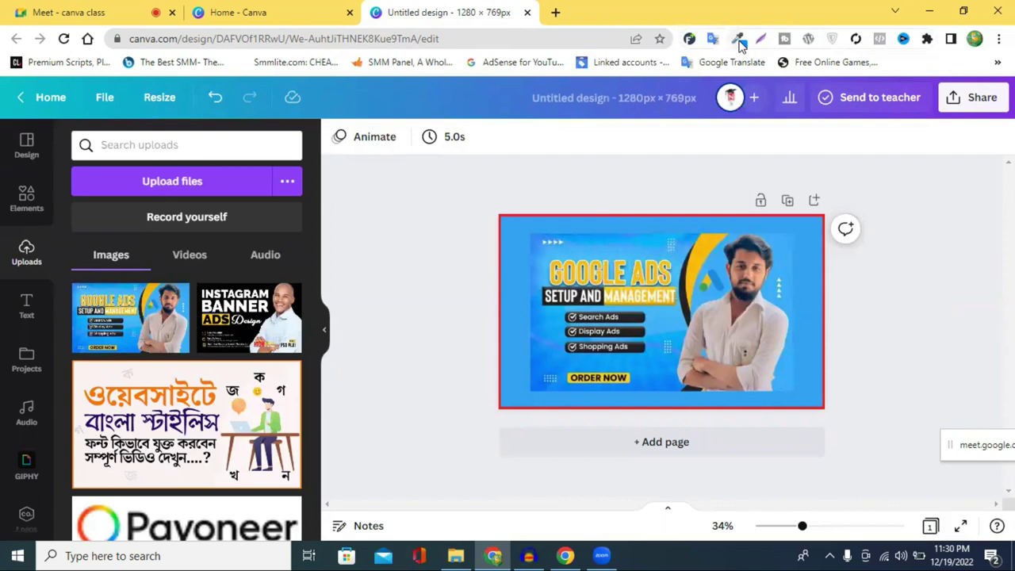
- Copy the sampled blue's hex code 0c8ffc from ColorZilla's Color Picker
{"action": "left_click", "coordinate": [738, 43]}
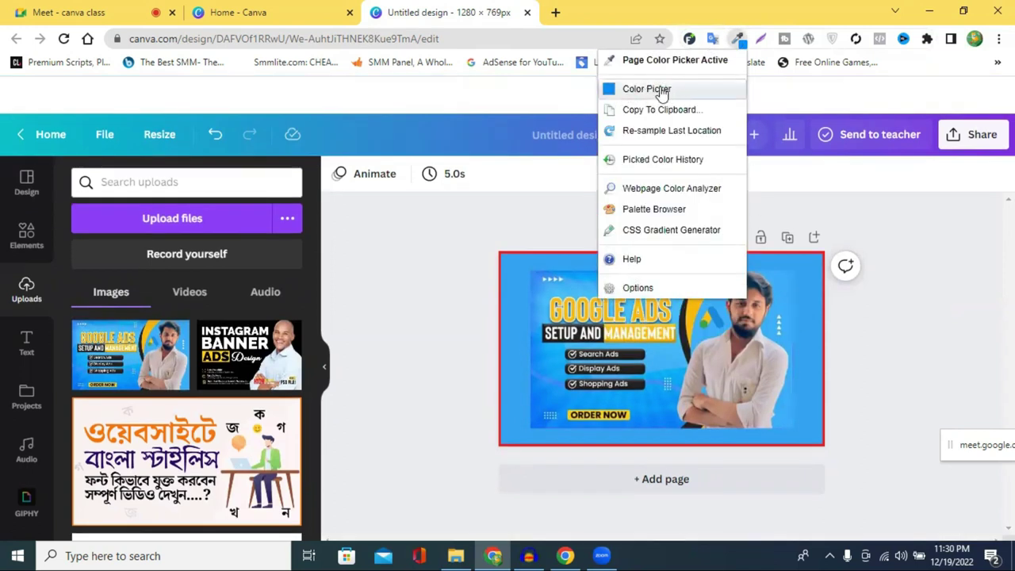
{"action": "left_click", "coordinate": [664, 93]}
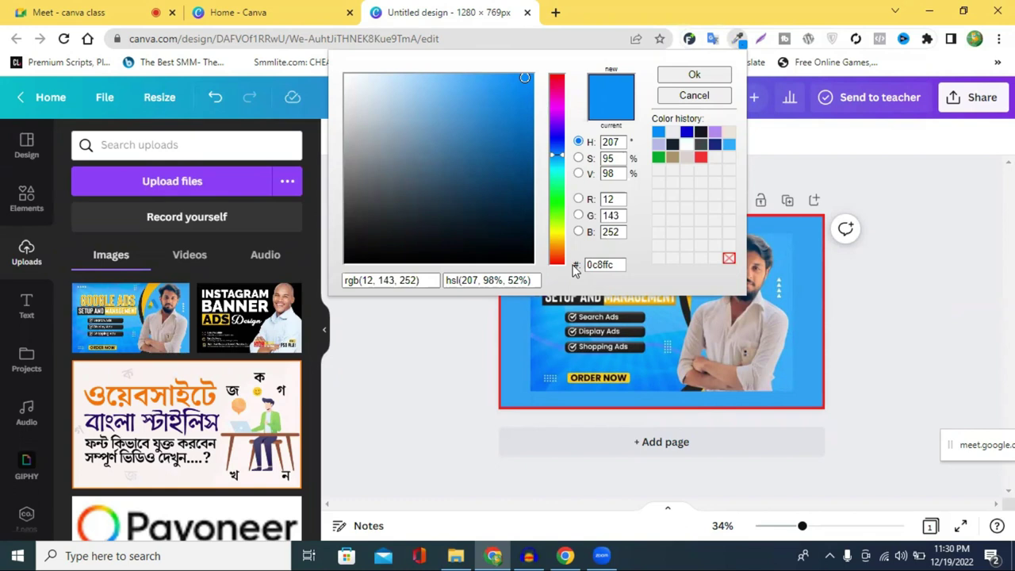
{"action": "double_click", "coordinate": [613, 264]}
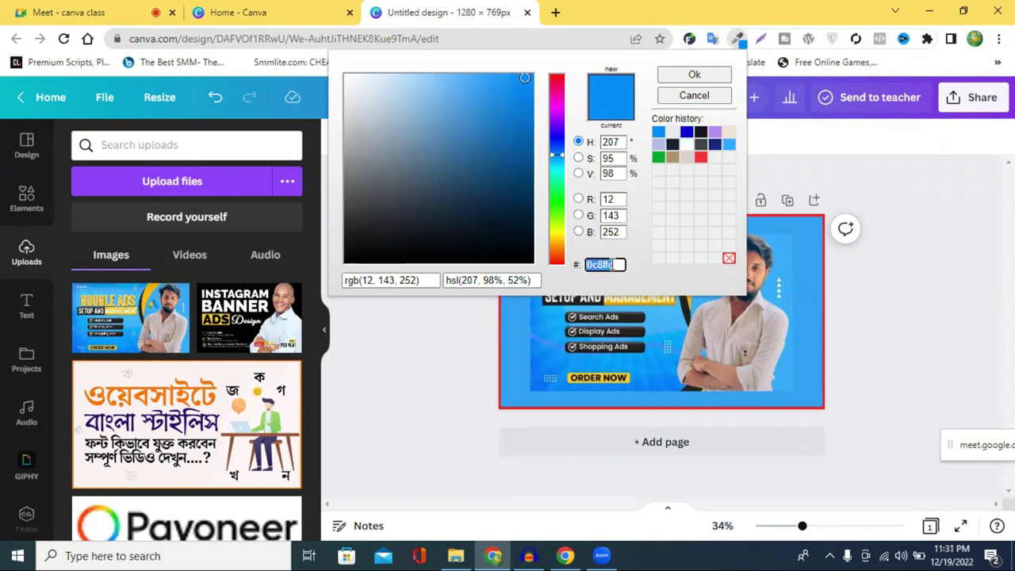
{"action": "right_click", "coordinate": [610, 266]}
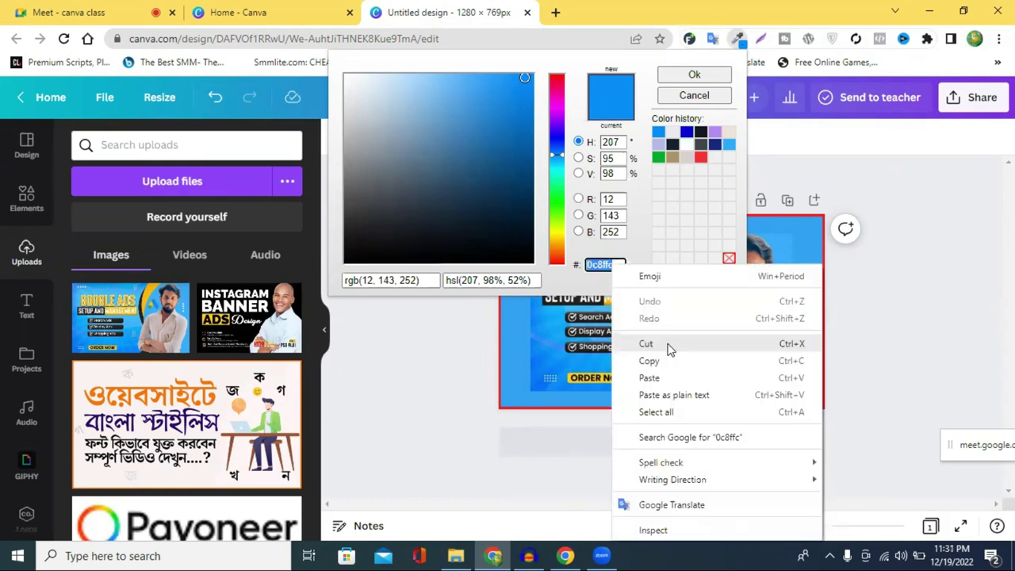
{"action": "left_click", "coordinate": [668, 360]}
- Set the page background to the custom colour #0C8FFC by pasting the copied hex code
{"action": "left_click", "coordinate": [510, 241]}
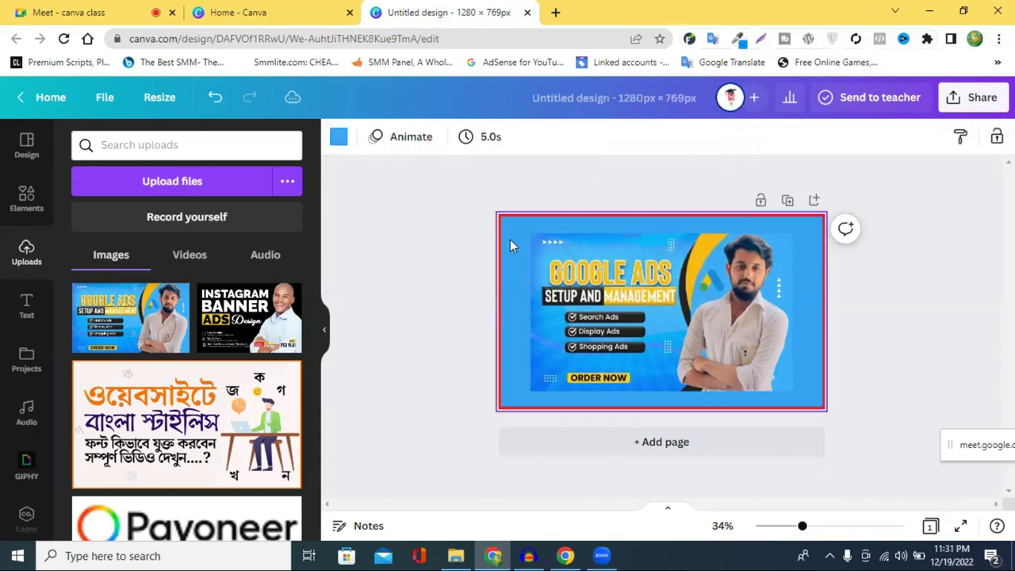
{"action": "left_click", "coordinate": [342, 140]}
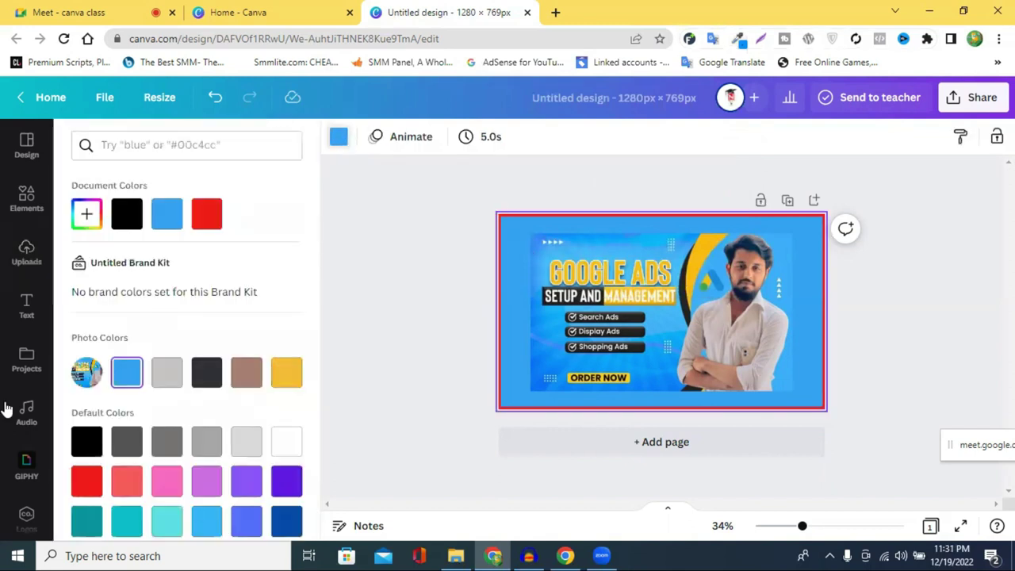
{"action": "left_click", "coordinate": [87, 215]}
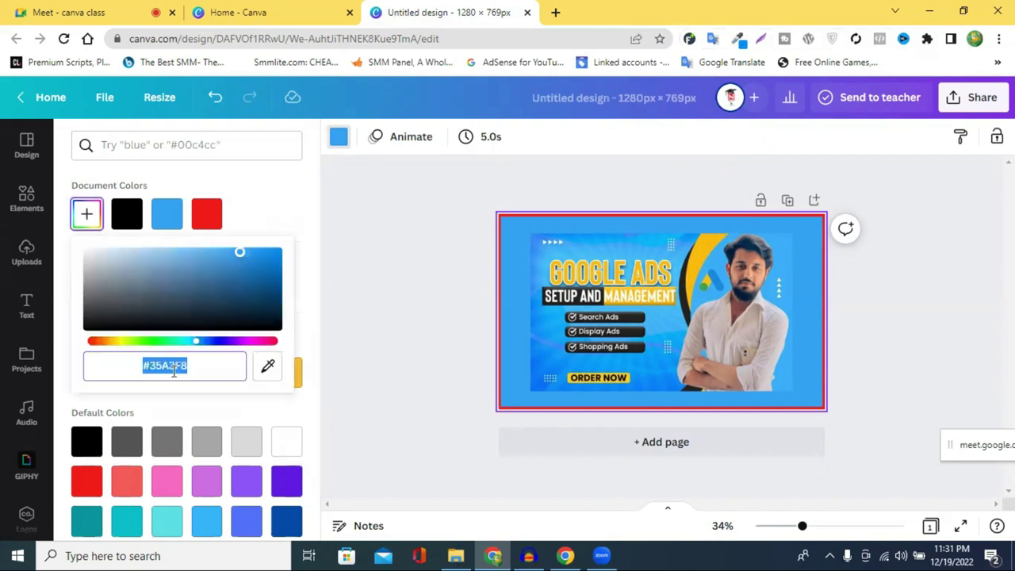
{"action": "right_click", "coordinate": [175, 373]}
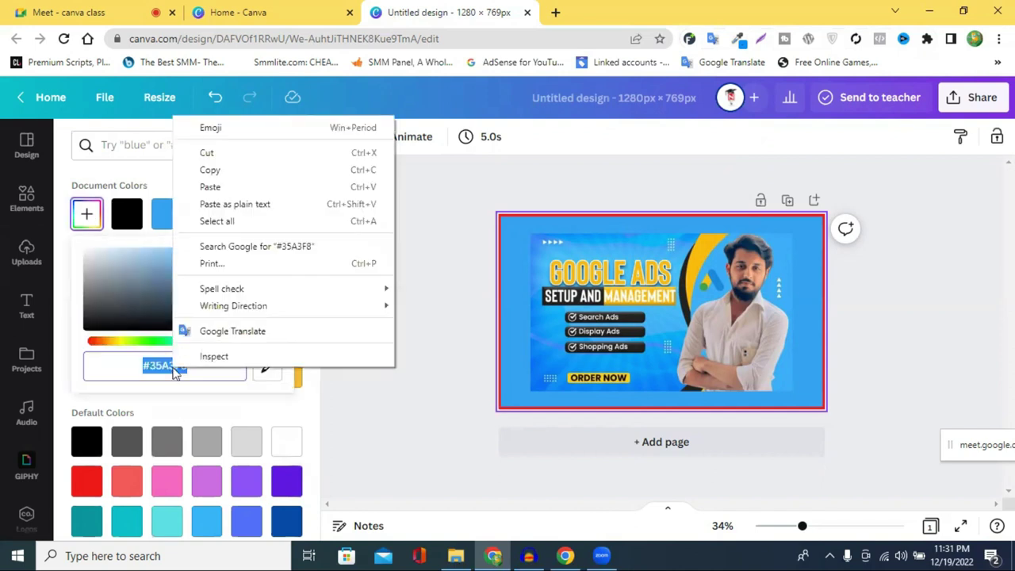
{"action": "left_click", "coordinate": [211, 188]}
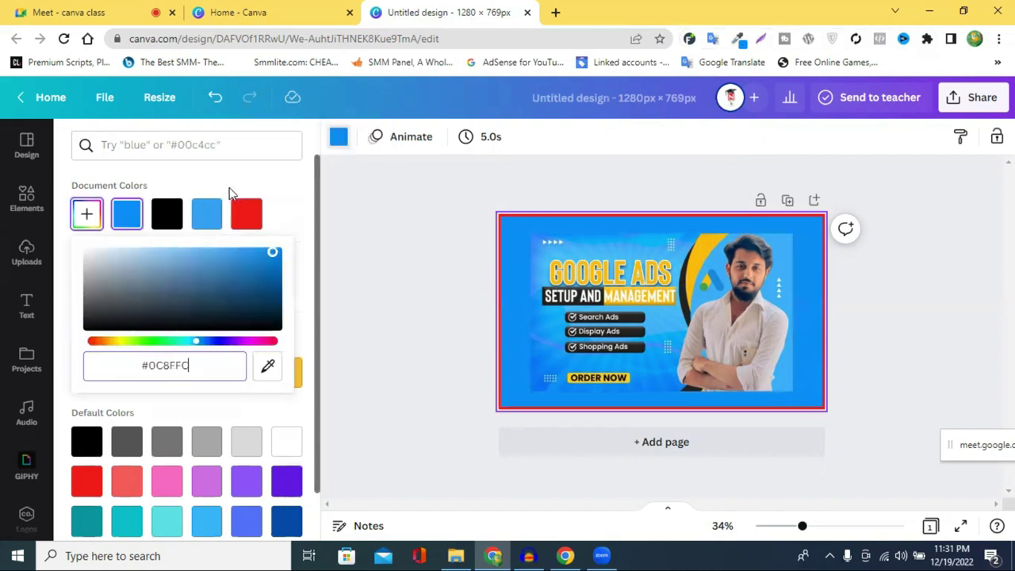
{"action": "left_click", "coordinate": [416, 259]}
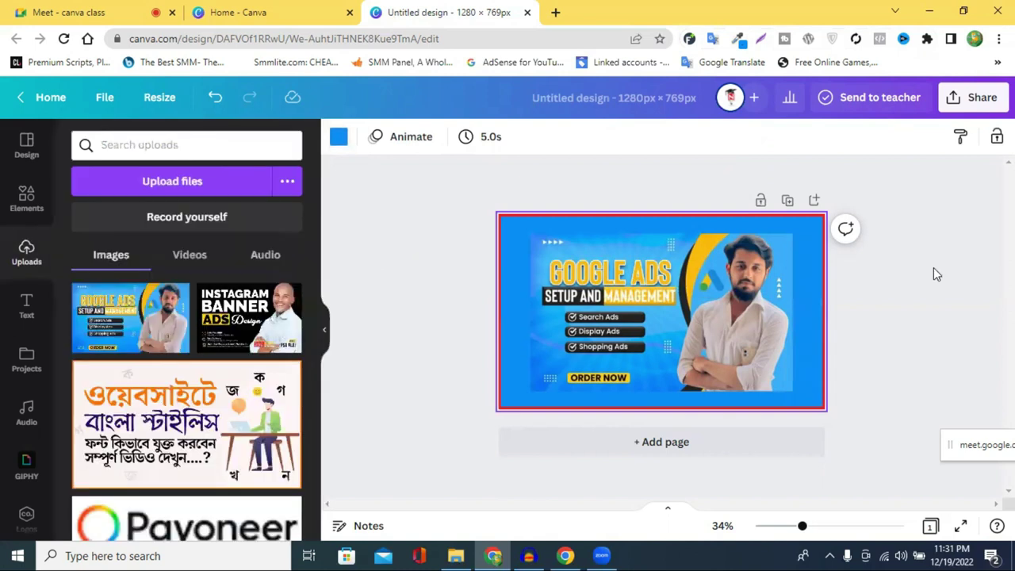
{"action": "left_click", "coordinate": [933, 273]}
- Move the Google Ads image slightly left and down on the page
{"action": "left_click", "coordinate": [647, 330]}
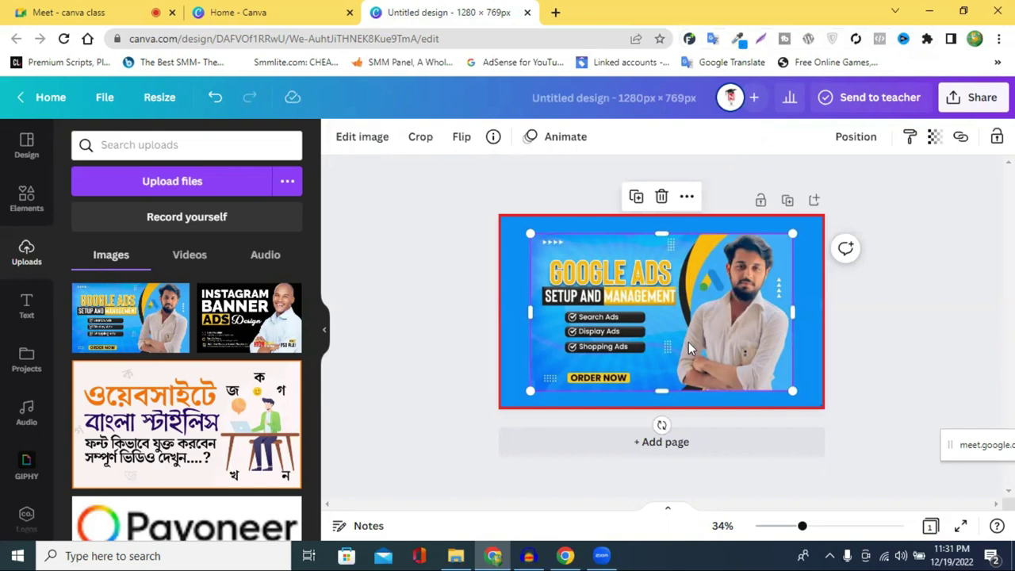
{"action": "left_click_drag", "start_coordinate": [675, 328], "coordinate": [645, 326]}
{"action": "left_click", "coordinate": [888, 302]}
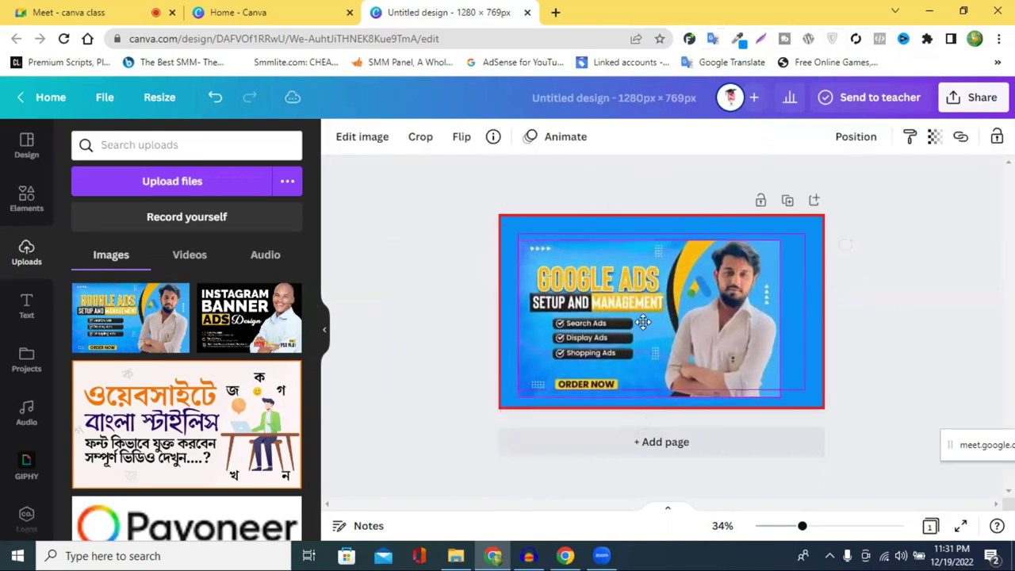
- Search the Canva elements for "background" and limit the results to graphics
{"action": "left_click", "coordinate": [32, 202]}
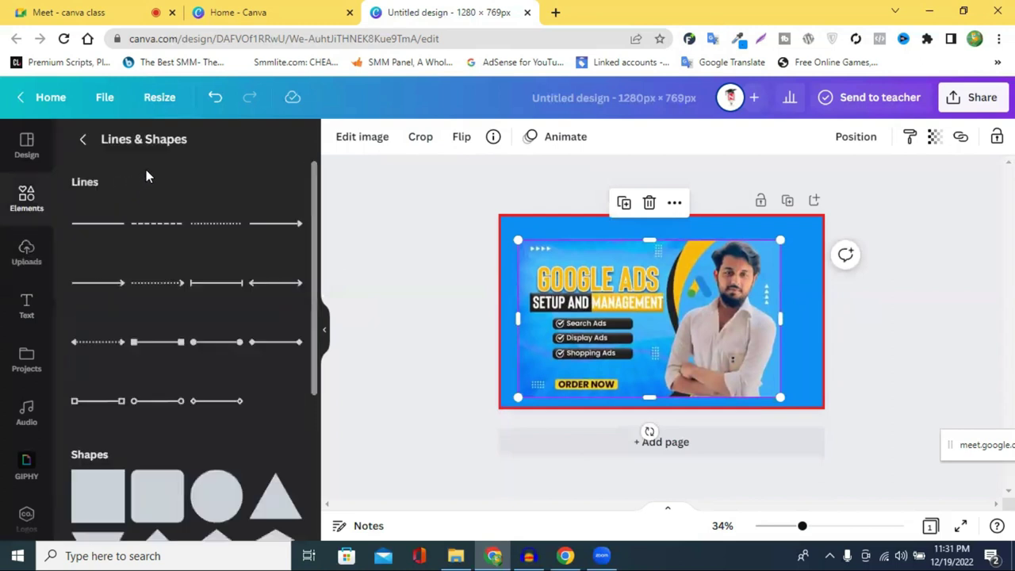
{"action": "left_click", "coordinate": [84, 141]}
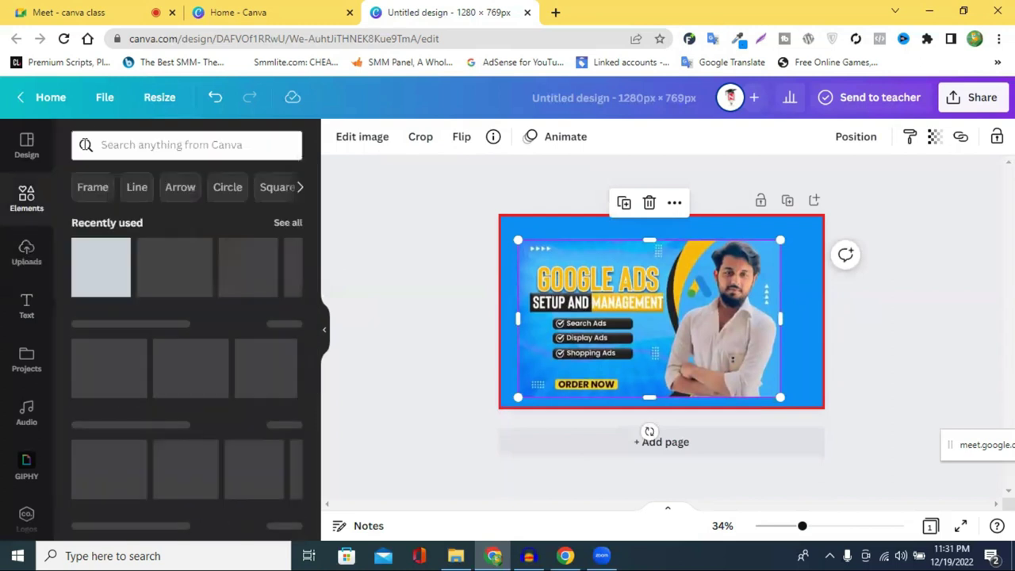
{"action": "left_click", "coordinate": [162, 147]}
{"action": "type", "text": "back"}
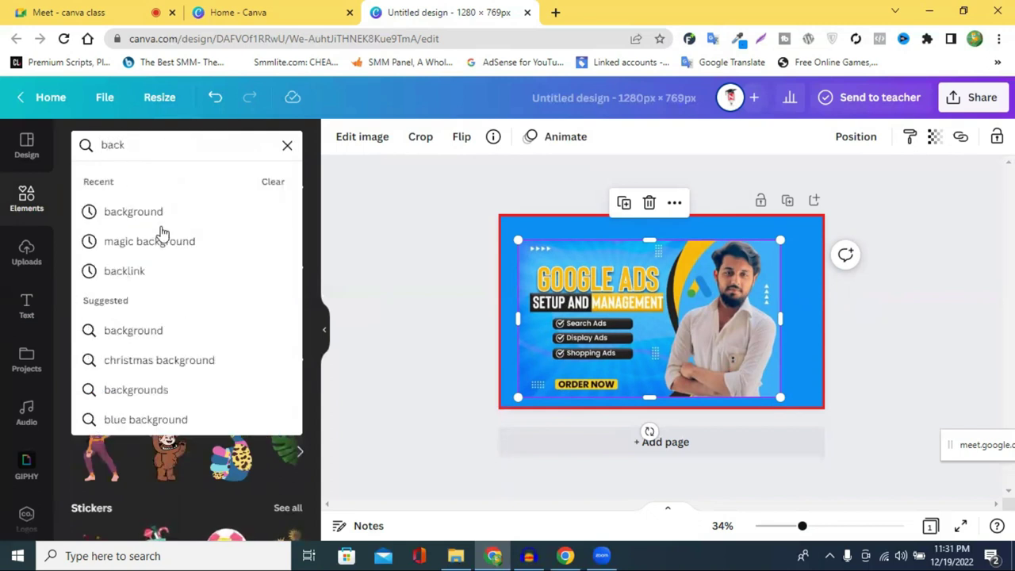
{"action": "left_click", "coordinate": [161, 215]}
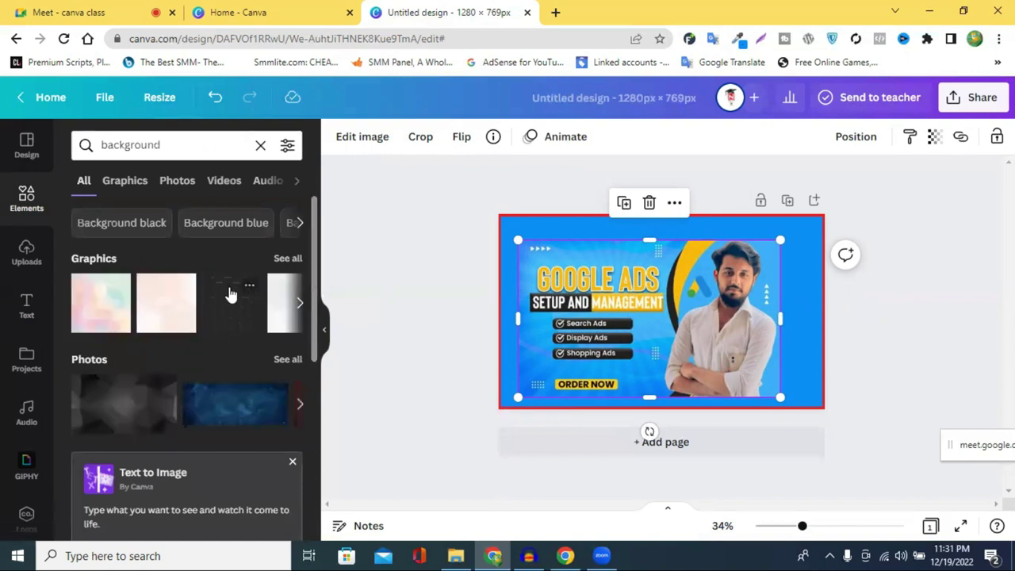
{"action": "scroll", "coordinate": [230, 294], "scroll_direction": "down", "scroll_amount": 2}
{"action": "left_click", "coordinate": [127, 184]}
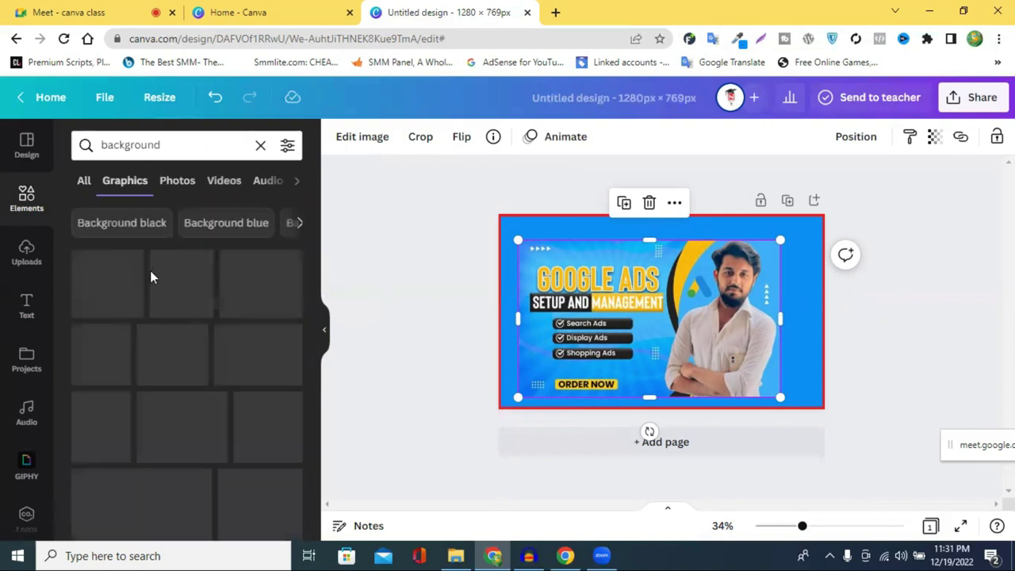
- Look through the background graphics for a blue design that suits the Google Ads image
{"action": "scroll", "coordinate": [195, 313], "scroll_direction": "down", "scroll_amount": 5}
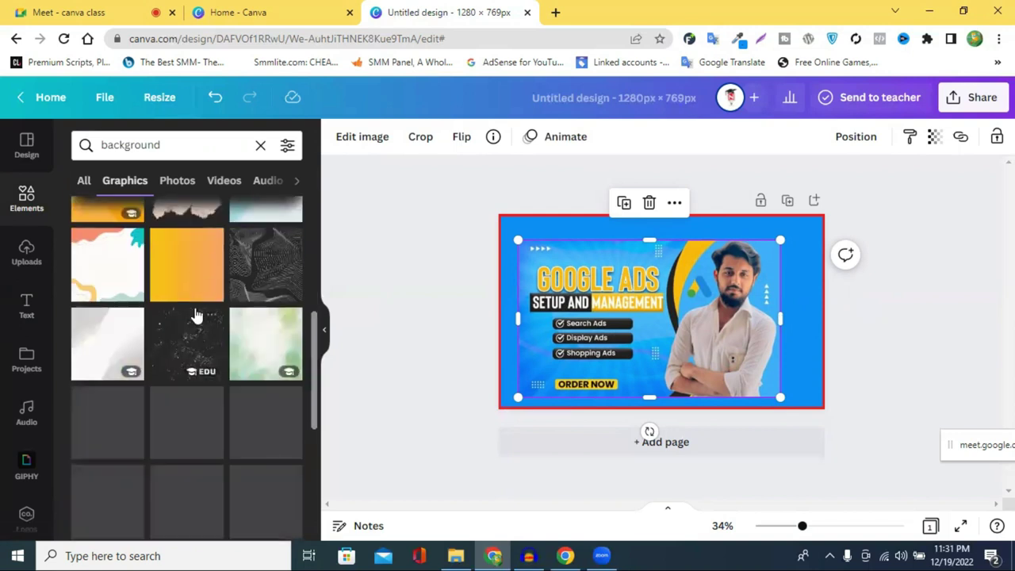
{"action": "scroll", "coordinate": [195, 315], "scroll_direction": "down", "scroll_amount": 1}
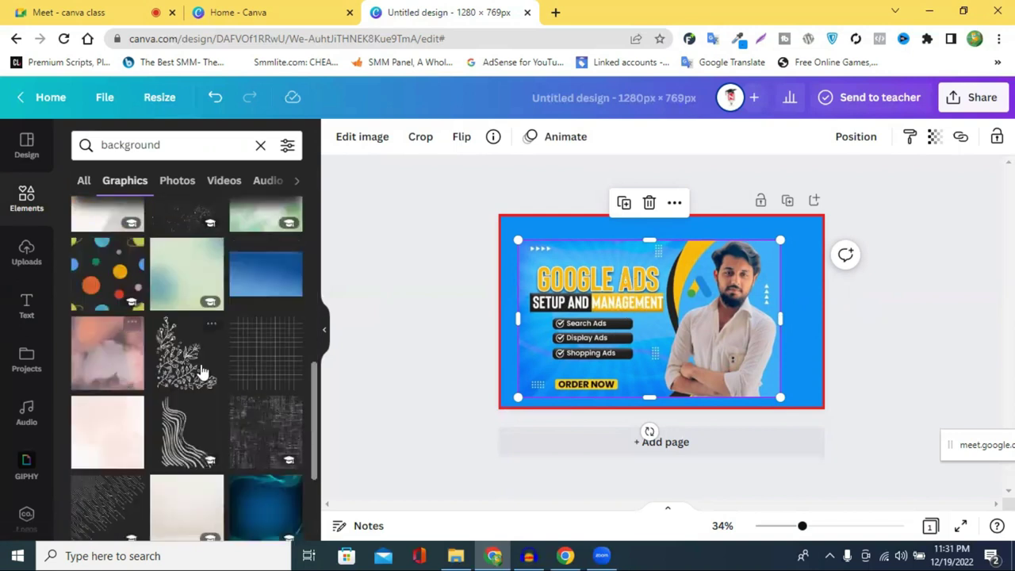
{"action": "scroll", "coordinate": [203, 371], "scroll_direction": "down", "scroll_amount": 5}
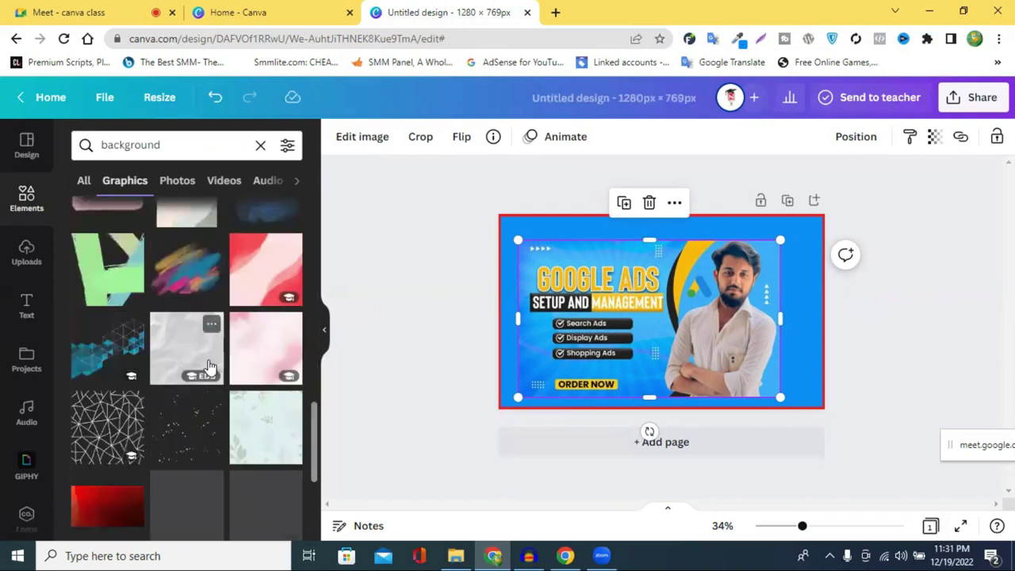
{"action": "scroll", "coordinate": [209, 367], "scroll_direction": "down", "scroll_amount": 3}
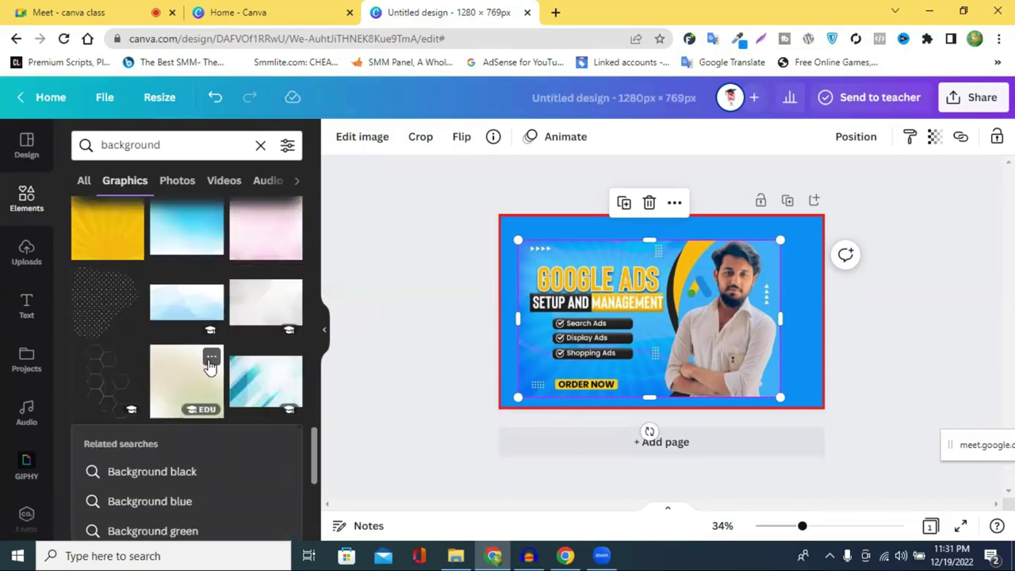
{"action": "scroll", "coordinate": [210, 367], "scroll_direction": "down", "scroll_amount": 5}
{"action": "scroll", "coordinate": [210, 367], "scroll_direction": "down", "scroll_amount": 3}
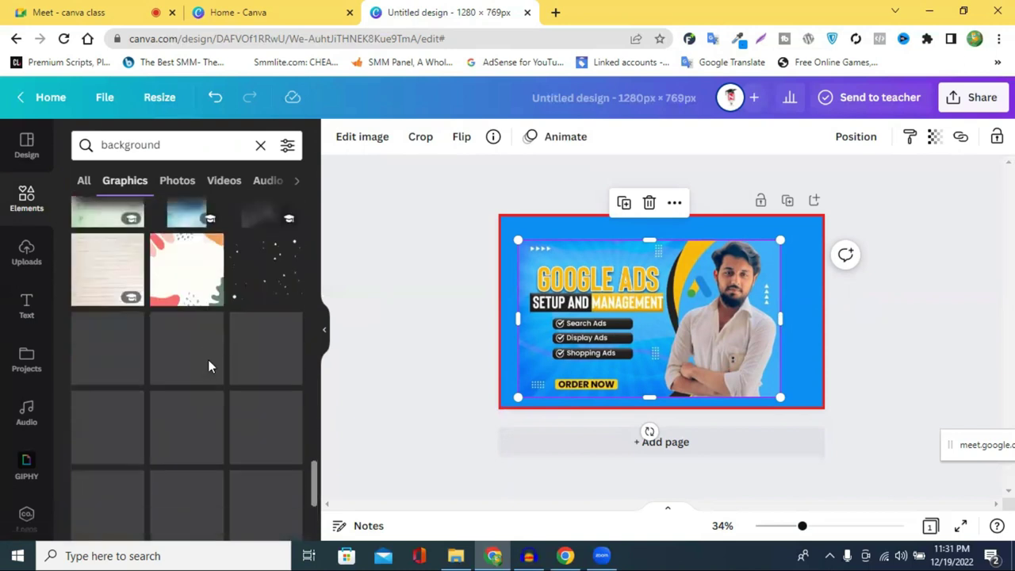
{"action": "scroll", "coordinate": [210, 367], "scroll_direction": "down", "scroll_amount": 5}
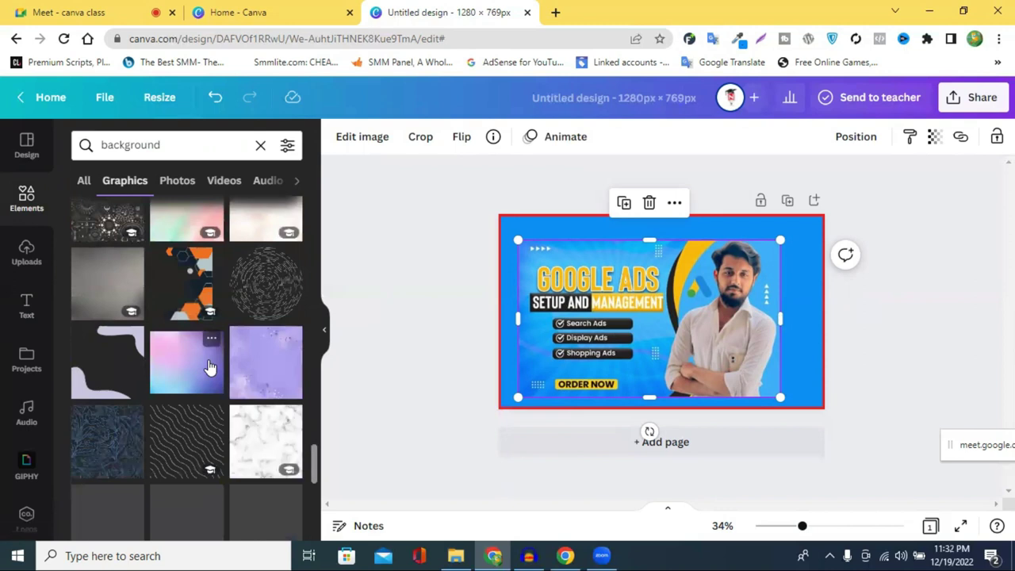
{"action": "scroll", "coordinate": [210, 367], "scroll_direction": "down", "scroll_amount": 2}
{"action": "scroll", "coordinate": [208, 363], "scroll_direction": "up", "scroll_amount": 1}
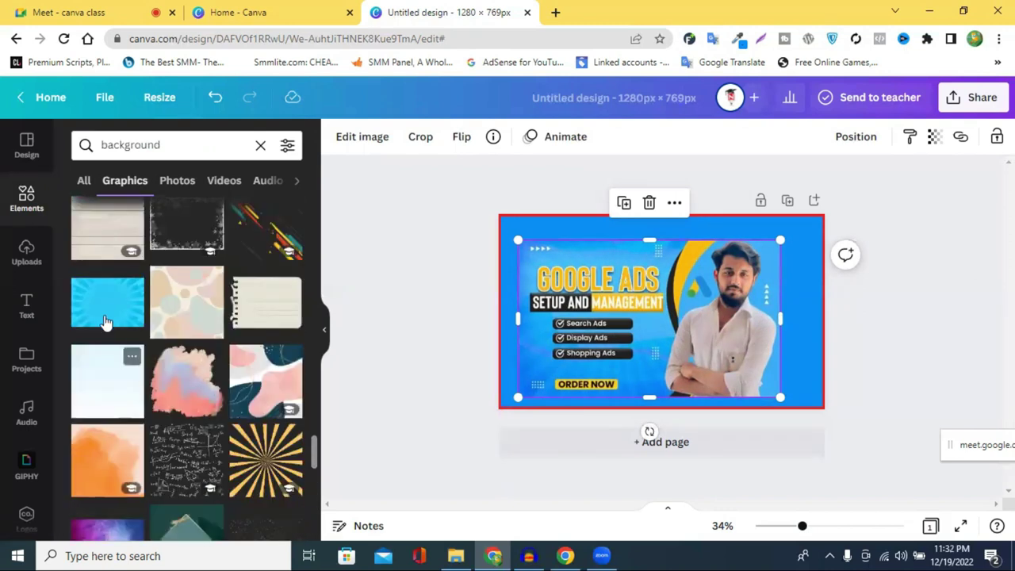
- Try the light-blue sunburst graphic on the page, moving and enlarging it, and delete it
{"action": "left_click", "coordinate": [103, 313]}
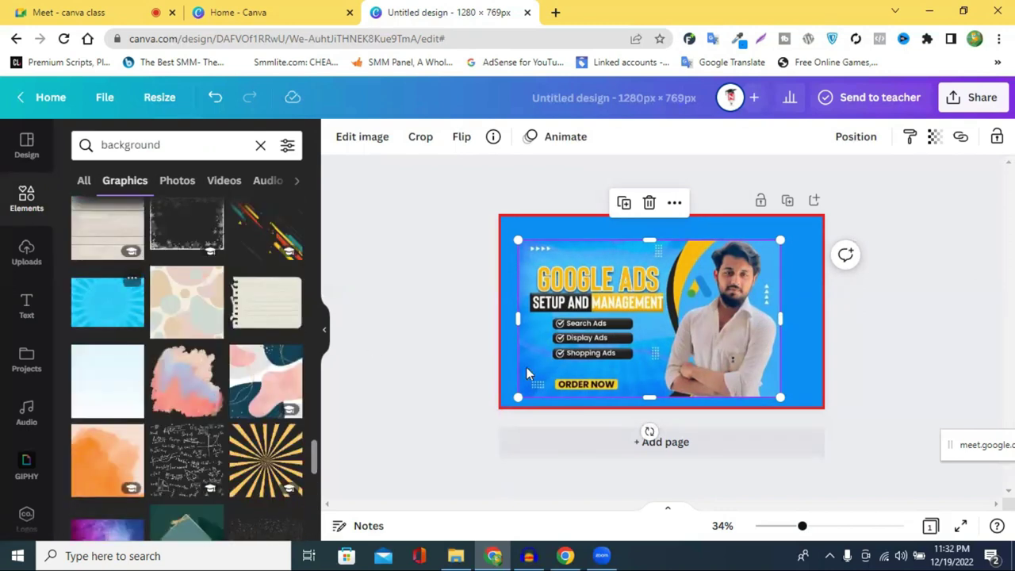
{"action": "left_click_drag", "start_coordinate": [789, 340], "coordinate": [647, 332]}
{"action": "left_click_drag", "start_coordinate": [768, 394], "coordinate": [834, 414]}
{"action": "left_click_drag", "start_coordinate": [752, 273], "coordinate": [829, 297]}
{"action": "key", "text": "Delete"}
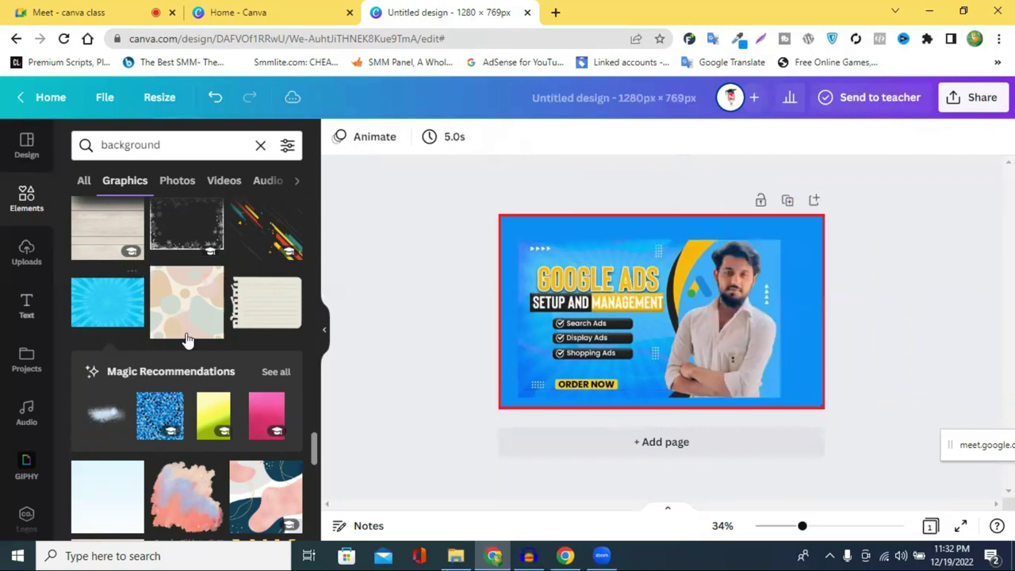
- Look further through the background graphics for a darker blue gradient that suits the Google Ads image
{"action": "scroll", "coordinate": [232, 378], "scroll_direction": "down", "scroll_amount": 3}
{"action": "scroll", "coordinate": [232, 377], "scroll_direction": "down", "scroll_amount": 3}
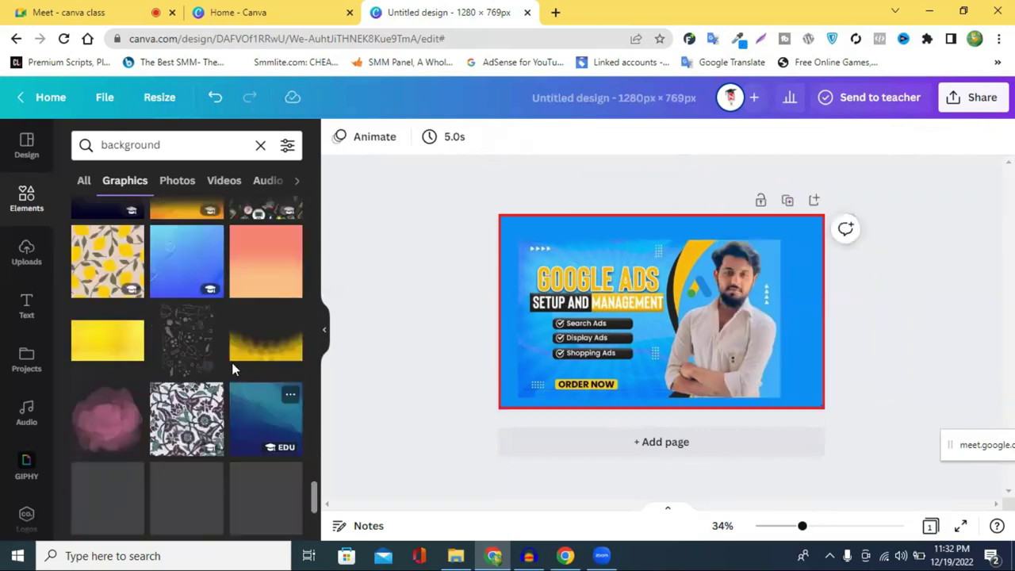
{"action": "scroll", "coordinate": [231, 364], "scroll_direction": "down", "scroll_amount": 3}
{"action": "scroll", "coordinate": [259, 286], "scroll_direction": "down", "scroll_amount": 2}
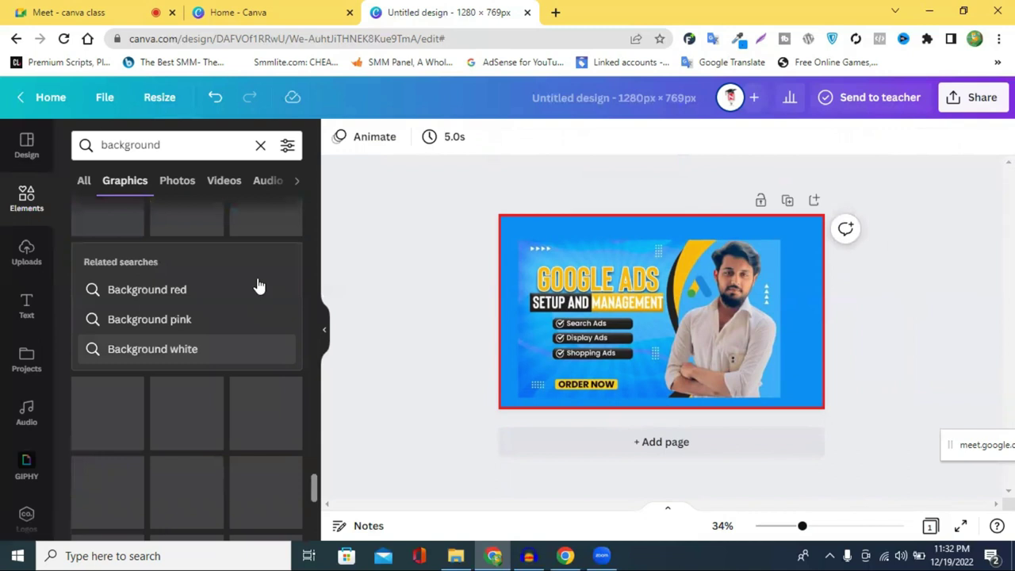
{"action": "scroll", "coordinate": [259, 286], "scroll_direction": "down", "scroll_amount": 2}
{"action": "scroll", "coordinate": [260, 286], "scroll_direction": "down", "scroll_amount": 3}
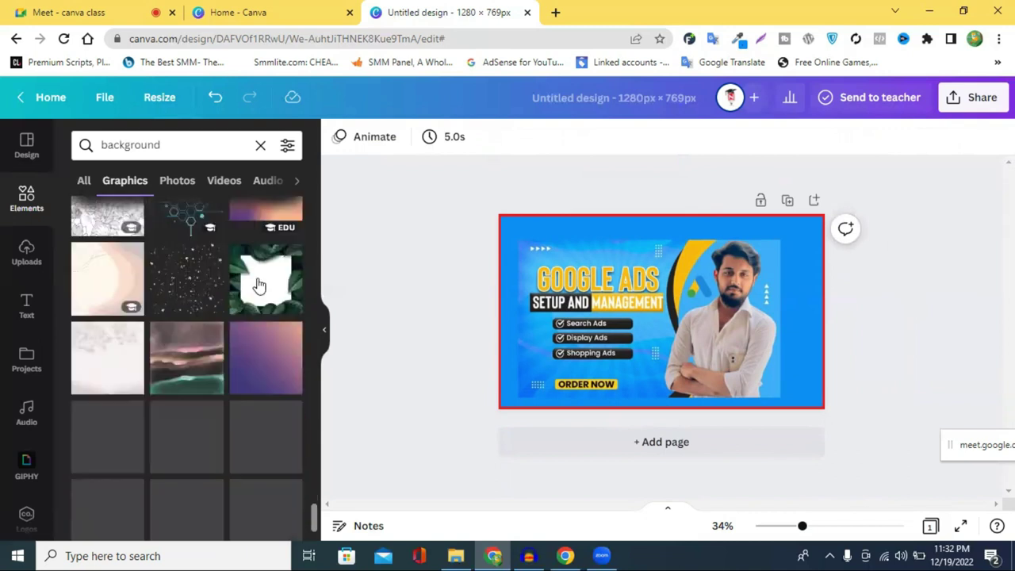
{"action": "scroll", "coordinate": [260, 286], "scroll_direction": "down", "scroll_amount": 2}
{"action": "scroll", "coordinate": [258, 283], "scroll_direction": "down", "scroll_amount": 3}
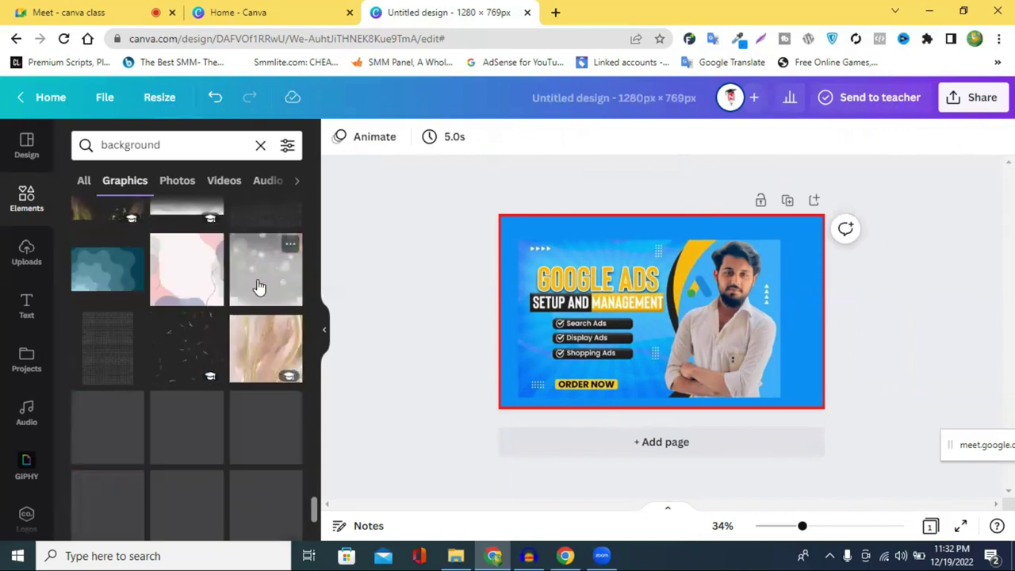
{"action": "scroll", "coordinate": [259, 286], "scroll_direction": "down", "scroll_amount": 1}
{"action": "scroll", "coordinate": [259, 286], "scroll_direction": "down", "scroll_amount": 2}
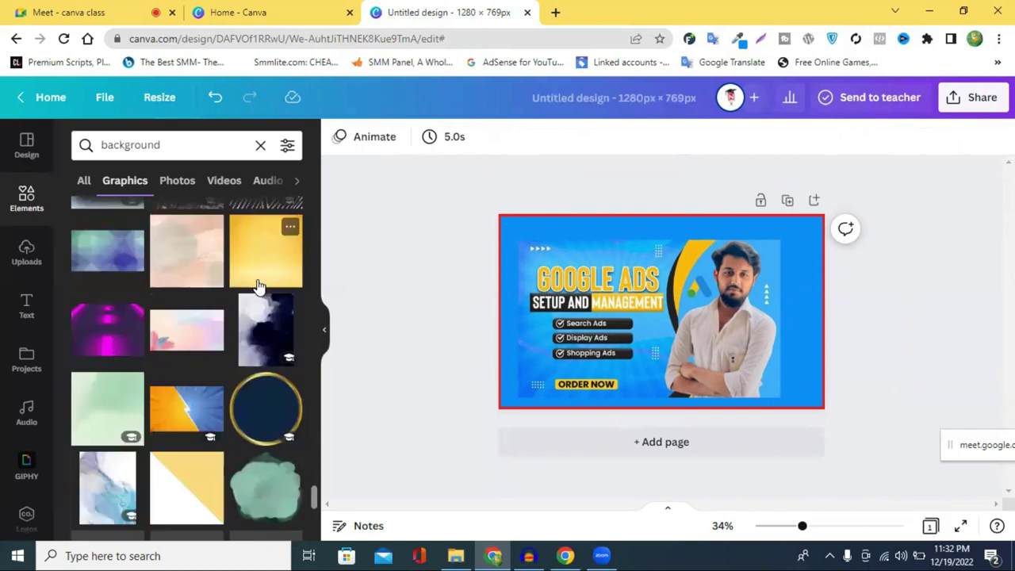
{"action": "scroll", "coordinate": [258, 285], "scroll_direction": "down", "scroll_amount": 3}
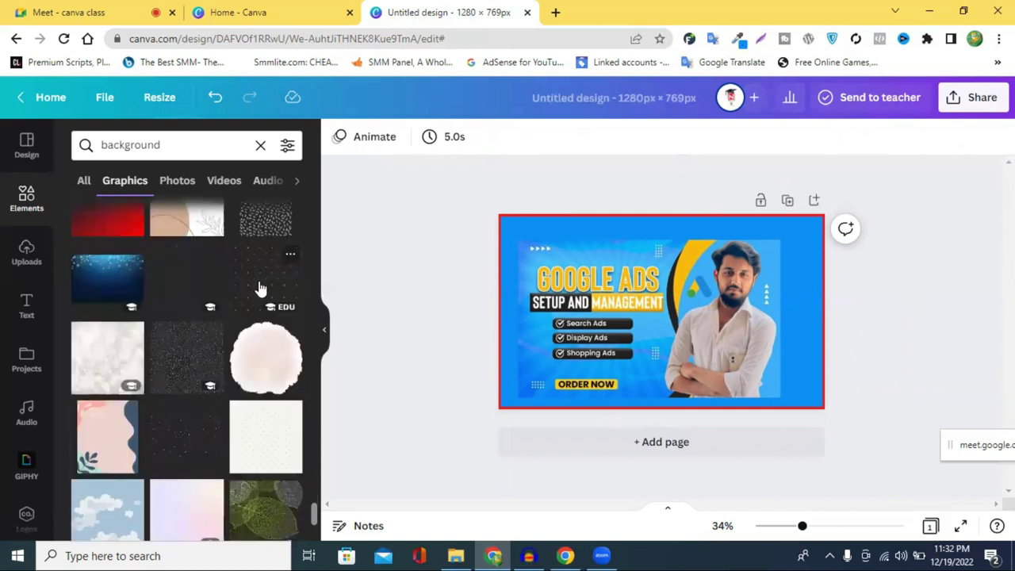
{"action": "scroll", "coordinate": [259, 287], "scroll_direction": "down", "scroll_amount": 3}
{"action": "scroll", "coordinate": [259, 287], "scroll_direction": "down", "scroll_amount": 3}
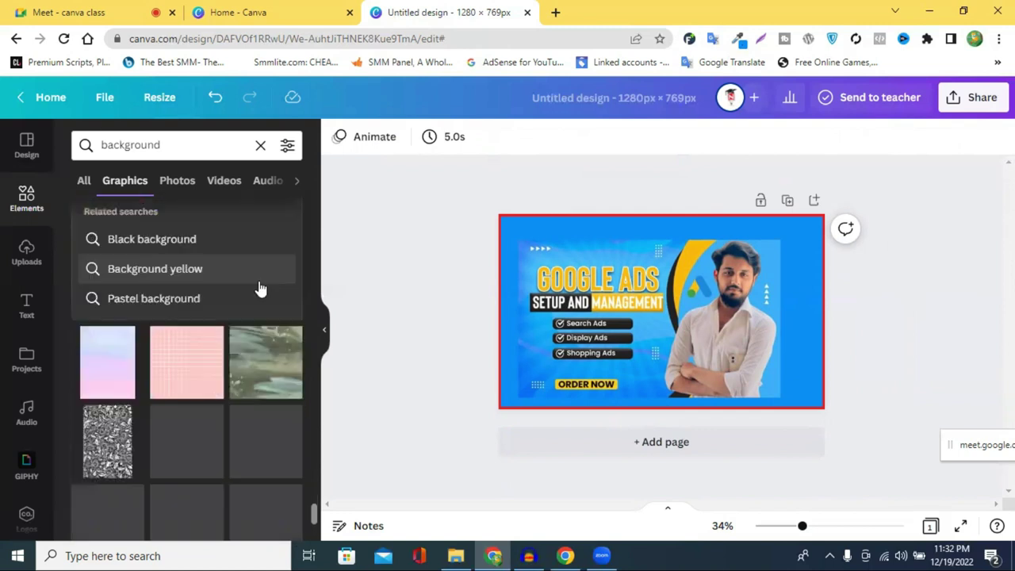
{"action": "scroll", "coordinate": [260, 287], "scroll_direction": "down", "scroll_amount": 3}
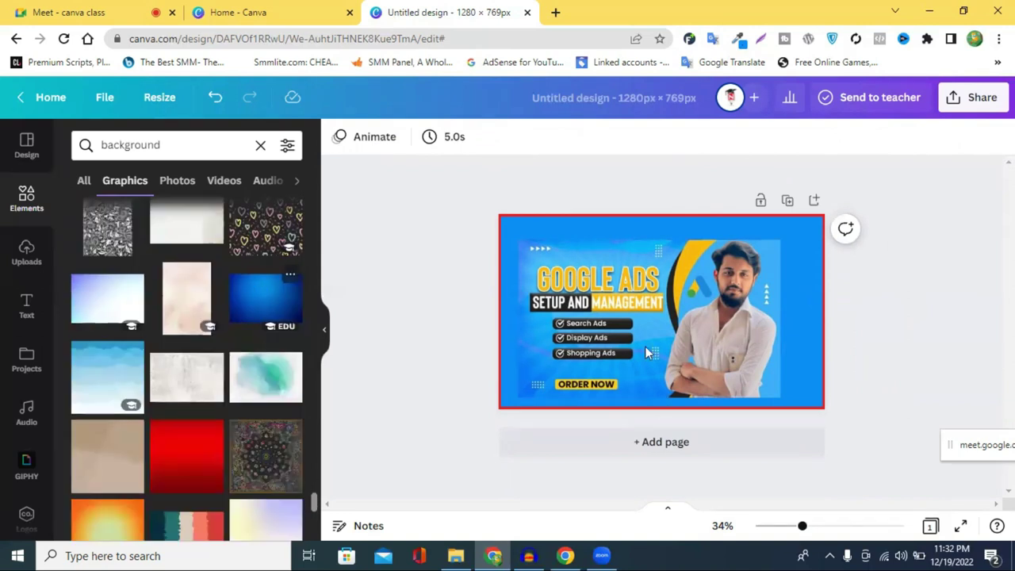
- Add the dark-blue radial gradient graphic to page 1 over the Google Ads image
{"action": "left_click_drag", "start_coordinate": [645, 347], "coordinate": [678, 351]}
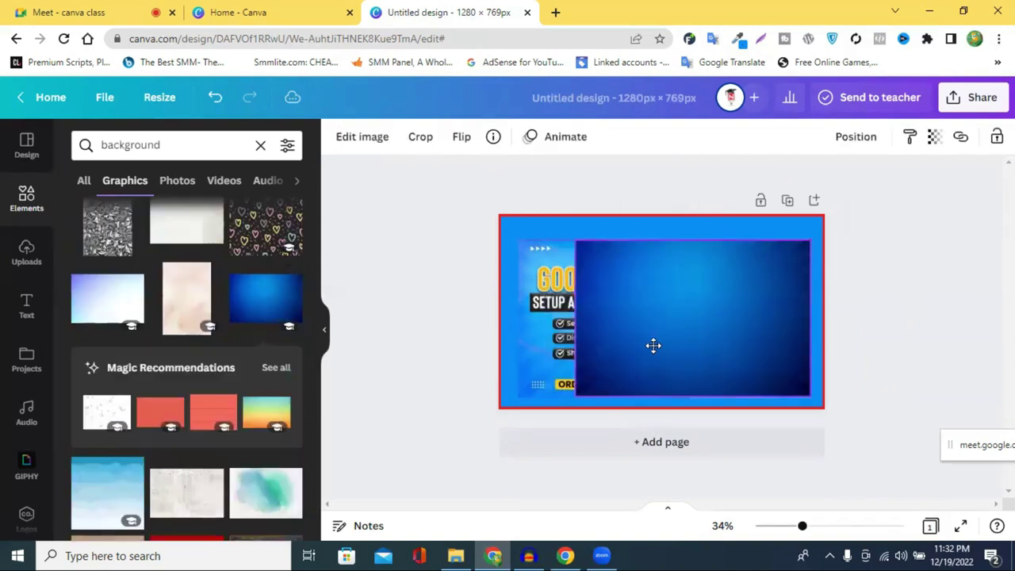
{"action": "key", "text": "ctrl+z"}
{"action": "key", "text": "ctrl+y"}
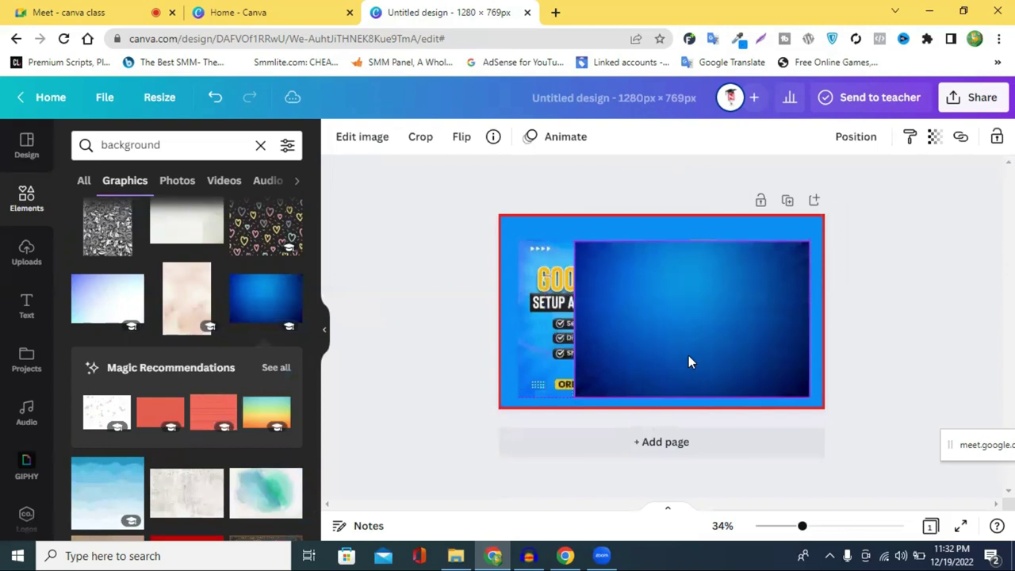
- Add a second page, move the dark-blue gradient graphic onto it and enlarge it to fill the whole page
{"action": "left_click", "coordinate": [634, 444]}
{"action": "left_click_drag", "start_coordinate": [692, 418], "coordinate": [587, 328]}
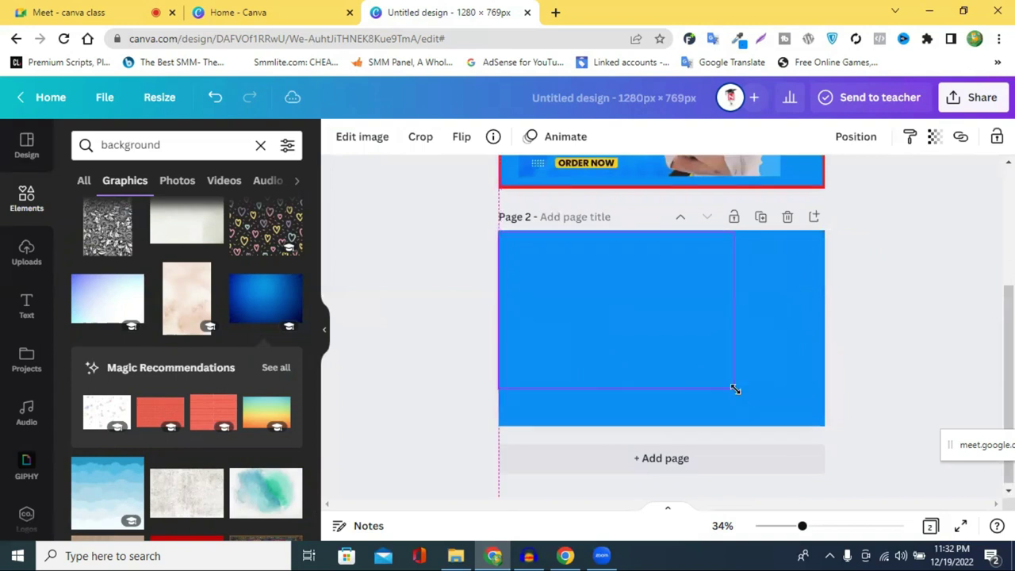
{"action": "left_click_drag", "start_coordinate": [823, 414], "coordinate": [848, 432]}
{"action": "left_click_drag", "start_coordinate": [782, 358], "coordinate": [785, 364]}
{"action": "left_click", "coordinate": [896, 357]}
{"action": "scroll", "coordinate": [896, 356], "scroll_direction": "up", "scroll_amount": 2}
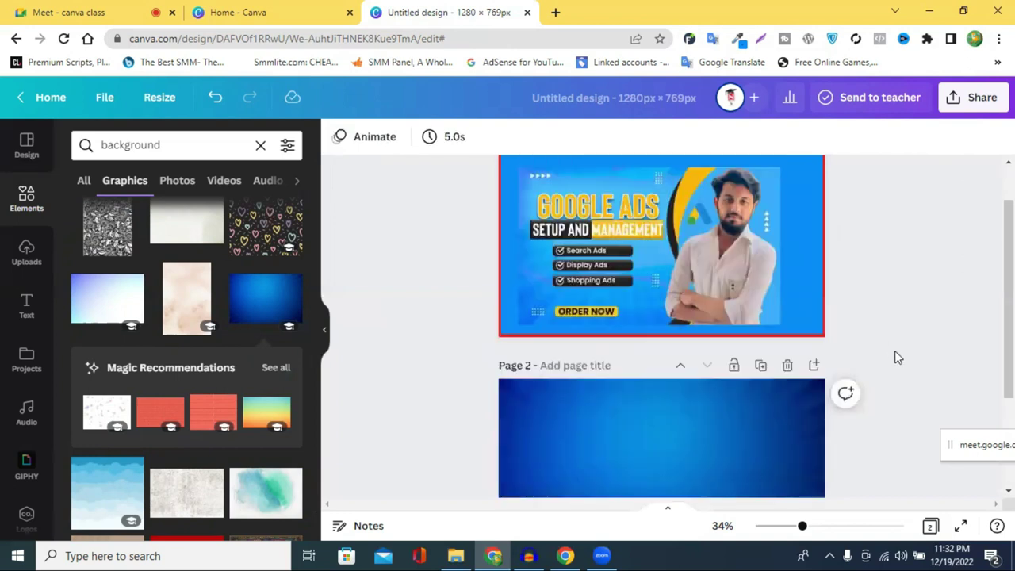
{"action": "scroll", "coordinate": [669, 318], "scroll_direction": "down", "scroll_amount": 2}
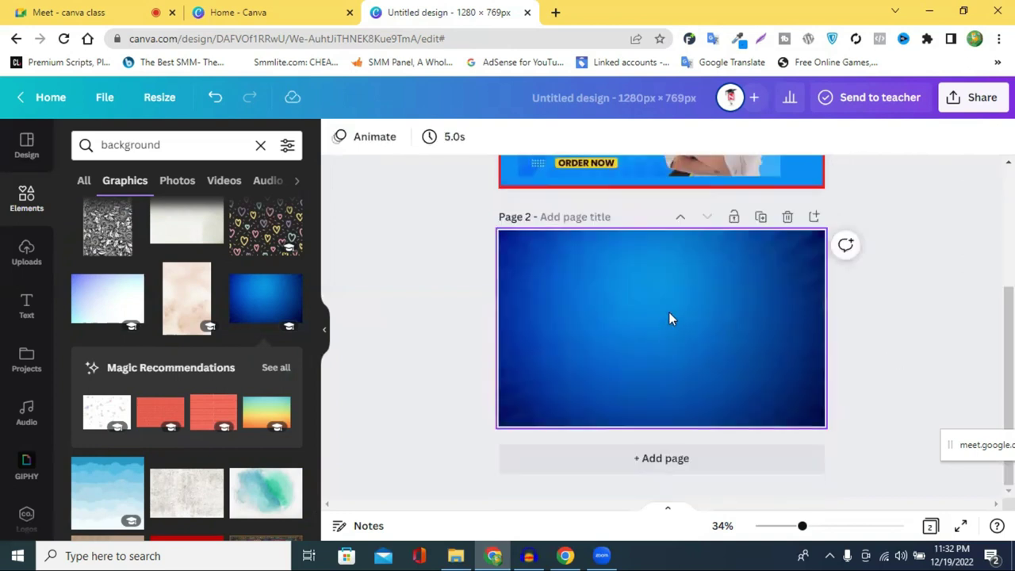
- Adjust the gradient background on page 2 to saturation 84, contrast -25 and brightness 31
{"action": "left_click", "coordinate": [581, 279]}
{"action": "scroll", "coordinate": [766, 469], "scroll_direction": "up", "scroll_amount": 2}
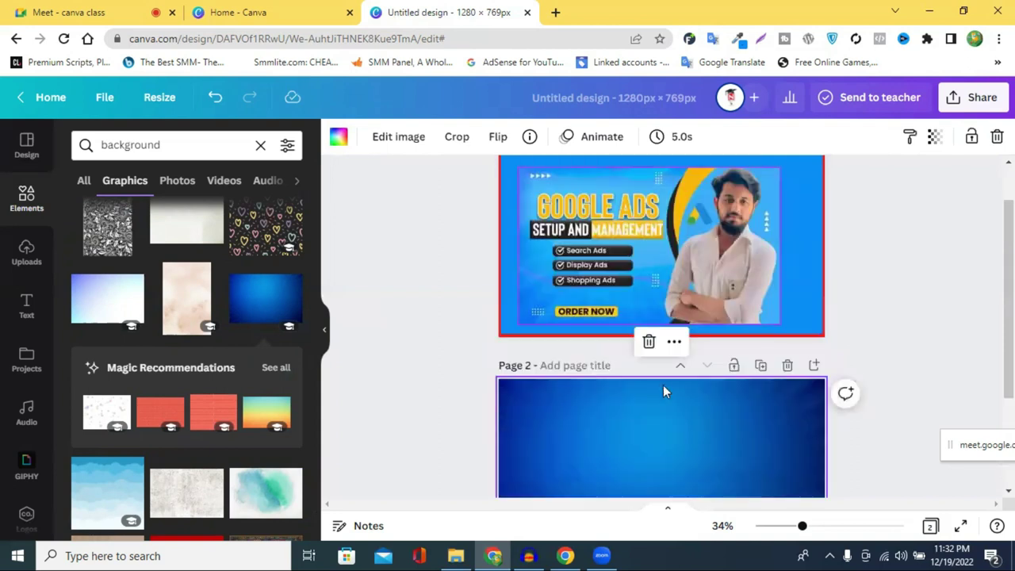
{"action": "scroll", "coordinate": [664, 391], "scroll_direction": "down", "scroll_amount": 1}
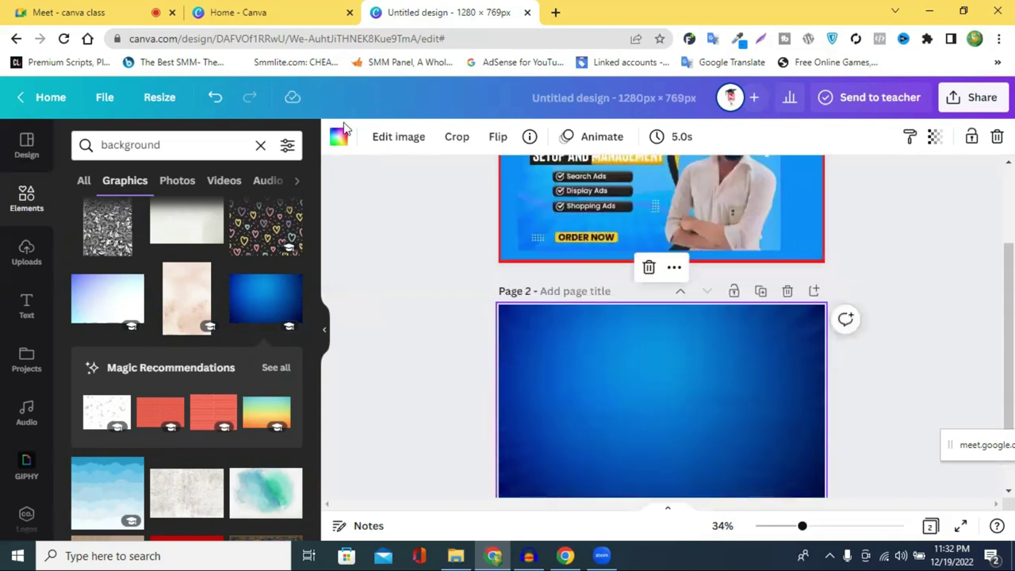
{"action": "left_click", "coordinate": [399, 136]}
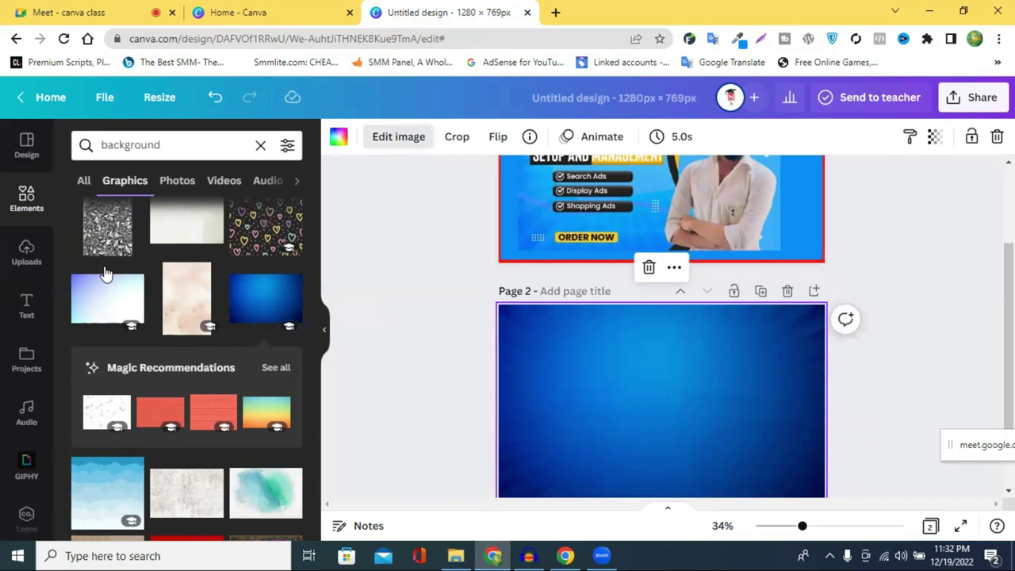
{"action": "left_click_drag", "start_coordinate": [188, 287], "coordinate": [287, 289]}
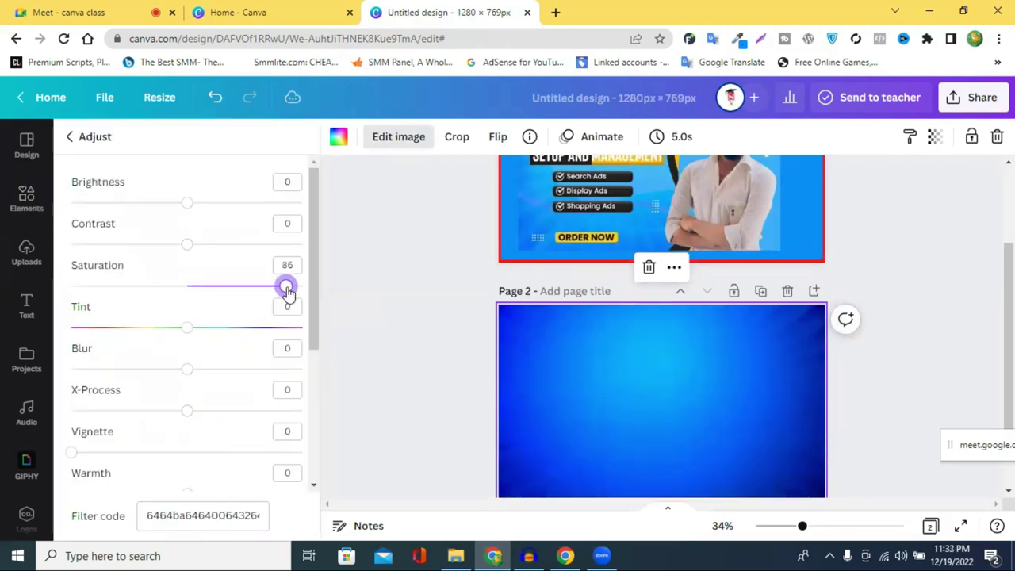
{"action": "left_click", "coordinate": [214, 248]}
{"action": "left_click", "coordinate": [163, 248]}
{"action": "left_click", "coordinate": [223, 203]}
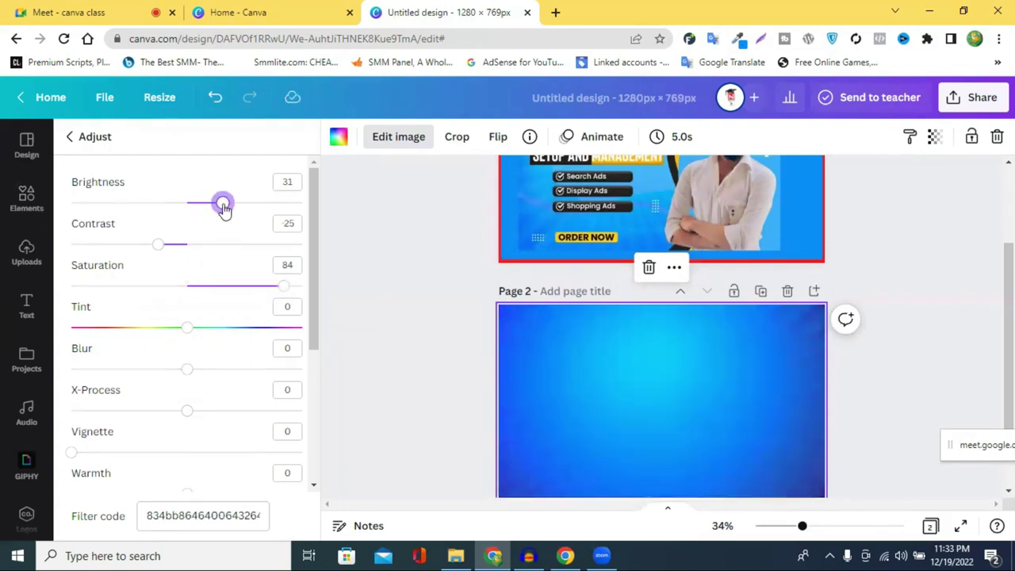
{"action": "left_click", "coordinate": [880, 343]}
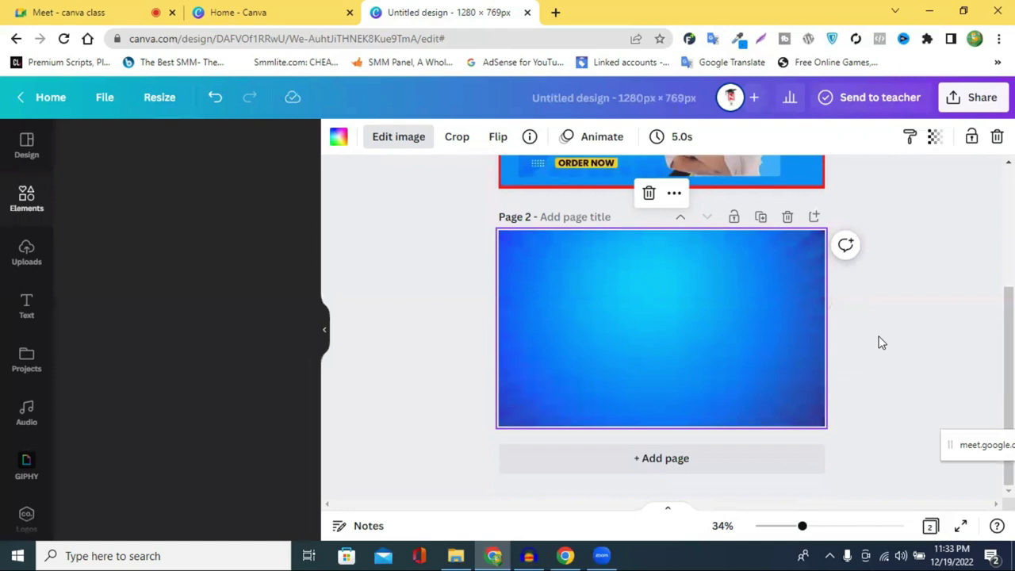
{"action": "scroll", "coordinate": [653, 278], "scroll_direction": "down", "scroll_amount": 2}
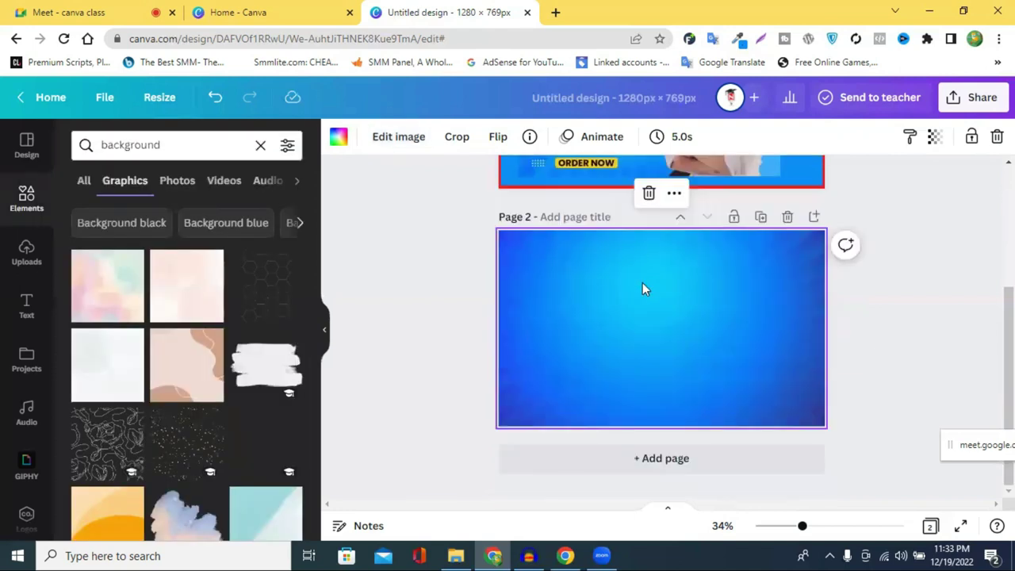
{"action": "scroll", "coordinate": [642, 288], "scroll_direction": "up", "scroll_amount": 2}
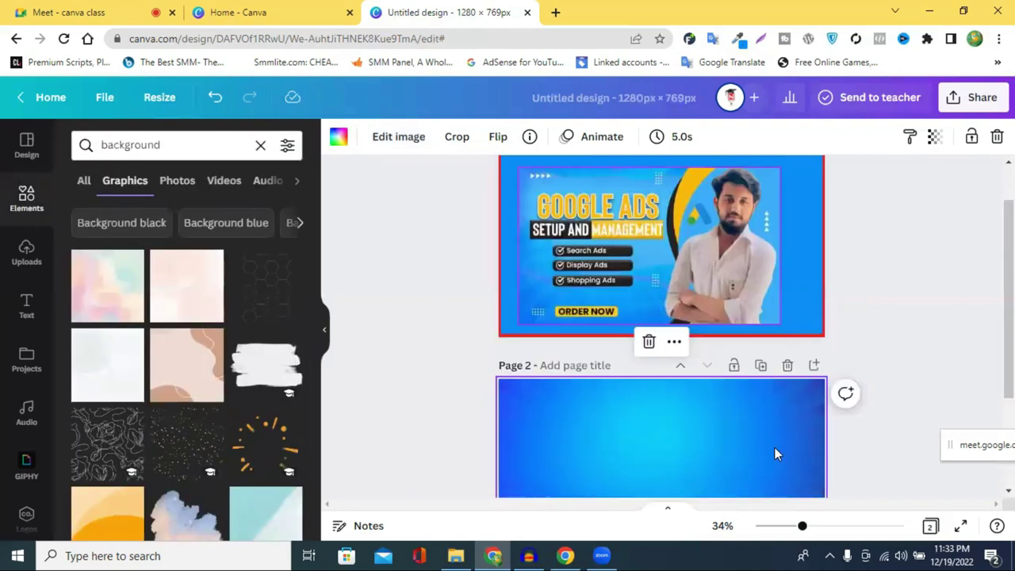
- Increase the X-Process adjustment of the gradient background on page 2
{"action": "left_click", "coordinate": [404, 146]}
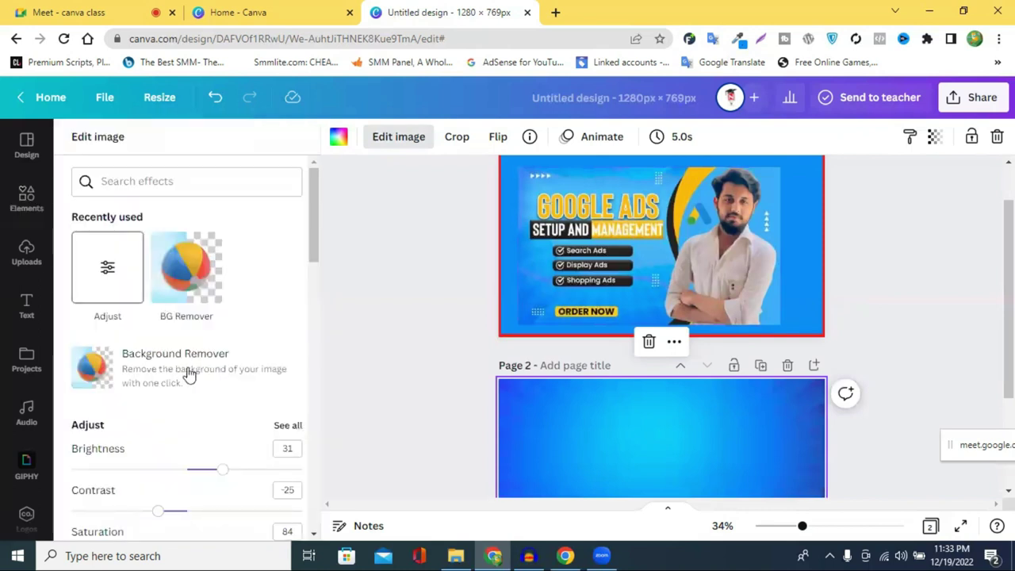
{"action": "left_click", "coordinate": [187, 386]}
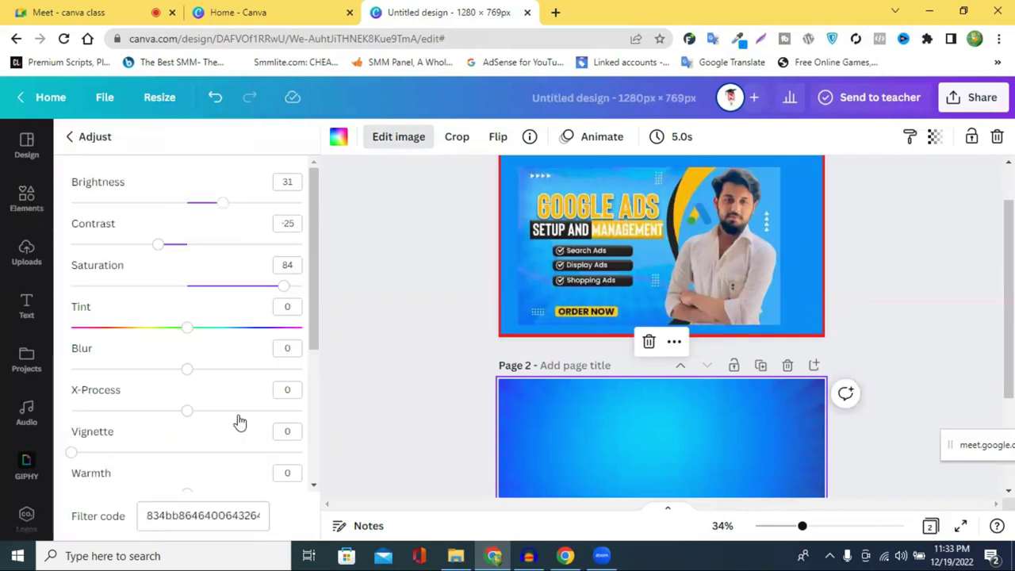
{"action": "left_click_drag", "start_coordinate": [239, 421], "coordinate": [222, 421]}
{"action": "left_click", "coordinate": [912, 339]}
{"action": "scroll", "coordinate": [910, 339], "scroll_direction": "down", "scroll_amount": 2}
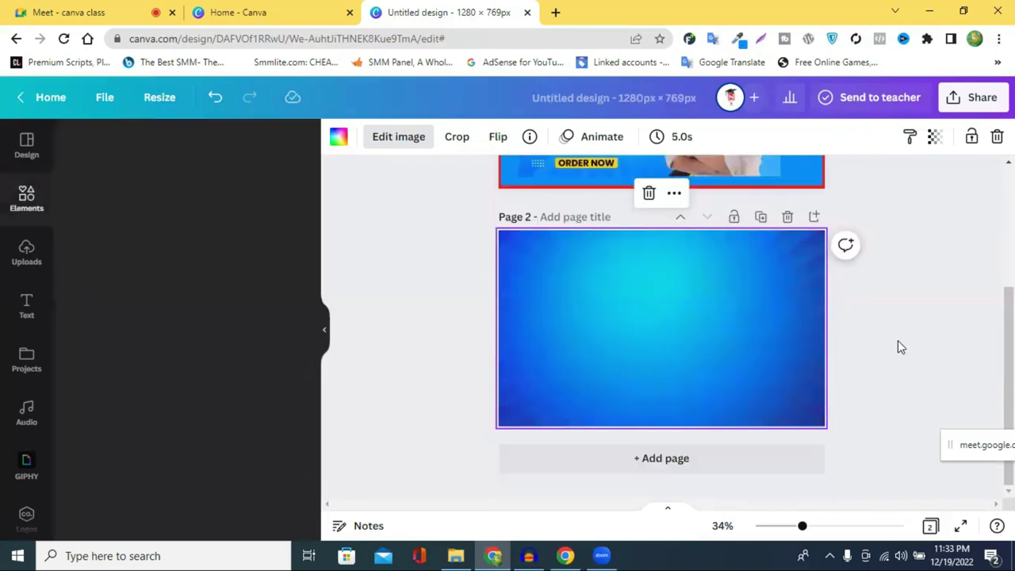
{"action": "scroll", "coordinate": [557, 304], "scroll_direction": "up", "scroll_amount": 3}
- Move the Google Ads image right and up, and copy the top and left red border lines from page 1 to page 2
{"action": "left_click_drag", "start_coordinate": [557, 304], "coordinate": [580, 289]}
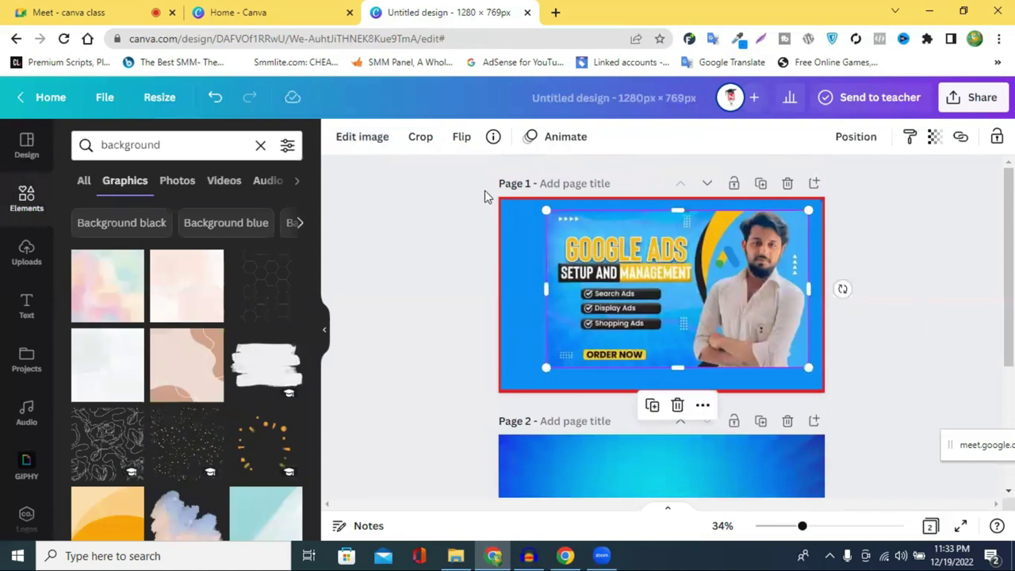
{"action": "left_click", "coordinate": [500, 207]}
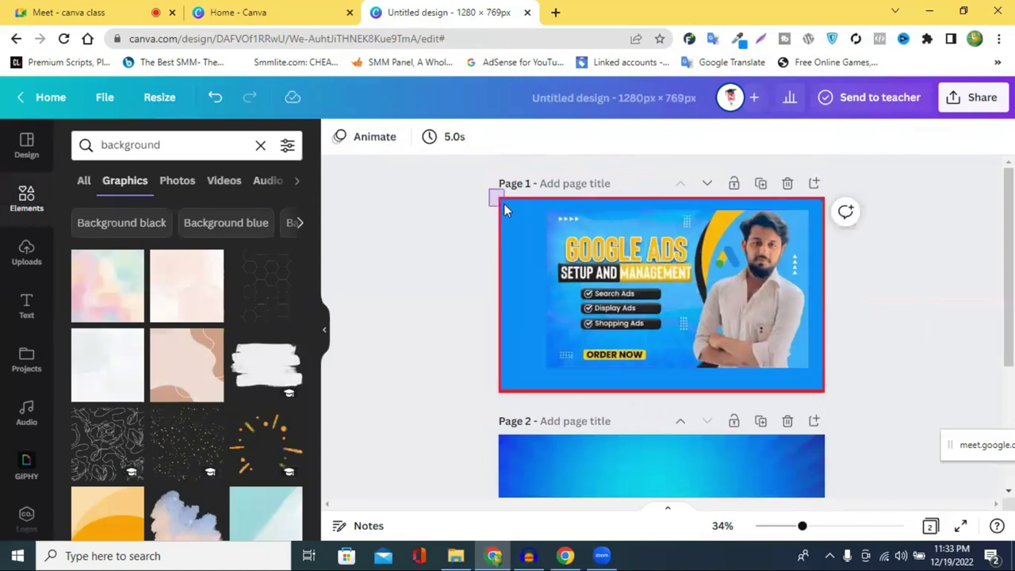
{"action": "left_click_drag", "start_coordinate": [504, 203], "coordinate": [502, 197]}
{"action": "right_click", "coordinate": [515, 209]}
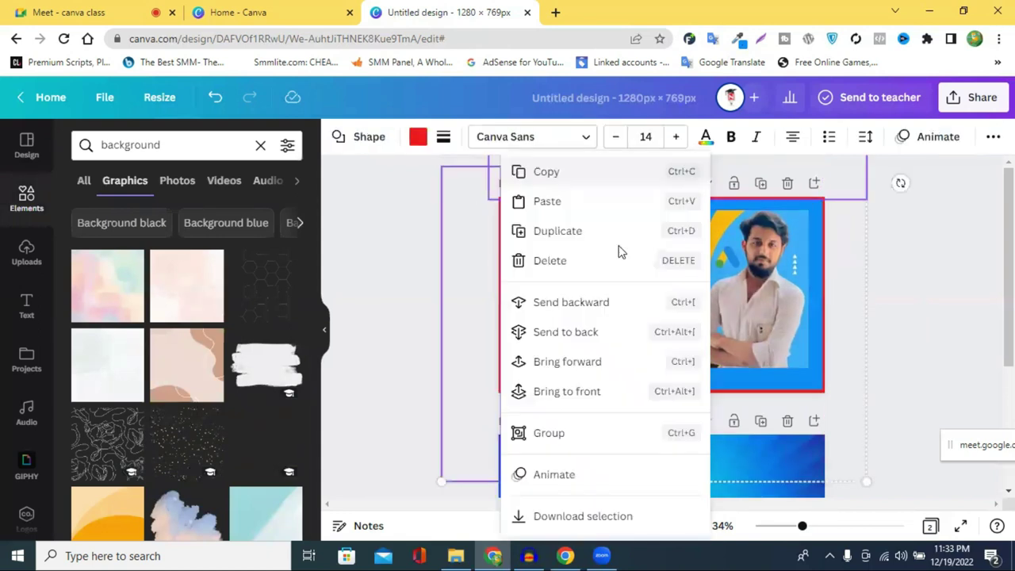
{"action": "scroll", "coordinate": [545, 333], "scroll_direction": "down", "scroll_amount": 3}
{"action": "right_click", "coordinate": [546, 331]}
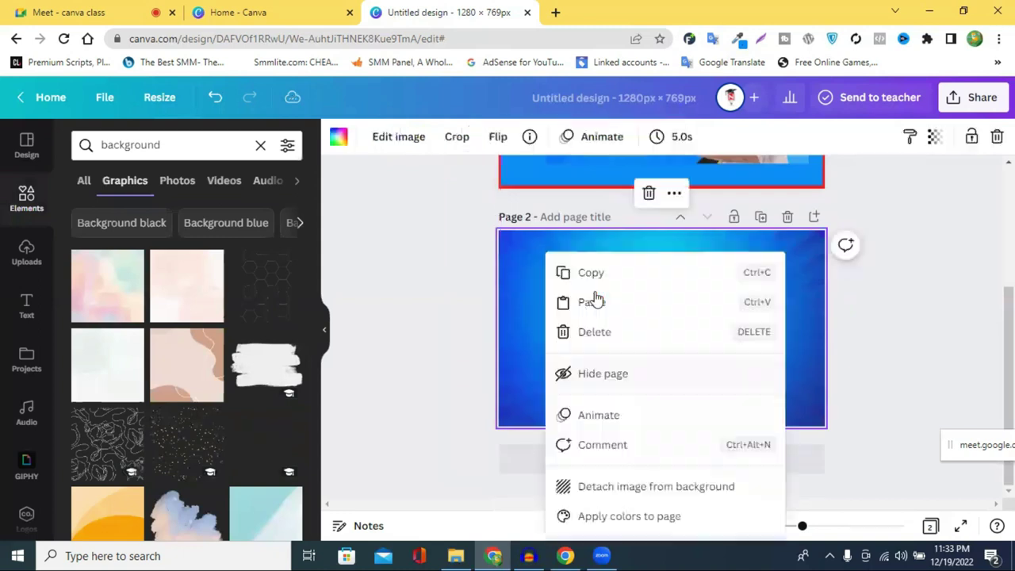
{"action": "left_click", "coordinate": [896, 325]}
{"action": "left_click", "coordinate": [896, 326]}
{"action": "scroll", "coordinate": [888, 321], "scroll_direction": "up", "scroll_amount": 3}
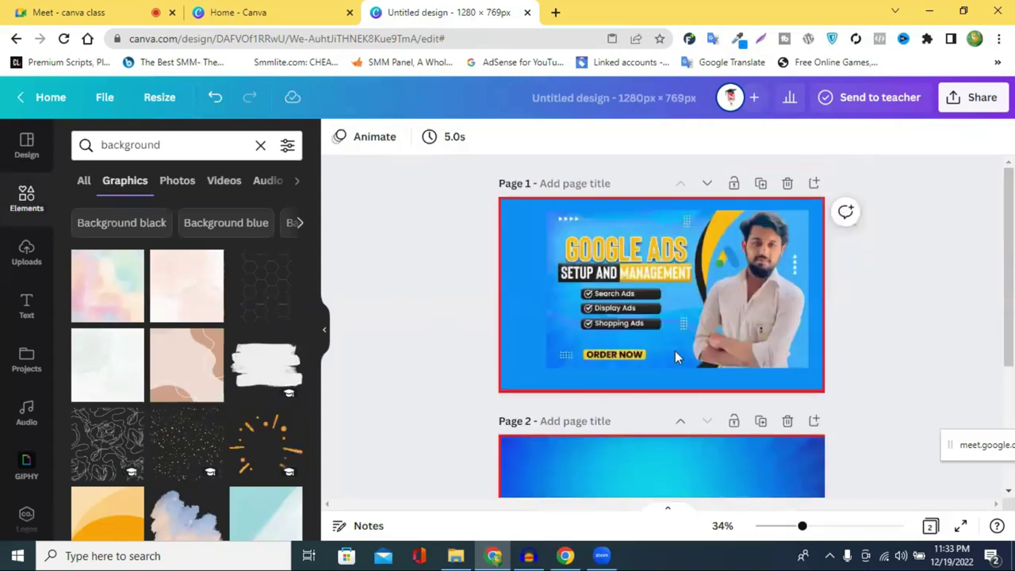
- Try to copy the right and bottom red border lines to page 2, and undo the change to page 2's background
{"action": "scroll", "coordinate": [793, 301], "scroll_direction": "down", "scroll_amount": 2}
{"action": "left_click_drag", "start_coordinate": [815, 245], "coordinate": [820, 245]}
{"action": "right_click", "coordinate": [828, 248]}
{"action": "right_click", "coordinate": [820, 245]}
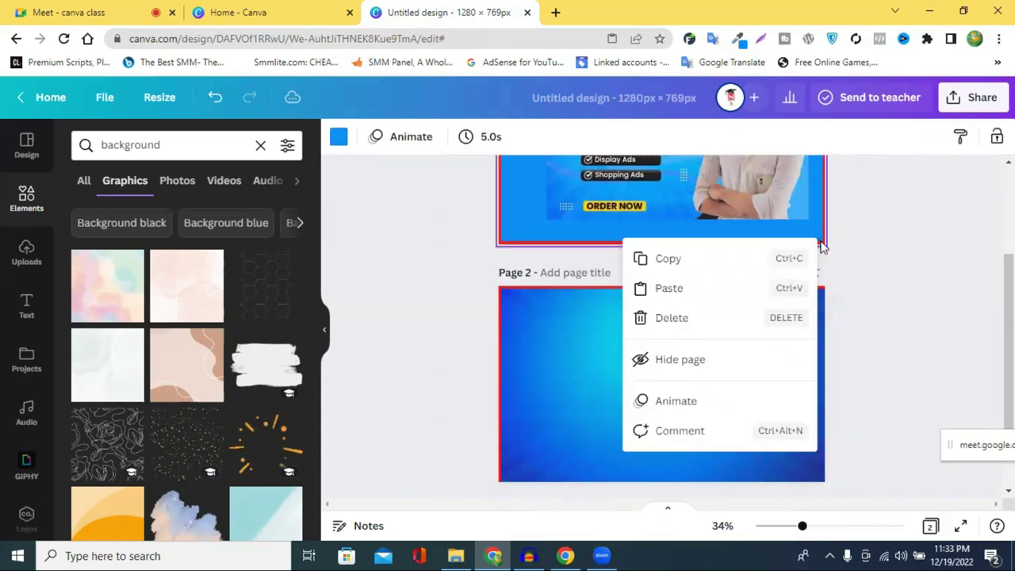
{"action": "left_click", "coordinate": [744, 341]}
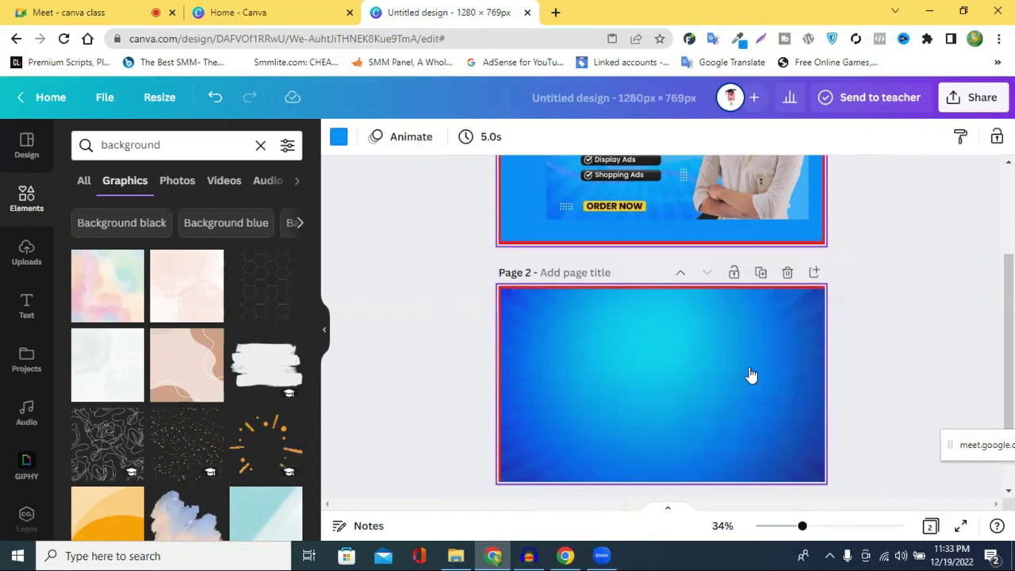
{"action": "scroll", "coordinate": [775, 315], "scroll_direction": "down", "scroll_amount": 1}
{"action": "right_click", "coordinate": [774, 314]}
{"action": "key", "text": "Delete"}
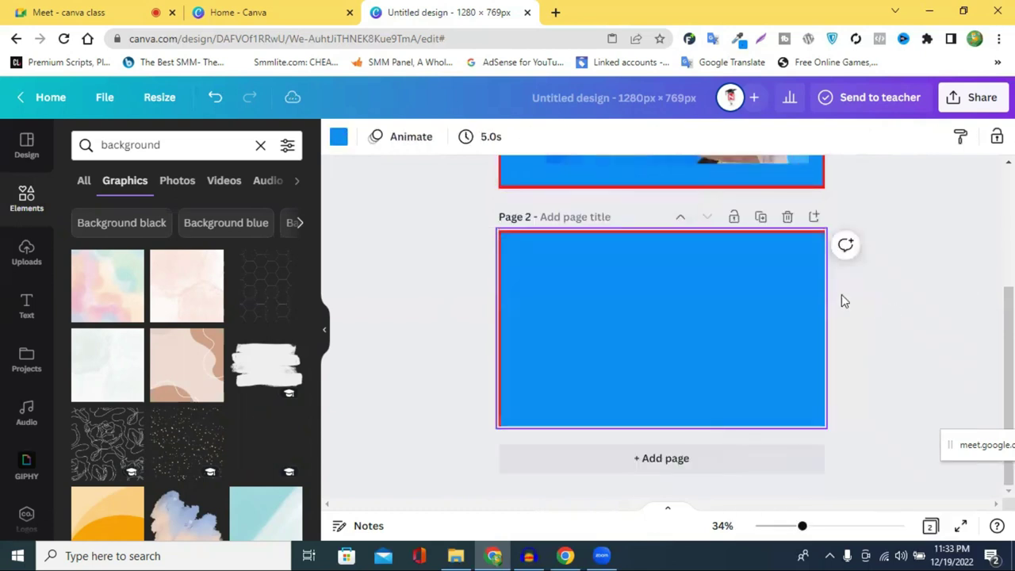
{"action": "left_click", "coordinate": [217, 101]}
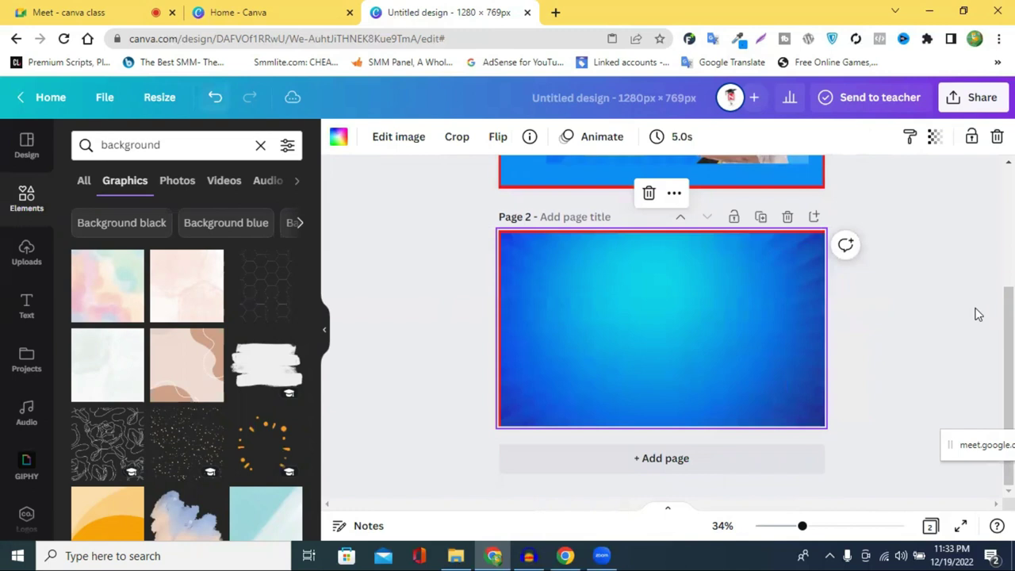
- Copy the right and bottom red border lines from page 1 onto page 2
{"action": "scroll", "coordinate": [843, 263], "scroll_direction": "up", "scroll_amount": 1}
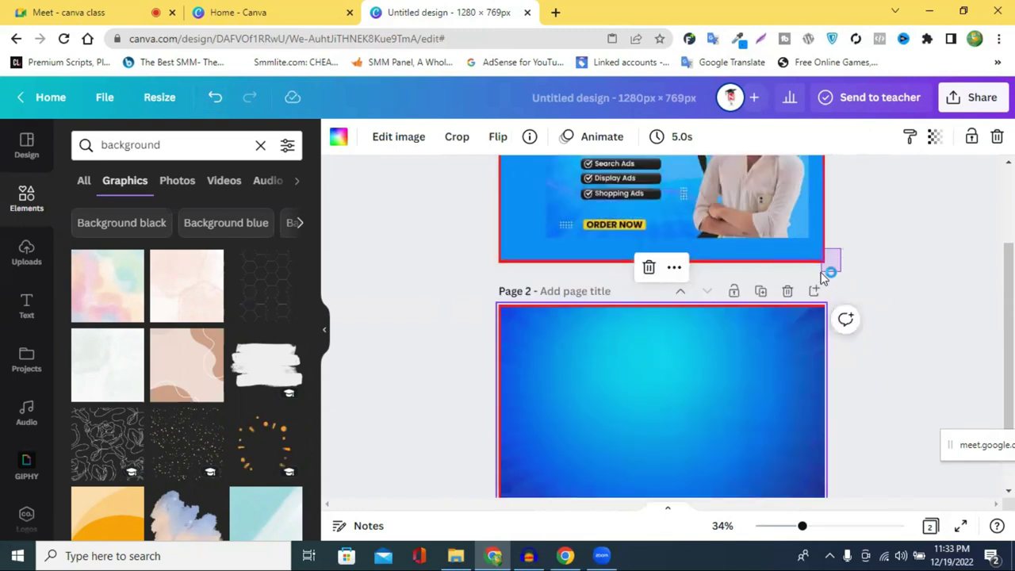
{"action": "left_click", "coordinate": [821, 270]}
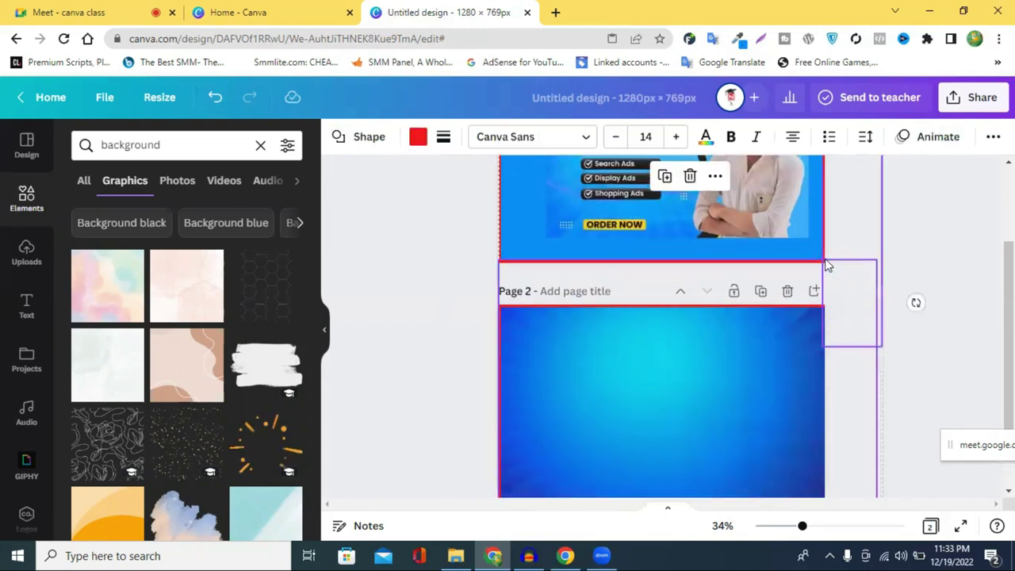
{"action": "right_click", "coordinate": [845, 255]}
{"action": "left_click", "coordinate": [823, 259]}
{"action": "left_click", "coordinate": [824, 263]}
{"action": "right_click", "coordinate": [825, 265]}
{"action": "left_click", "coordinate": [690, 178]}
{"action": "scroll", "coordinate": [743, 292], "scroll_direction": "down", "scroll_amount": 2}
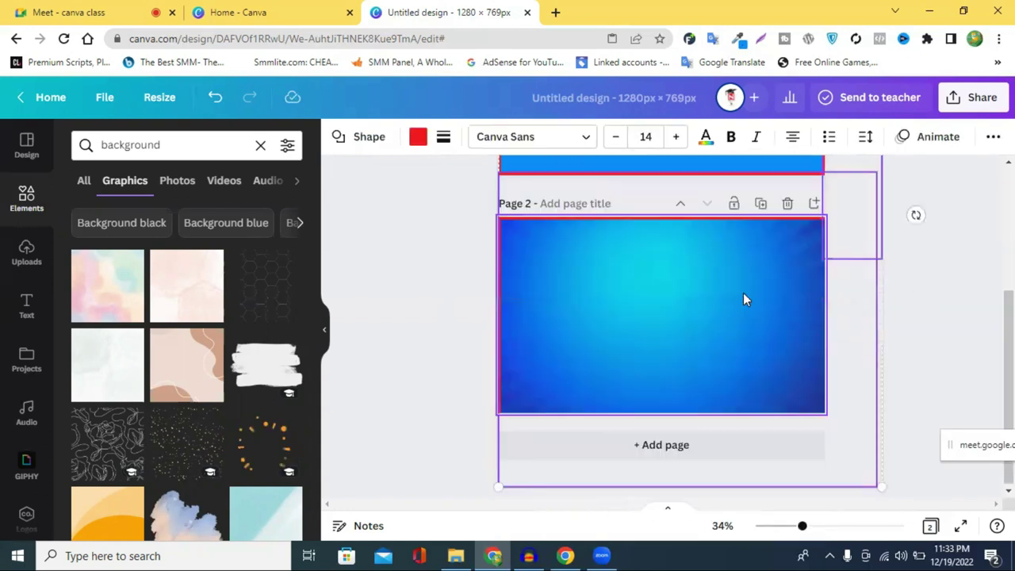
{"action": "right_click", "coordinate": [743, 292]}
{"action": "left_click", "coordinate": [908, 304]}
{"action": "left_click", "coordinate": [924, 305]}
{"action": "scroll", "coordinate": [924, 305], "scroll_direction": "up", "scroll_amount": 1}
{"action": "scroll", "coordinate": [793, 381], "scroll_direction": "down", "scroll_amount": 1}
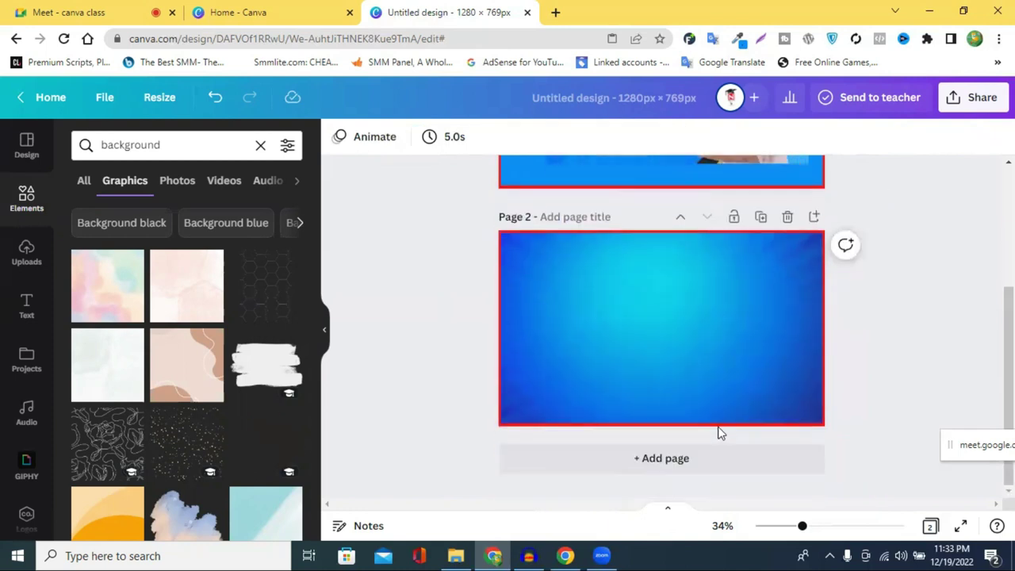
- Compare page 2's background and red border with the Google Ads banner on page 1
{"action": "scroll", "coordinate": [845, 344], "scroll_direction": "up", "scroll_amount": 3}
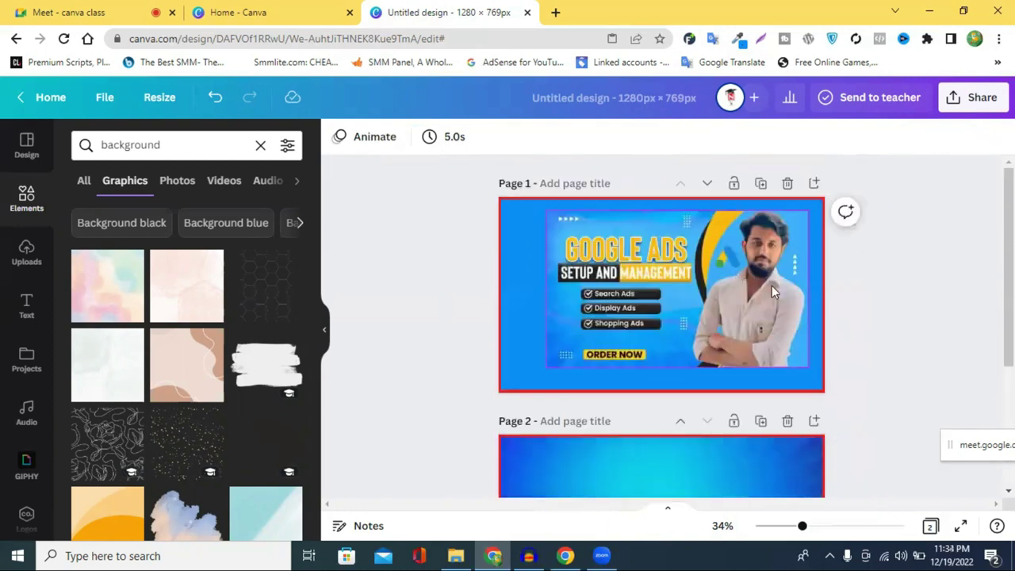
{"action": "scroll", "coordinate": [771, 286], "scroll_direction": "down", "scroll_amount": 2}
{"action": "scroll", "coordinate": [792, 329], "scroll_direction": "up", "scroll_amount": 1}
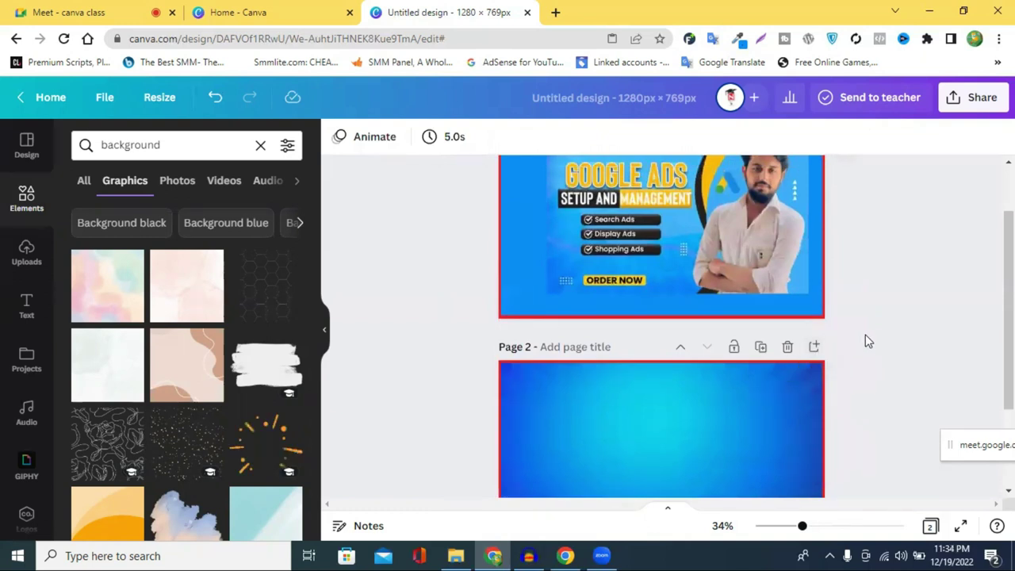
{"action": "scroll", "coordinate": [571, 209], "scroll_direction": "down", "scroll_amount": 1}
{"action": "scroll", "coordinate": [631, 238], "scroll_direction": "up", "scroll_amount": 3}
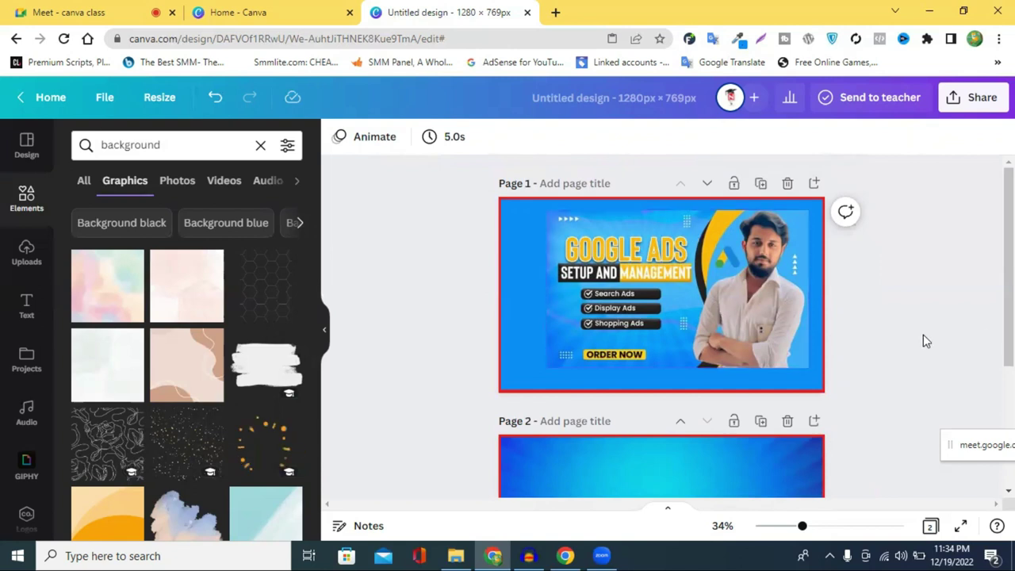
{"action": "scroll", "coordinate": [924, 339], "scroll_direction": "down", "scroll_amount": 3}
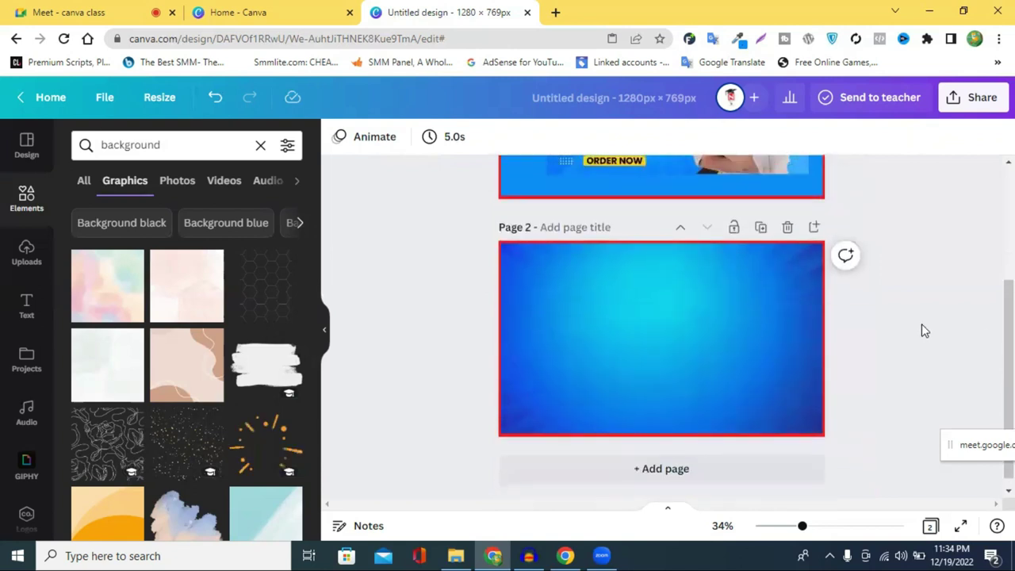
{"action": "scroll", "coordinate": [809, 373], "scroll_direction": "down", "scroll_amount": 1}
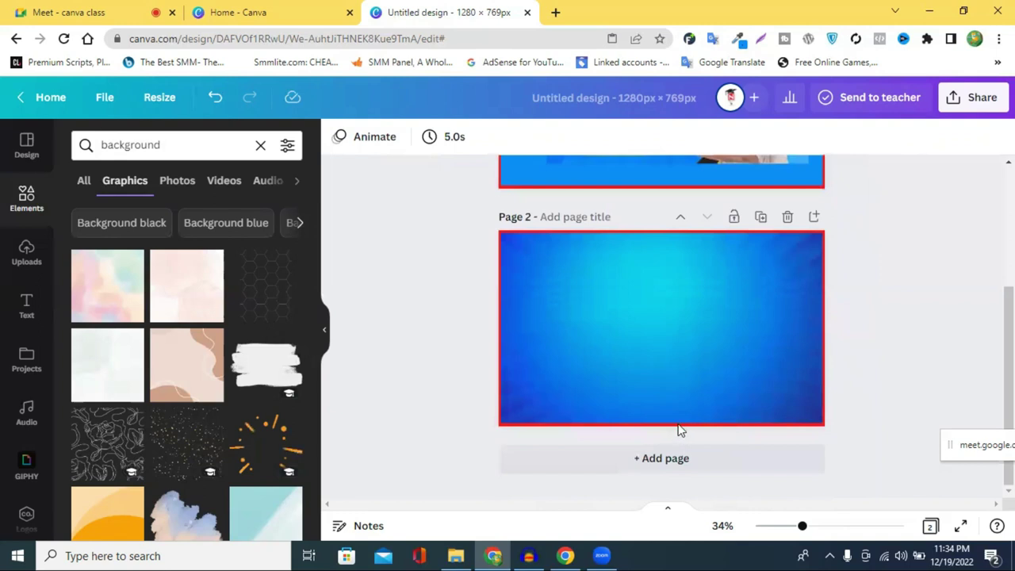
{"action": "left_click", "coordinate": [678, 426]}
{"action": "left_click", "coordinate": [677, 423]}
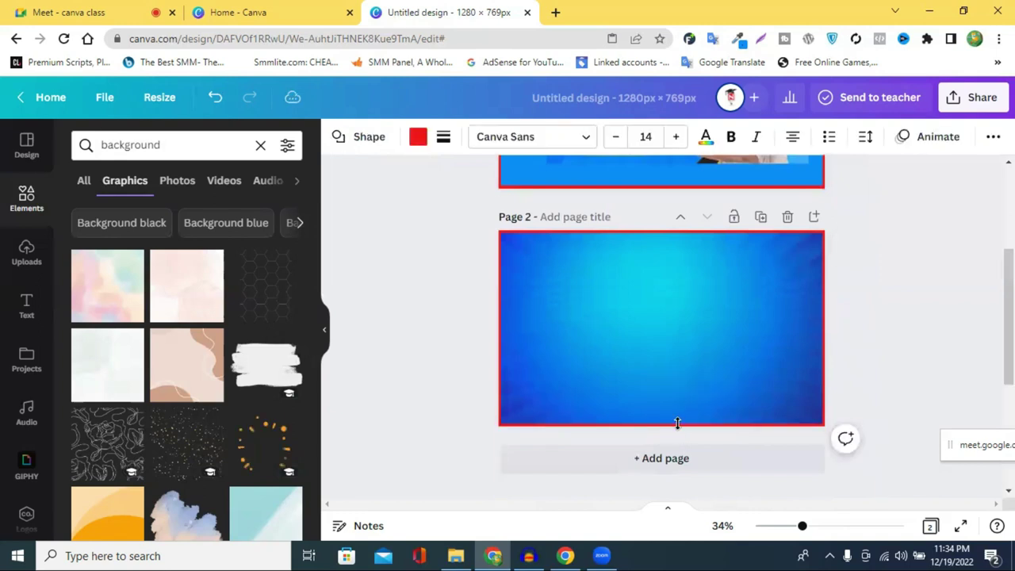
{"action": "left_click", "coordinate": [677, 423]}
{"action": "left_click", "coordinate": [898, 349]}
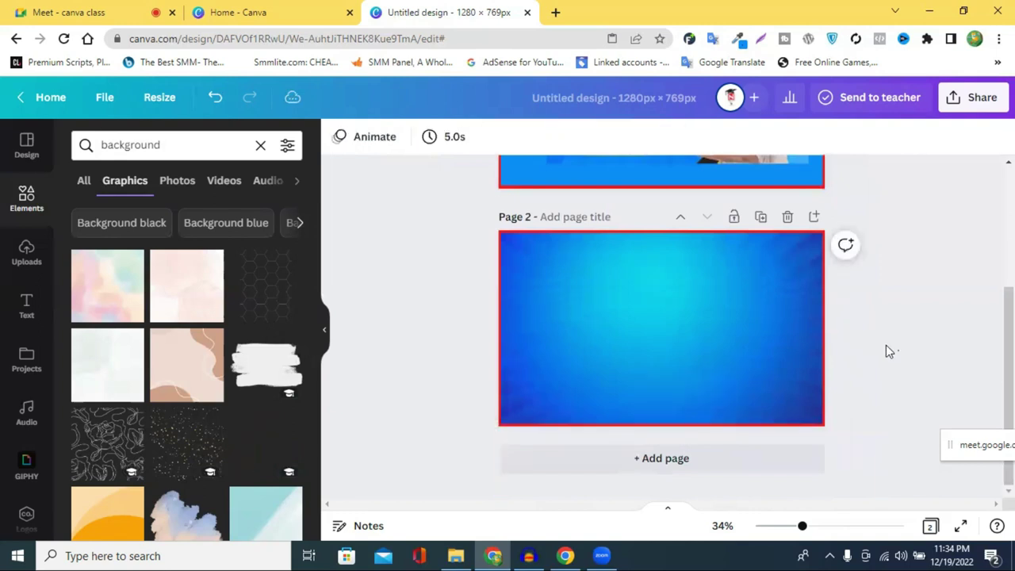
{"action": "scroll", "coordinate": [680, 261], "scroll_direction": "up", "scroll_amount": 2}
{"action": "left_click", "coordinate": [680, 271]}
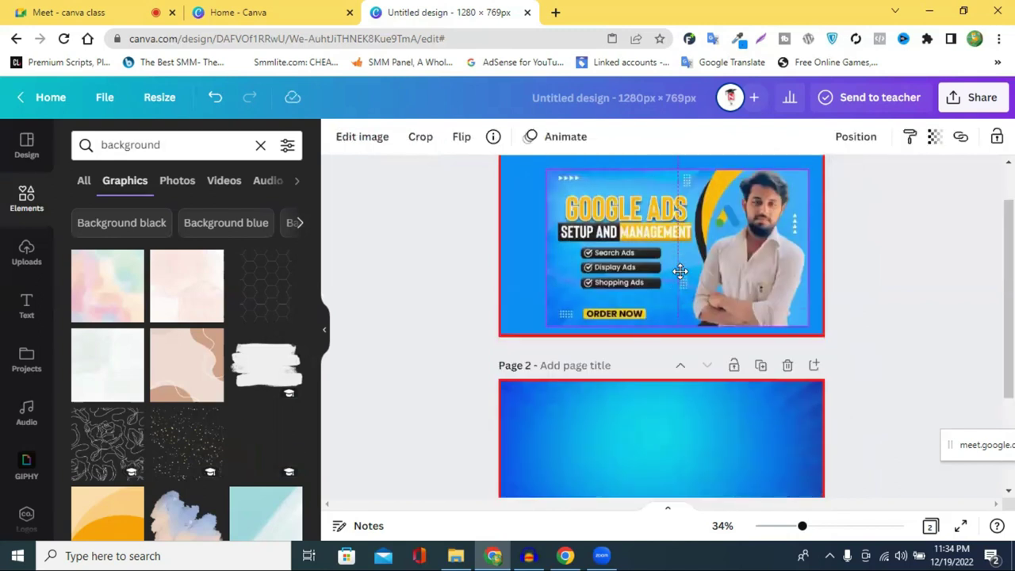
{"action": "left_click", "coordinate": [680, 271]}
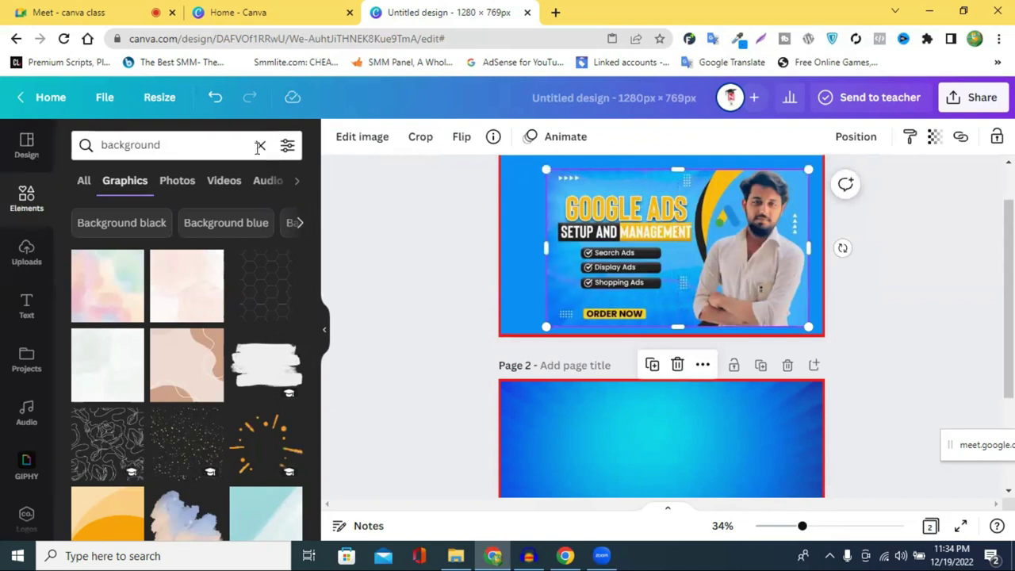
- Clear the element search, switch to the Canva home page and open the Facebook Post (Landscape) templates
{"action": "key", "text": "Escape"}
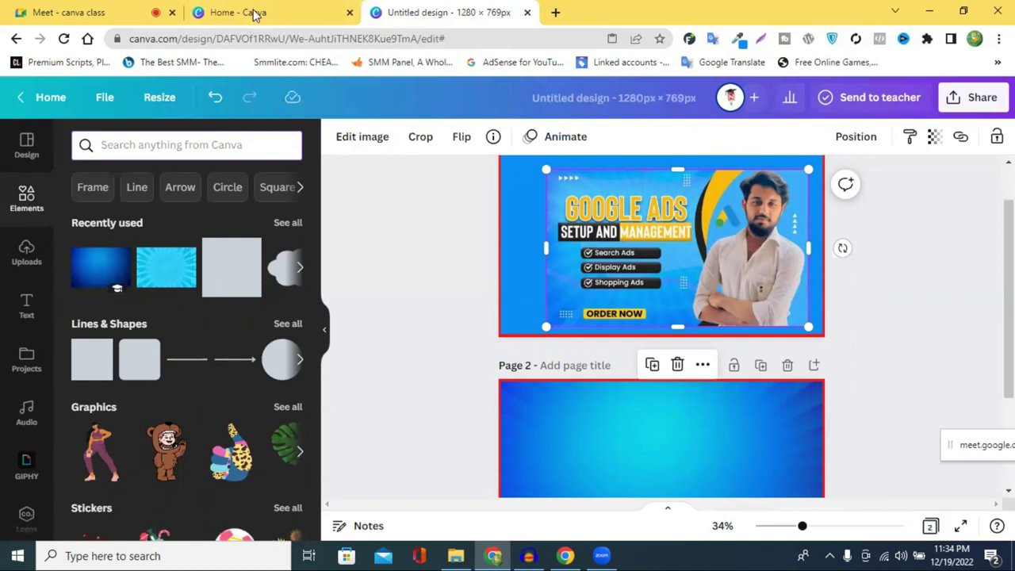
{"action": "key", "text": "ctrl+shift+Tab"}
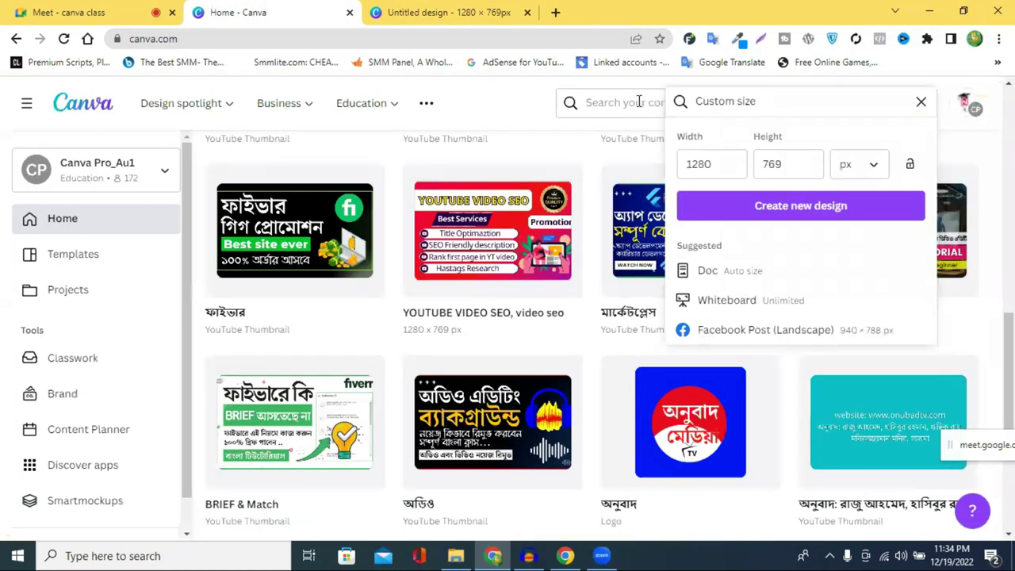
{"action": "left_click", "coordinate": [639, 101]}
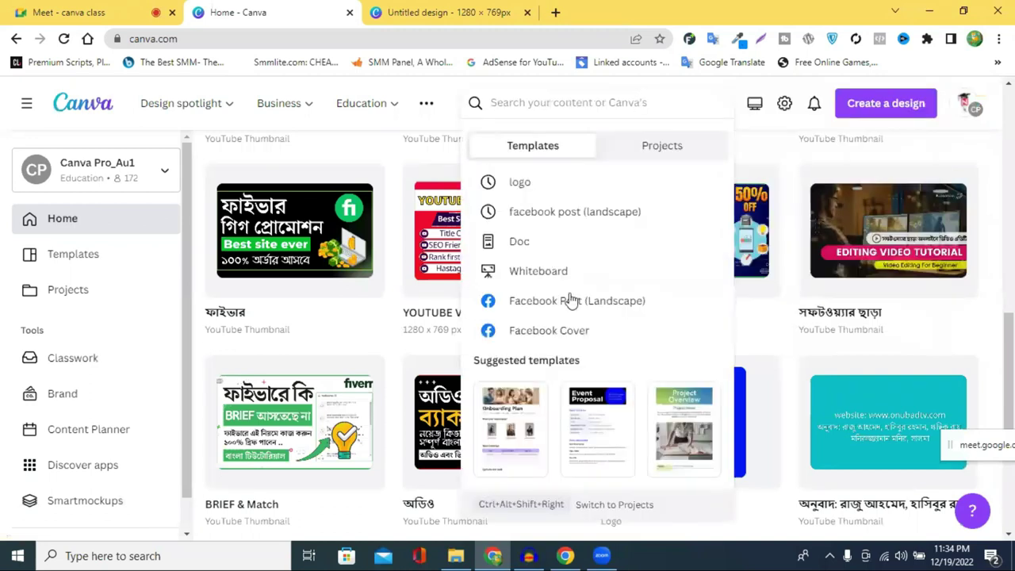
{"action": "left_click", "coordinate": [570, 301]}
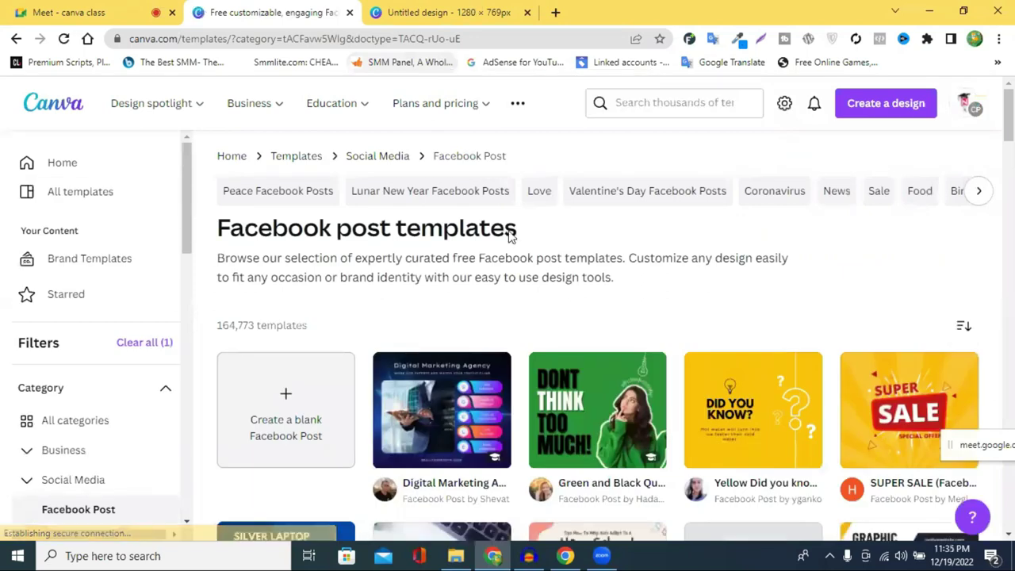
- Browse the Facebook post templates and open the Yellow Modern Webinar Facebook Post template for customizing
{"action": "scroll", "coordinate": [668, 271], "scroll_direction": "down", "scroll_amount": 2}
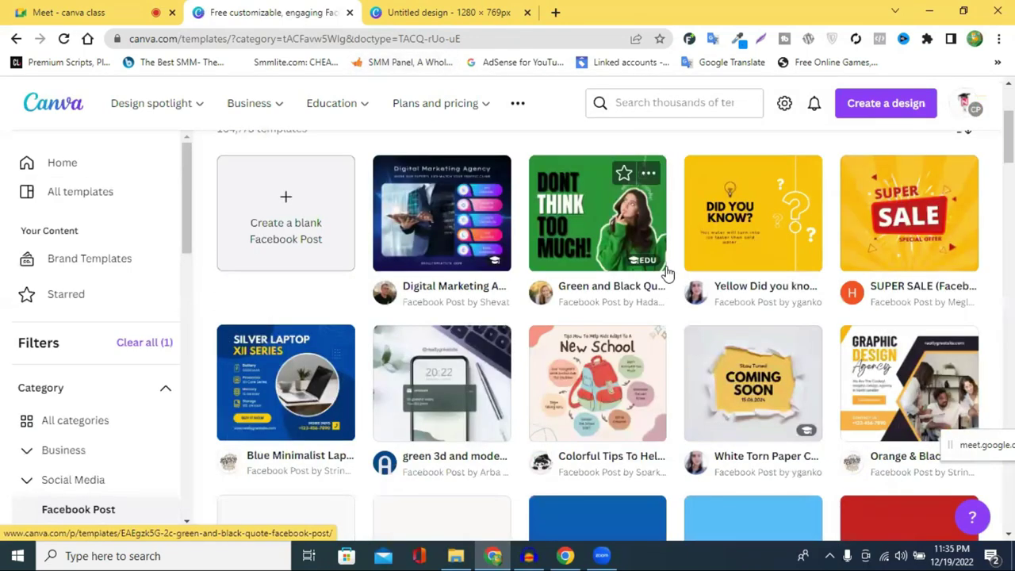
{"action": "scroll", "coordinate": [667, 271], "scroll_direction": "down", "scroll_amount": 1}
{"action": "scroll", "coordinate": [666, 271], "scroll_direction": "down", "scroll_amount": 2}
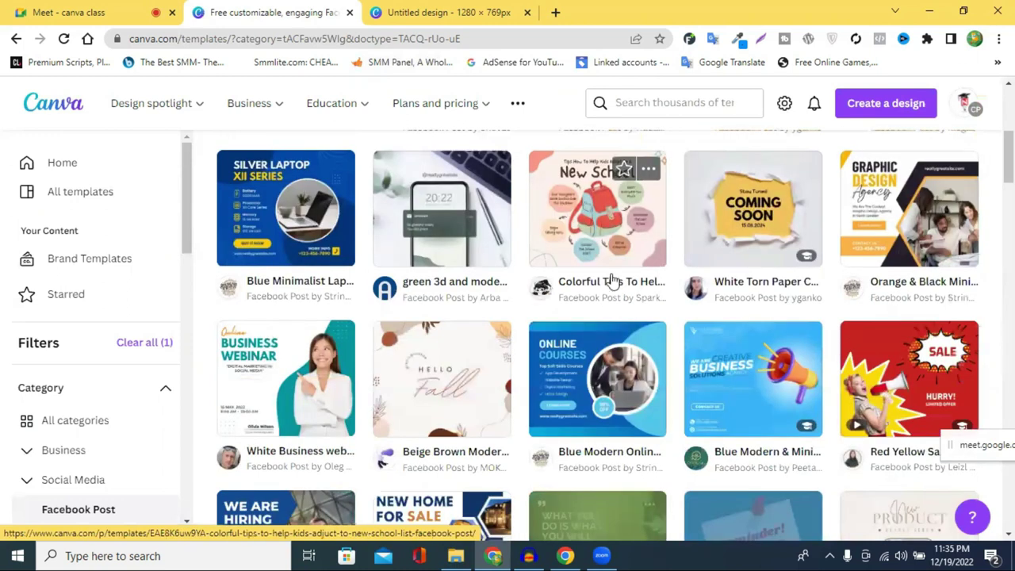
{"action": "scroll", "coordinate": [667, 286], "scroll_direction": "down", "scroll_amount": 2}
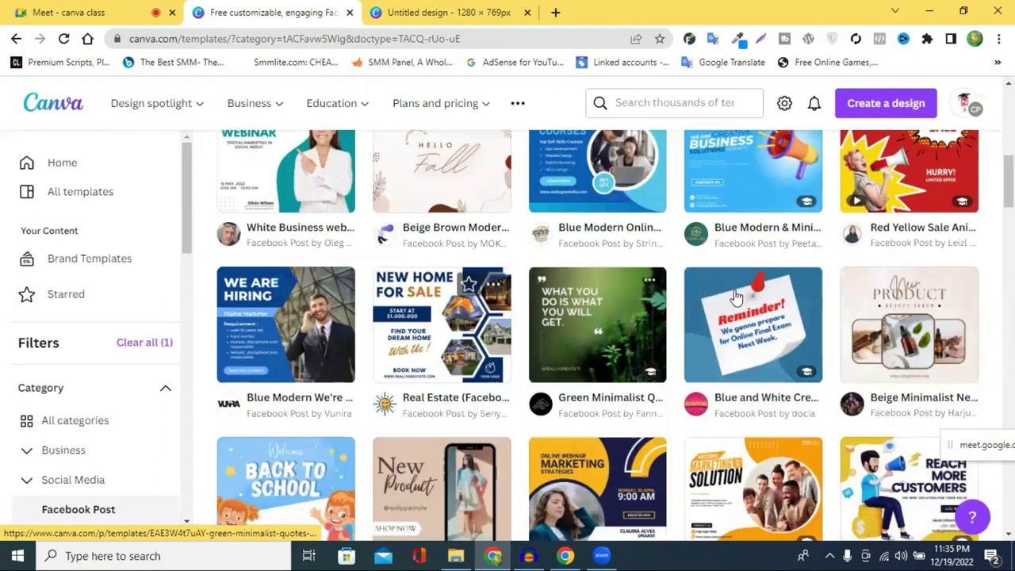
{"action": "scroll", "coordinate": [736, 295], "scroll_direction": "down", "scroll_amount": 2}
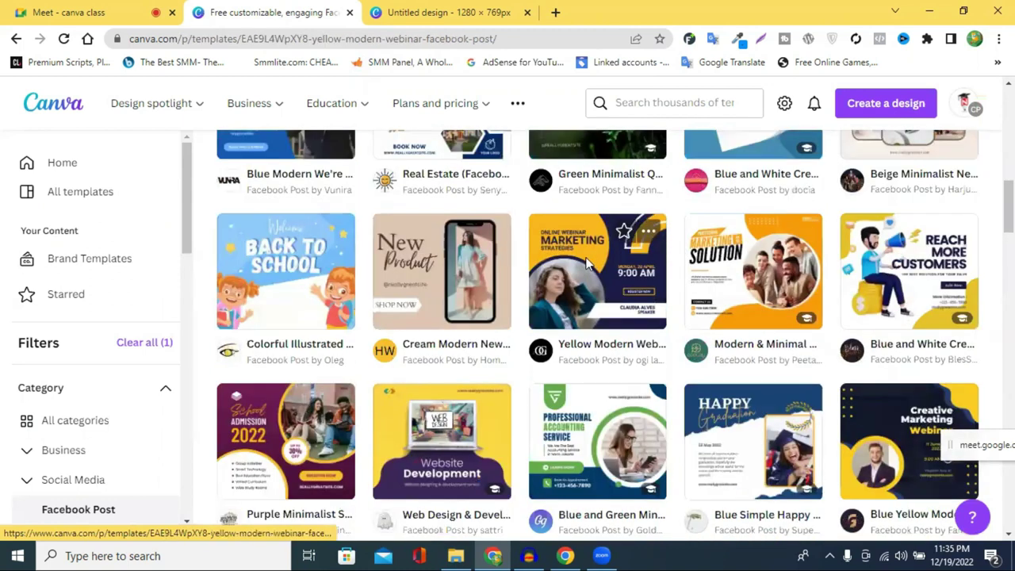
{"action": "left_click", "coordinate": [587, 264]}
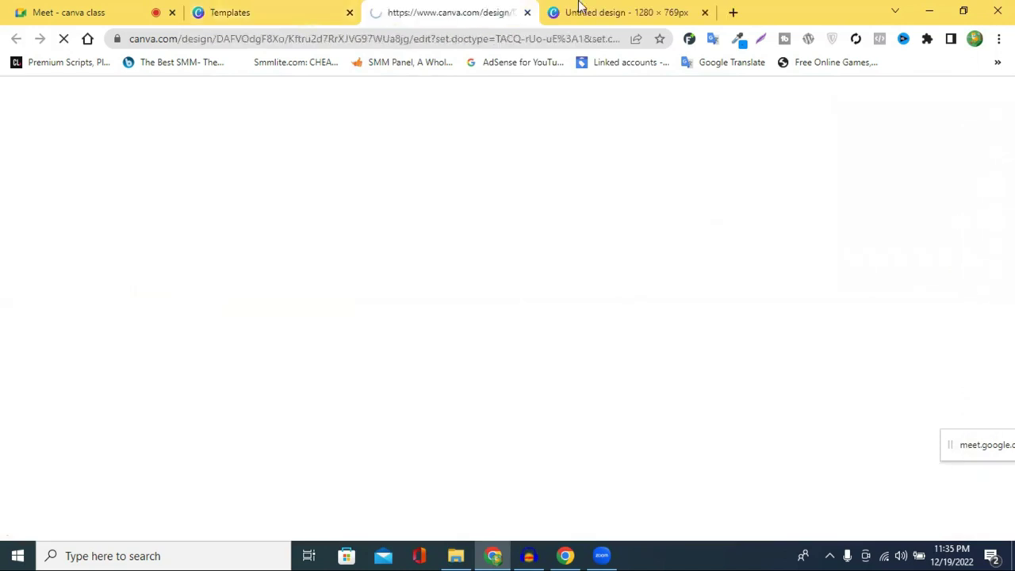
{"action": "left_click", "coordinate": [591, 9]}
{"action": "left_click", "coordinate": [468, 8]}
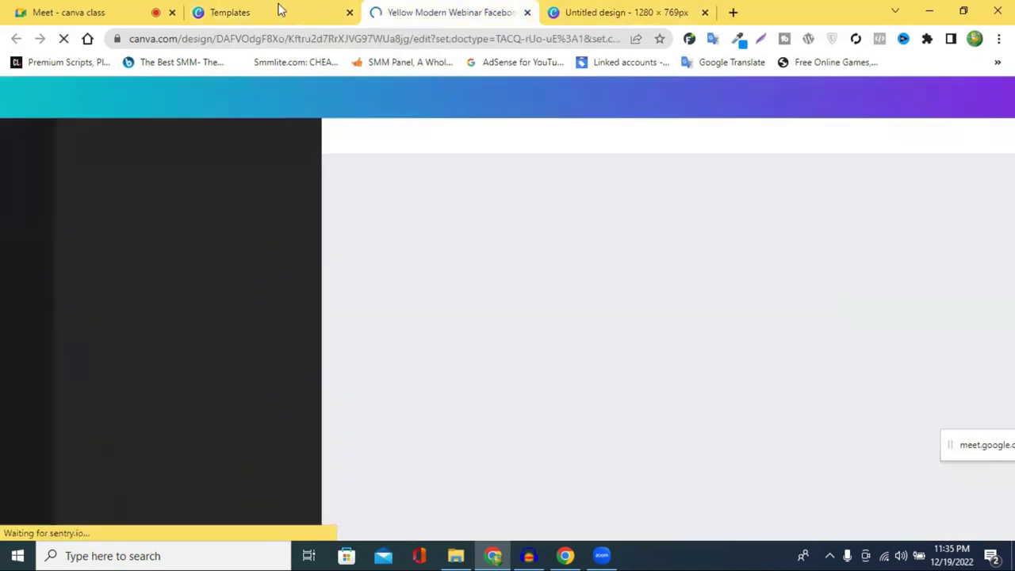
{"action": "left_click", "coordinate": [279, 10]}
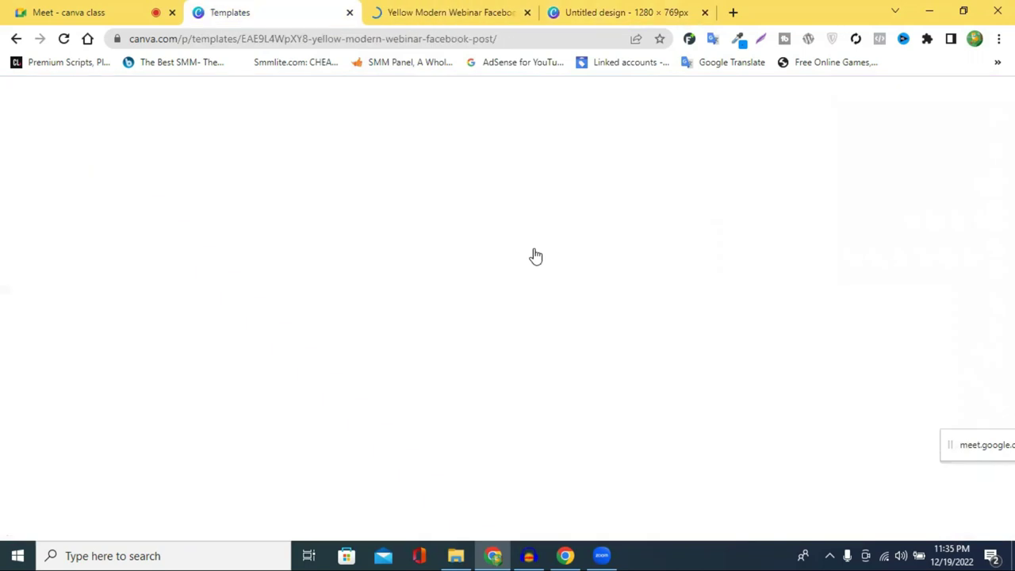
{"action": "scroll", "coordinate": [584, 282], "scroll_direction": "down", "scroll_amount": 1}
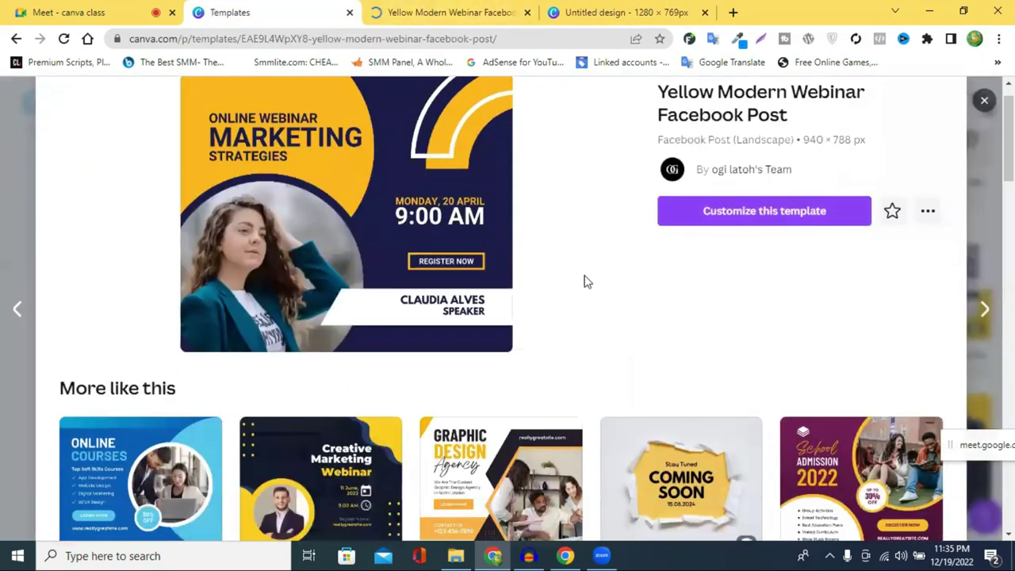
{"action": "scroll", "coordinate": [512, 386], "scroll_direction": "down", "scroll_amount": 3}
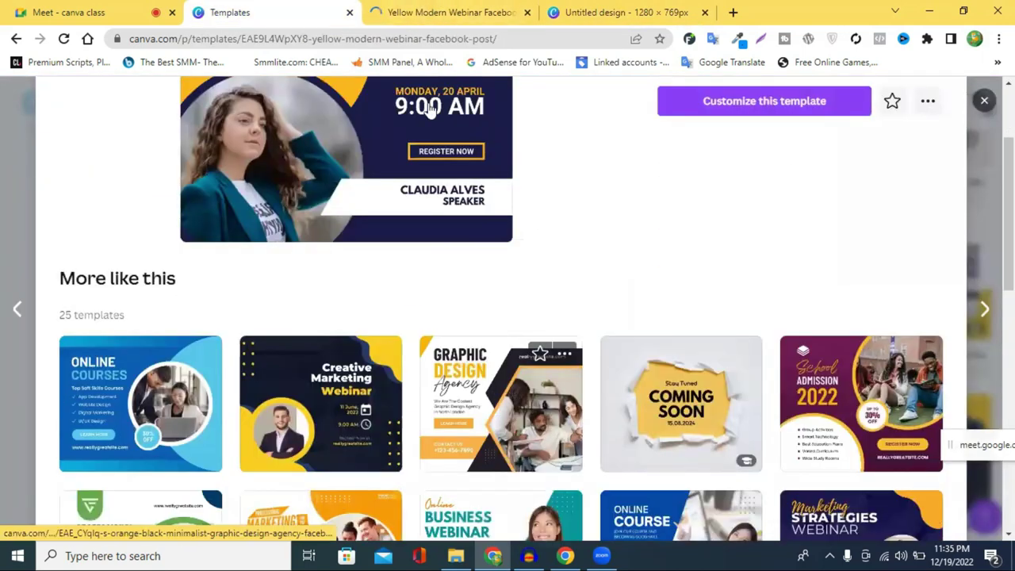
- Copy the yellow and white curved arc graphic from the webinar template and paste it onto page 2 of the banner design
{"action": "left_click", "coordinate": [404, 10]}
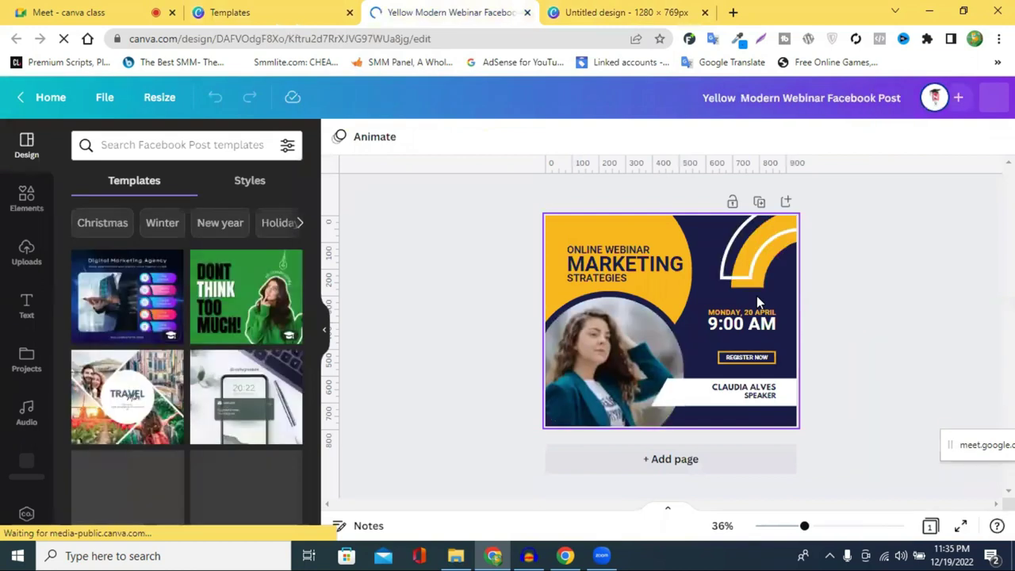
{"action": "left_click_drag", "start_coordinate": [748, 279], "coordinate": [724, 257]}
{"action": "right_click", "coordinate": [724, 259]}
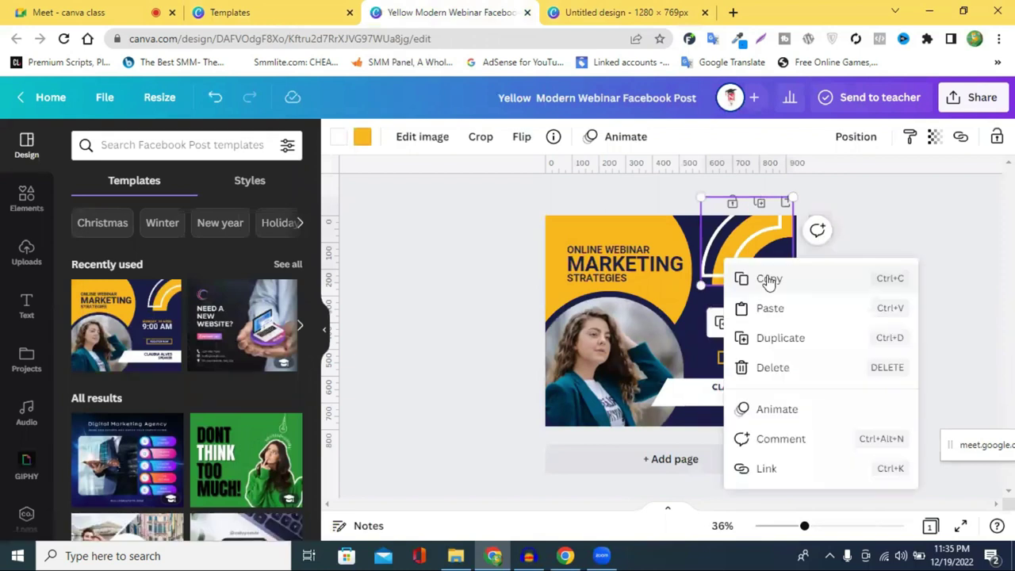
{"action": "left_click", "coordinate": [626, 12]}
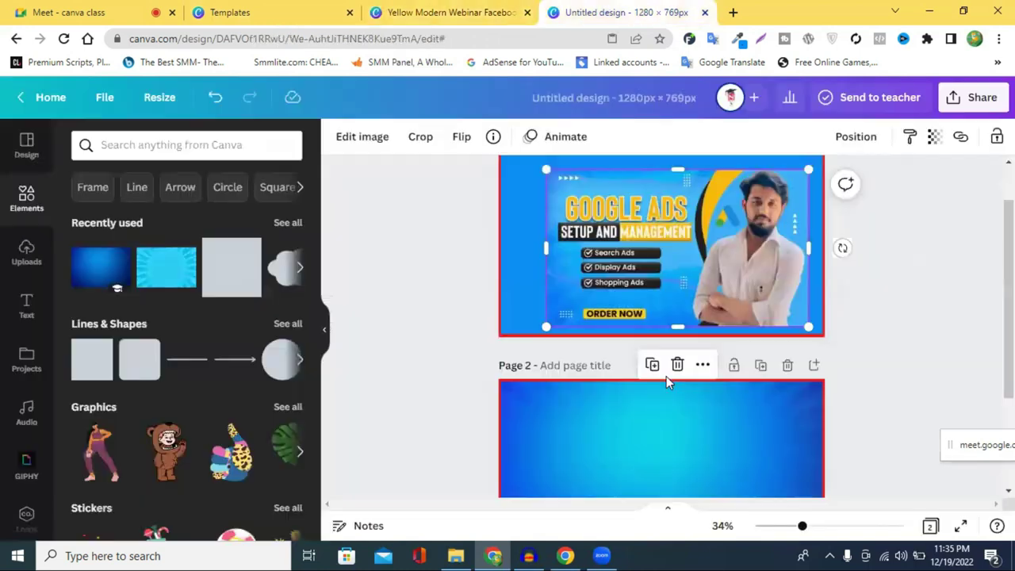
{"action": "scroll", "coordinate": [696, 349], "scroll_direction": "down", "scroll_amount": 2}
{"action": "right_click", "coordinate": [734, 316]}
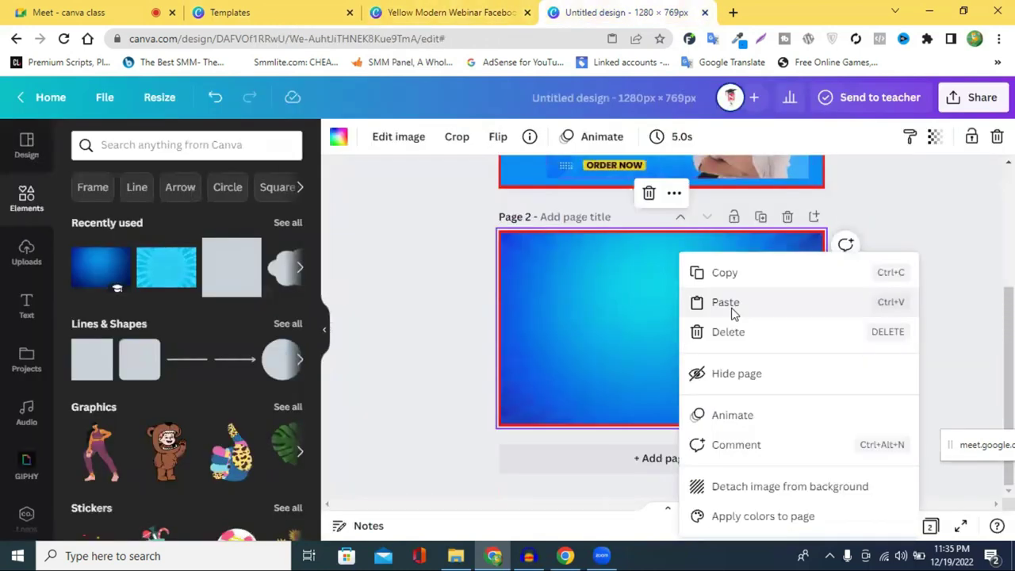
{"action": "left_click", "coordinate": [725, 302]}
- Resize the pasted arc graphic and place it in the upper-right corner of page 2, flush with the right border
{"action": "left_click_drag", "start_coordinate": [566, 306], "coordinate": [944, 449]}
{"action": "left_click_drag", "start_coordinate": [856, 331], "coordinate": [833, 329]}
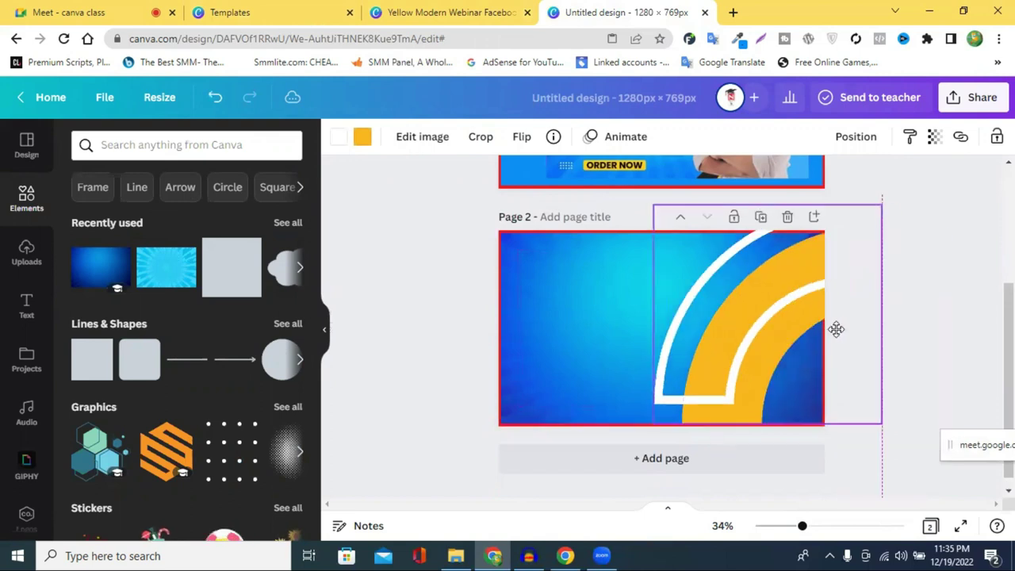
{"action": "left_click_drag", "start_coordinate": [861, 388], "coordinate": [856, 386]}
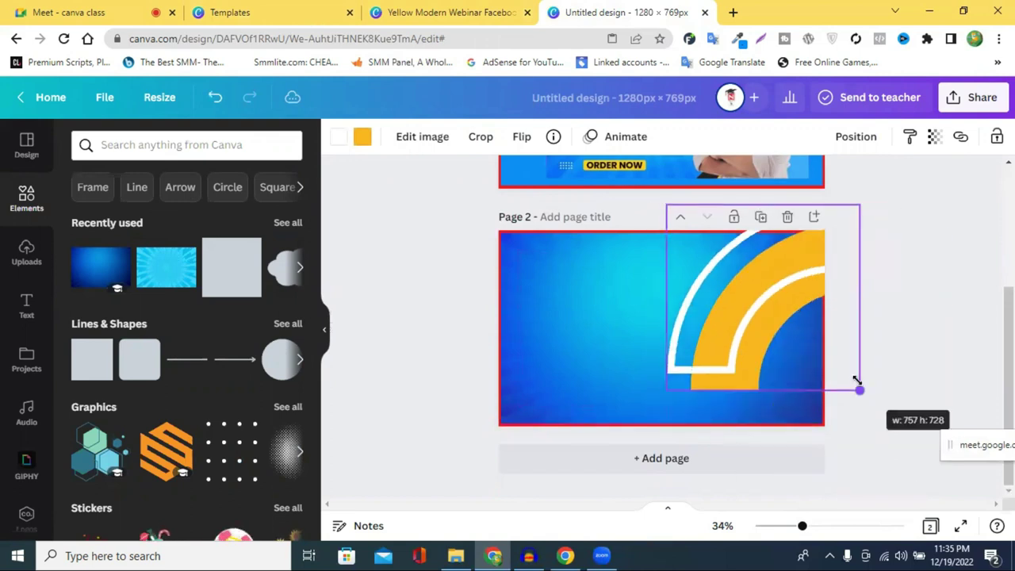
{"action": "left_click_drag", "start_coordinate": [717, 341], "coordinate": [767, 341]}
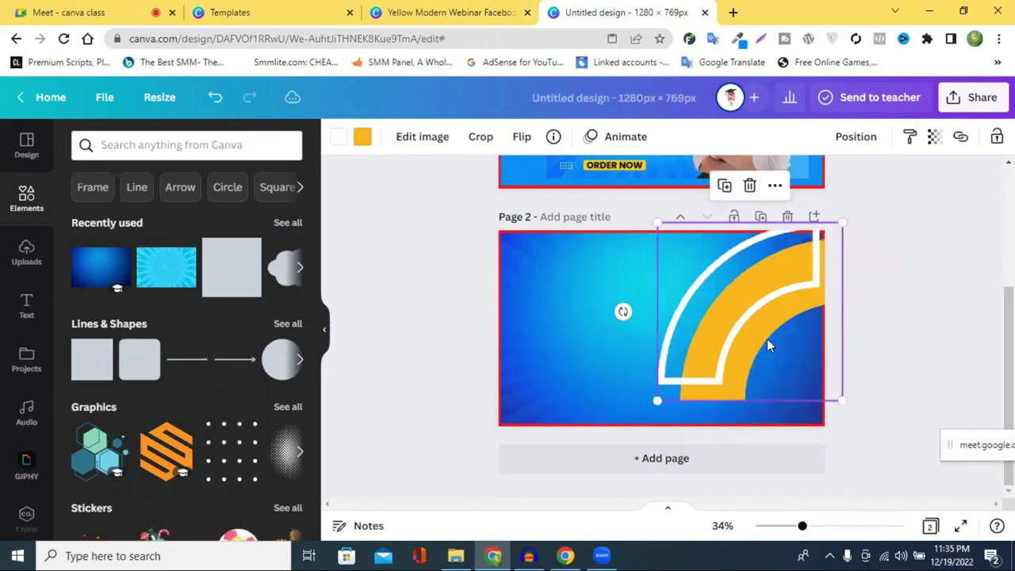
{"action": "scroll", "coordinate": [829, 349], "scroll_direction": "up", "scroll_amount": 2}
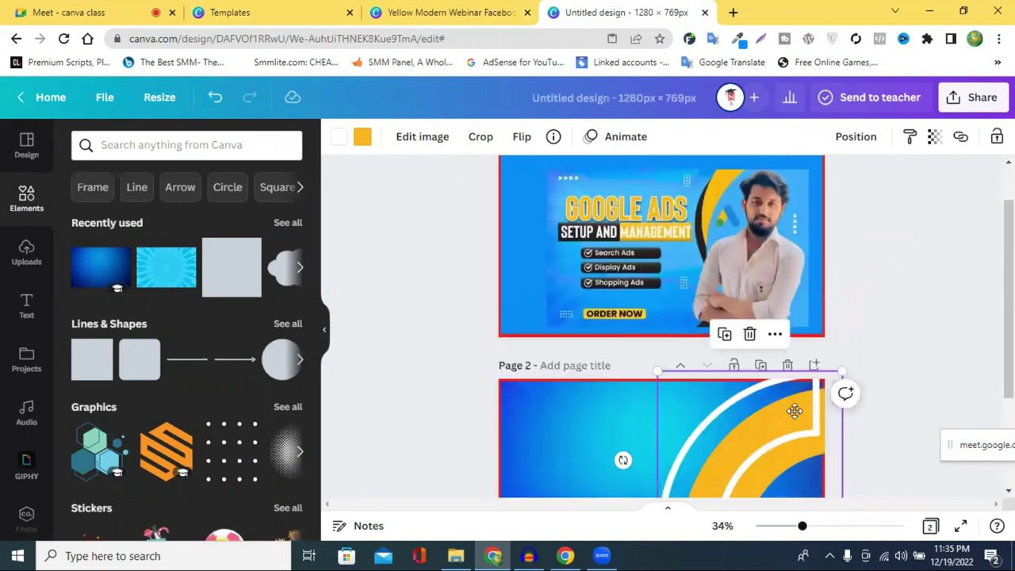
{"action": "scroll", "coordinate": [846, 371], "scroll_direction": "down", "scroll_amount": 2}
{"action": "left_click_drag", "start_coordinate": [836, 368], "coordinate": [776, 312]}
{"action": "left_click_drag", "start_coordinate": [738, 283], "coordinate": [784, 283]}
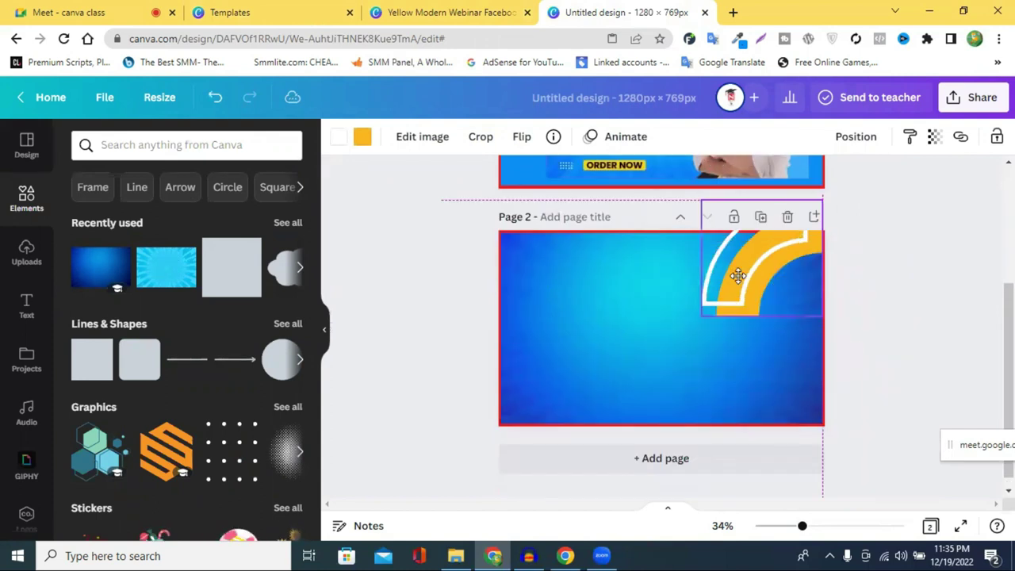
- Enlarge the yellow and white arc graphic slightly and keep it aligned to the upper-right corner of page 2
{"action": "left_click_drag", "start_coordinate": [702, 310], "coordinate": [688, 327]}
{"action": "left_click_drag", "start_coordinate": [766, 305], "coordinate": [766, 303]}
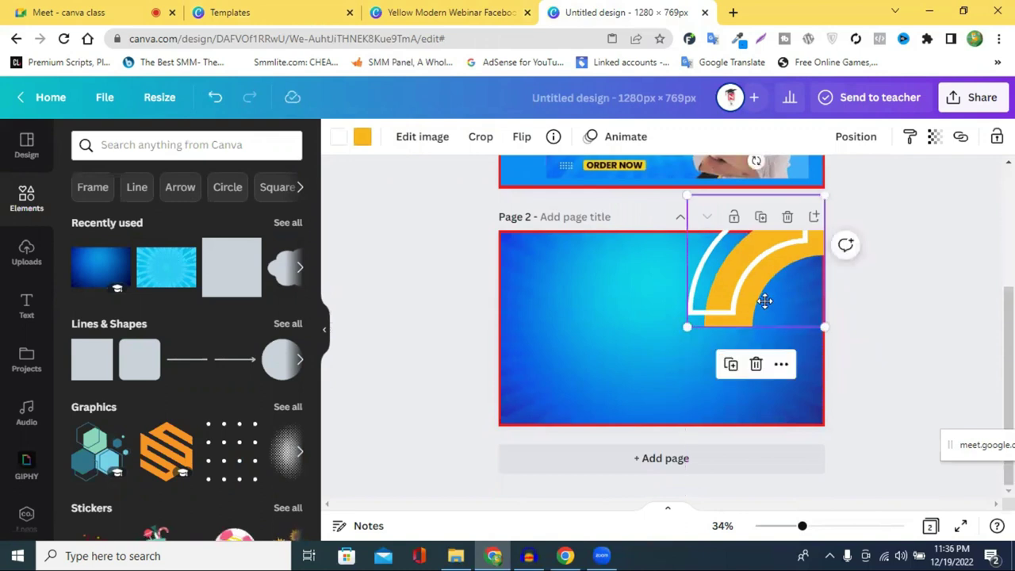
{"action": "left_click", "coordinate": [935, 328]}
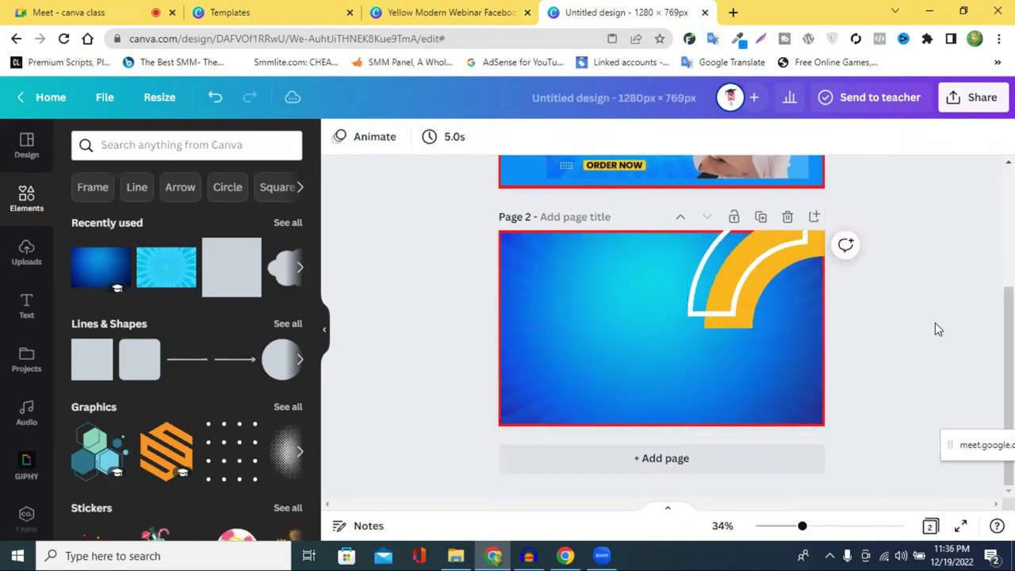
{"action": "scroll", "coordinate": [714, 362], "scroll_direction": "up", "scroll_amount": 2}
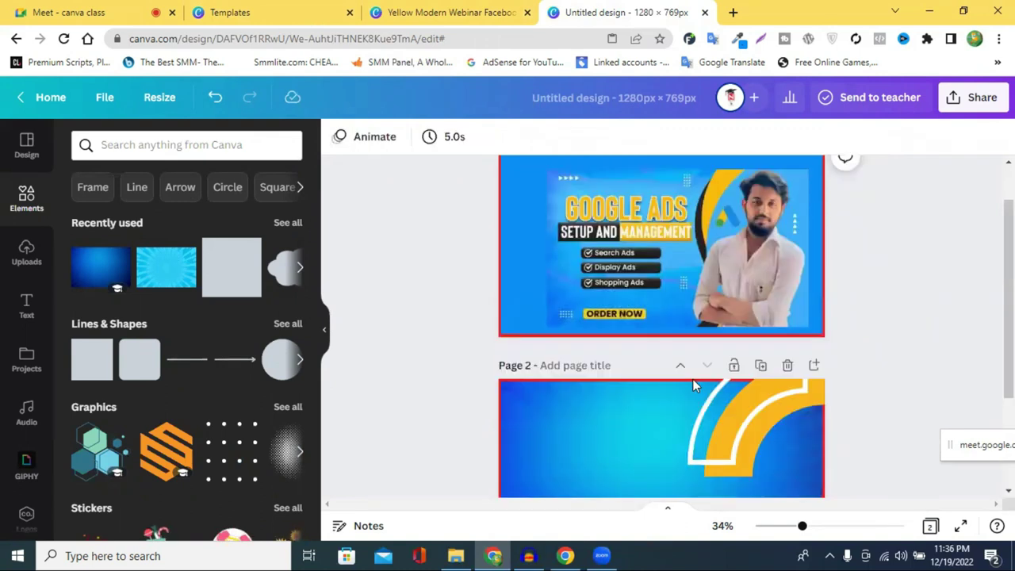
{"action": "left_click", "coordinate": [650, 378]}
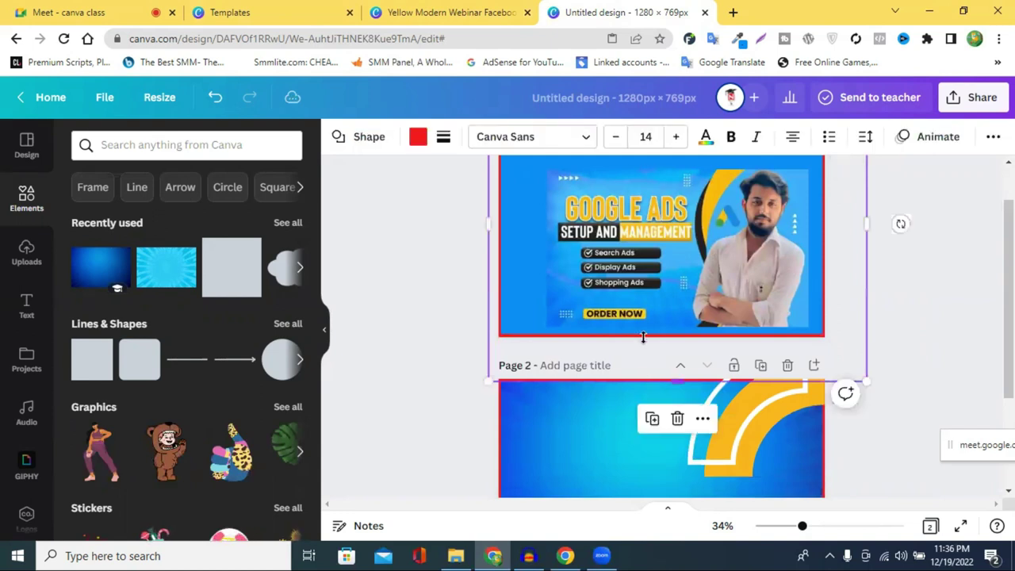
{"action": "left_click_drag", "start_coordinate": [656, 377], "coordinate": [656, 343]}
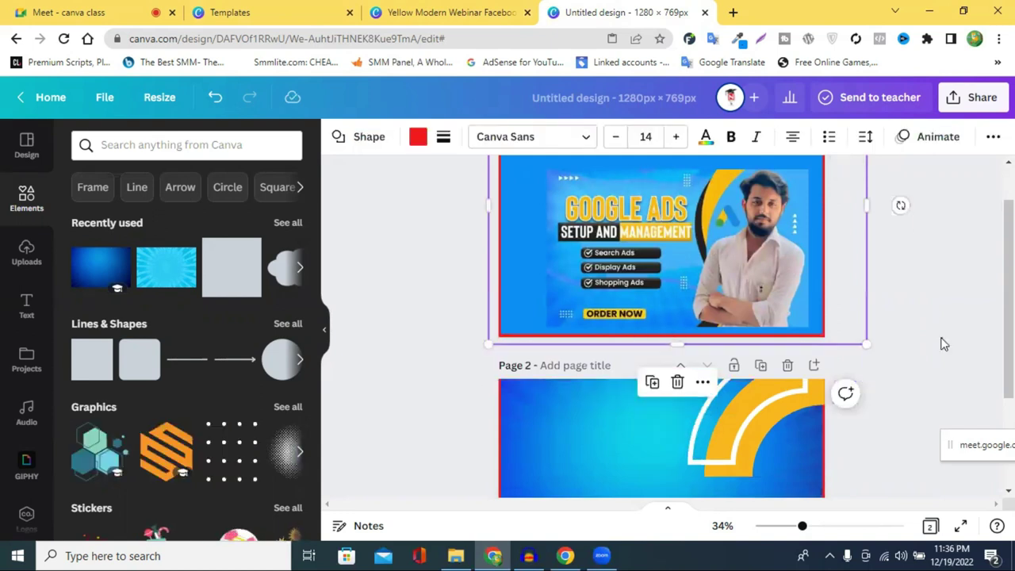
{"action": "left_click", "coordinate": [609, 386]}
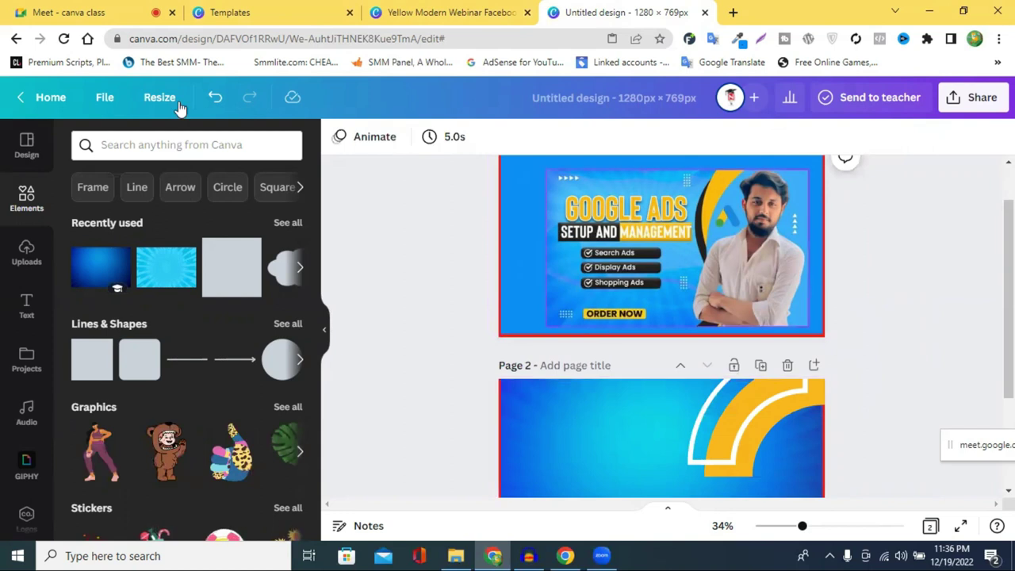
{"action": "left_click", "coordinate": [206, 97]}
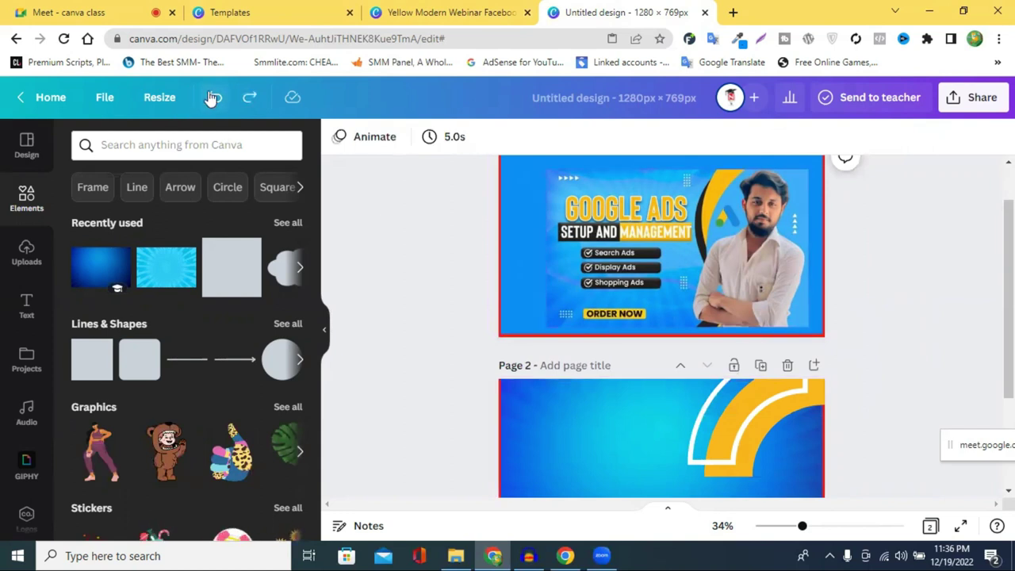
- Layer the top and right red border lines of page 2 over the arc graphic, using duplicates lined up with the page edges
{"action": "left_click", "coordinate": [543, 333]}
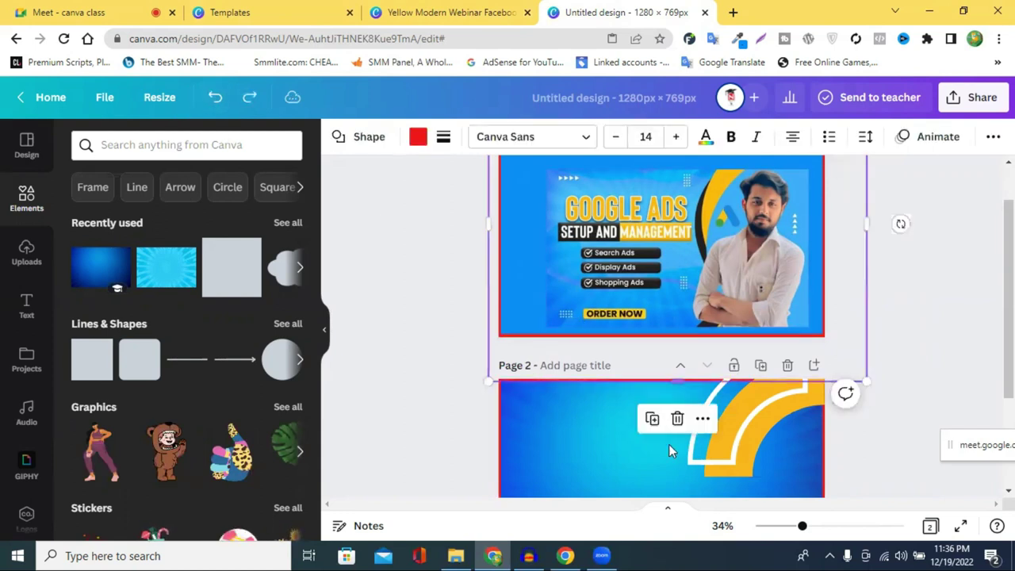
{"action": "left_click_drag", "start_coordinate": [629, 372], "coordinate": [638, 365]}
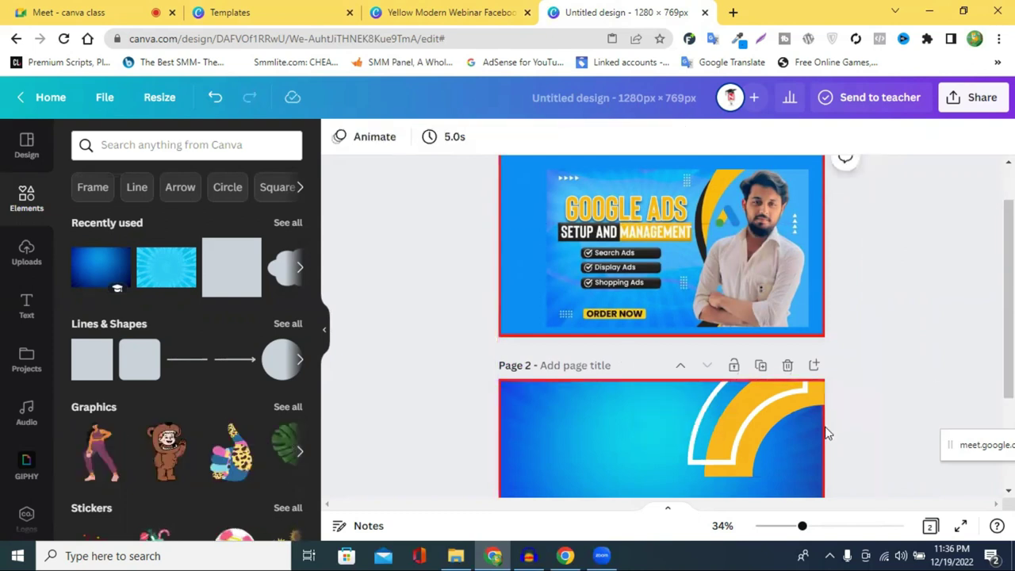
{"action": "left_click", "coordinate": [825, 393]}
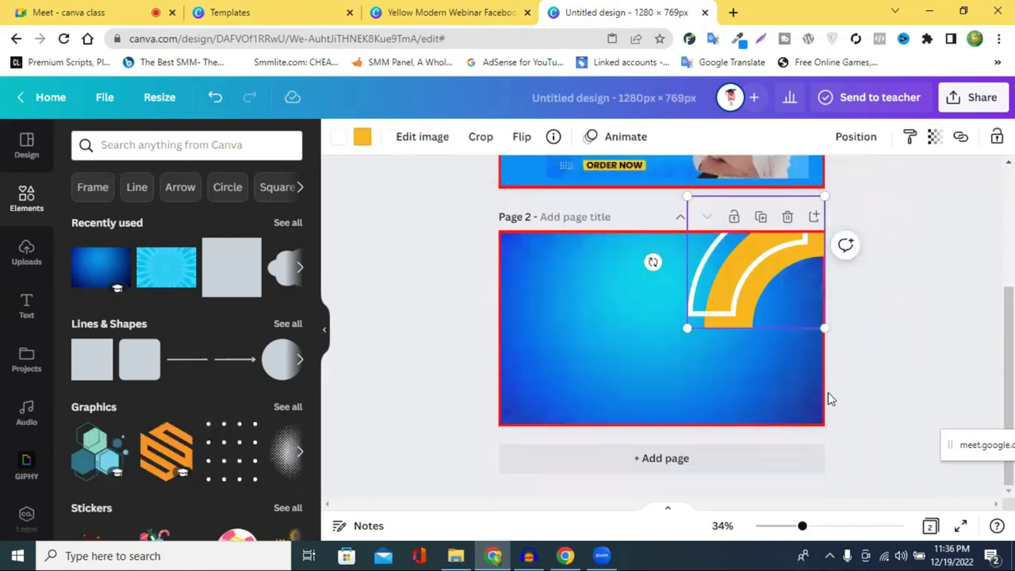
{"action": "left_click", "coordinate": [825, 394]}
{"action": "left_click", "coordinate": [849, 349]}
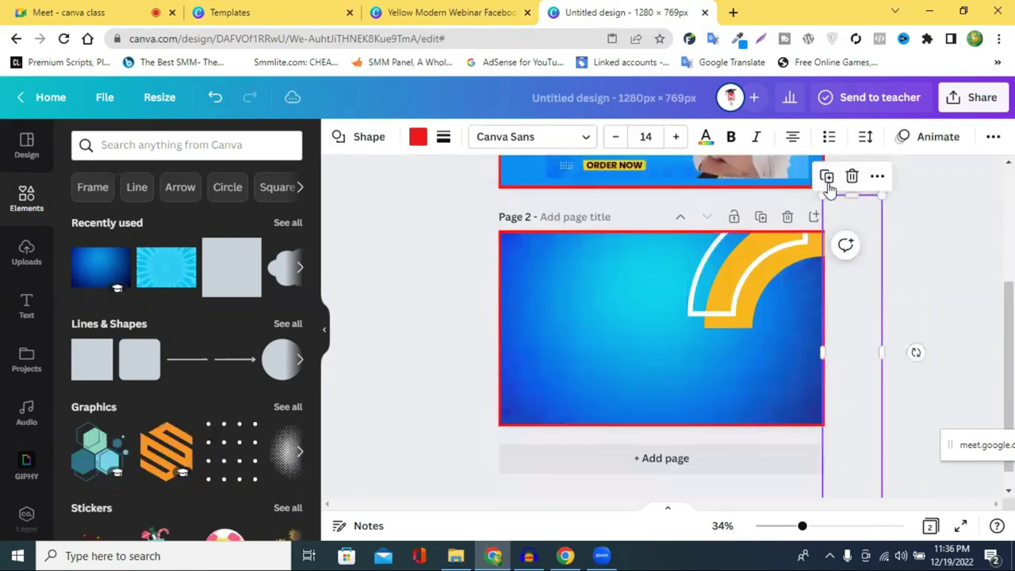
{"action": "left_click_drag", "start_coordinate": [834, 301], "coordinate": [834, 296]}
{"action": "left_click", "coordinate": [932, 284]}
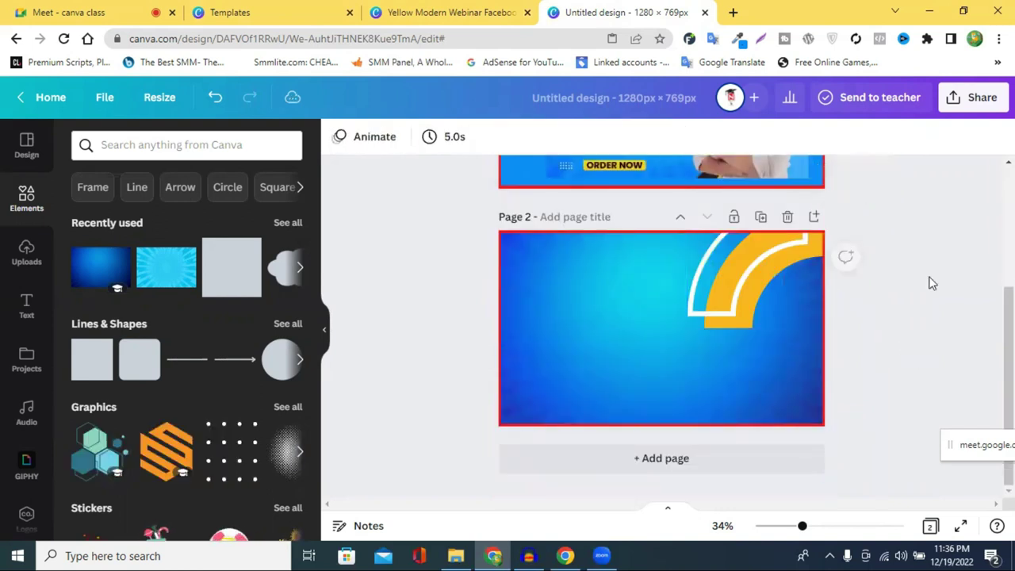
- Compare the background, border and arc on page 2 with the reference banner on page 1
{"action": "scroll", "coordinate": [889, 283], "scroll_direction": "up", "scroll_amount": 1}
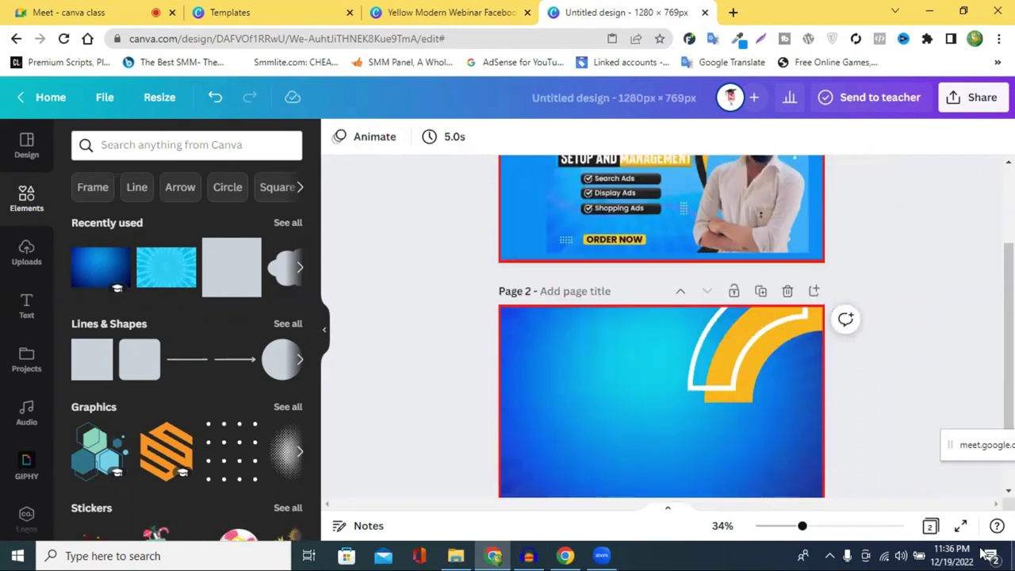
{"action": "scroll", "coordinate": [948, 333], "scroll_direction": "up", "scroll_amount": 1}
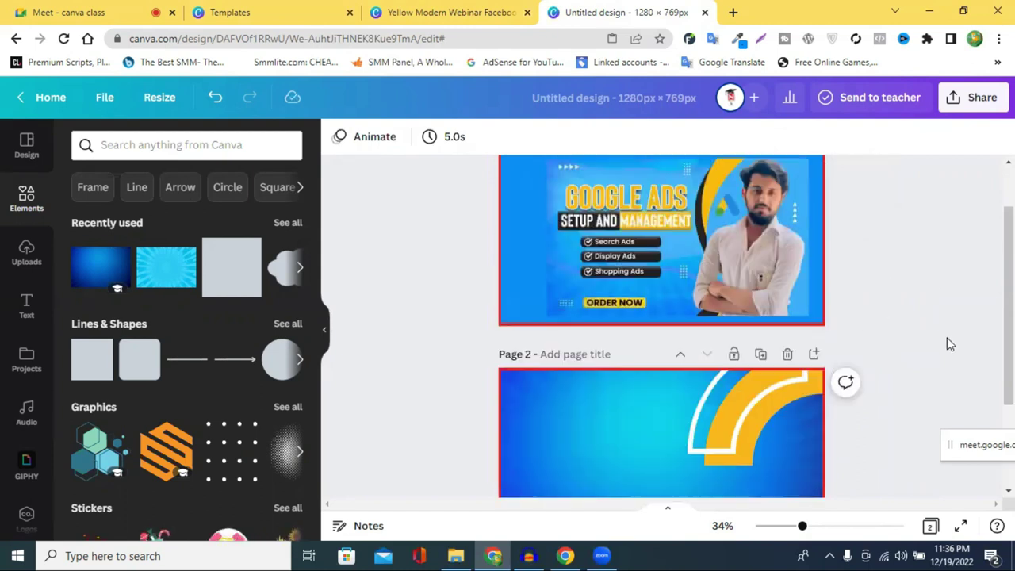
{"action": "scroll", "coordinate": [956, 317], "scroll_direction": "up", "scroll_amount": 1}
{"action": "scroll", "coordinate": [955, 324], "scroll_direction": "down", "scroll_amount": 2}
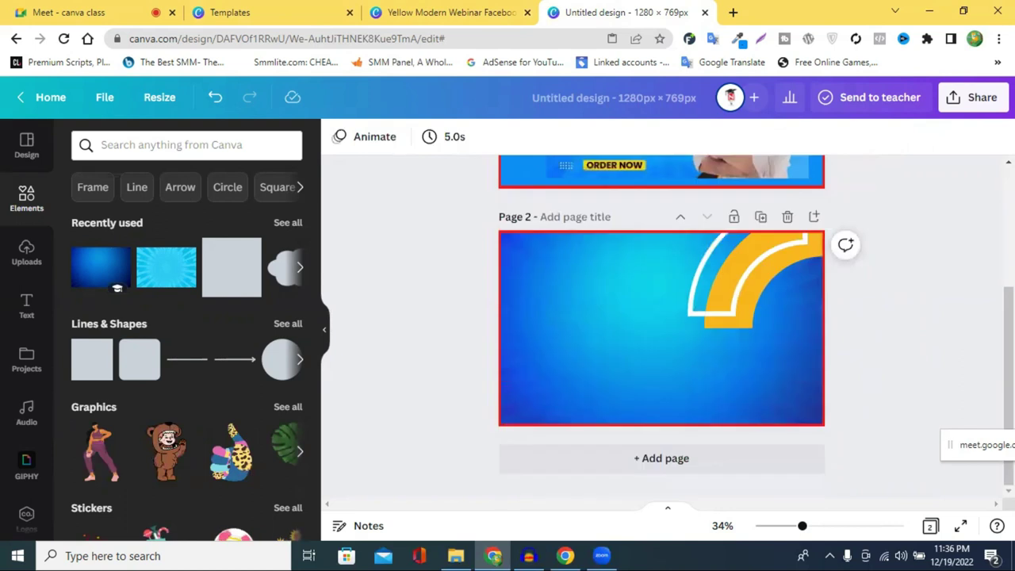
{"action": "scroll", "coordinate": [951, 308], "scroll_direction": "up", "scroll_amount": 2}
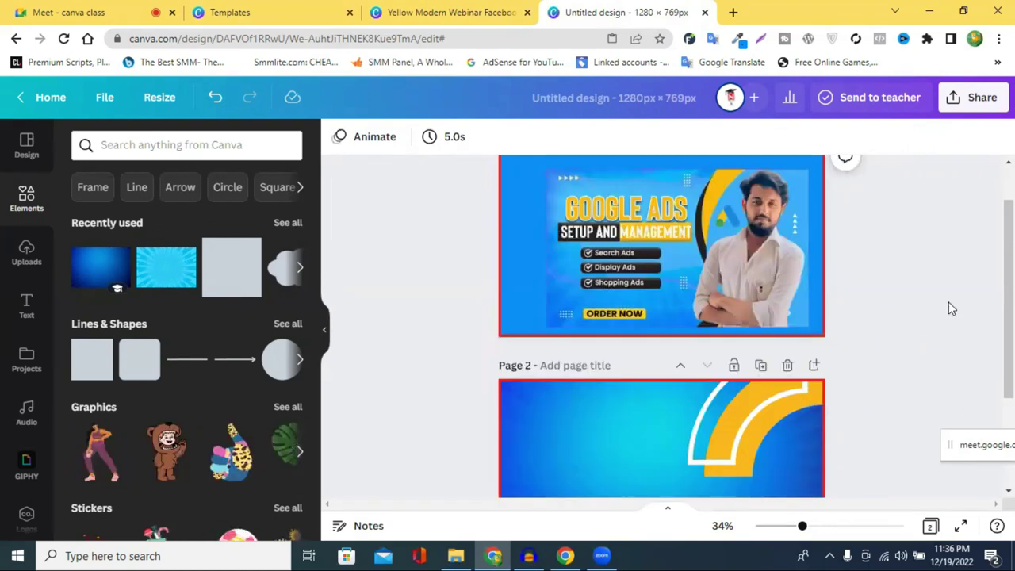
{"action": "scroll", "coordinate": [951, 307], "scroll_direction": "down", "scroll_amount": 2}
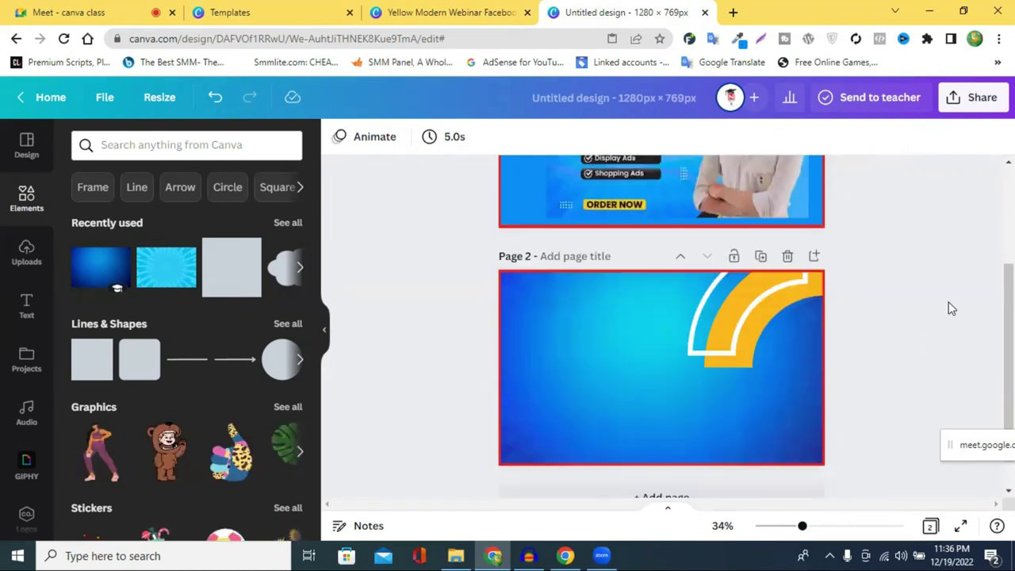
- Add the uploaded photo of the man on a black background to page 2 and enlarge it to the full page height
{"action": "left_click", "coordinate": [20, 262]}
{"action": "scroll", "coordinate": [190, 302], "scroll_direction": "down", "scroll_amount": 10}
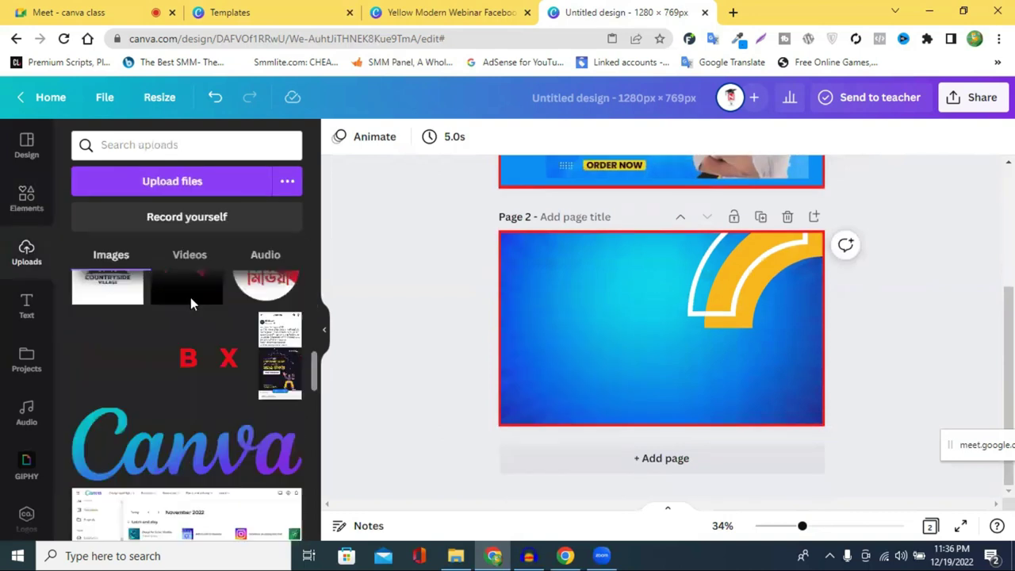
{"action": "scroll", "coordinate": [211, 308], "scroll_direction": "down", "scroll_amount": 10}
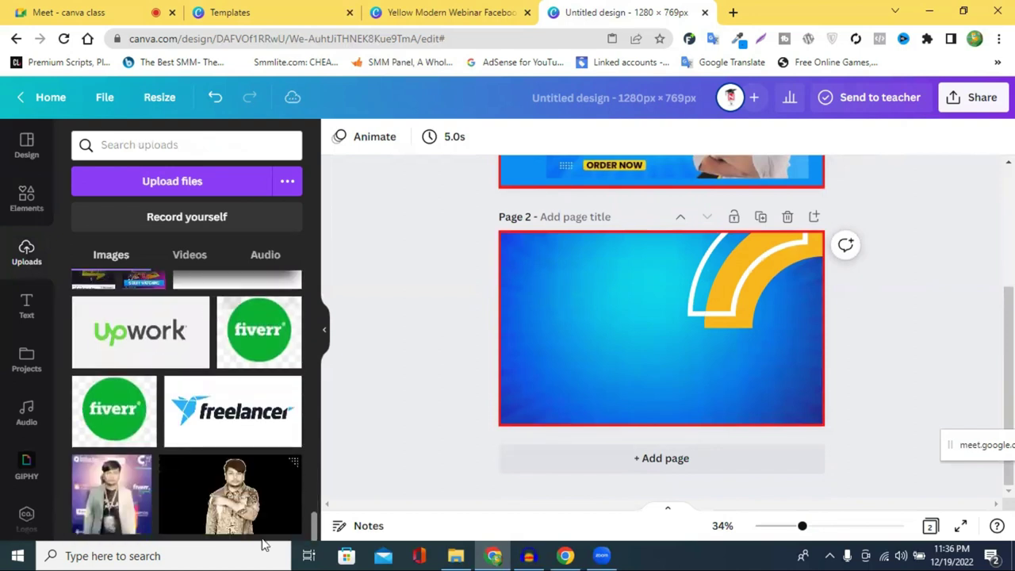
{"action": "left_click", "coordinate": [223, 493]}
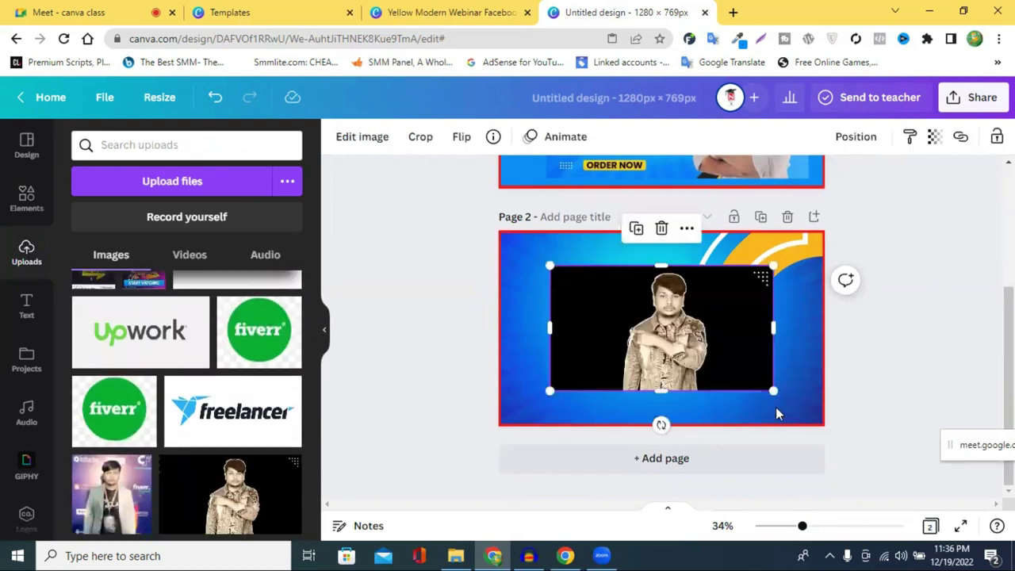
{"action": "left_click_drag", "start_coordinate": [773, 391], "coordinate": [863, 425]}
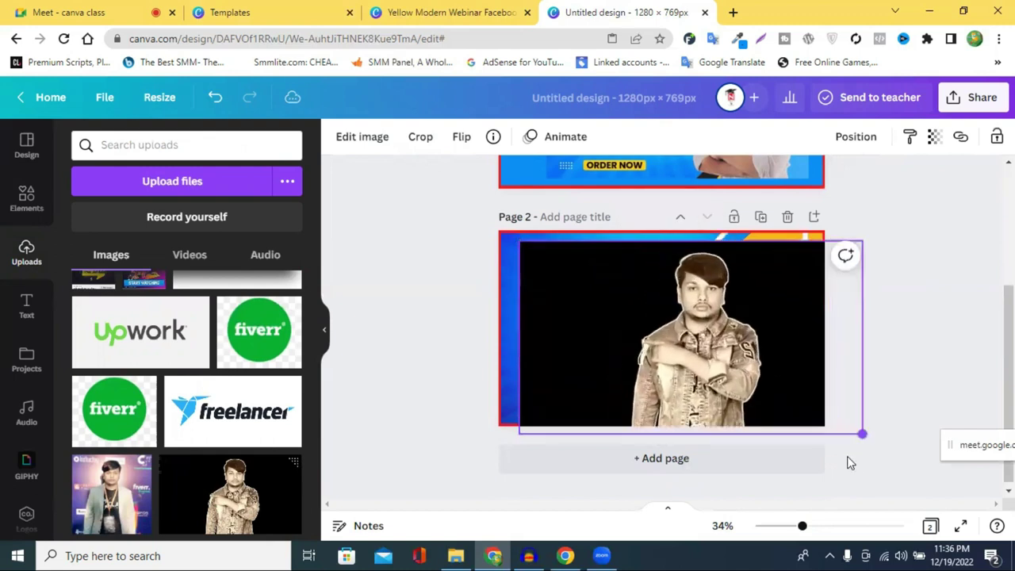
{"action": "left_click", "coordinate": [766, 377]}
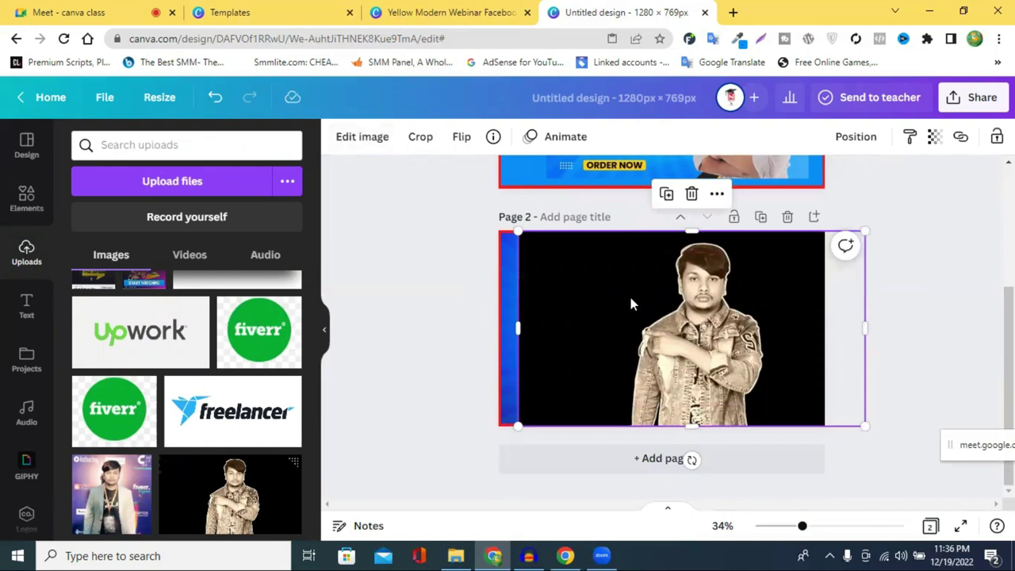
- Remove the photo's background with BG Remover and place the cutout of the man over the arc on the right side of page 2
{"action": "left_click", "coordinate": [361, 140]}
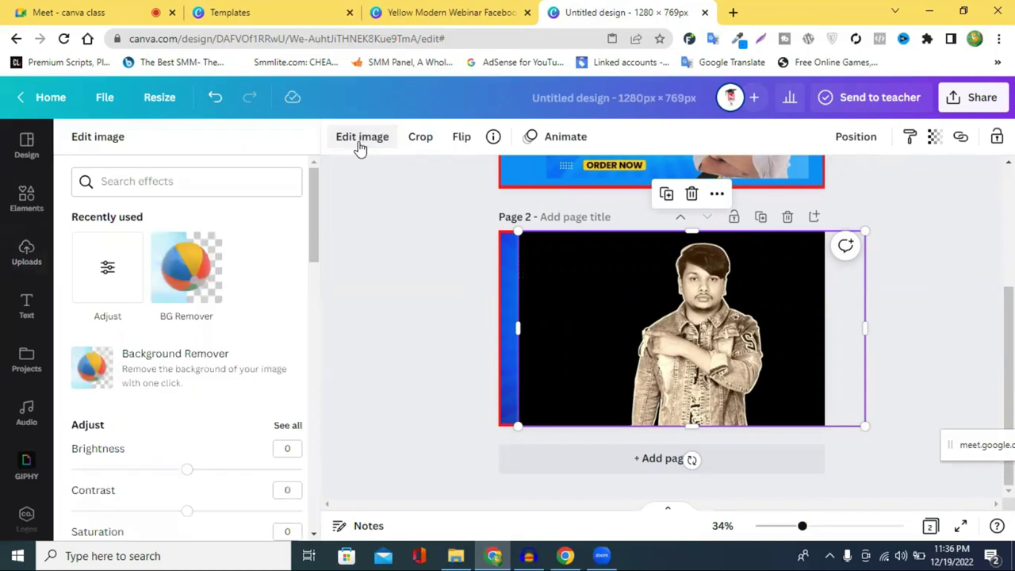
{"action": "left_click", "coordinate": [190, 282]}
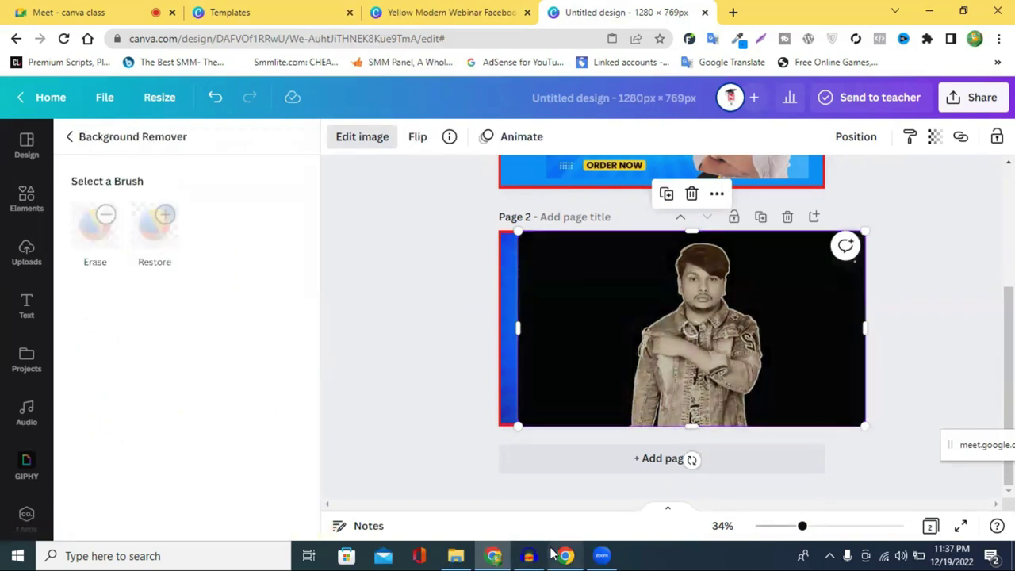
{"action": "left_click", "coordinate": [602, 554]}
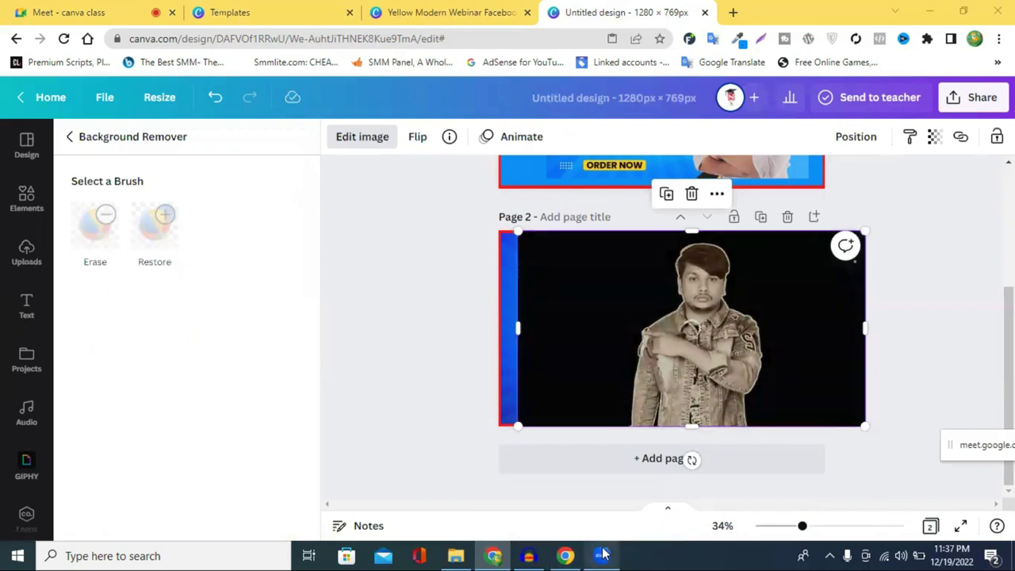
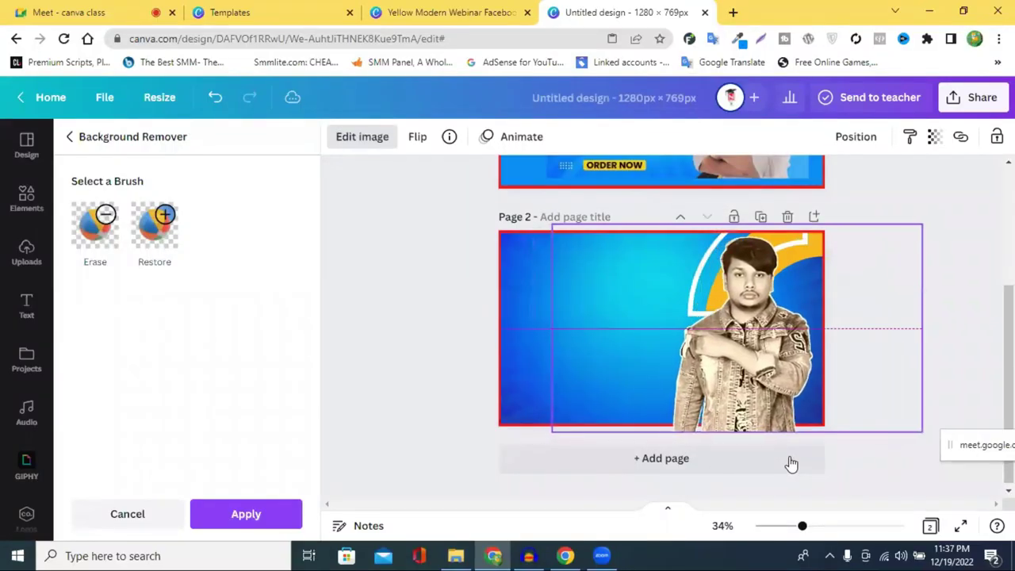
{"action": "left_click_drag", "start_coordinate": [779, 380], "coordinate": [785, 381]}
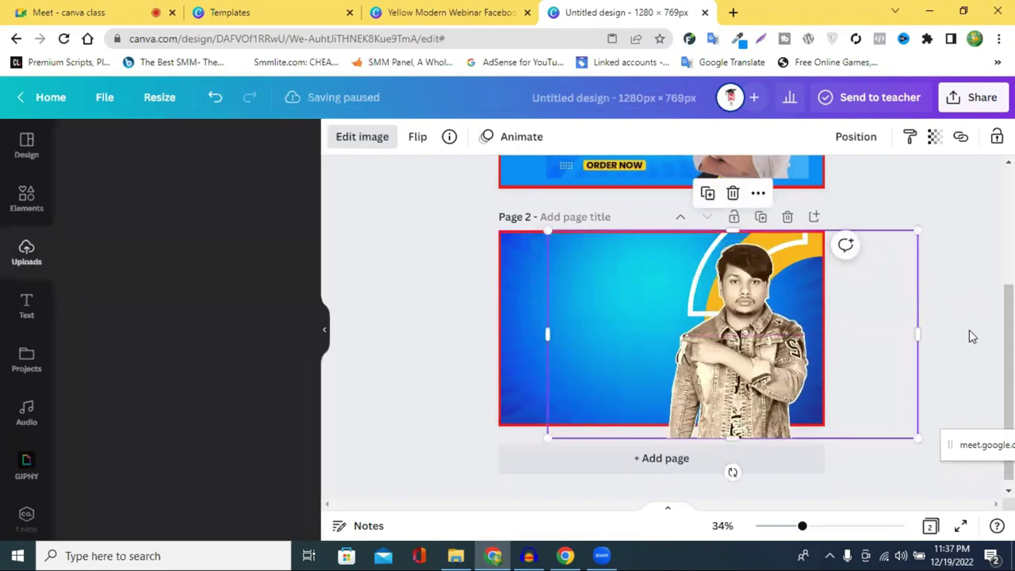
{"action": "left_click", "coordinate": [969, 330]}
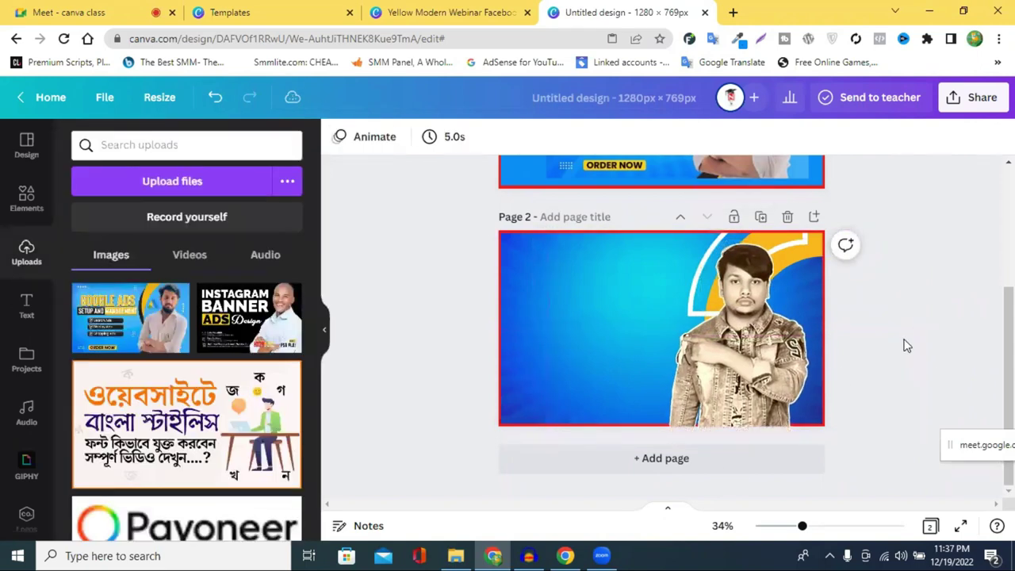
- Layer a duplicate of page 2's bottom red border line over the man's cutout and shift the cutout slightly toward the right border
{"action": "left_click", "coordinate": [523, 427]}
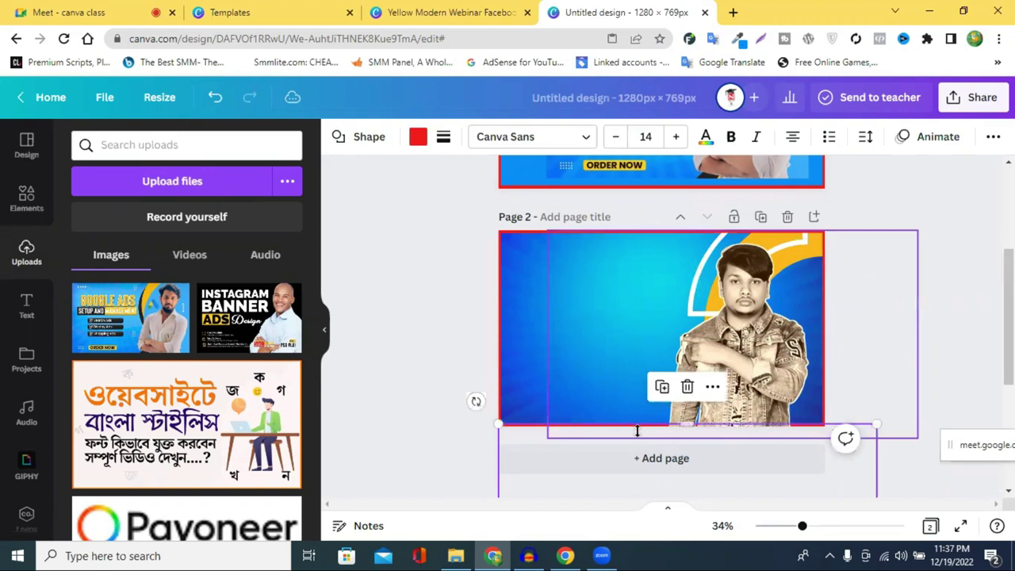
{"action": "left_click_drag", "start_coordinate": [637, 431], "coordinate": [634, 444]}
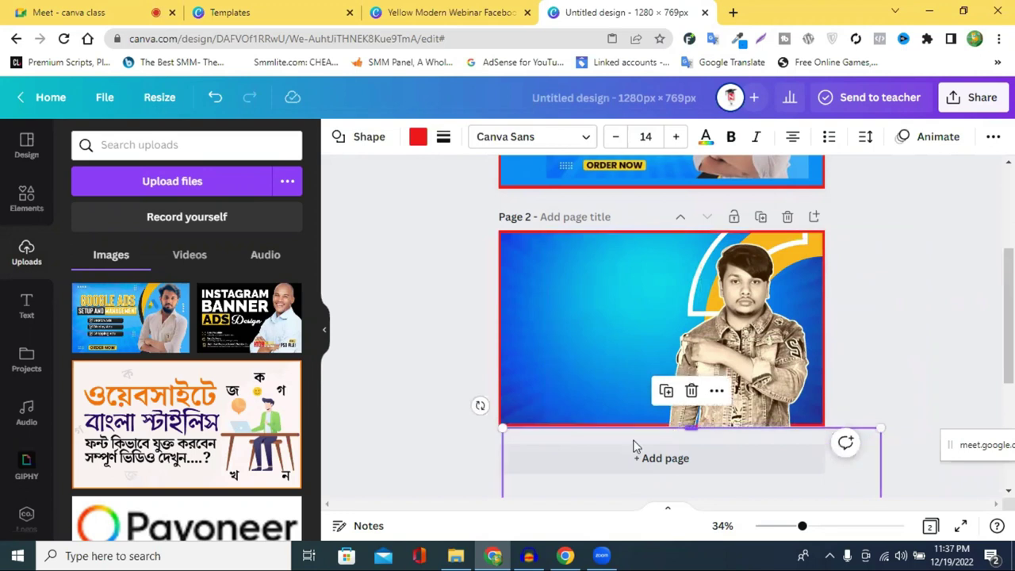
{"action": "left_click", "coordinate": [888, 345]}
{"action": "mouse_move", "coordinate": [775, 347]}
{"action": "left_mouse_down"}
{"action": "mouse_move", "coordinate": [781, 340]}
{"action": "mouse_move", "coordinate": [782, 351]}
{"action": "left_mouse_up"}
{"action": "left_click", "coordinate": [959, 349]}
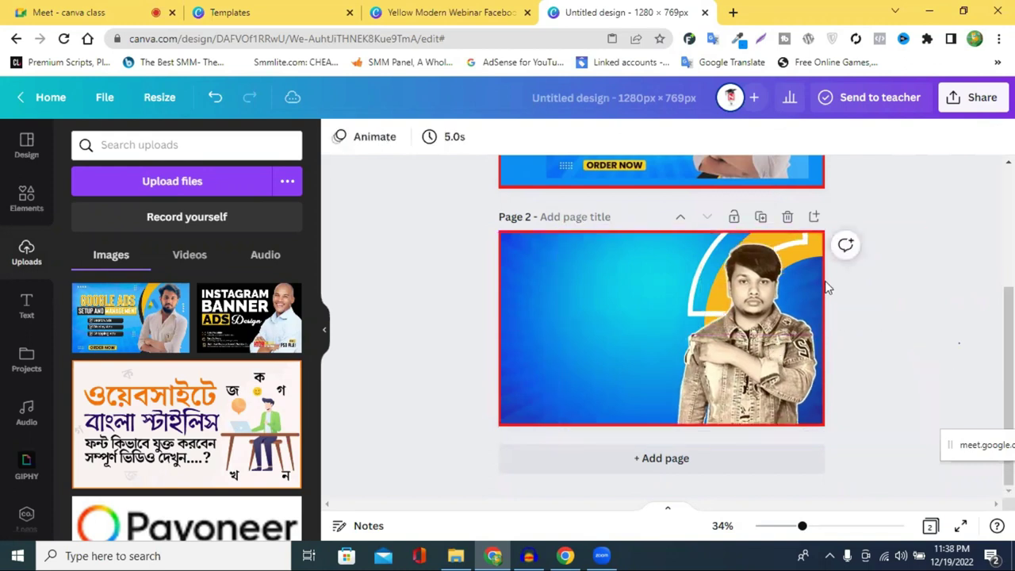
- Compare page 2, including the man's cutout, with the reference Google Ads banner on page 1
{"action": "scroll", "coordinate": [552, 239], "scroll_direction": "up", "scroll_amount": 2}
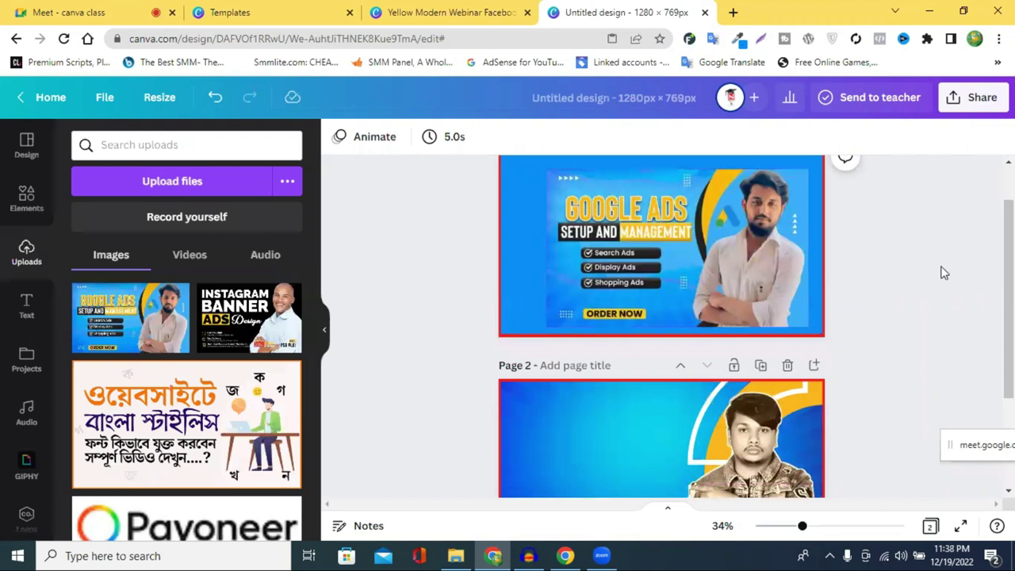
{"action": "scroll", "coordinate": [943, 273], "scroll_direction": "down", "scroll_amount": 1}
{"action": "scroll", "coordinate": [944, 273], "scroll_direction": "up", "scroll_amount": 1}
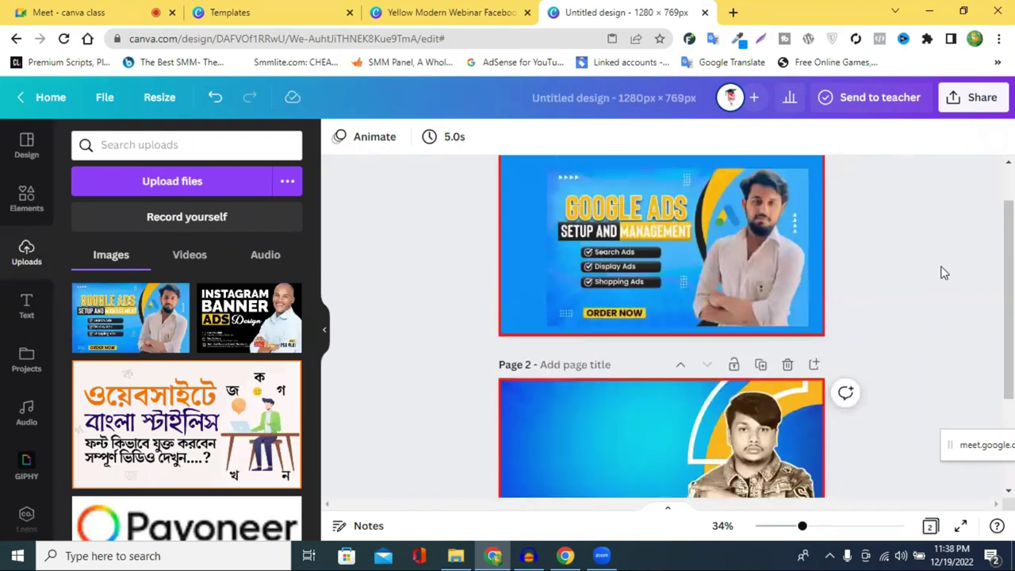
{"action": "scroll", "coordinate": [944, 273], "scroll_direction": "up", "scroll_amount": 1}
{"action": "scroll", "coordinate": [943, 273], "scroll_direction": "down", "scroll_amount": 2}
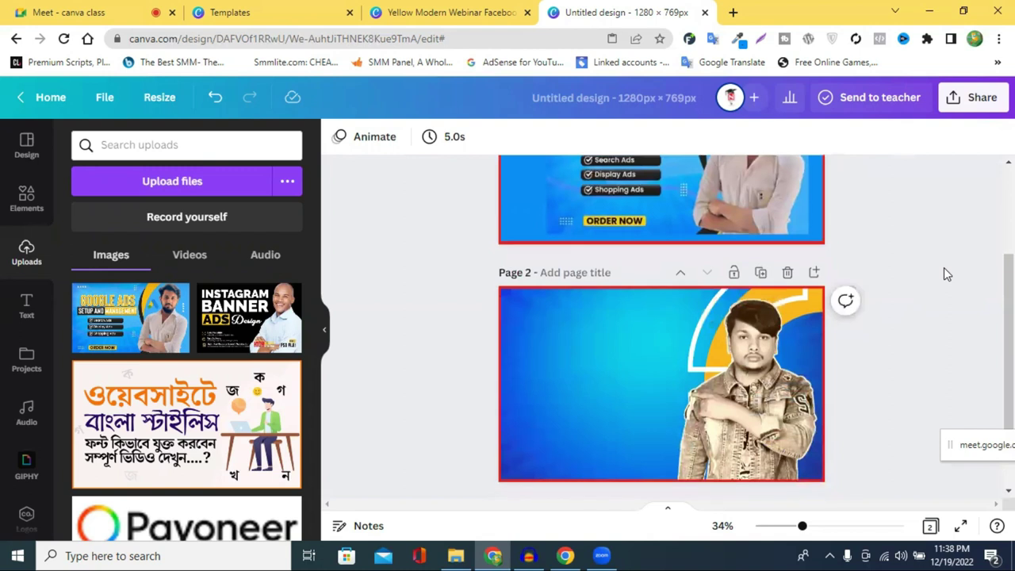
{"action": "scroll", "coordinate": [944, 273], "scroll_direction": "up", "scroll_amount": 2}
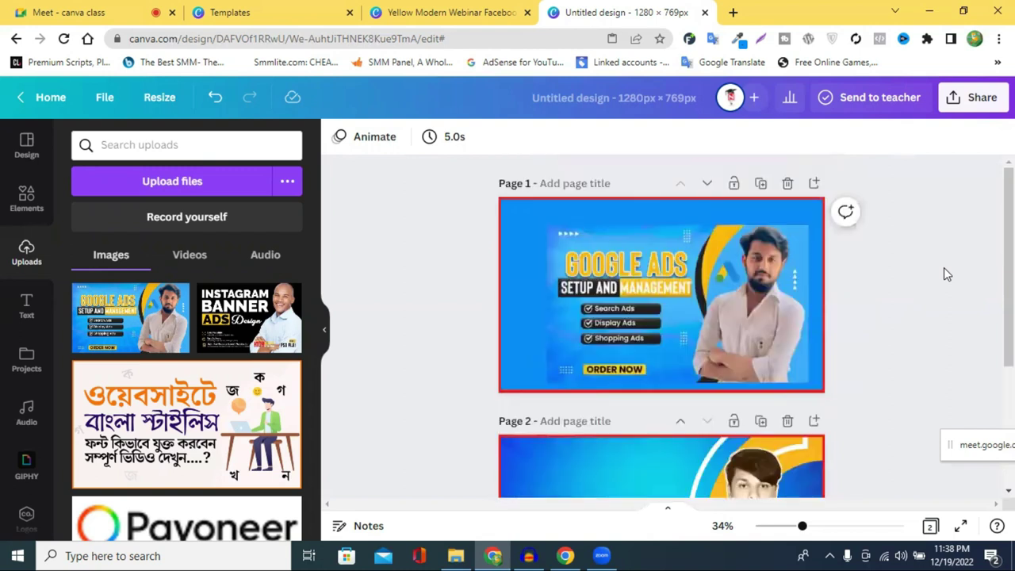
- Add a heading text box to page 2 and place it in the upper part of the empty blue area beside the man
{"action": "scroll", "coordinate": [944, 273], "scroll_direction": "down", "scroll_amount": 2}
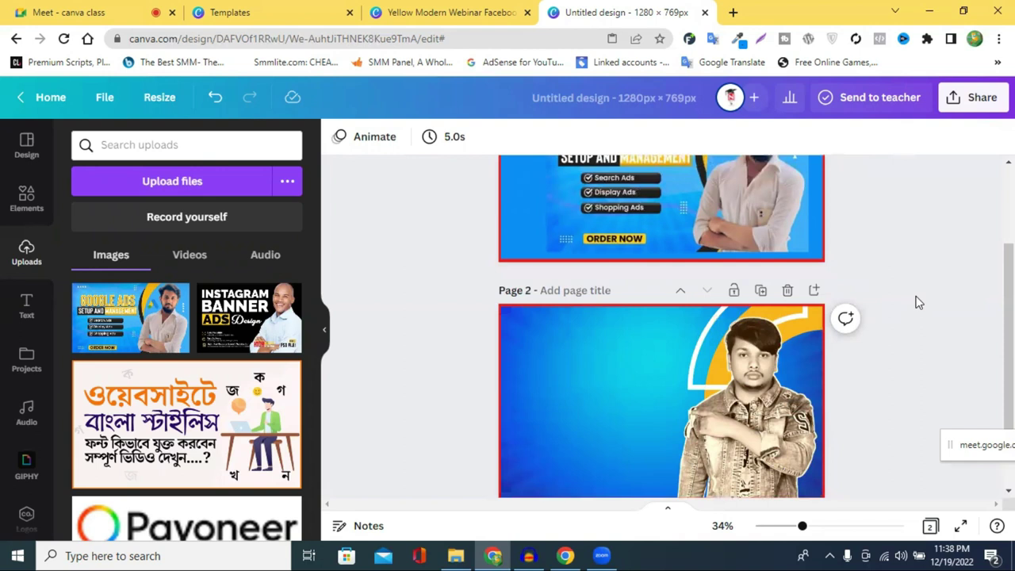
{"action": "scroll", "coordinate": [918, 302], "scroll_direction": "down", "scroll_amount": 1}
{"action": "scroll", "coordinate": [918, 300], "scroll_direction": "up", "scroll_amount": 2}
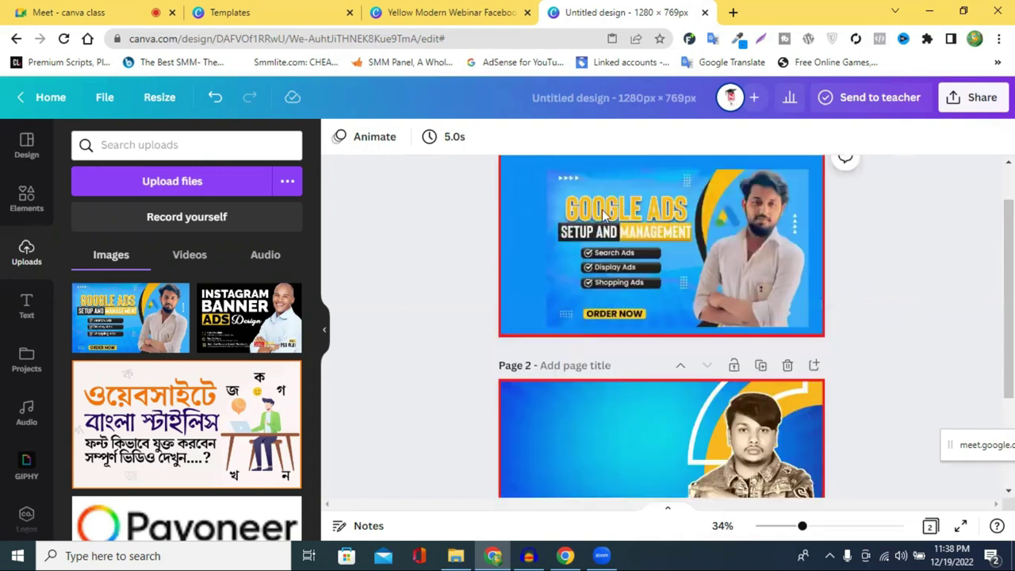
{"action": "scroll", "coordinate": [939, 273], "scroll_direction": "down", "scroll_amount": 1}
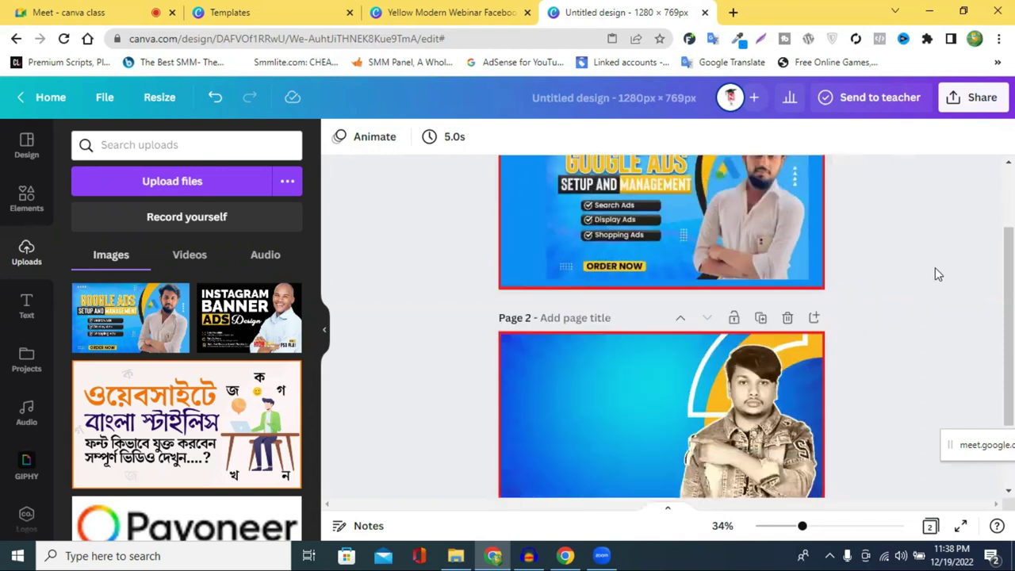
{"action": "scroll", "coordinate": [935, 270], "scroll_direction": "down", "scroll_amount": 2}
{"action": "scroll", "coordinate": [927, 270], "scroll_direction": "up", "scroll_amount": 4}
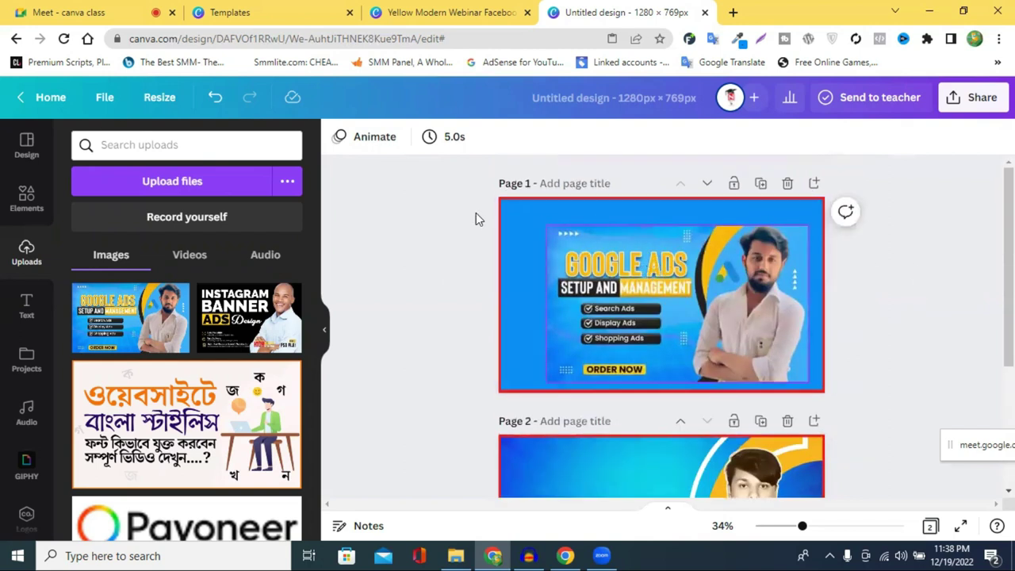
{"action": "left_click", "coordinate": [27, 308]}
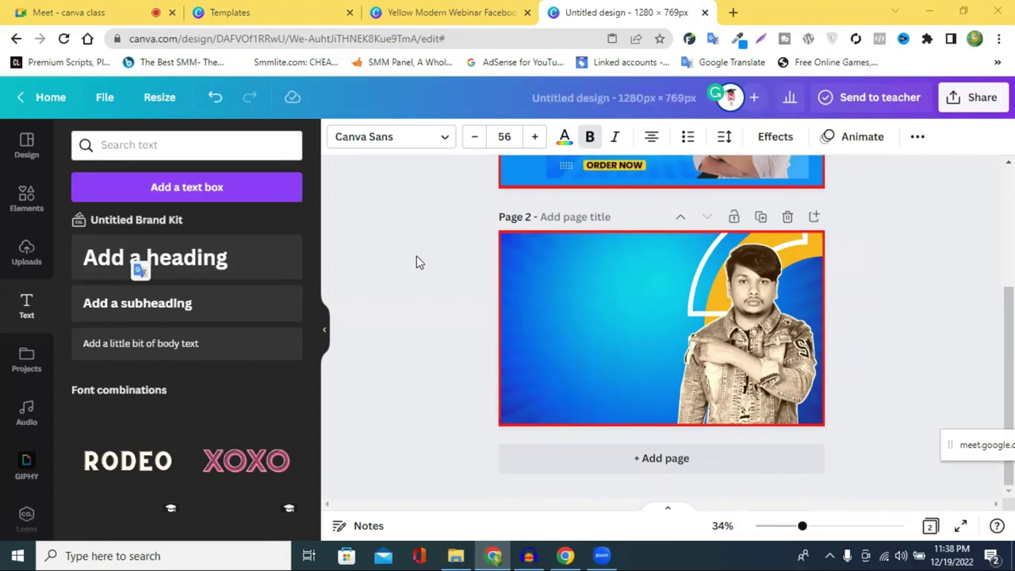
{"action": "left_click", "coordinate": [184, 260]}
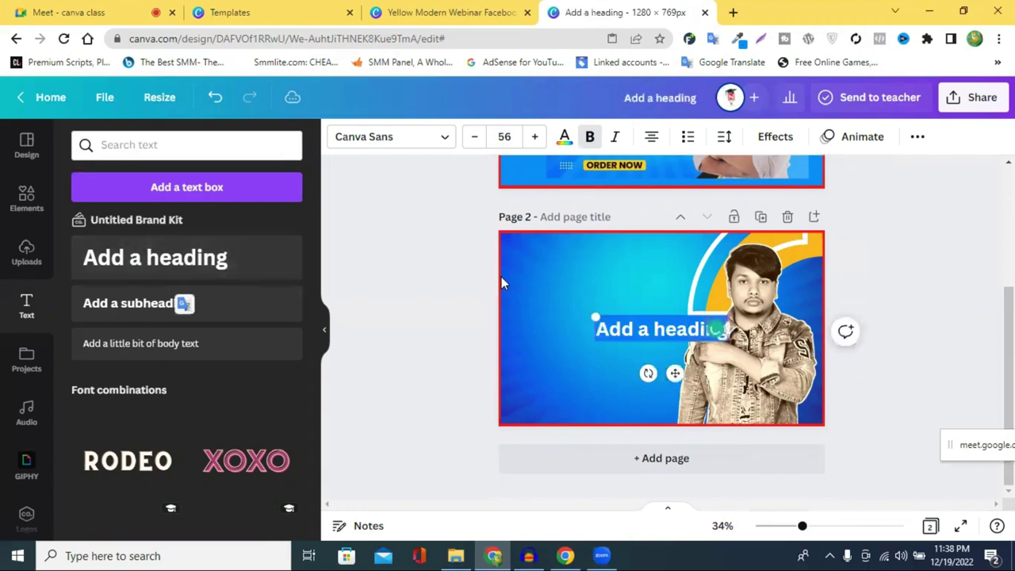
{"action": "left_click", "coordinate": [424, 294]}
{"action": "left_click_drag", "start_coordinate": [662, 339], "coordinate": [598, 426]}
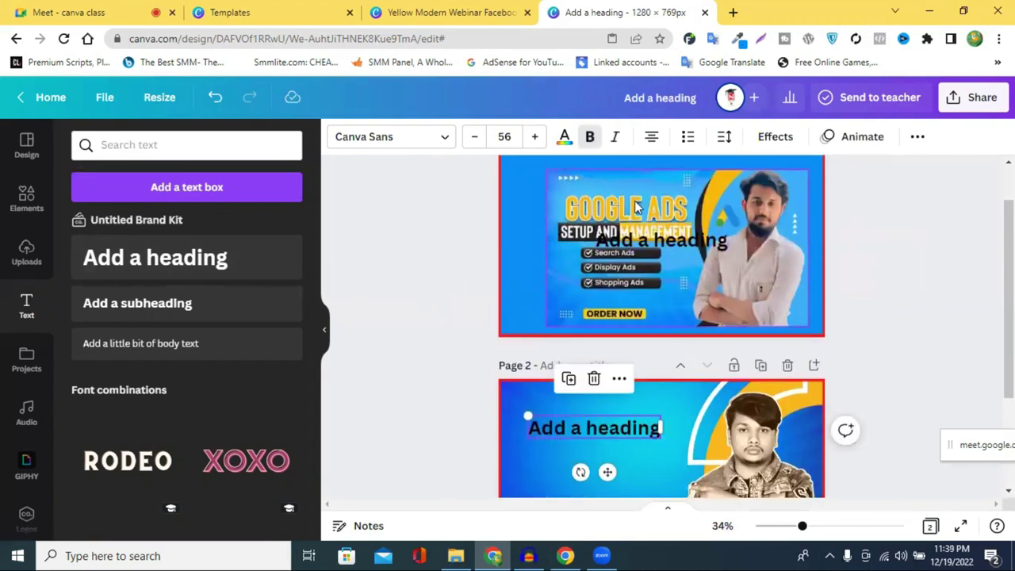
- Replace the placeholder text of page 2's heading with "GOOGLE ADS"
{"action": "double_click", "coordinate": [598, 427]}
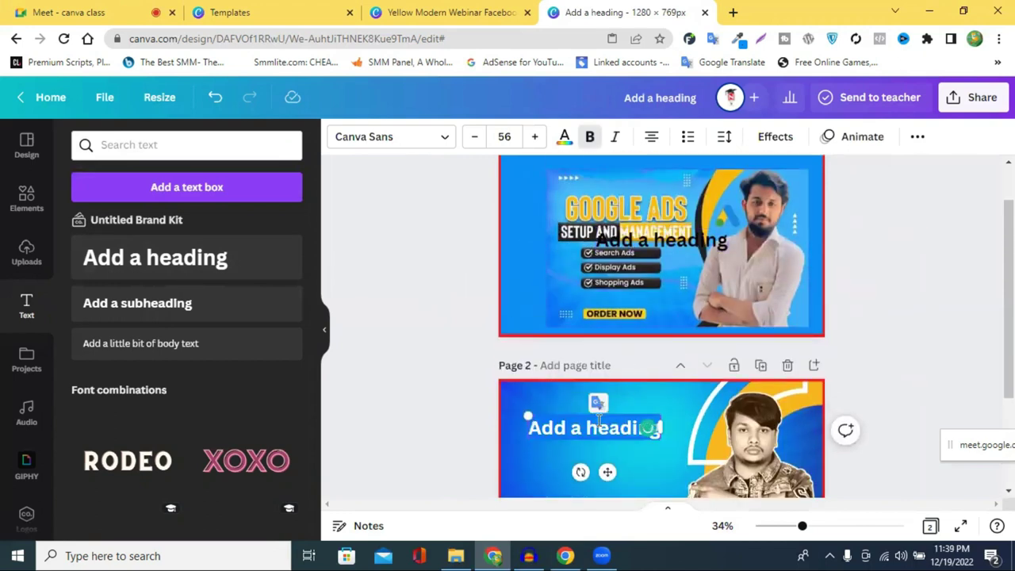
{"action": "type", "text": "Go"}
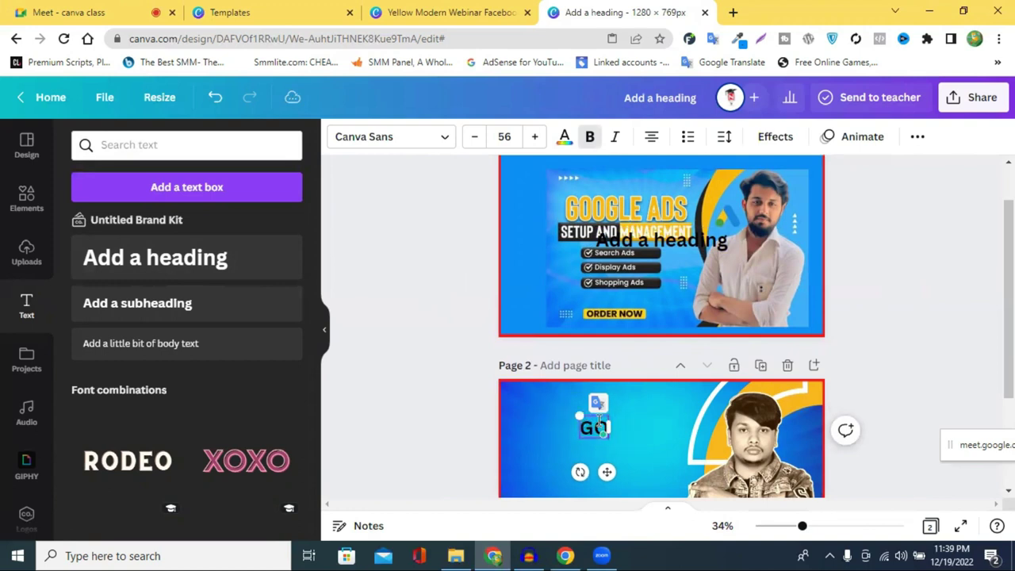
{"action": "type", "text": "o"}
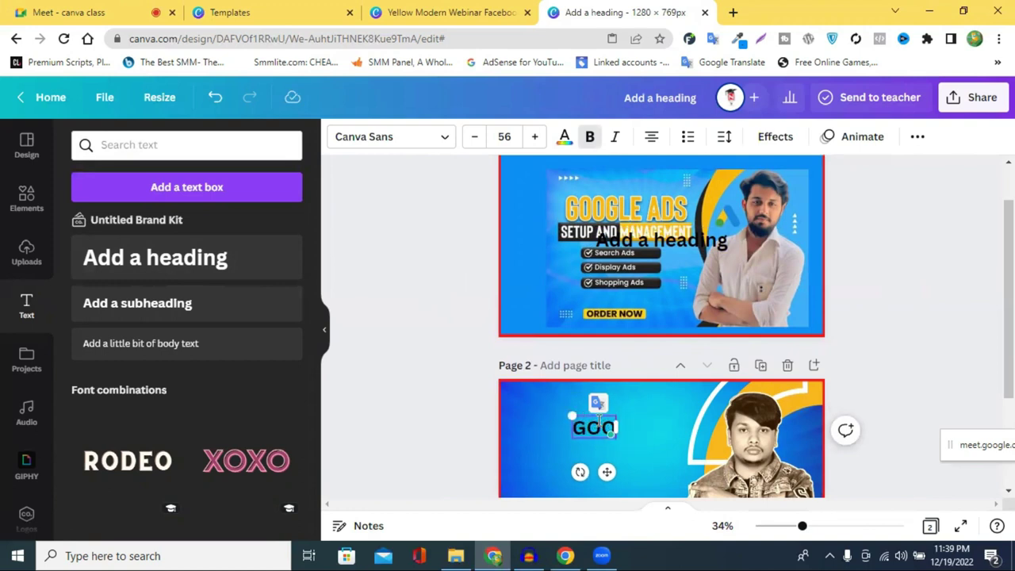
{"action": "type", "text": "gle ads"}
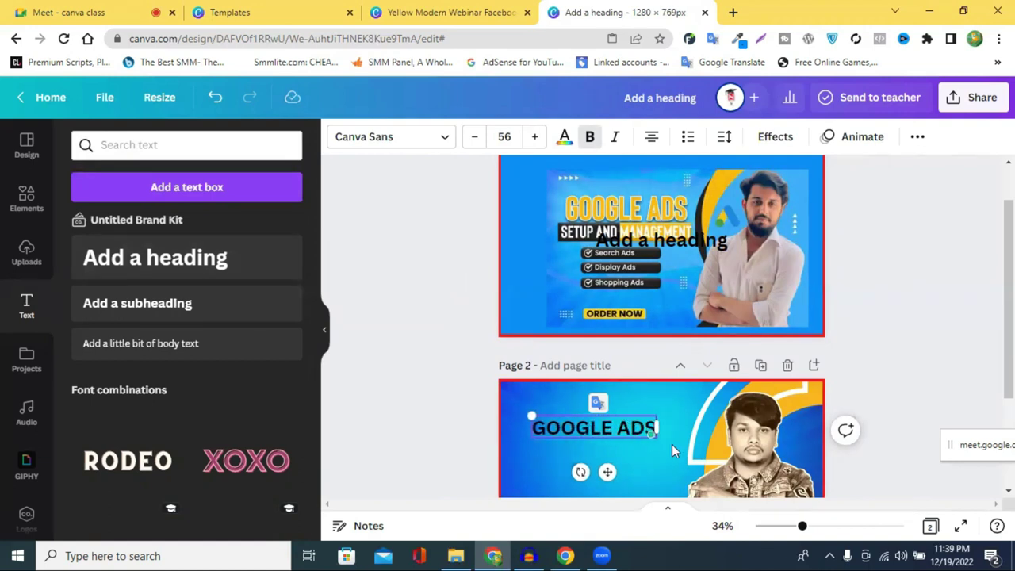
{"action": "left_click", "coordinate": [934, 255]}
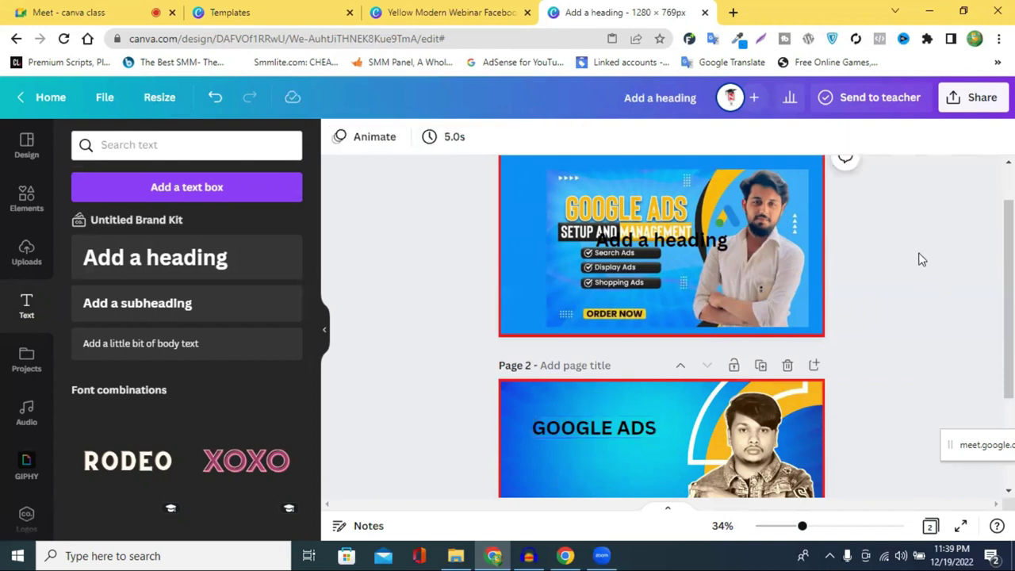
- Try the Sports World font on page 2's GOOGLE ADS heading and compare it with the reference headline on page 1
{"action": "scroll", "coordinate": [842, 308], "scroll_direction": "down", "scroll_amount": 2}
{"action": "scroll", "coordinate": [901, 308], "scroll_direction": "down", "scroll_amount": 2}
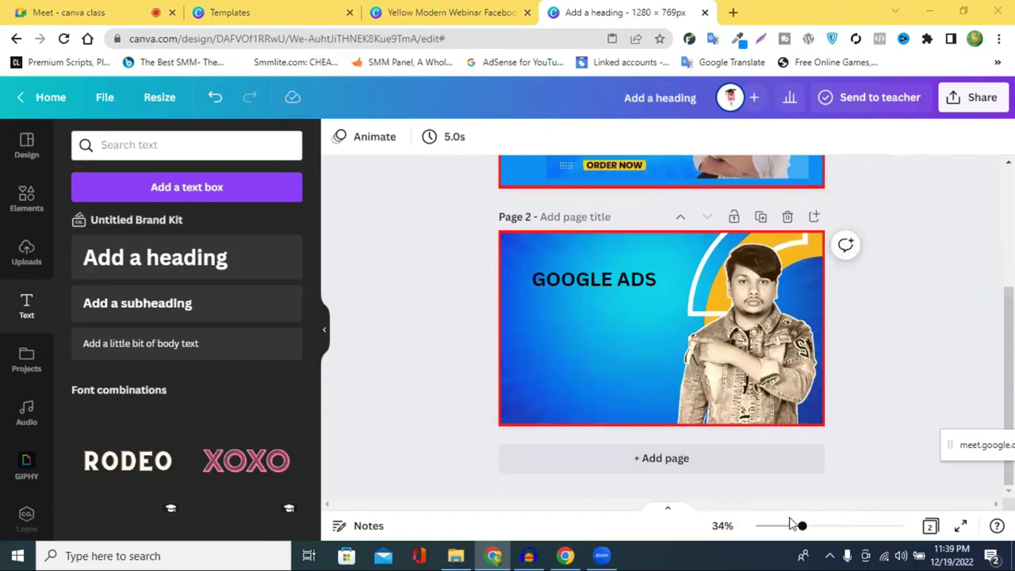
{"action": "left_click_drag", "start_coordinate": [806, 527], "coordinate": [808, 527]}
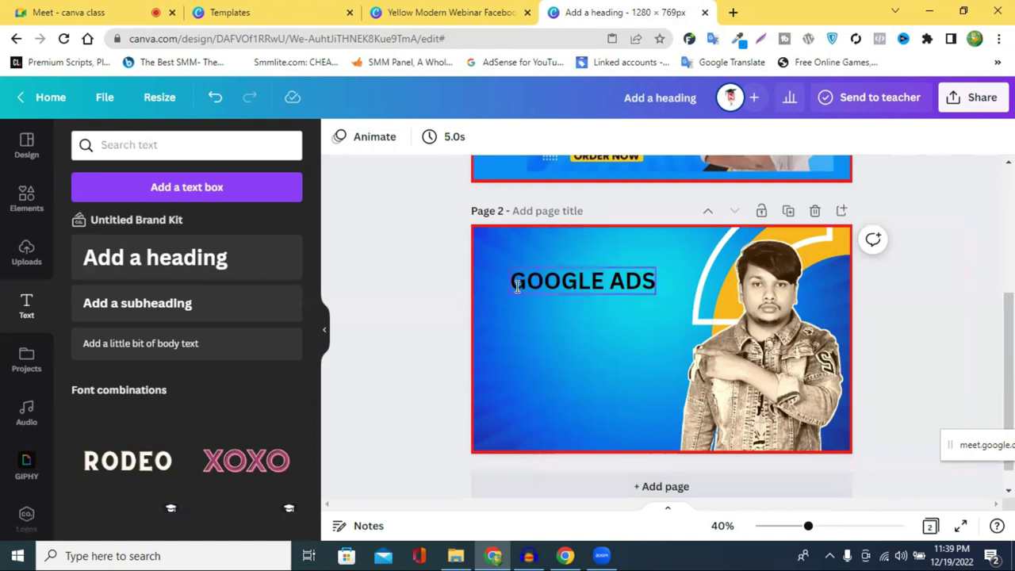
{"action": "scroll", "coordinate": [564, 222], "scroll_direction": "up", "scroll_amount": 1}
{"action": "scroll", "coordinate": [566, 228], "scroll_direction": "up", "scroll_amount": 1}
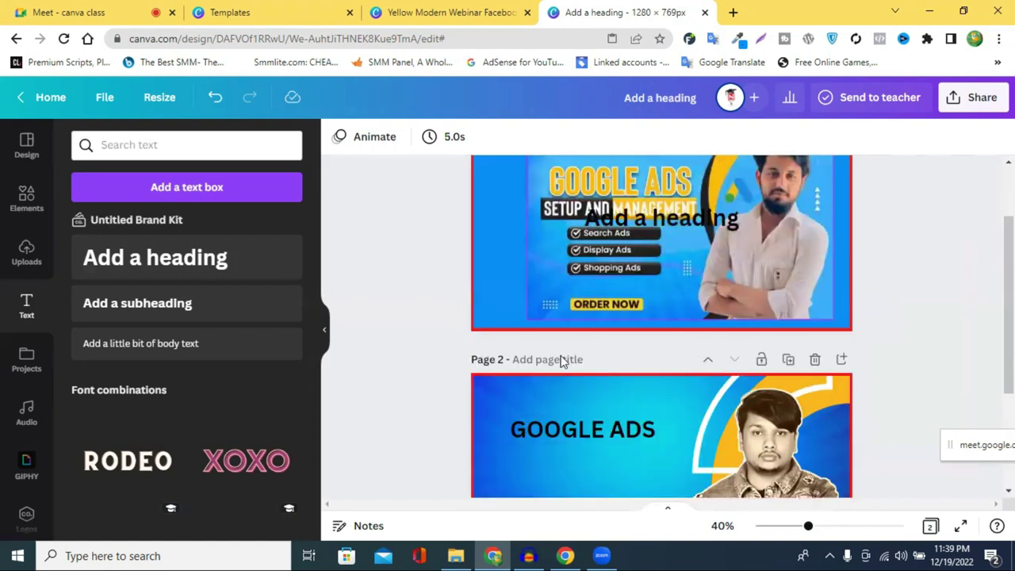
{"action": "scroll", "coordinate": [562, 361], "scroll_direction": "down", "scroll_amount": 1}
{"action": "left_click", "coordinate": [553, 361]}
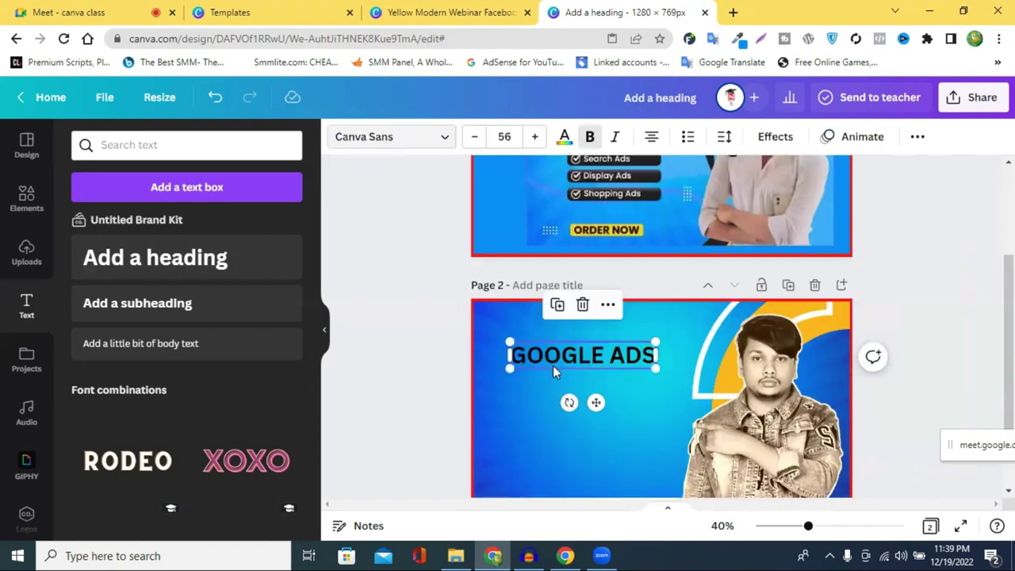
{"action": "left_click", "coordinate": [360, 140]}
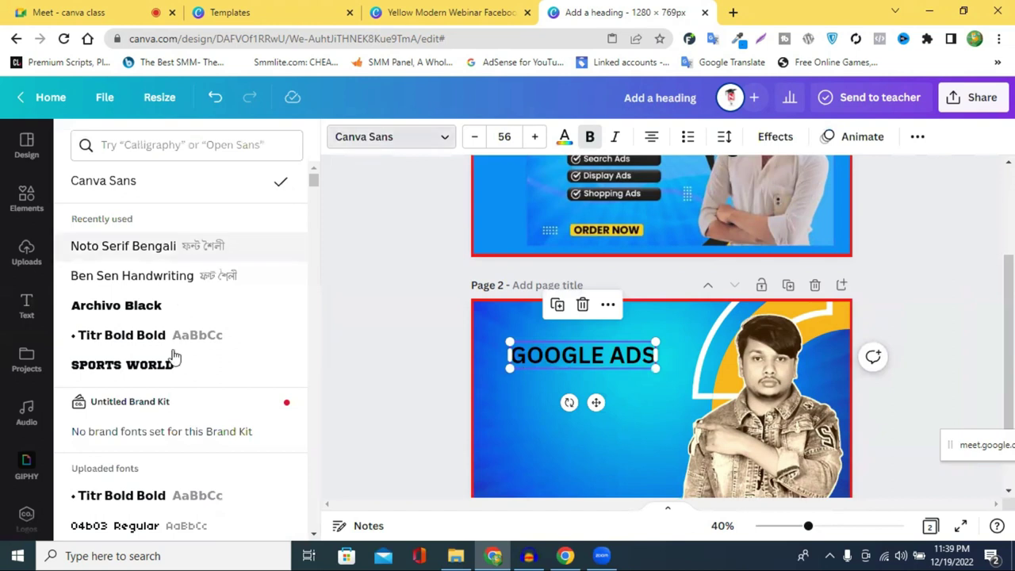
{"action": "left_click", "coordinate": [173, 366]}
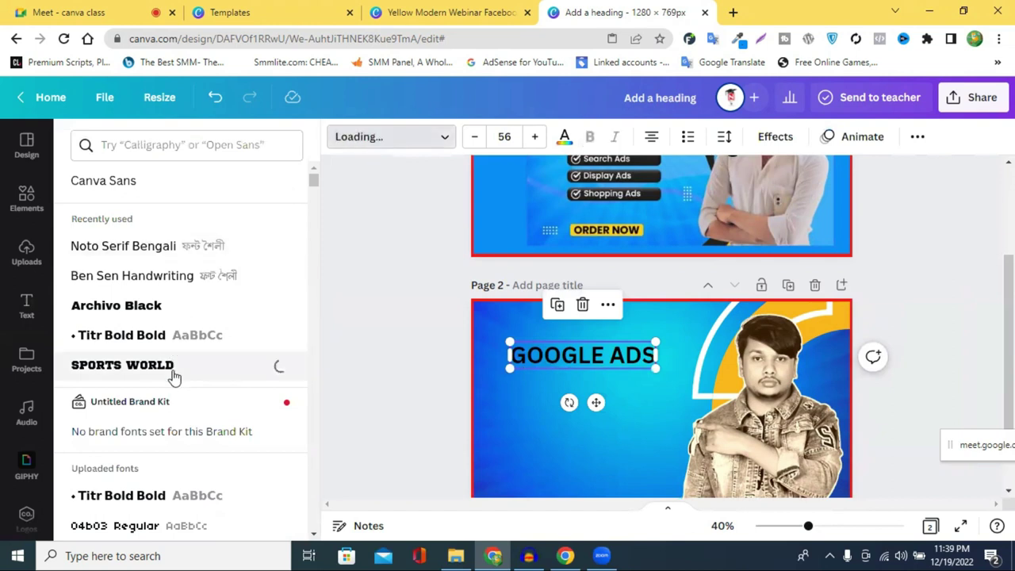
{"action": "scroll", "coordinate": [888, 405], "scroll_direction": "up", "scroll_amount": 2}
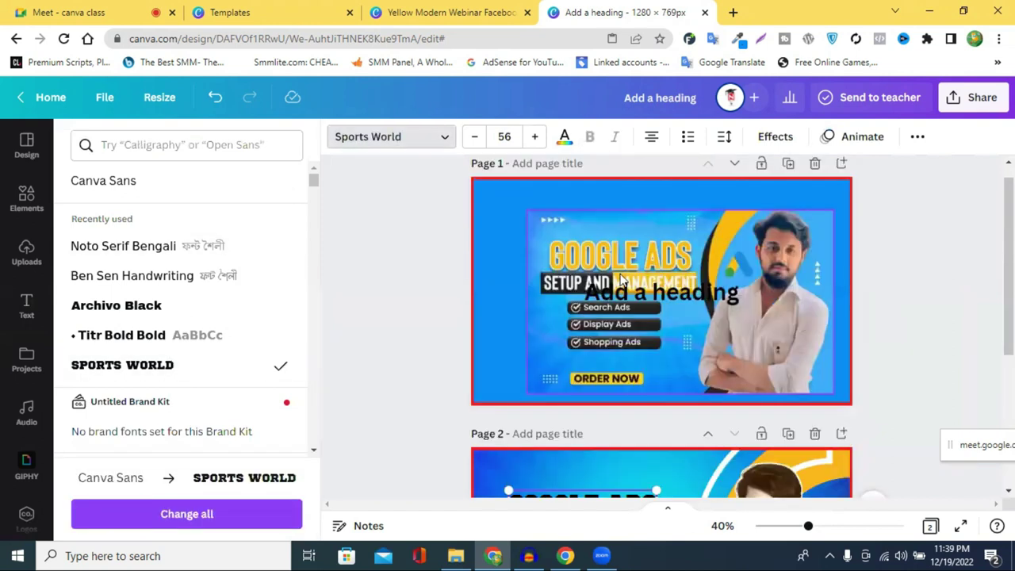
{"action": "scroll", "coordinate": [155, 355], "scroll_direction": "down", "scroll_amount": 2}
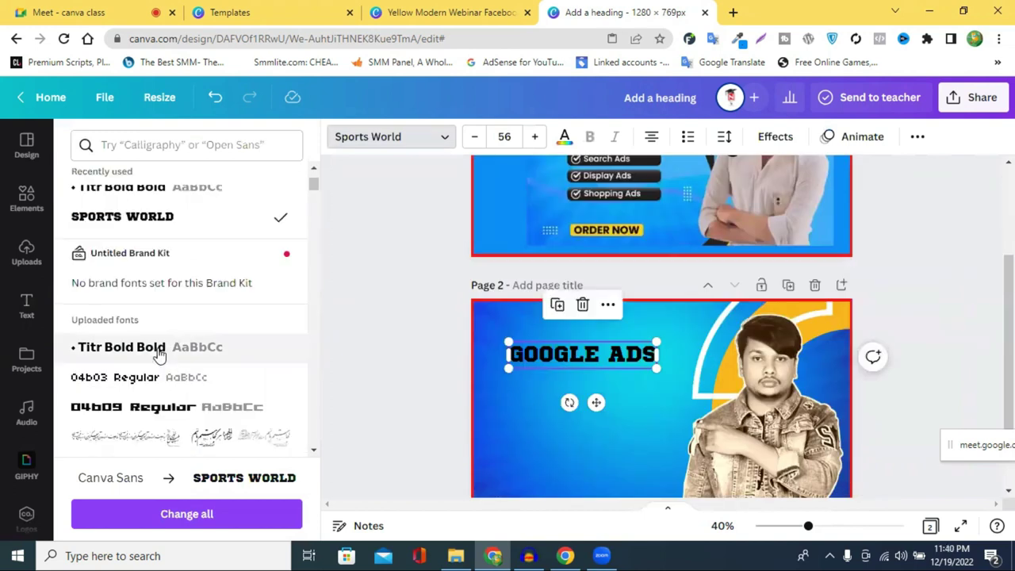
- Try the uploaded fonts Titr Bold and Aharoni Bold on the GOOGLE ADS heading
{"action": "left_click", "coordinate": [159, 349]}
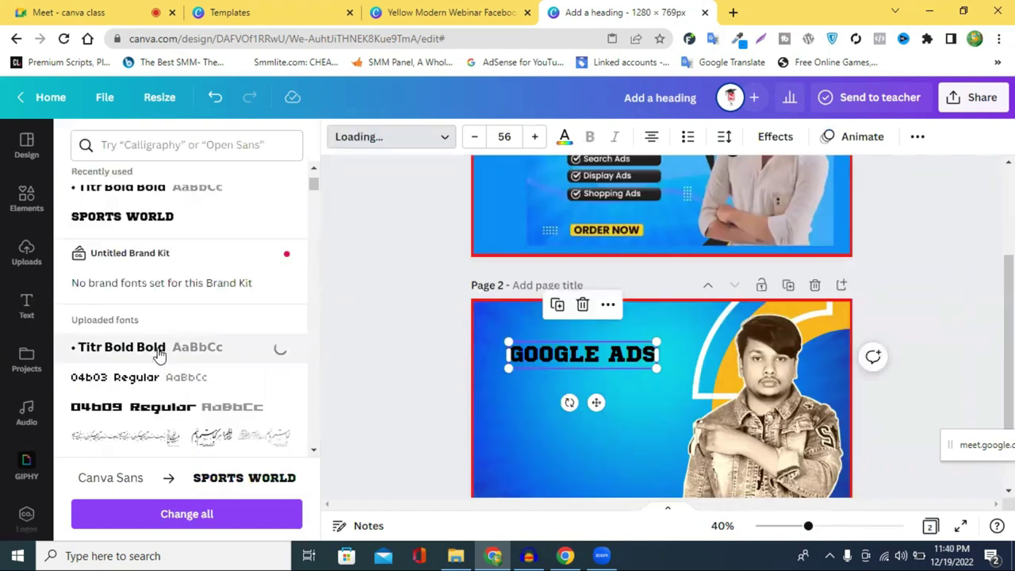
{"action": "scroll", "coordinate": [137, 400], "scroll_direction": "down", "scroll_amount": 1}
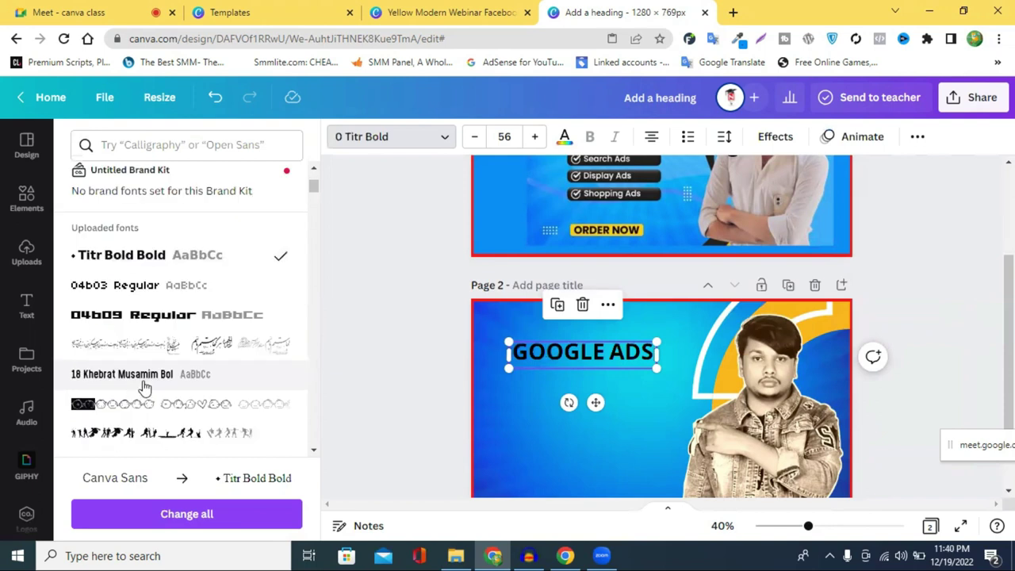
{"action": "scroll", "coordinate": [155, 384], "scroll_direction": "down", "scroll_amount": 2}
{"action": "scroll", "coordinate": [137, 283], "scroll_direction": "down", "scroll_amount": 2}
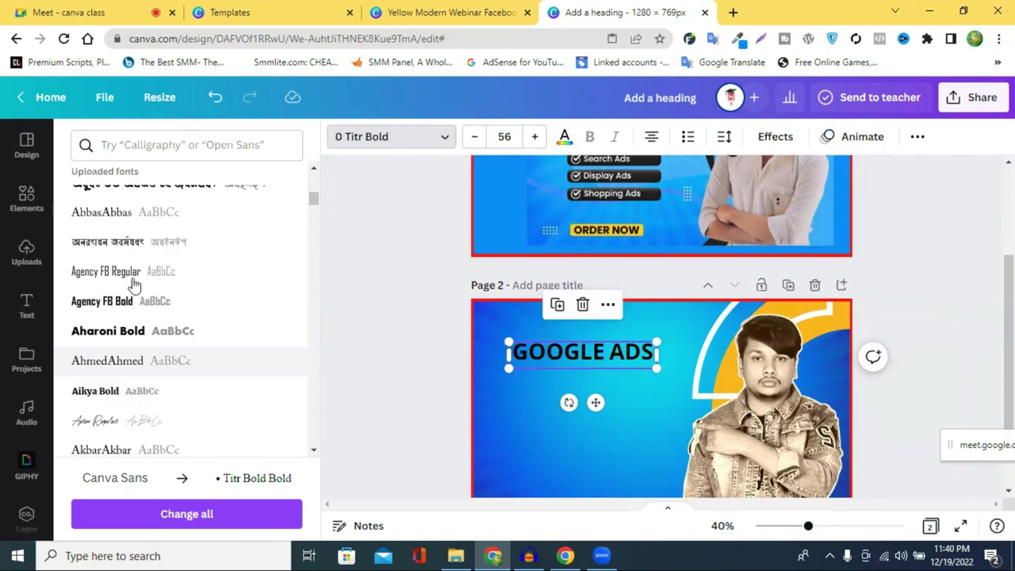
{"action": "scroll", "coordinate": [135, 279], "scroll_direction": "down", "scroll_amount": 1}
{"action": "left_click", "coordinate": [135, 279]}
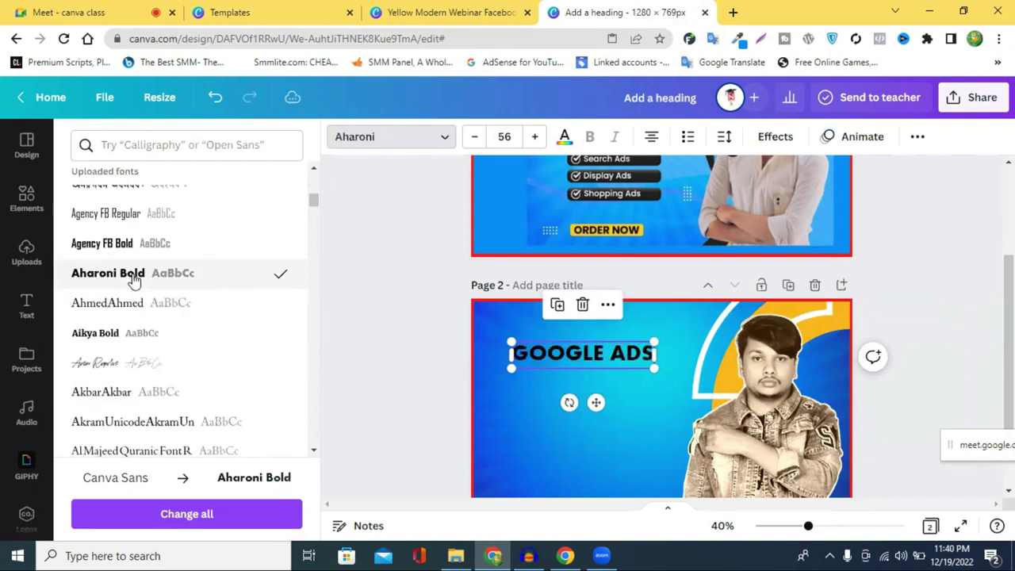
- Try the uploaded fonts Anirban Bold and Atma Bold on the GOOGLE ADS heading
{"action": "scroll", "coordinate": [140, 293], "scroll_direction": "down", "scroll_amount": 2}
{"action": "scroll", "coordinate": [152, 328], "scroll_direction": "down", "scroll_amount": 3}
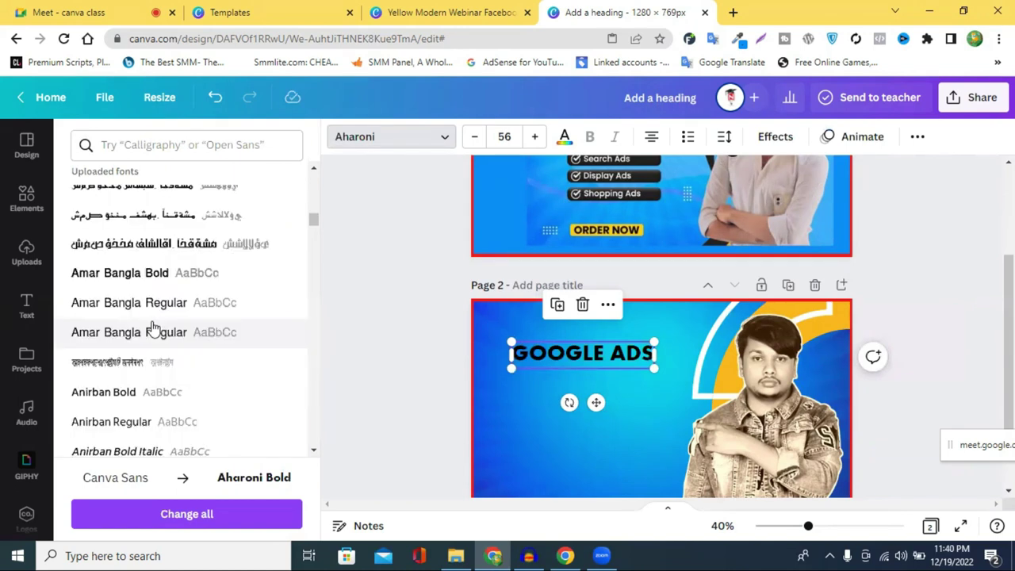
{"action": "scroll", "coordinate": [152, 326], "scroll_direction": "down", "scroll_amount": 3}
{"action": "scroll", "coordinate": [135, 293], "scroll_direction": "up", "scroll_amount": 2}
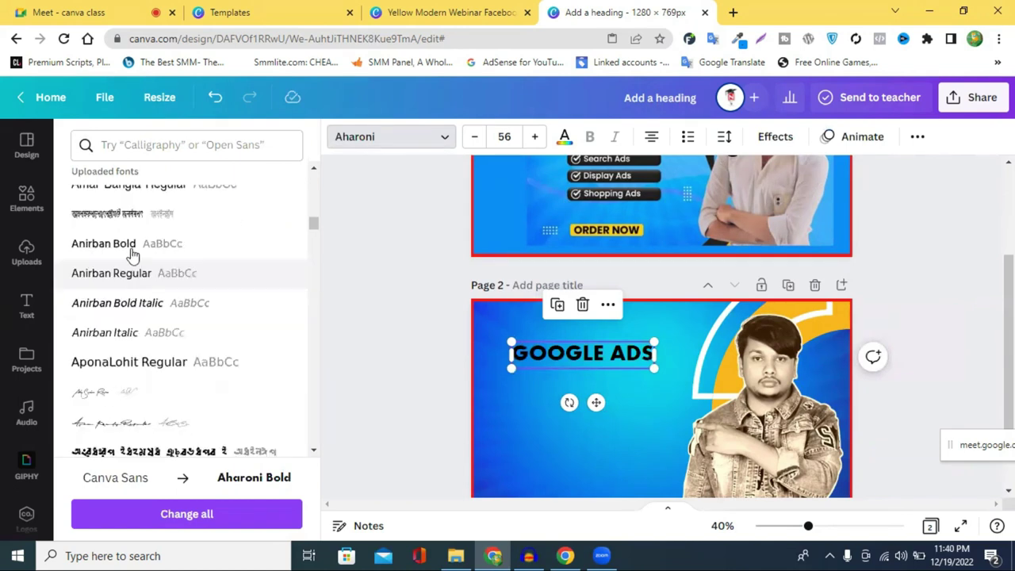
{"action": "left_click", "coordinate": [133, 254]}
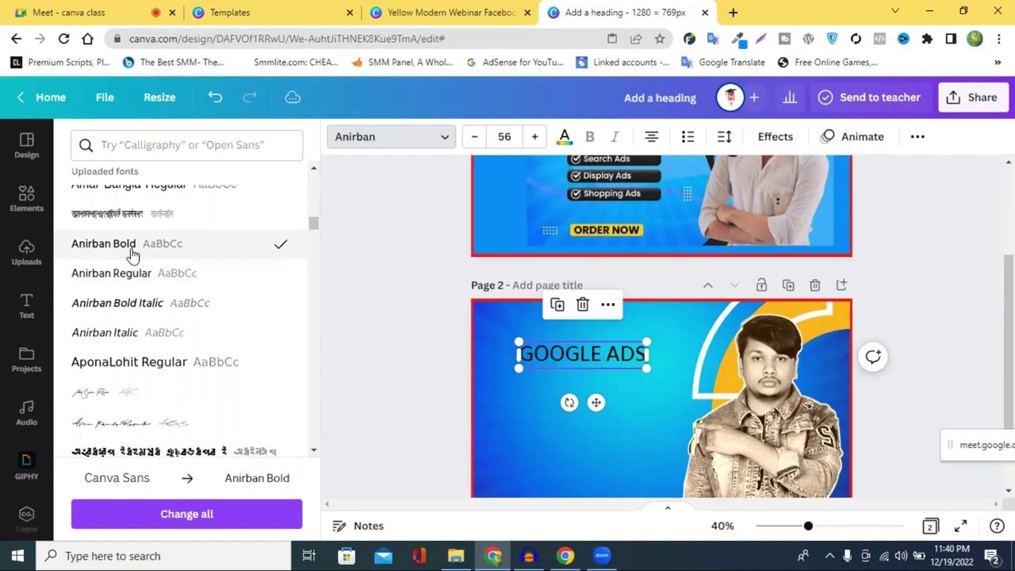
{"action": "scroll", "coordinate": [132, 254], "scroll_direction": "down", "scroll_amount": 3}
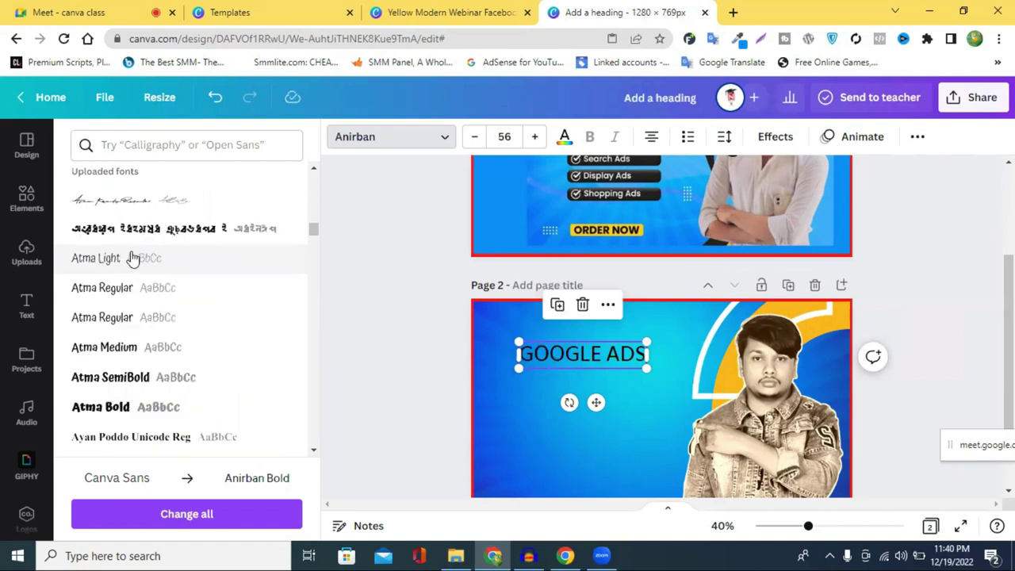
{"action": "left_click", "coordinate": [126, 405]}
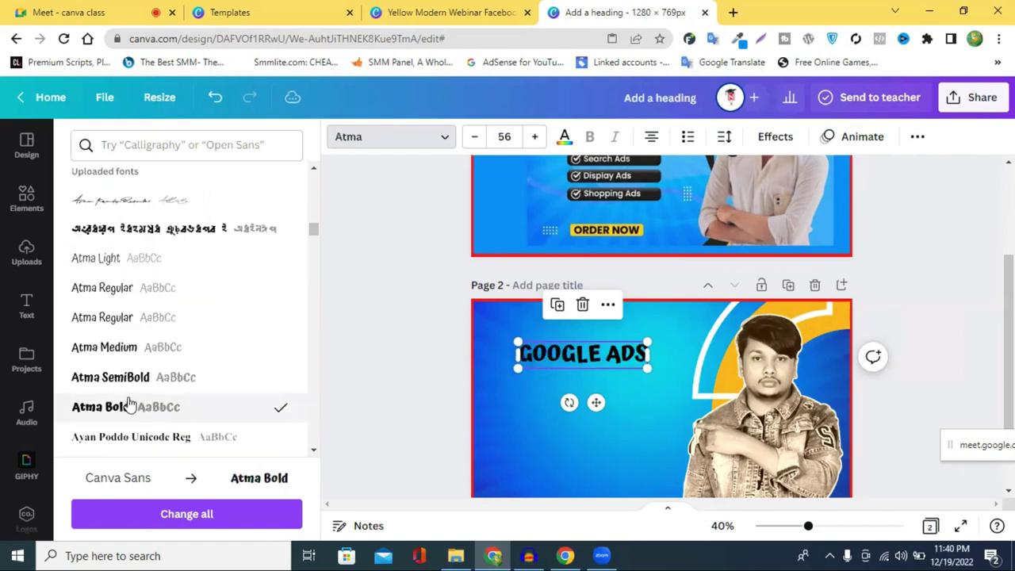
- Undo the font changes on the heading back to Canva Sans, keeping the full text GOOGLE ADS
{"action": "scroll", "coordinate": [130, 401], "scroll_direction": "up", "scroll_amount": 3}
{"action": "scroll", "coordinate": [129, 401], "scroll_direction": "up", "scroll_amount": 5}
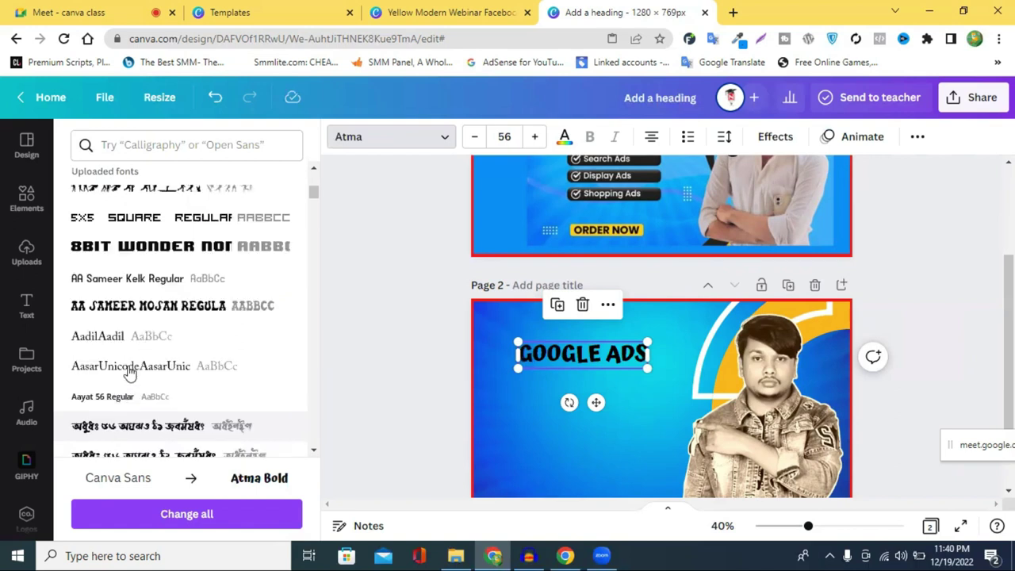
{"action": "scroll", "coordinate": [131, 372], "scroll_direction": "up", "scroll_amount": 10}
{"action": "left_click", "coordinate": [221, 98]}
{"action": "left_click", "coordinate": [222, 98]}
{"action": "left_click", "coordinate": [223, 99]}
{"action": "left_click", "coordinate": [222, 98]}
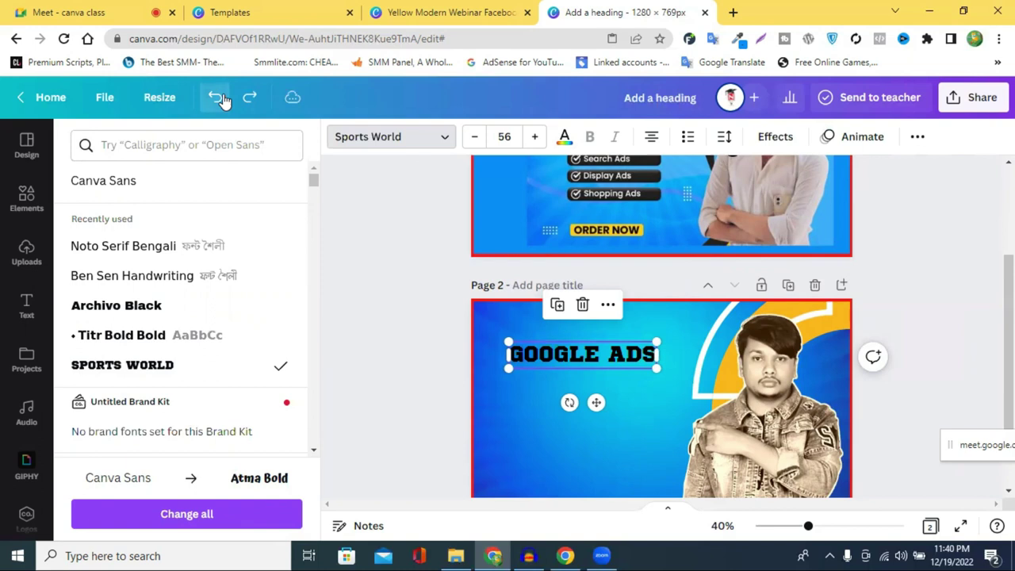
{"action": "left_click", "coordinate": [223, 98]}
{"action": "left_click", "coordinate": [223, 99]}
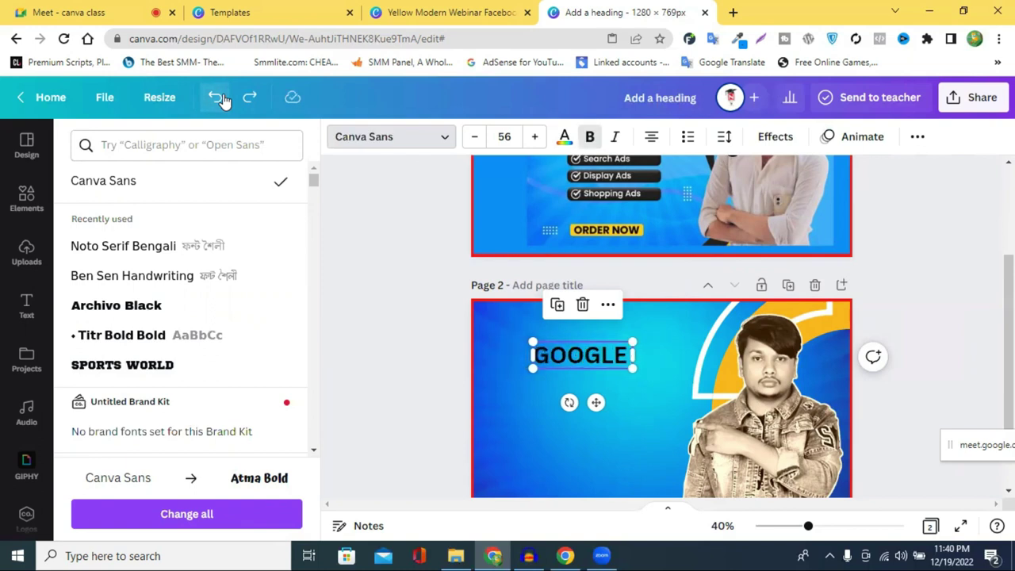
{"action": "left_click", "coordinate": [249, 97]}
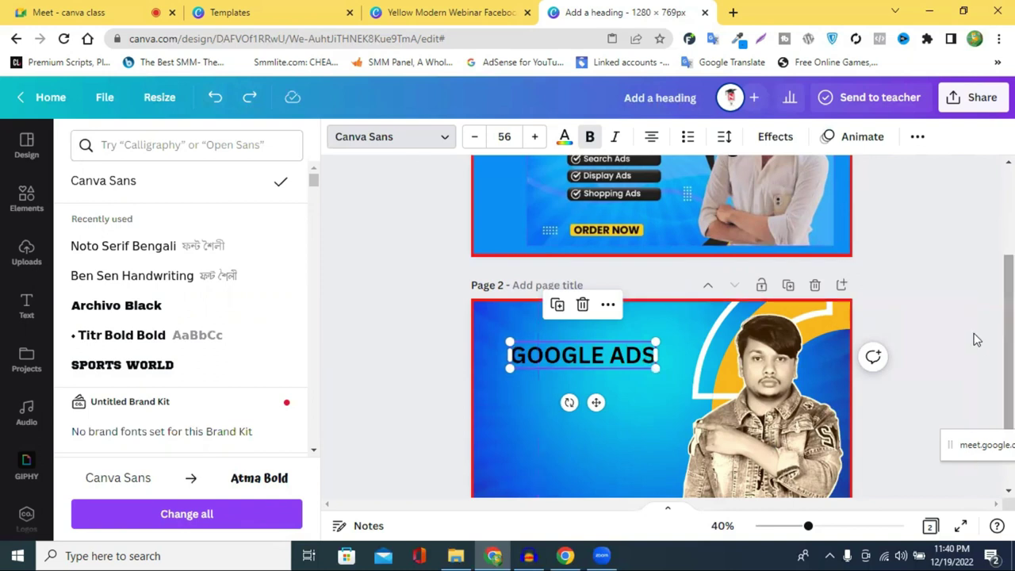
- Compare page 2's GOOGLE ADS heading with the headline lettering of the reference banner on page 1
{"action": "scroll", "coordinate": [638, 325], "scroll_direction": "up", "scroll_amount": 2}
{"action": "scroll", "coordinate": [864, 299], "scroll_direction": "down", "scroll_amount": 2}
{"action": "scroll", "coordinate": [845, 311], "scroll_direction": "up", "scroll_amount": 1}
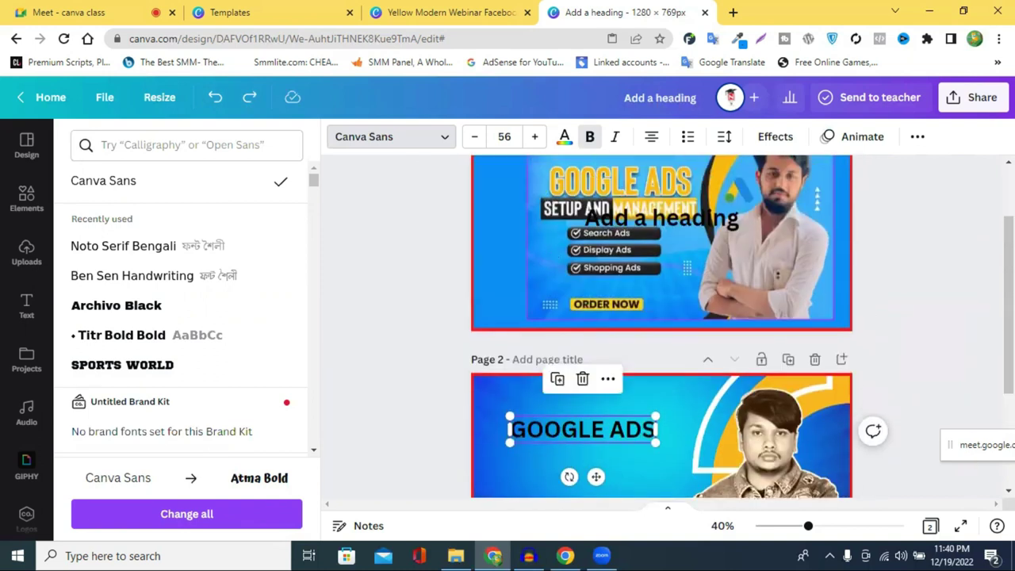
{"action": "scroll", "coordinate": [973, 239], "scroll_direction": "up", "scroll_amount": 1}
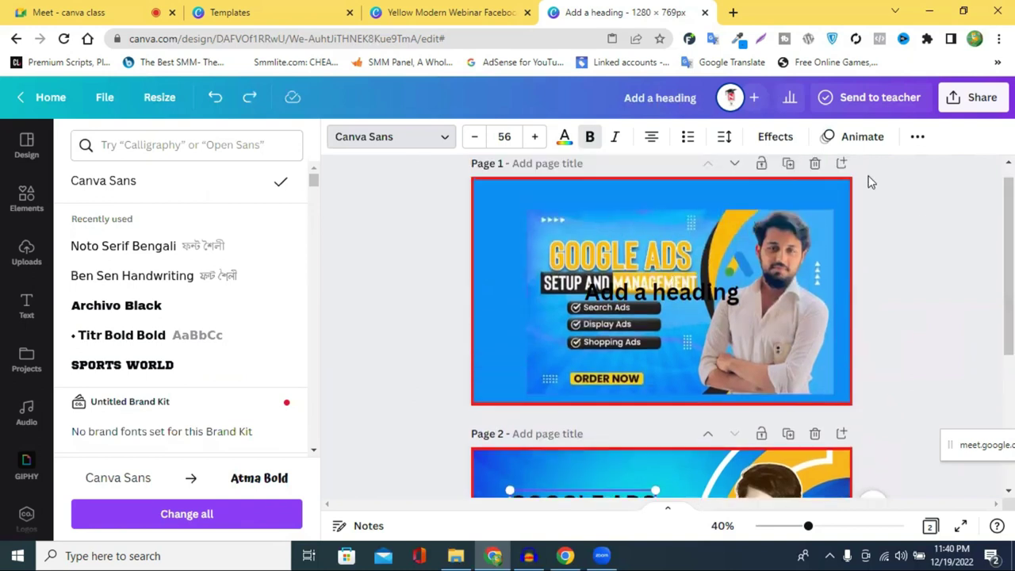
- Tighten page 2's GOOGLE ADS heading to a letter spacing of -72 and set its line spacing to 1.56
{"action": "left_click", "coordinate": [723, 139]}
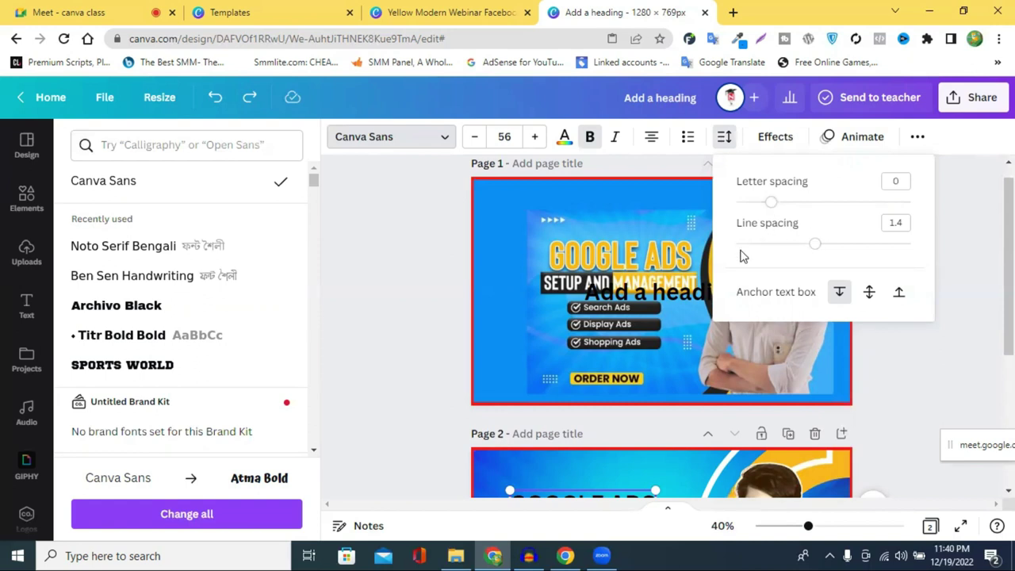
{"action": "scroll", "coordinate": [666, 287], "scroll_direction": "down", "scroll_amount": 3}
{"action": "left_click_drag", "start_coordinate": [768, 204], "coordinate": [759, 212]}
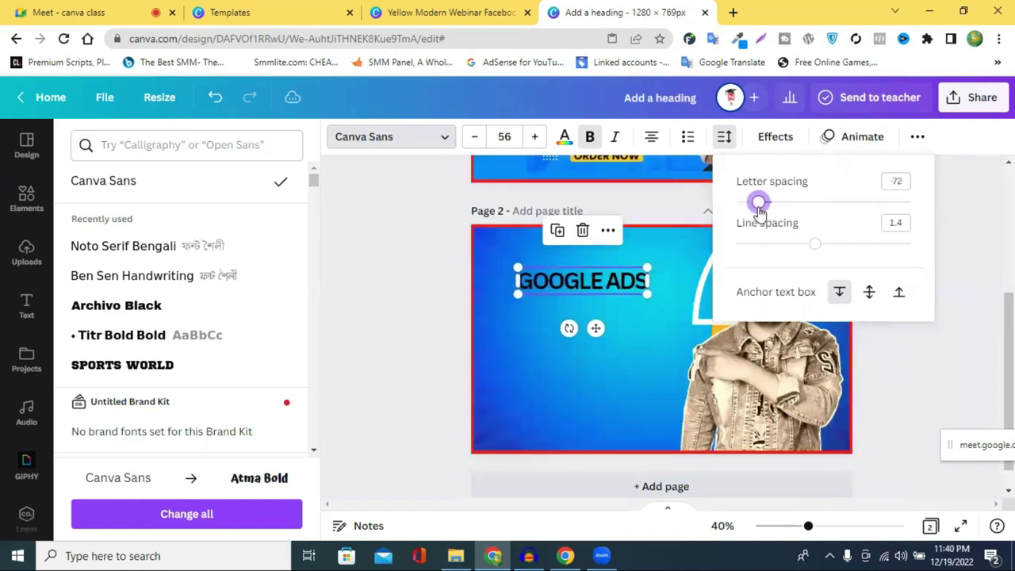
{"action": "left_click_drag", "start_coordinate": [816, 244], "coordinate": [827, 243]}
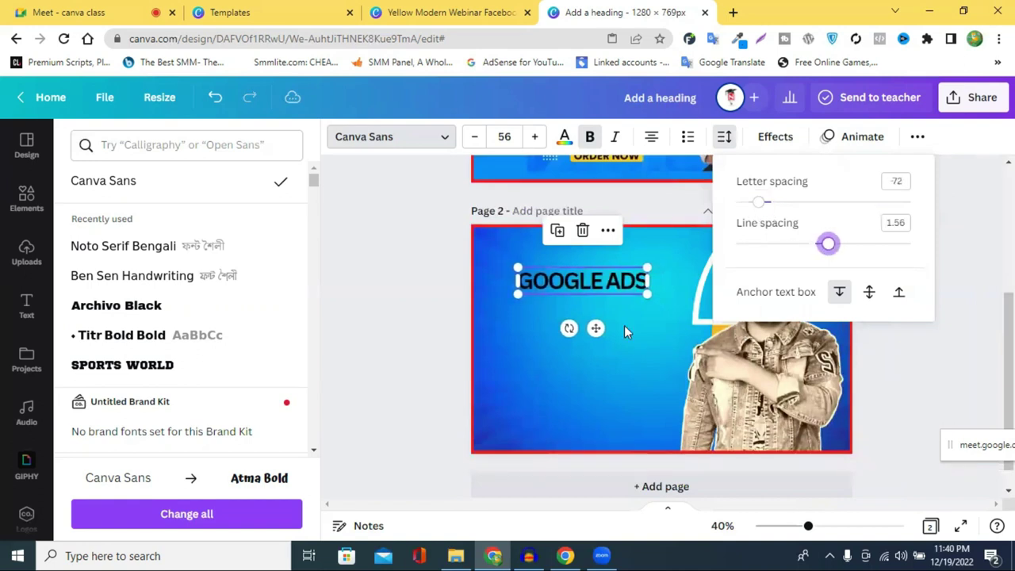
- Enlarge the GOOGLE ADS heading to font size 83.1 and place it in the upper-left area of page 2
{"action": "left_click_drag", "start_coordinate": [643, 294], "coordinate": [737, 322]}
{"action": "left_click", "coordinate": [922, 284]}
{"action": "left_click_drag", "start_coordinate": [610, 288], "coordinate": [582, 274]}
{"action": "scroll", "coordinate": [667, 307], "scroll_direction": "up", "scroll_amount": 5}
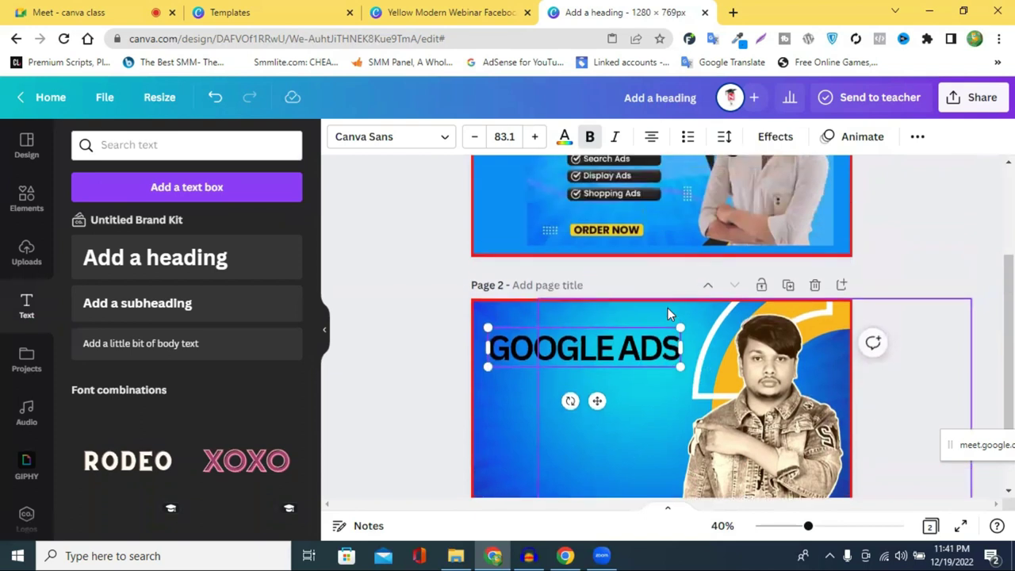
{"action": "scroll", "coordinate": [659, 305], "scroll_direction": "down", "scroll_amount": 3}
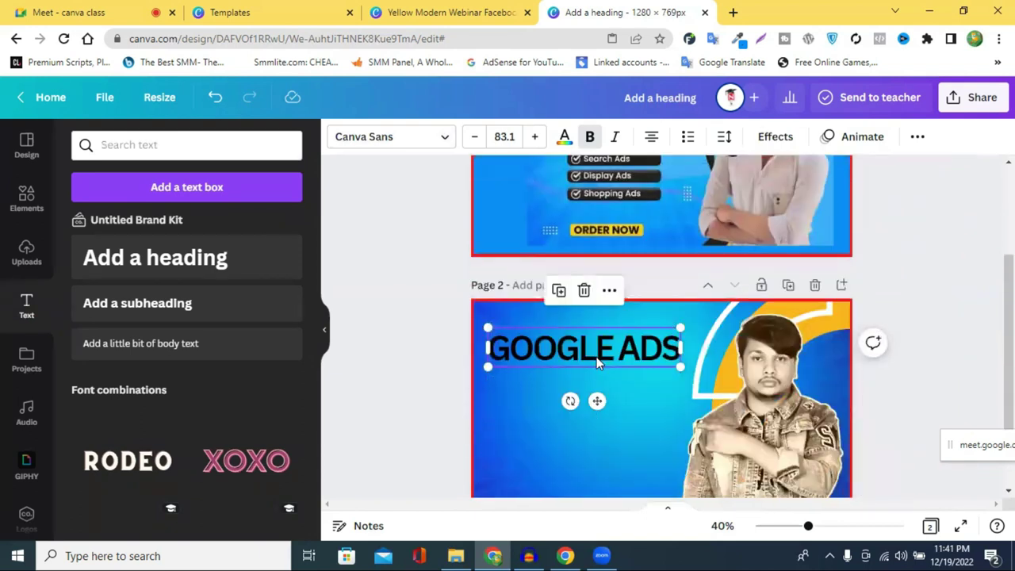
{"action": "left_click", "coordinate": [602, 361]}
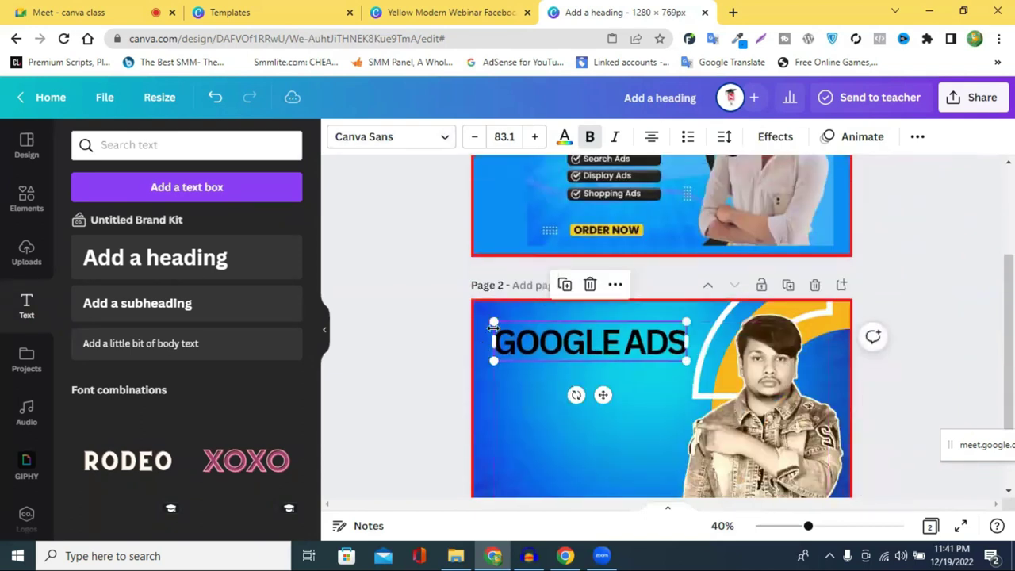
{"action": "key", "text": "Escape"}
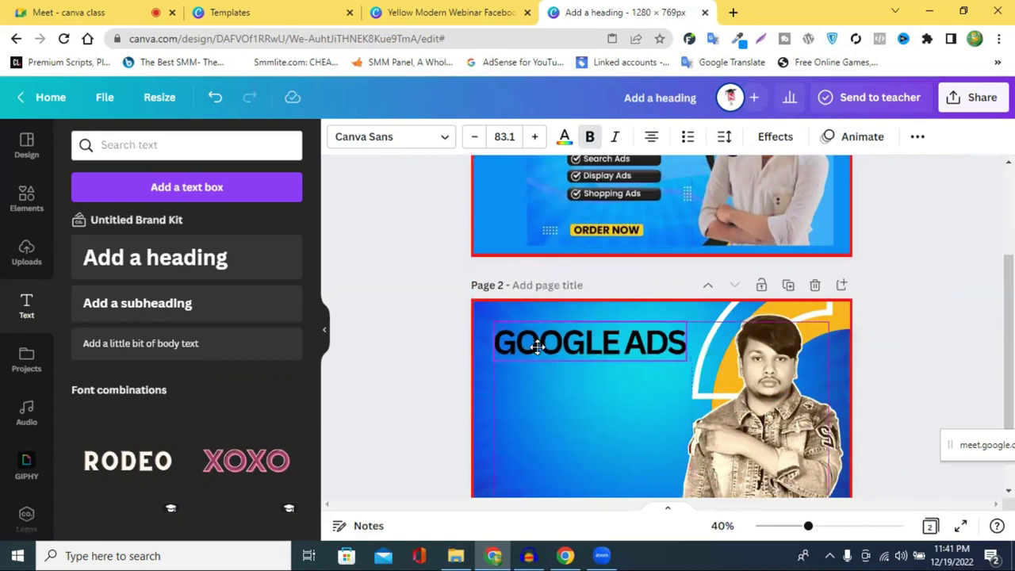
- Apply a Shadow effect to the GOOGLE ADS heading and make the shadow colour white
{"action": "left_click", "coordinate": [537, 347]}
{"action": "scroll", "coordinate": [821, 332], "scroll_direction": "up", "scroll_amount": 2}
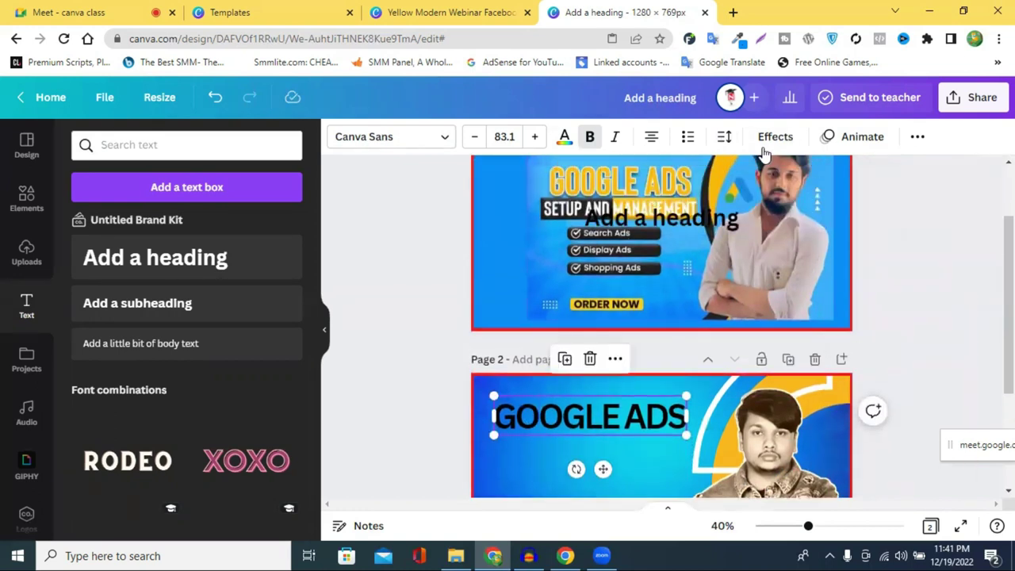
{"action": "left_click", "coordinate": [775, 143]}
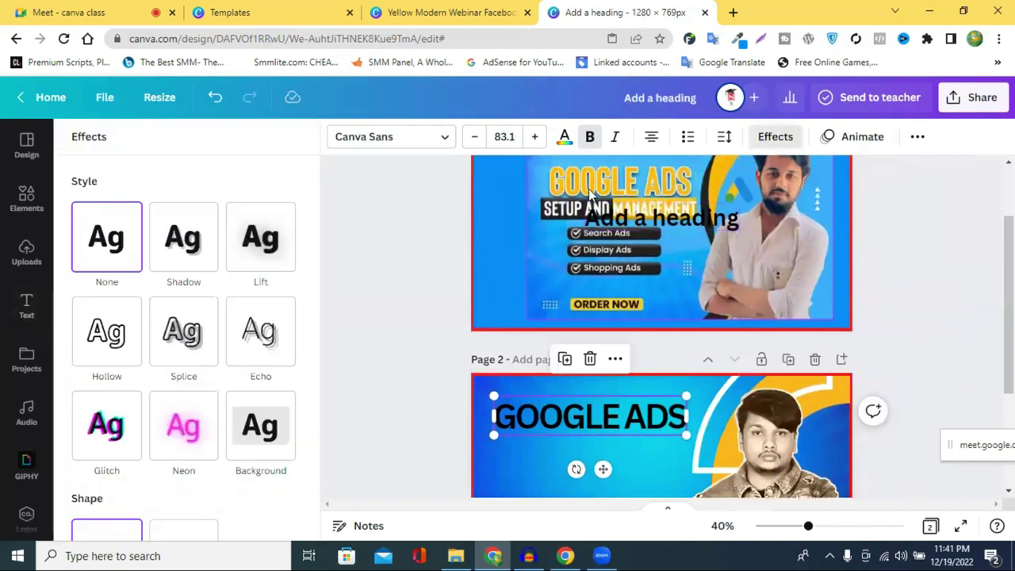
{"action": "left_click", "coordinate": [183, 248]}
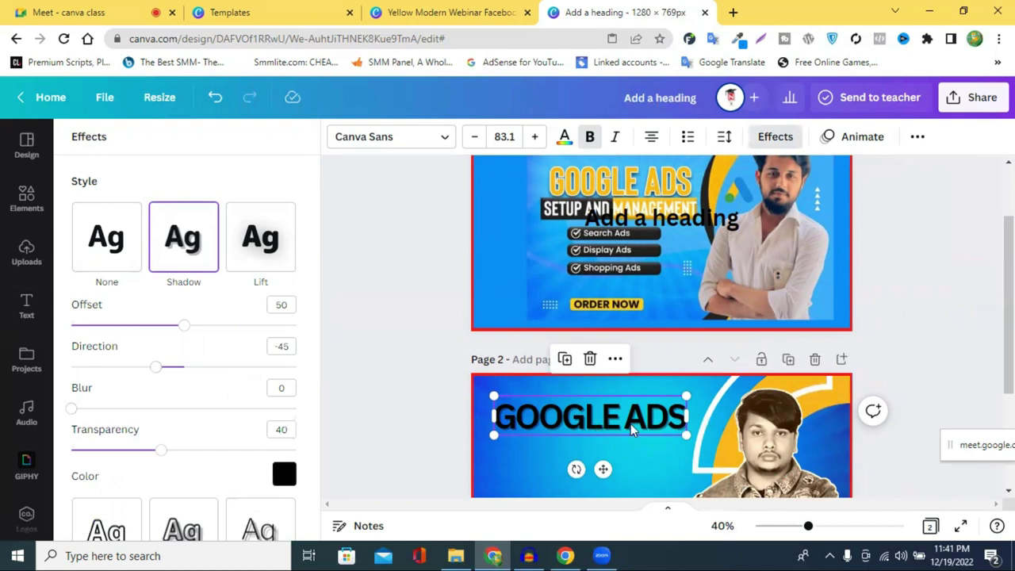
{"action": "left_click", "coordinate": [284, 474]}
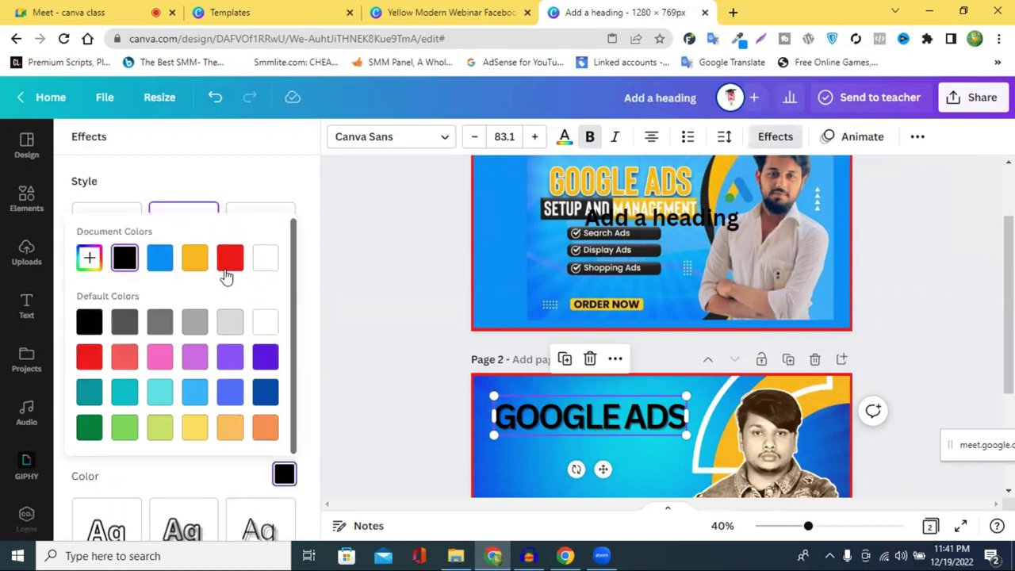
{"action": "left_click", "coordinate": [264, 261]}
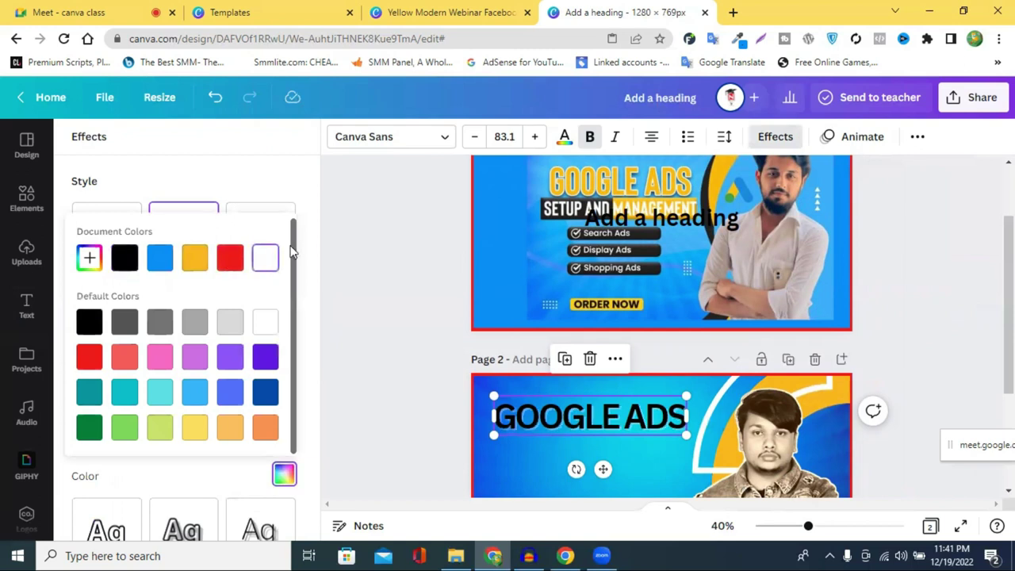
- Recolour the GOOGLE ADS heading text with the amber yellow document colour
{"action": "left_click", "coordinate": [561, 141]}
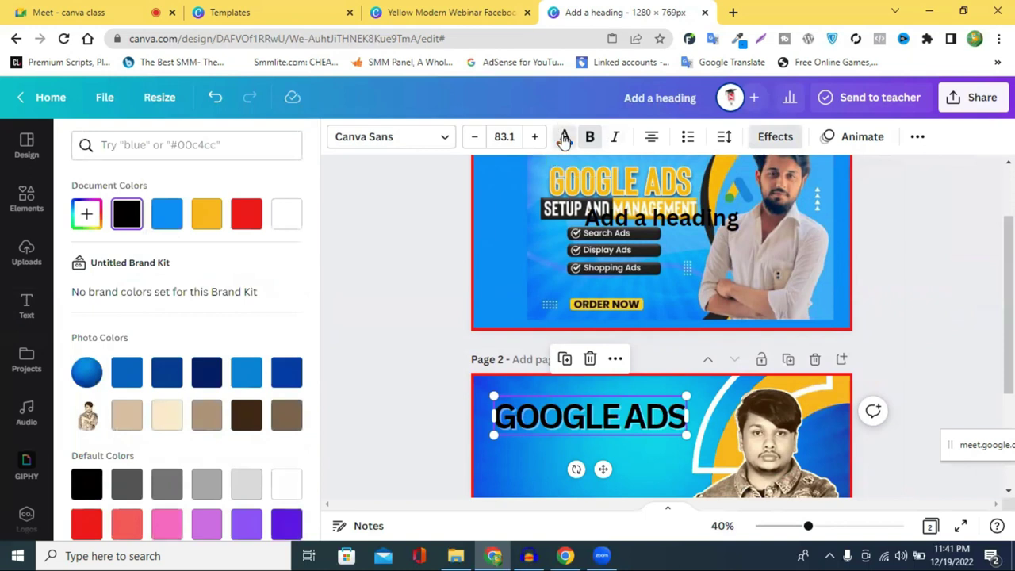
{"action": "left_click", "coordinate": [210, 226]}
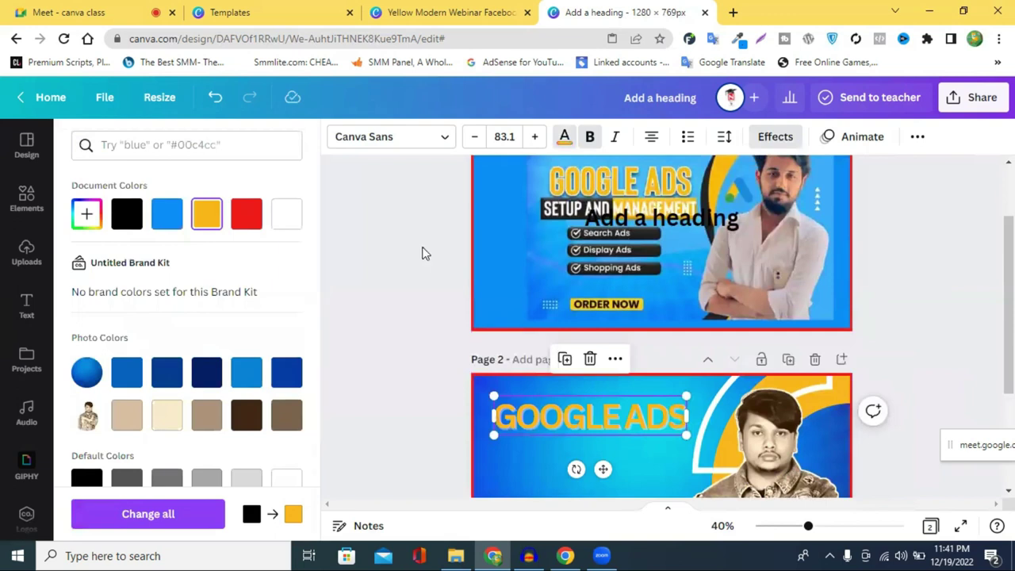
{"action": "key", "text": "Escape"}
- Set the heading shadow's direction to -81, its blur to 5 and its transparency to 100
{"action": "left_click", "coordinate": [645, 426]}
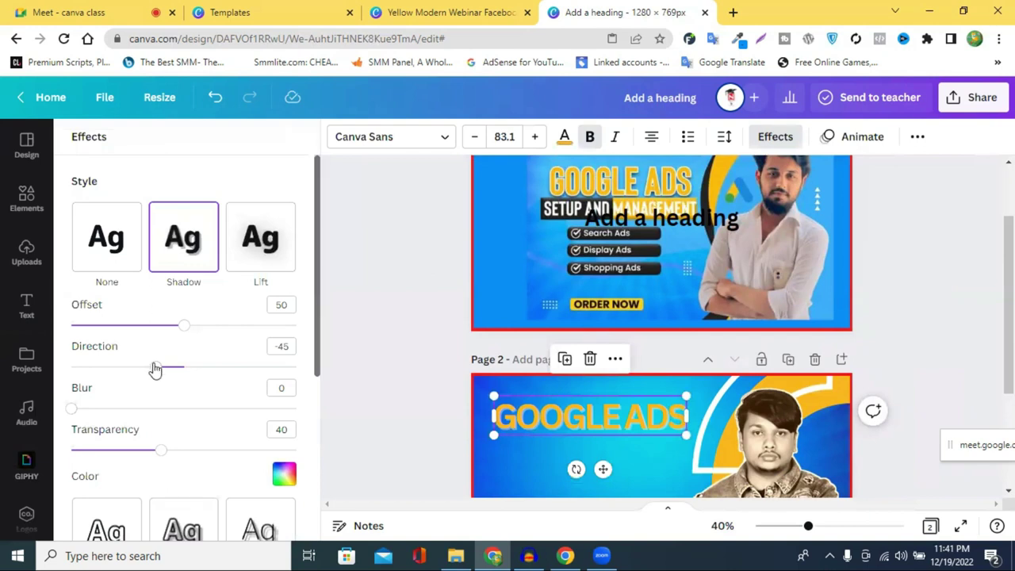
{"action": "left_click", "coordinate": [112, 414]}
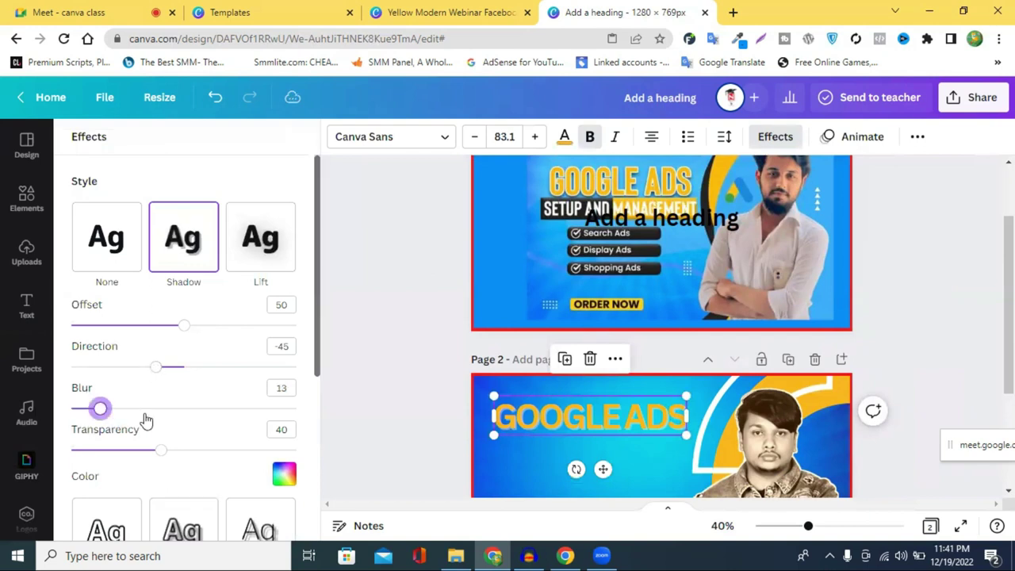
{"action": "left_click", "coordinate": [180, 412]}
{"action": "left_click", "coordinate": [87, 419]}
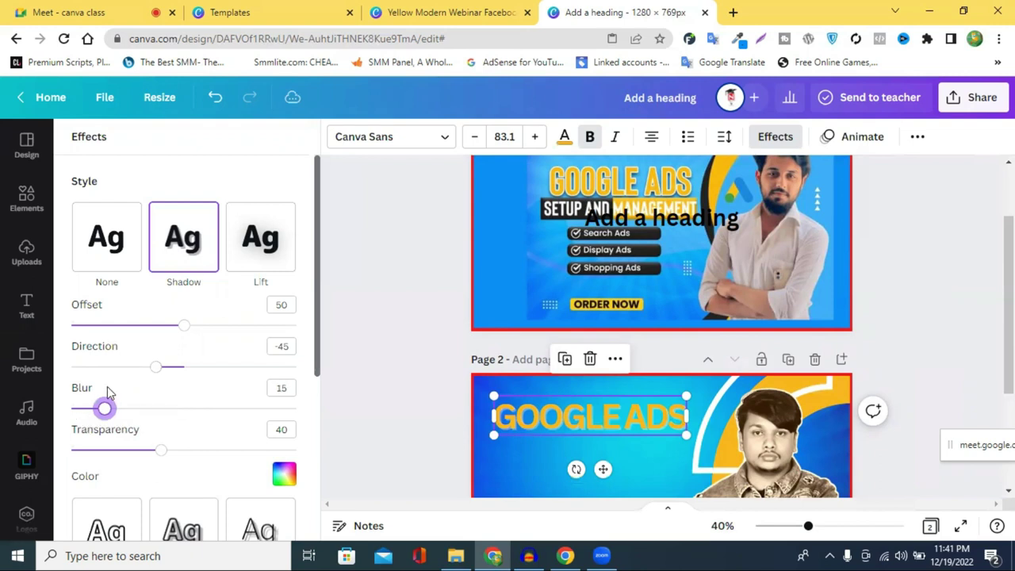
{"action": "left_click", "coordinate": [101, 368]}
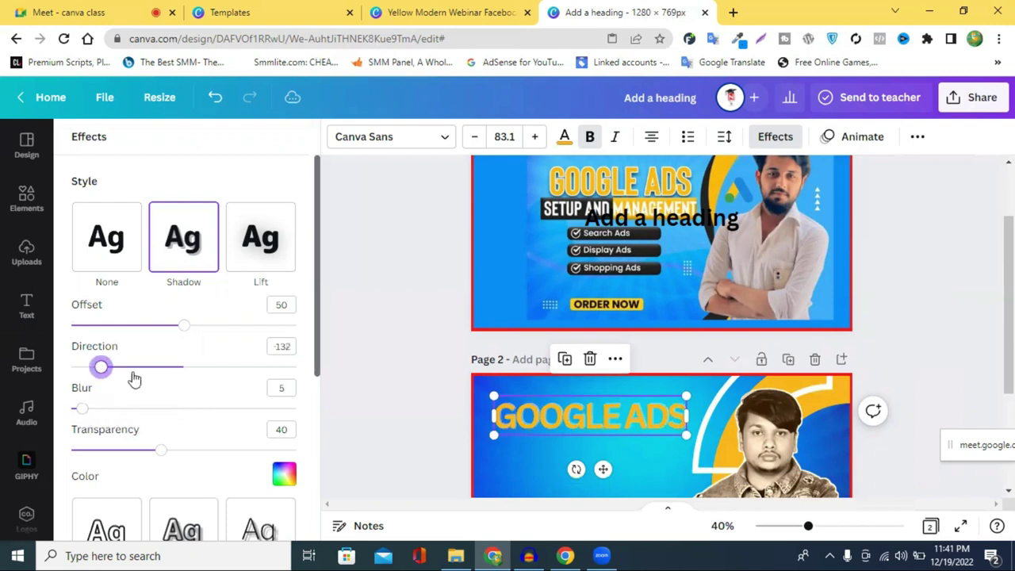
{"action": "left_click", "coordinate": [133, 369]}
{"action": "left_click", "coordinate": [230, 450]}
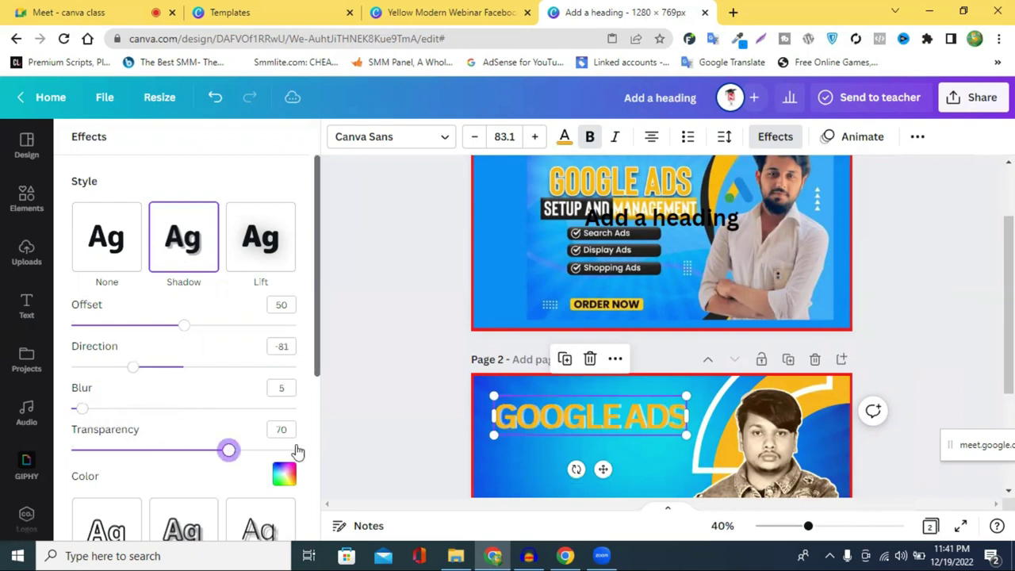
{"action": "left_click", "coordinate": [296, 449]}
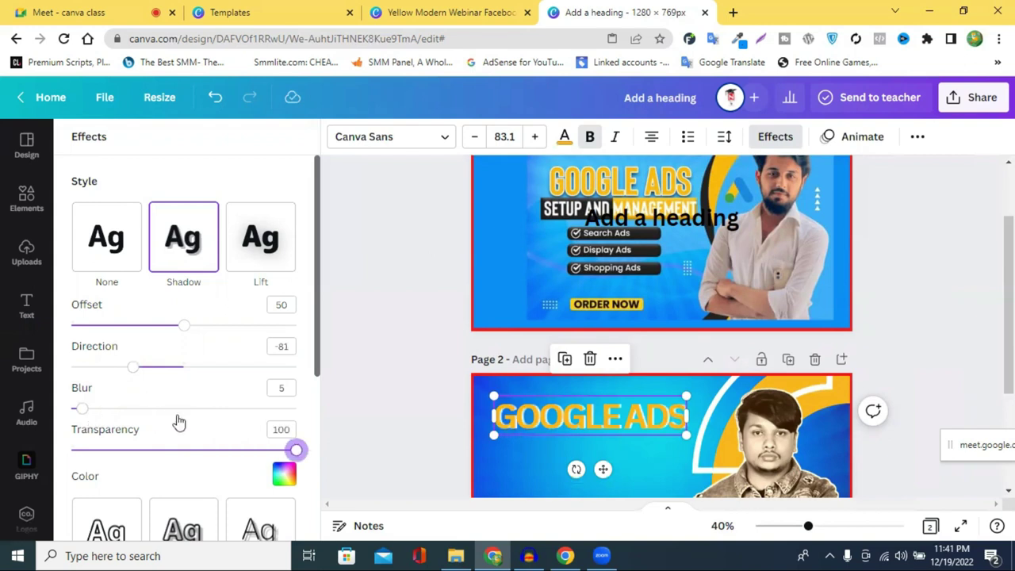
- Reduce the heading shadow's blur to 0 and set its direction to 12
{"action": "key", "text": "shift+Tab"}
{"action": "key", "text": "shift+Tab"}
{"action": "key", "text": "Home"}
{"action": "left_click", "coordinate": [139, 368]}
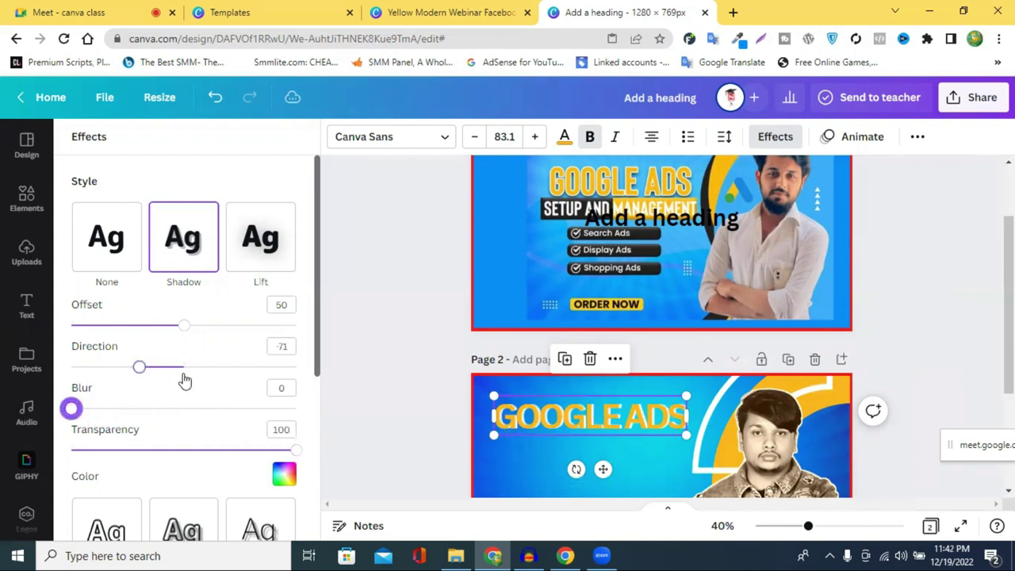
{"action": "left_click", "coordinate": [177, 383]}
{"action": "key", "text": "shift+Right"}
{"action": "key", "text": "shift+Right"}
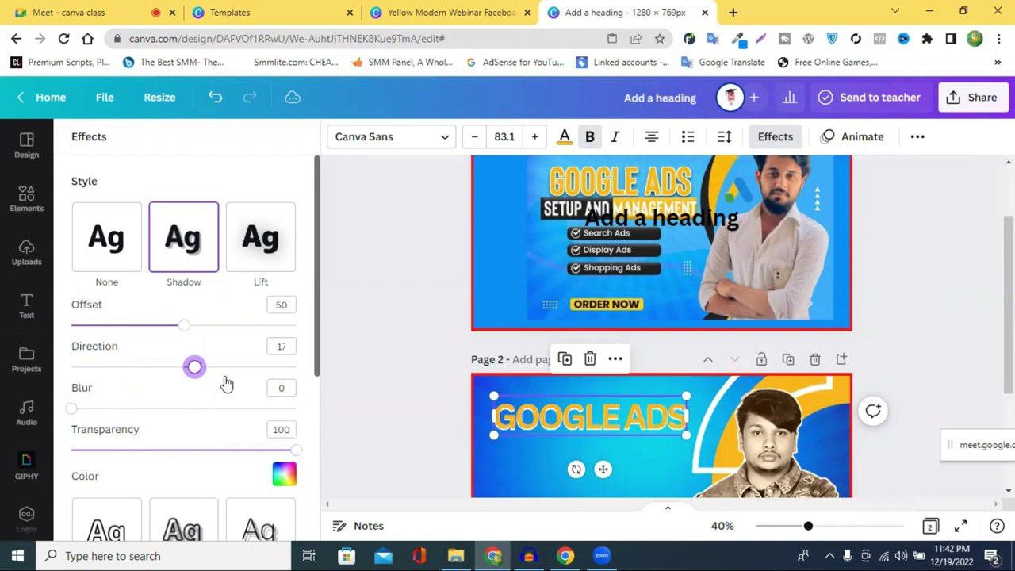
{"action": "left_click", "coordinate": [249, 384]}
{"action": "mouse_move", "coordinate": [183, 384]}
{"action": "left_mouse_down"}
{"action": "mouse_move", "coordinate": [172, 389]}
{"action": "mouse_move", "coordinate": [194, 391]}
{"action": "left_mouse_up"}
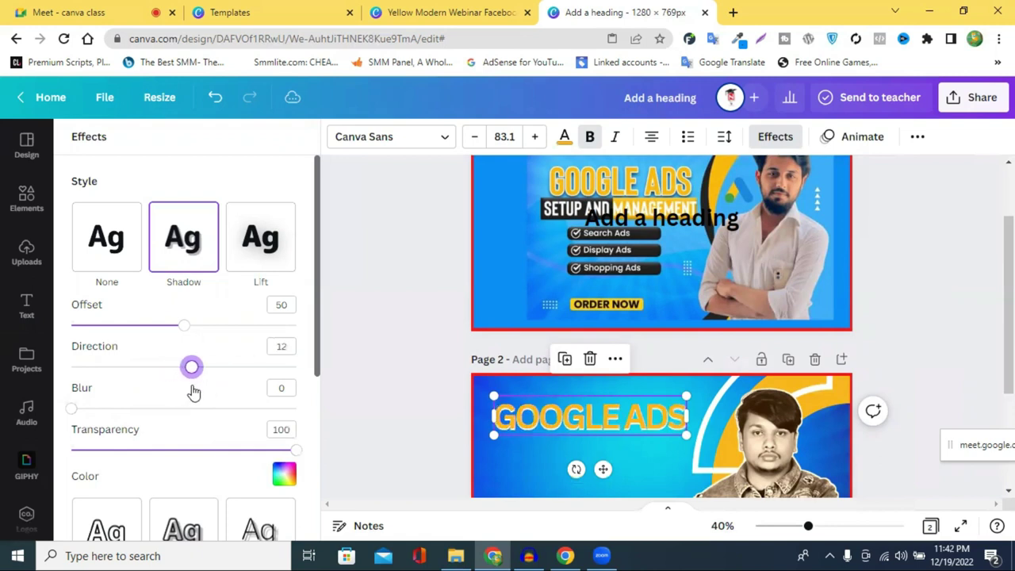
- Switch the GOOGLE ADS heading to the Splice effect with an amber yellow fill and white text colour for the outline
{"action": "scroll", "coordinate": [200, 390], "scroll_direction": "down", "scroll_amount": 1}
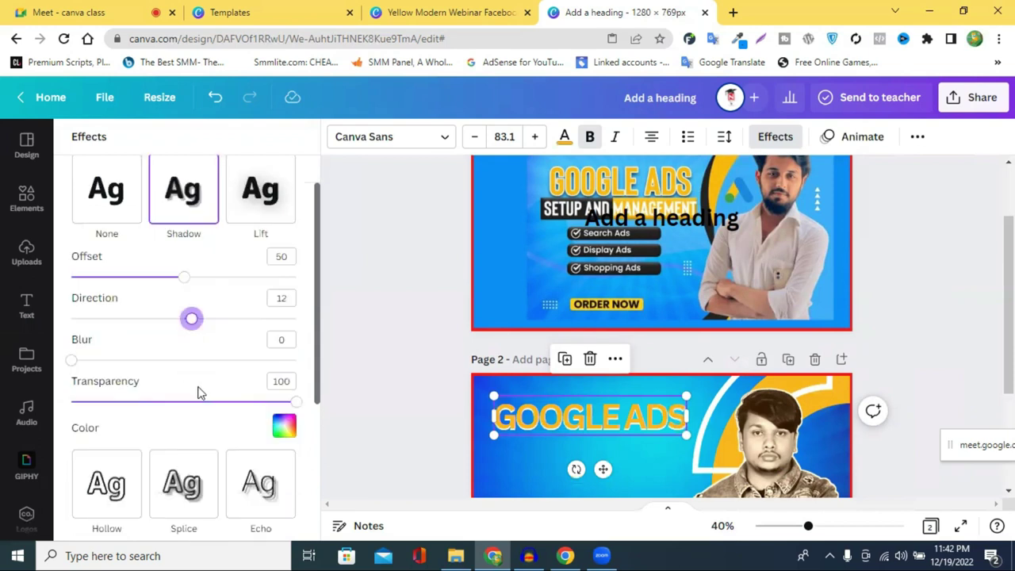
{"action": "scroll", "coordinate": [200, 392], "scroll_direction": "down", "scroll_amount": 2}
{"action": "scroll", "coordinate": [197, 392], "scroll_direction": "down", "scroll_amount": 2}
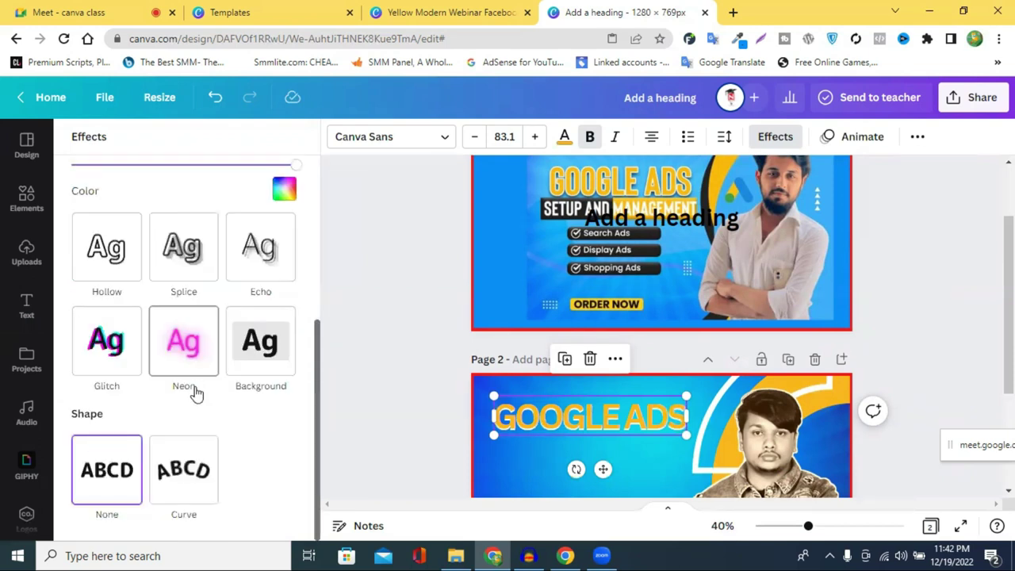
{"action": "left_click", "coordinate": [176, 256]}
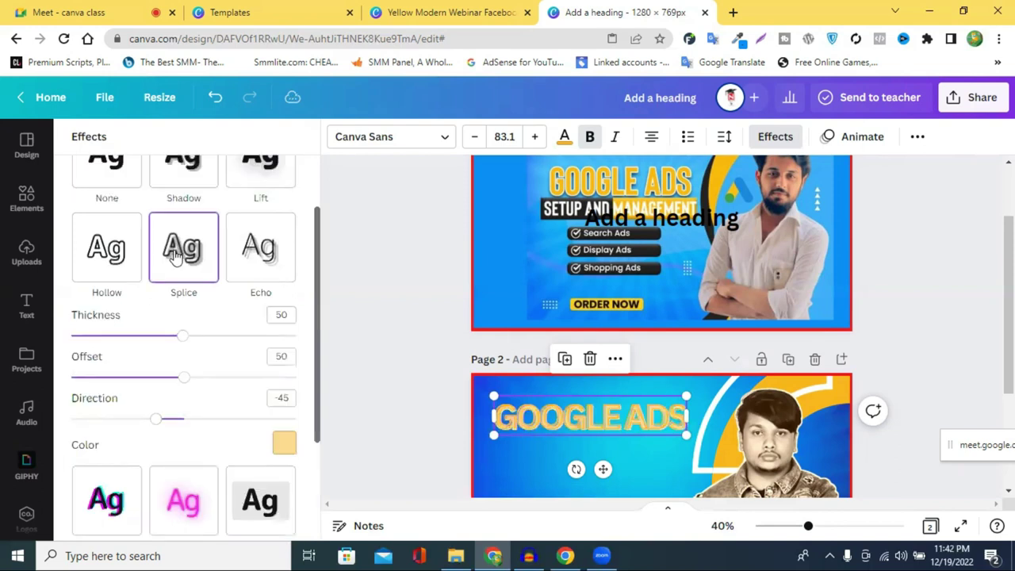
{"action": "left_click", "coordinate": [284, 442]}
{"action": "left_click", "coordinate": [191, 229]}
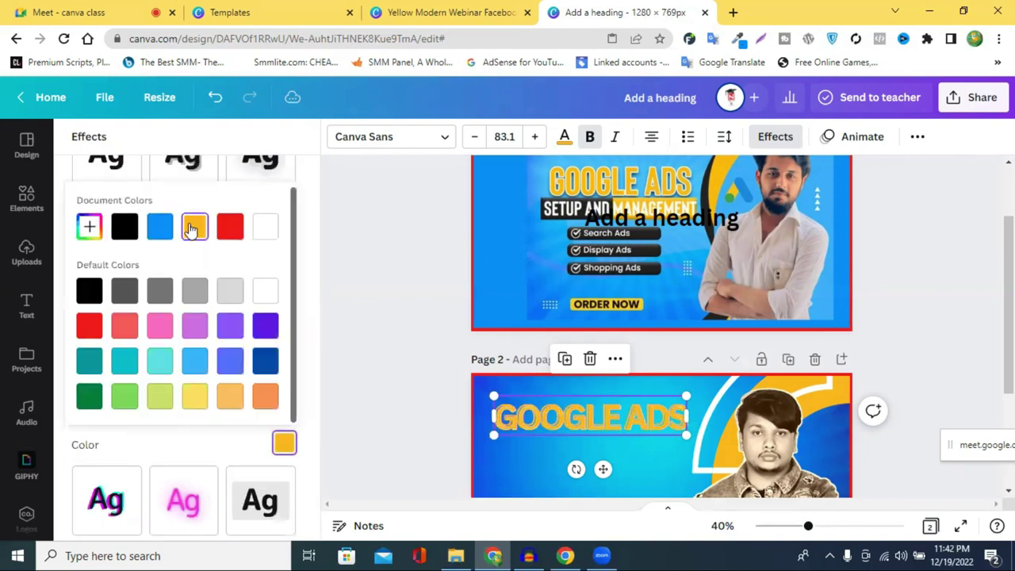
{"action": "left_click", "coordinate": [565, 145]}
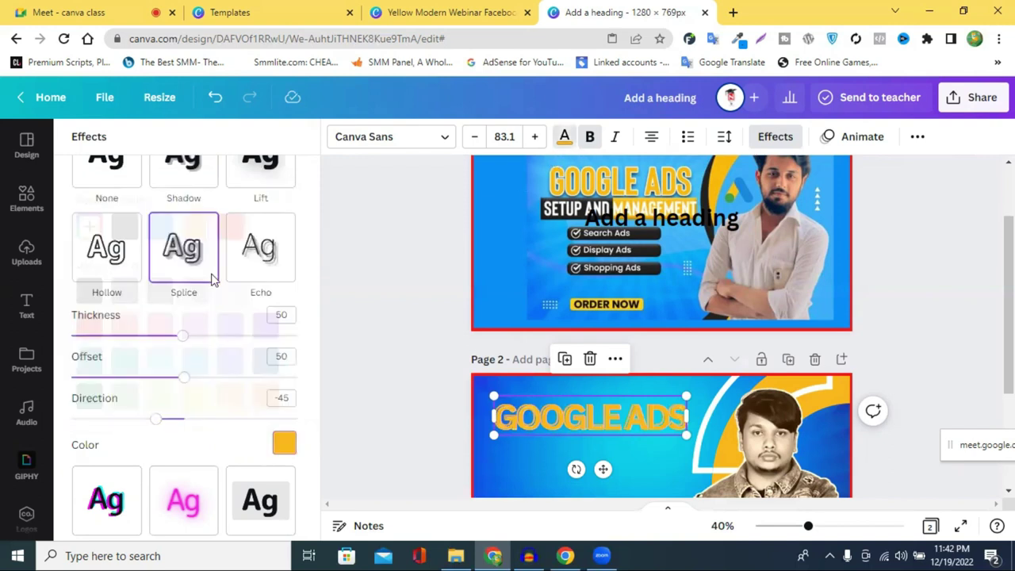
{"action": "left_click", "coordinate": [298, 210]}
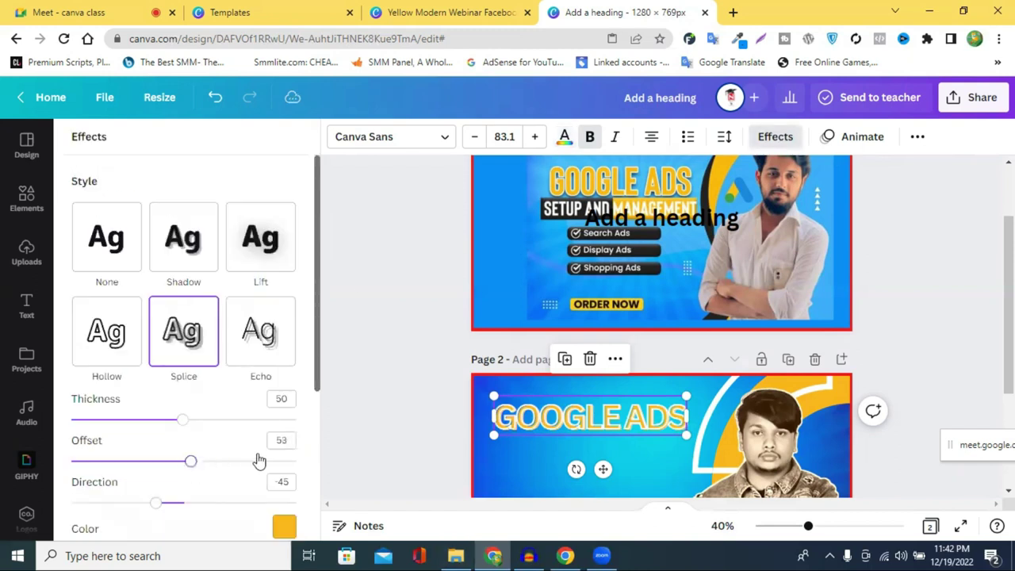
- Set the heading's Splice effect to offset 0, direction 180 and thickness 42
{"action": "left_click_drag", "start_coordinate": [192, 464], "coordinate": [11, 462]}
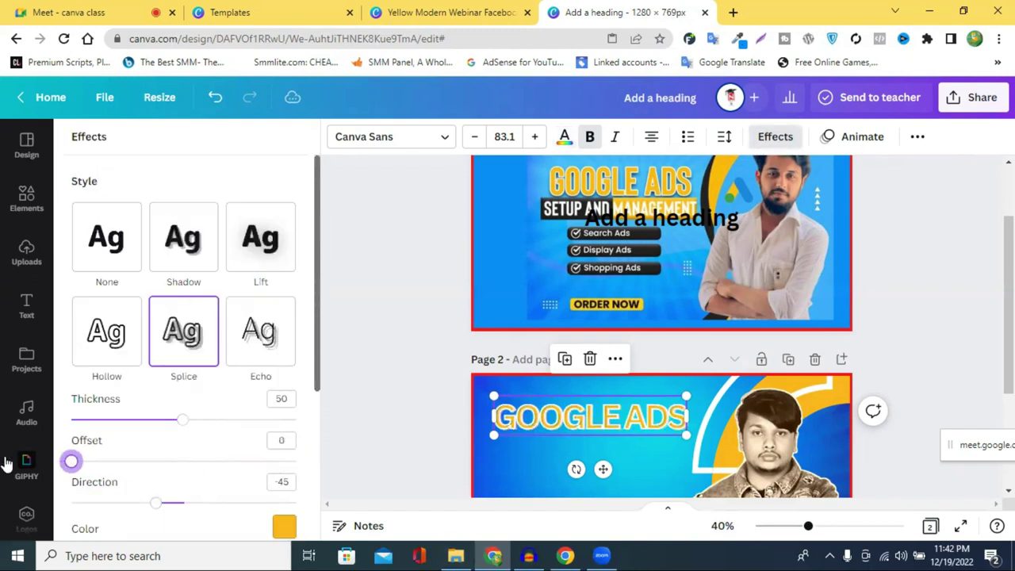
{"action": "left_click_drag", "start_coordinate": [155, 503], "coordinate": [315, 510]}
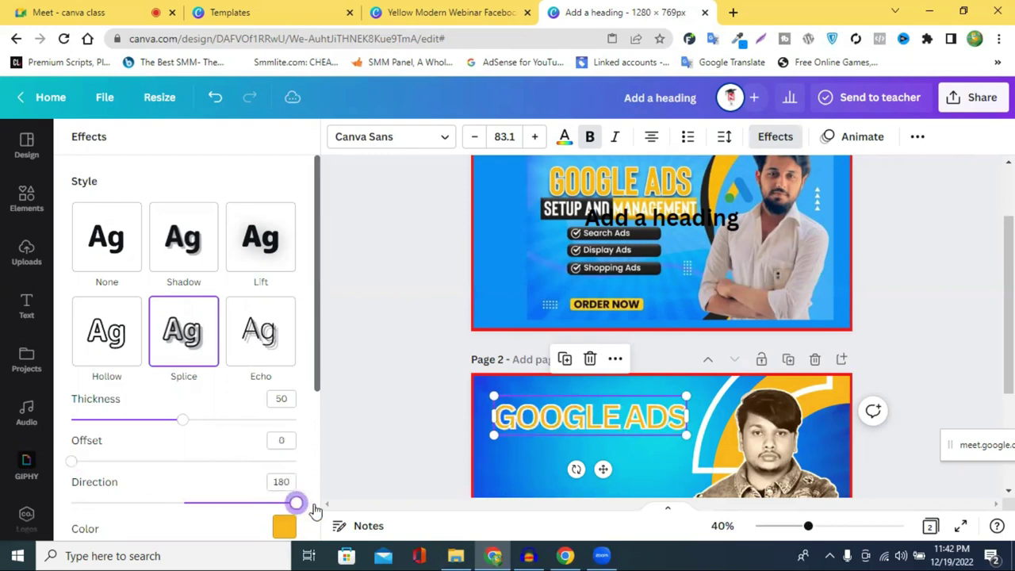
{"action": "left_click_drag", "start_coordinate": [190, 423], "coordinate": [165, 442]}
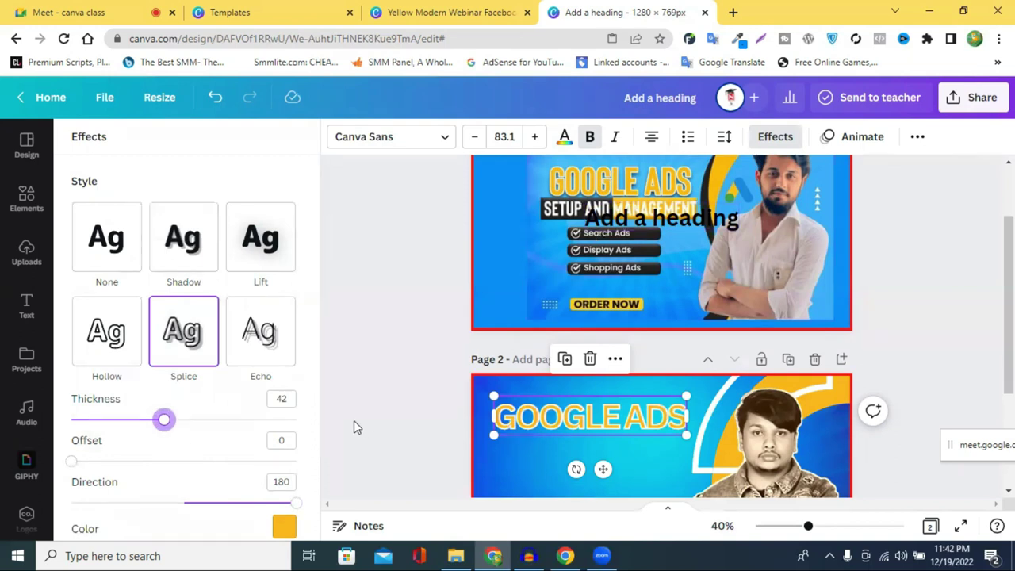
- Try the Titr Bold and Baloo Da Regular uploaded fonts on the GOOGLE ADS heading
{"action": "left_click", "coordinate": [360, 138]}
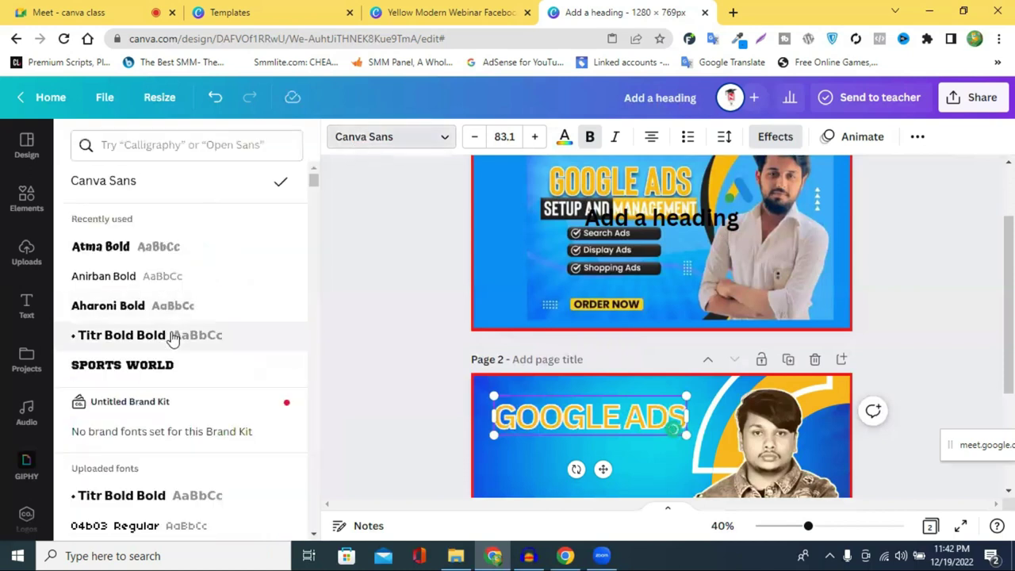
{"action": "left_click", "coordinate": [147, 335]}
{"action": "scroll", "coordinate": [151, 334], "scroll_direction": "down", "scroll_amount": 5}
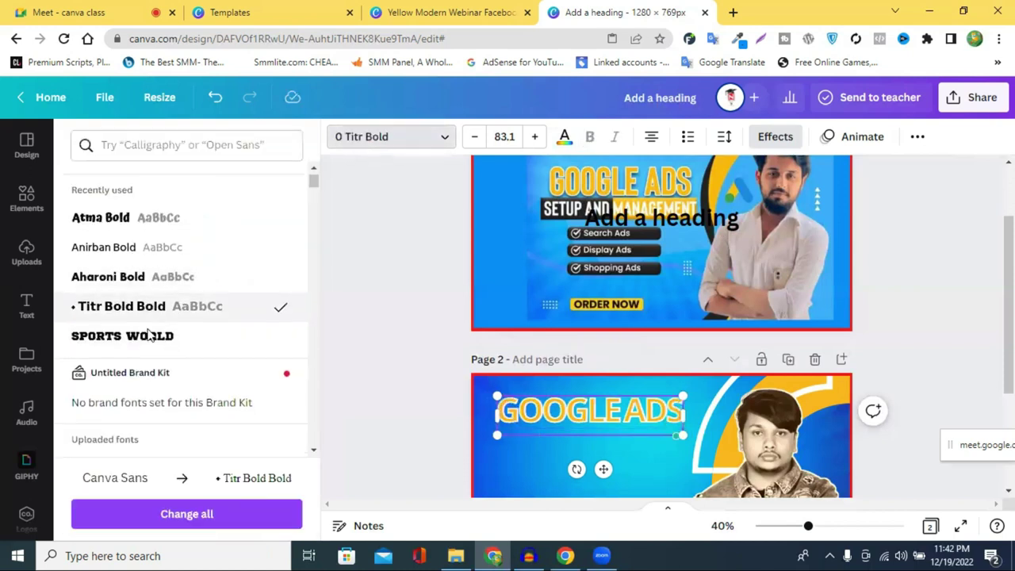
{"action": "scroll", "coordinate": [153, 337], "scroll_direction": "down", "scroll_amount": 10}
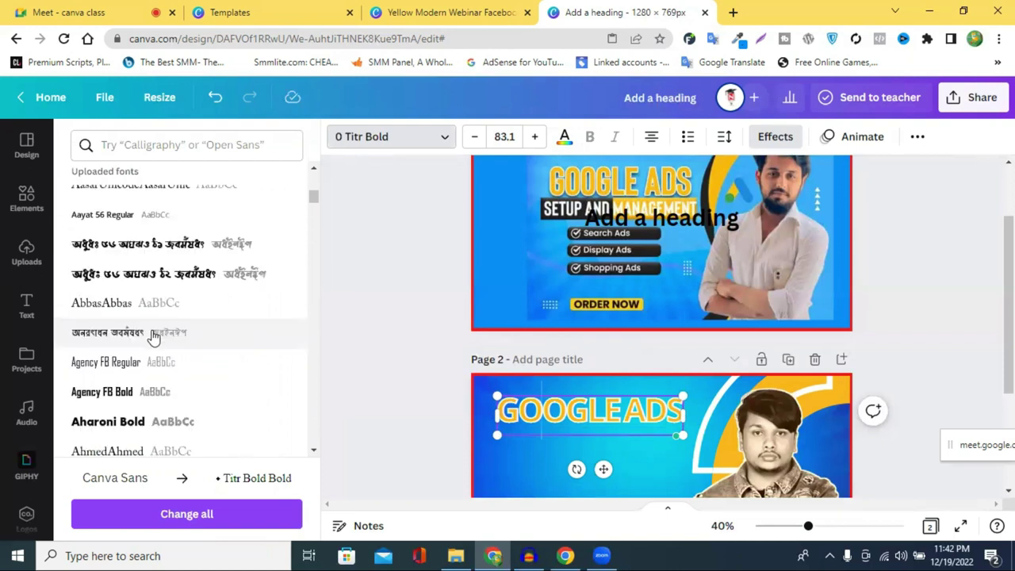
{"action": "scroll", "coordinate": [153, 337], "scroll_direction": "down", "scroll_amount": 5}
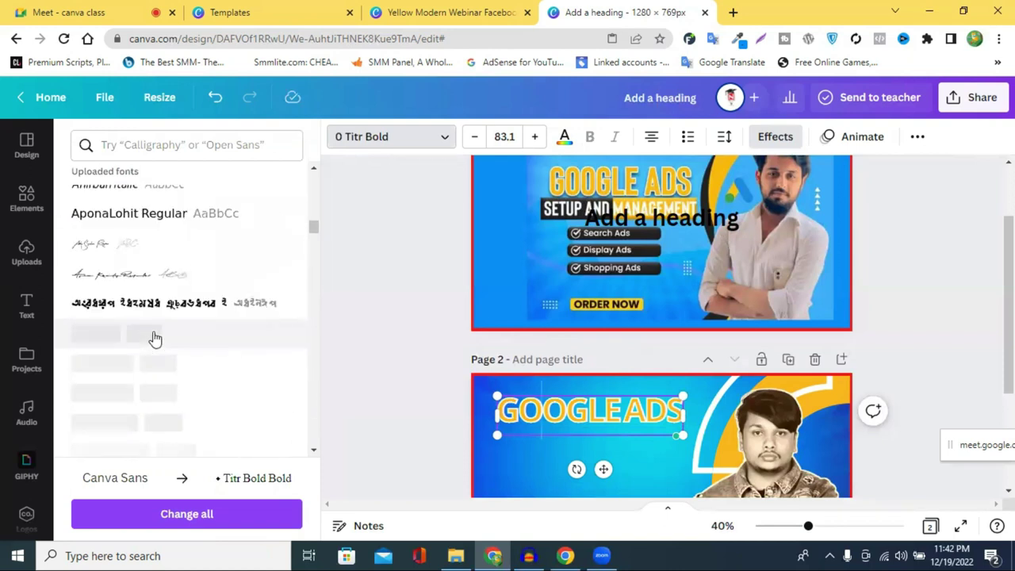
{"action": "scroll", "coordinate": [154, 337], "scroll_direction": "down", "scroll_amount": 3}
{"action": "left_click", "coordinate": [154, 331]}
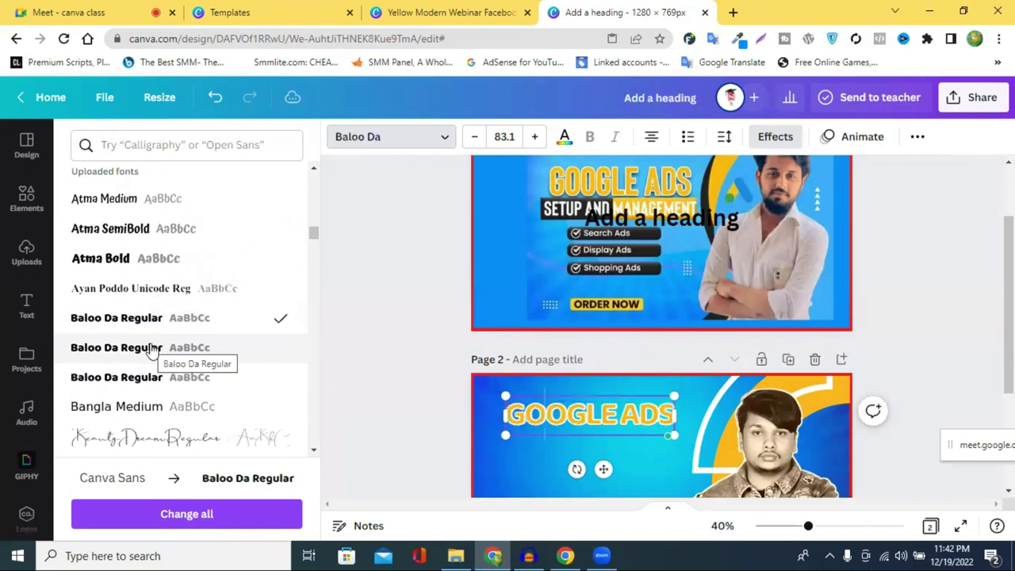
{"action": "scroll", "coordinate": [150, 348], "scroll_direction": "down", "scroll_amount": 5}
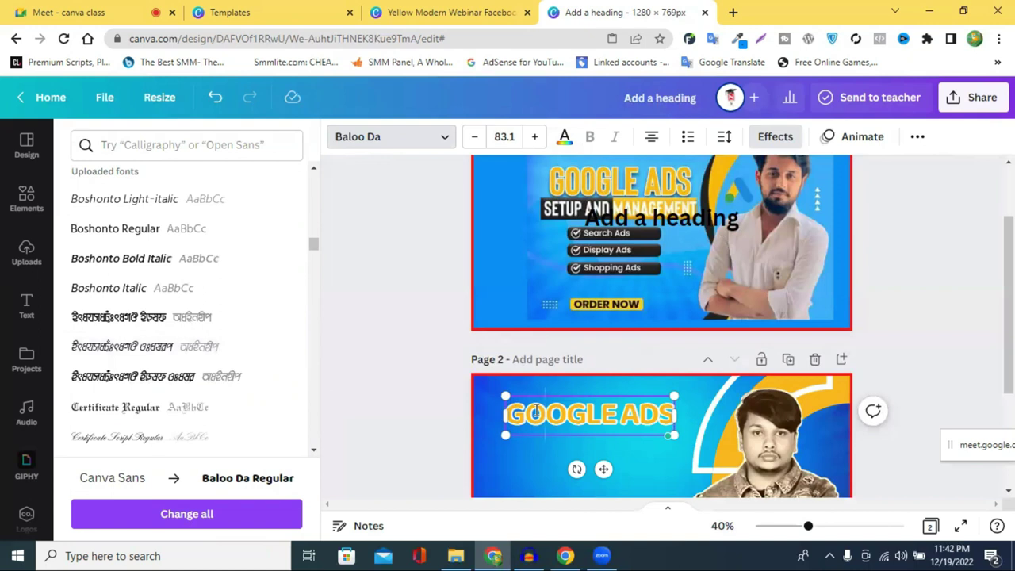
- Remove the Splice effect from the GOOGLE ADS heading by setting its style to None
{"action": "double_click", "coordinate": [536, 410]}
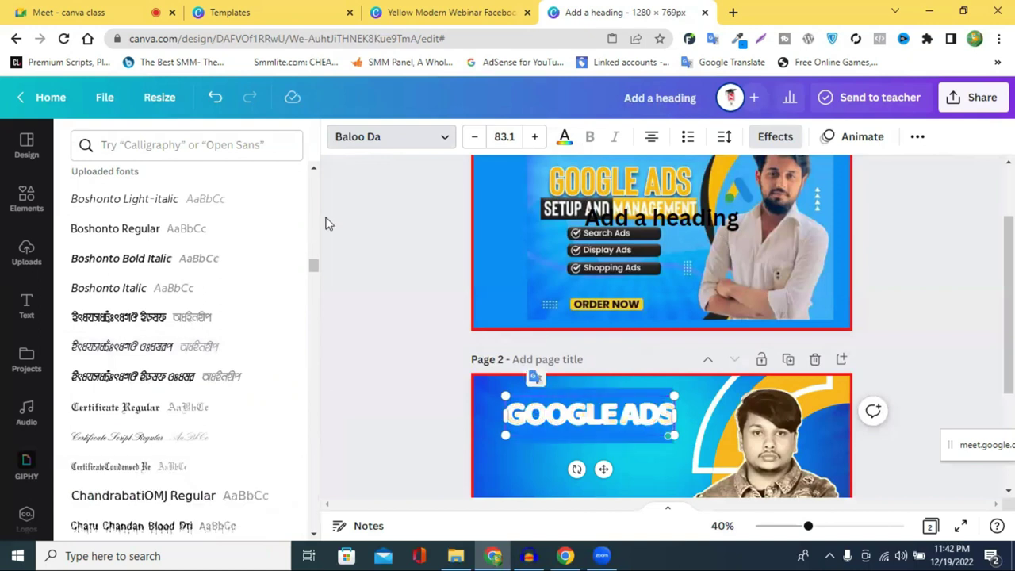
{"action": "left_click", "coordinate": [775, 136]}
{"action": "left_click", "coordinate": [106, 238]}
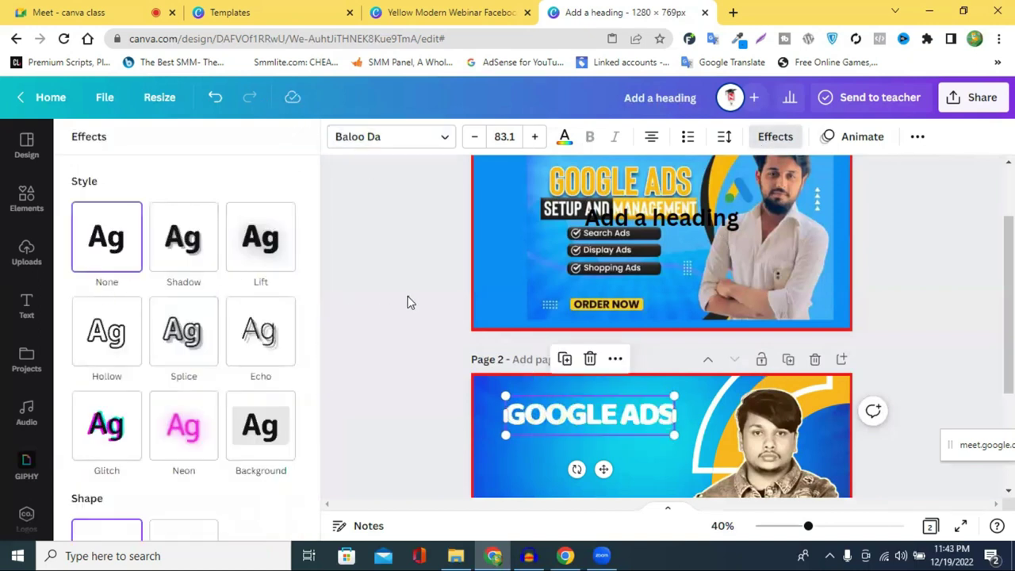
{"action": "left_click", "coordinate": [407, 301]}
{"action": "left_click", "coordinate": [628, 431]}
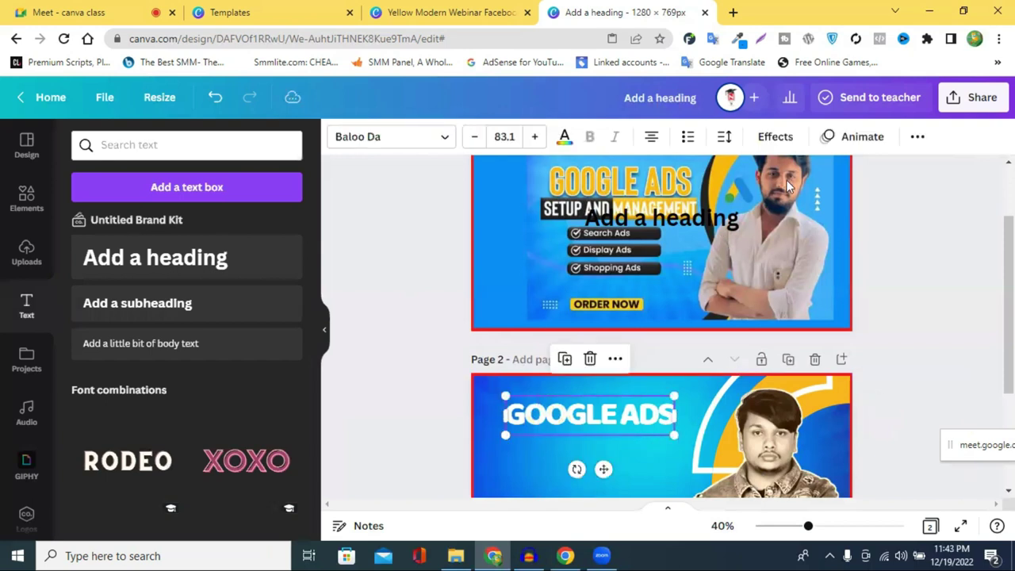
- Set the GOOGLE ADS heading's letter spacing to 0 and its line spacing to 0.5
{"action": "left_click", "coordinate": [720, 136]}
{"action": "left_click_drag", "start_coordinate": [759, 204], "coordinate": [772, 204]}
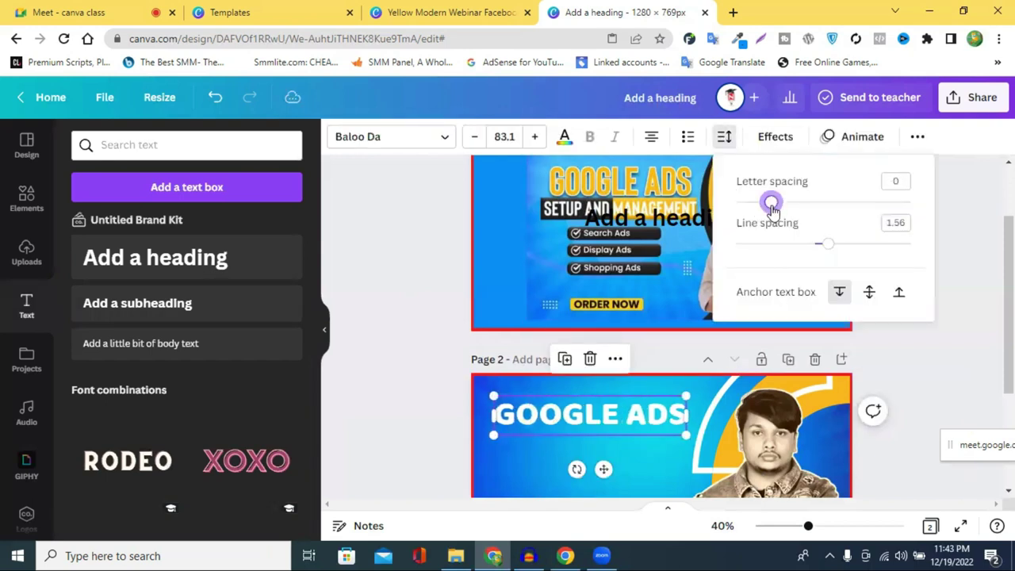
{"action": "left_click", "coordinate": [894, 222]}
{"action": "key", "text": "BackSpace"}
{"action": "type", "text": "0.5"}
{"action": "left_click", "coordinate": [900, 219]}
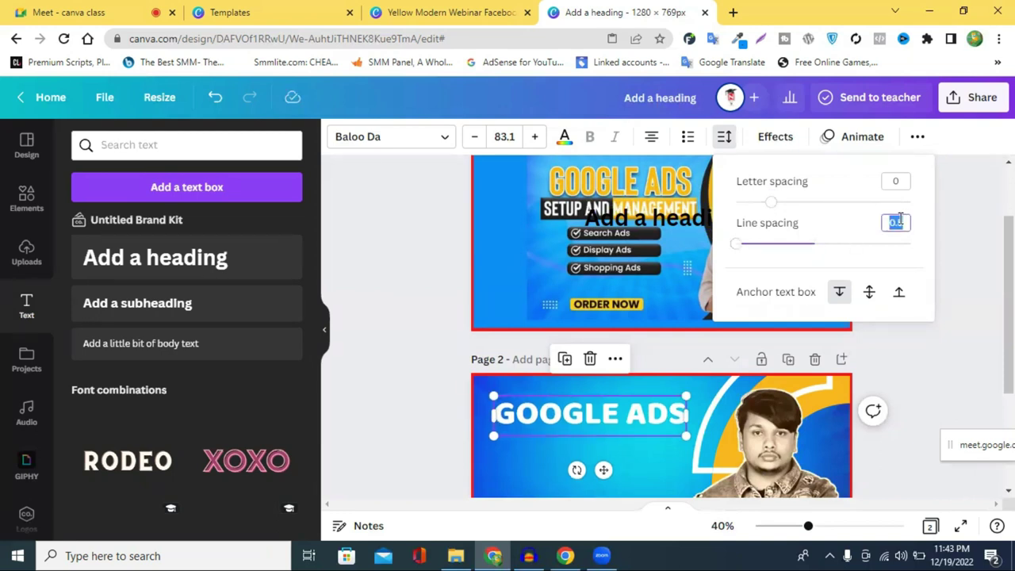
{"action": "left_click", "coordinate": [845, 228]}
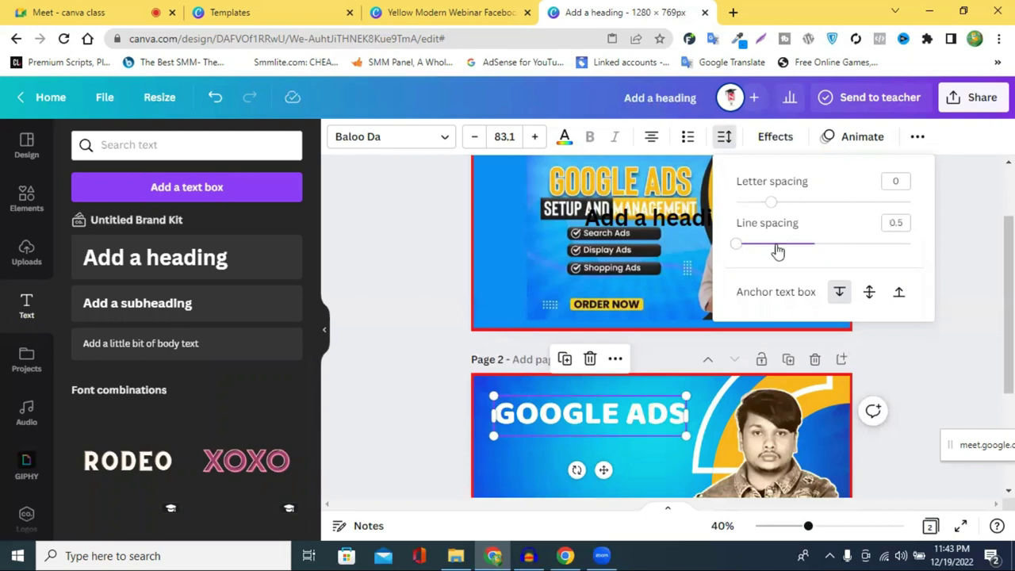
- Try the Hind Siliguri Bold font on the GOOGLE ADS heading on page 2
{"action": "left_click_drag", "start_coordinate": [1008, 305], "coordinate": [1008, 377]}
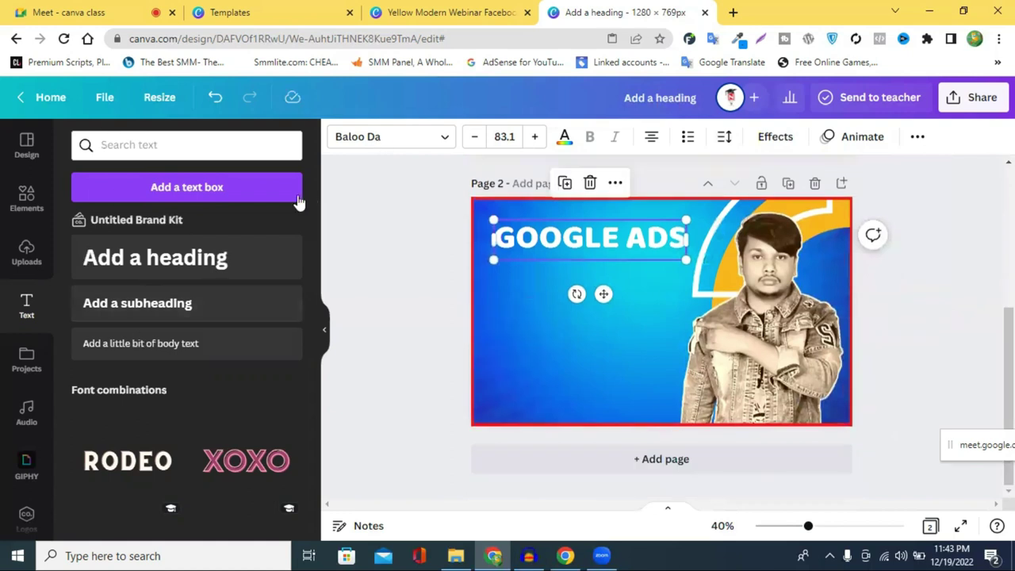
{"action": "key", "text": "ctrl+shift+f"}
{"action": "scroll", "coordinate": [155, 325], "scroll_direction": "down", "scroll_amount": 1}
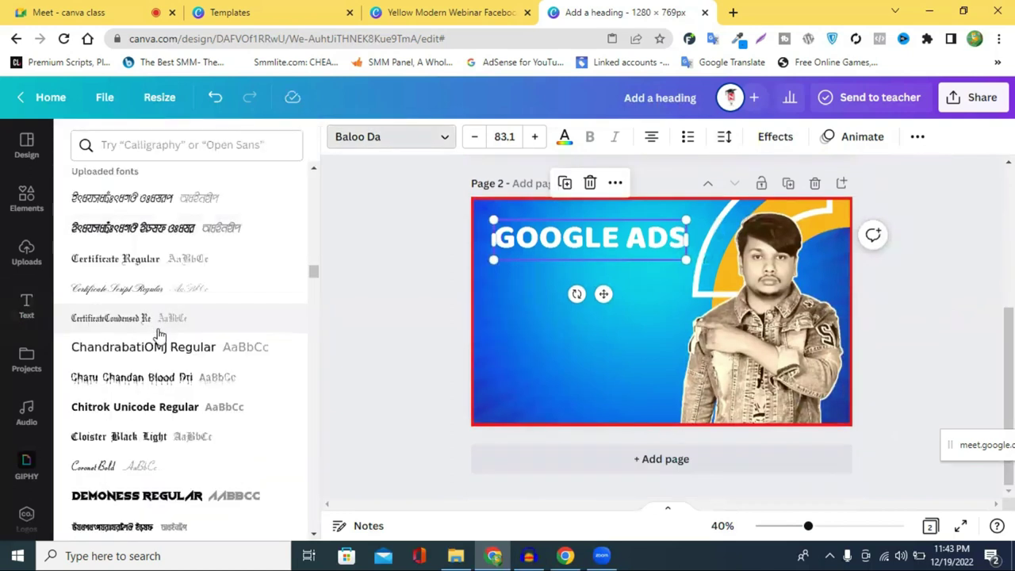
{"action": "scroll", "coordinate": [159, 335], "scroll_direction": "down", "scroll_amount": 3}
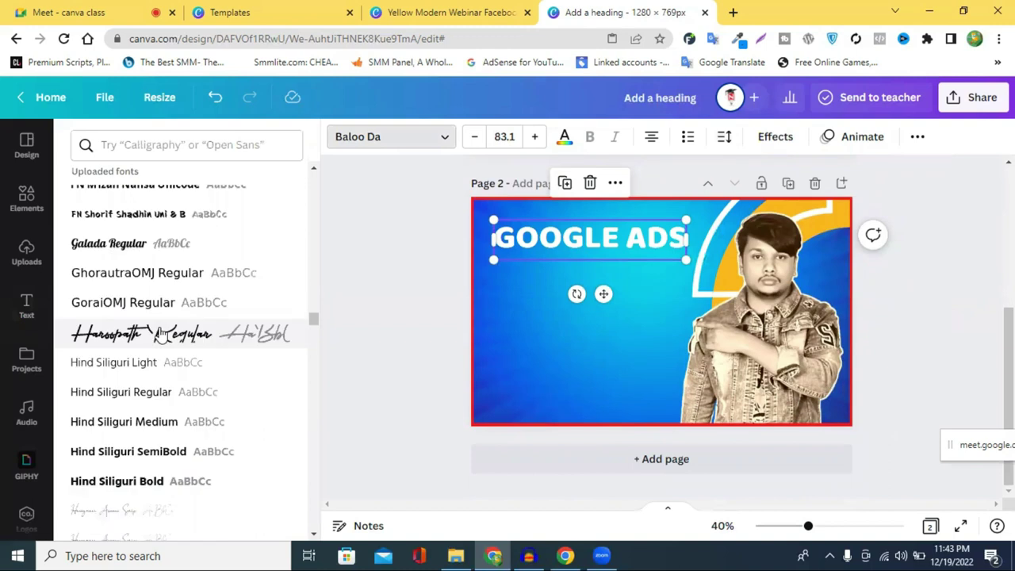
{"action": "scroll", "coordinate": [161, 334], "scroll_direction": "down", "scroll_amount": 2}
{"action": "left_click", "coordinate": [161, 334]}
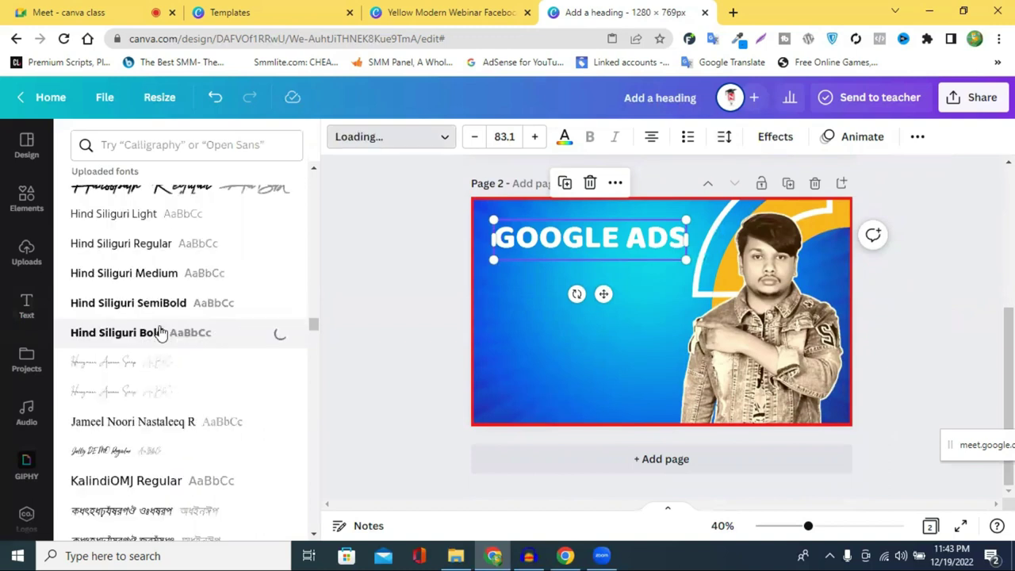
- Browse further through the uploaded fonts and try Proxemic Regular and Runammox on the GOOGLE ADS heading
{"action": "scroll", "coordinate": [159, 340], "scroll_direction": "down", "scroll_amount": 5}
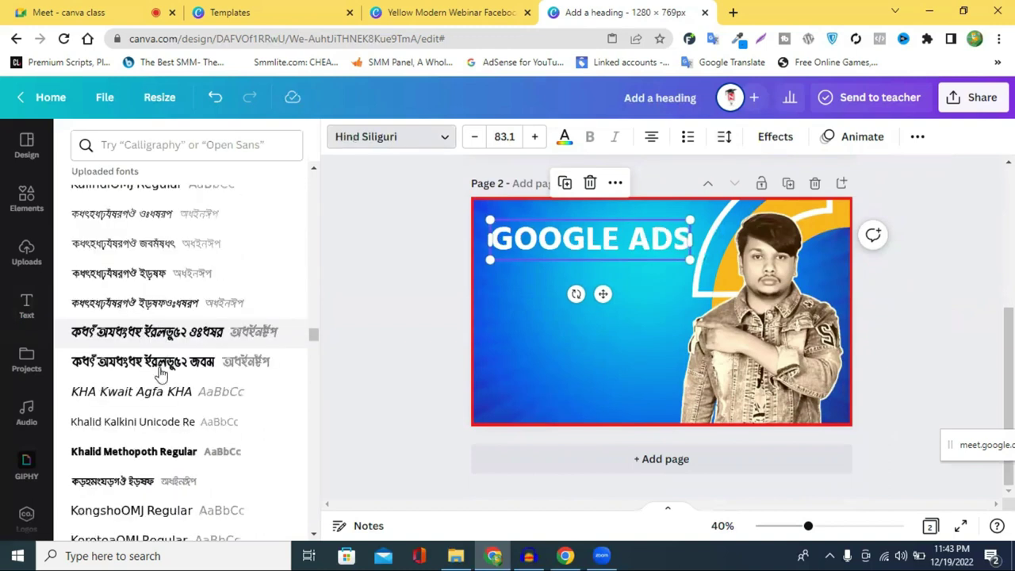
{"action": "scroll", "coordinate": [158, 357], "scroll_direction": "down", "scroll_amount": 5}
{"action": "scroll", "coordinate": [169, 353], "scroll_direction": "down", "scroll_amount": 5}
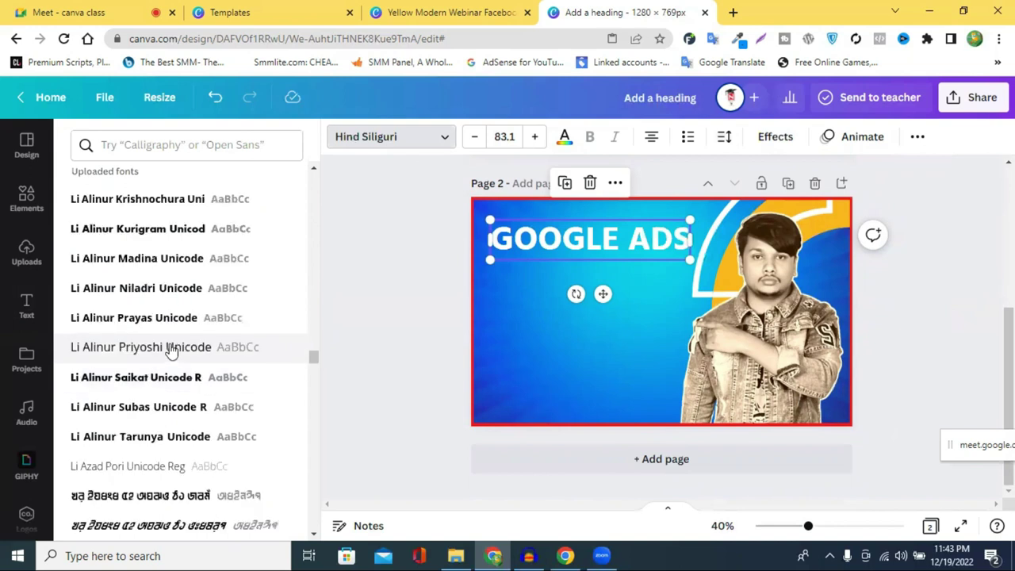
{"action": "scroll", "coordinate": [171, 351], "scroll_direction": "down", "scroll_amount": 3}
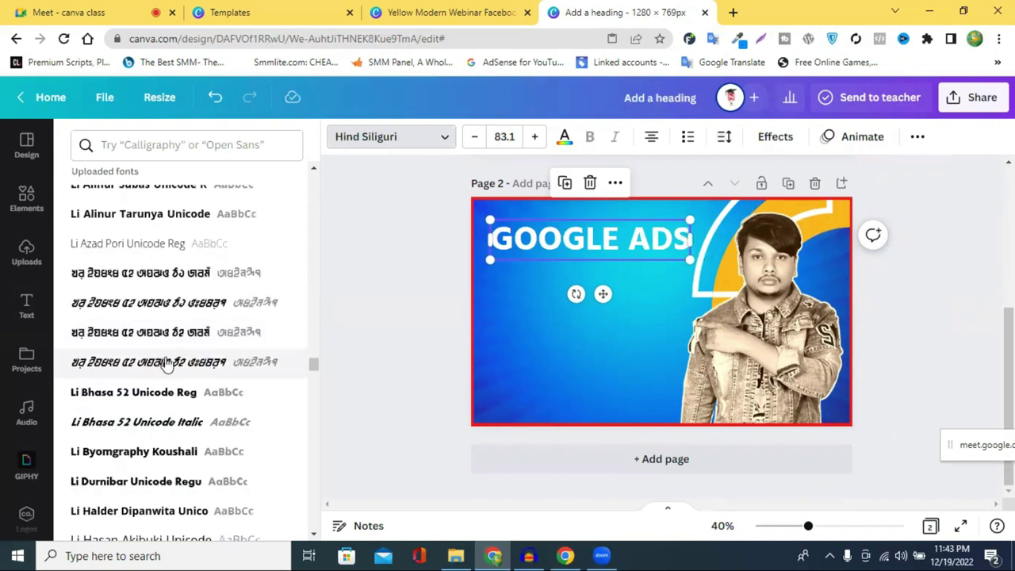
{"action": "scroll", "coordinate": [167, 361], "scroll_direction": "down", "scroll_amount": 5}
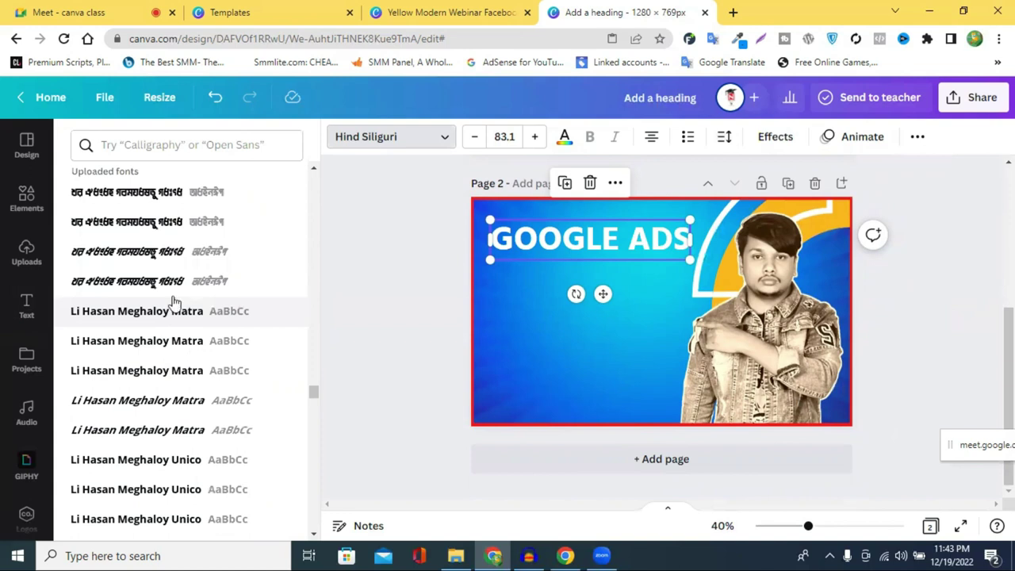
{"action": "scroll", "coordinate": [169, 331], "scroll_direction": "down", "scroll_amount": 3}
{"action": "scroll", "coordinate": [171, 337], "scroll_direction": "down", "scroll_amount": 3}
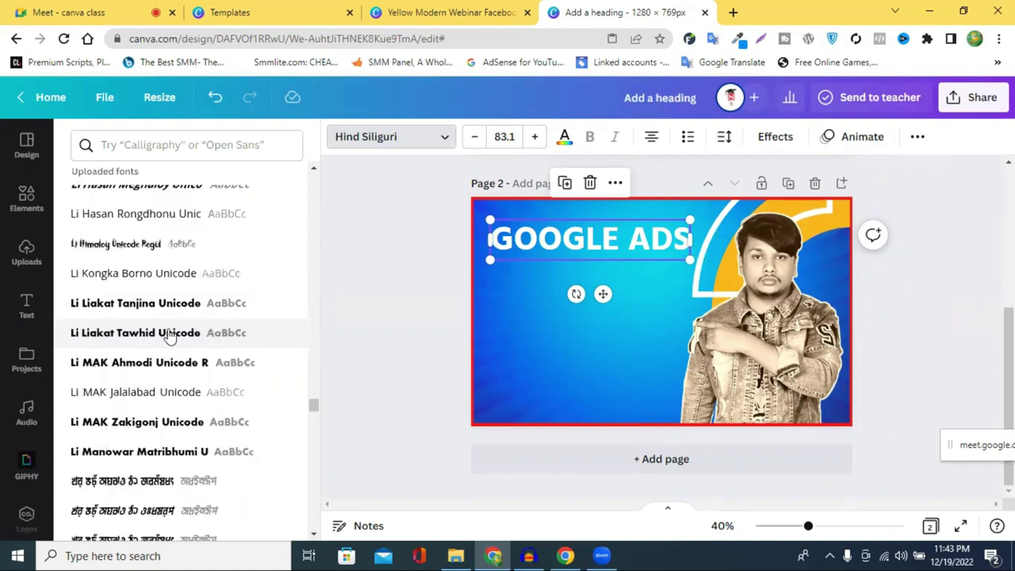
{"action": "scroll", "coordinate": [175, 337], "scroll_direction": "down", "scroll_amount": 3}
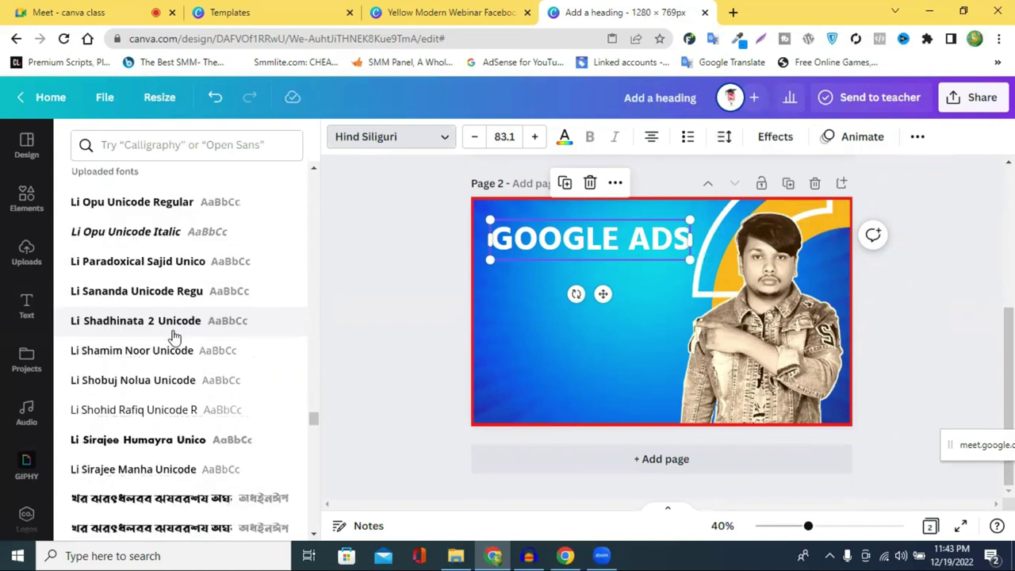
{"action": "scroll", "coordinate": [175, 337], "scroll_direction": "down", "scroll_amount": 3}
{"action": "scroll", "coordinate": [174, 337], "scroll_direction": "down", "scroll_amount": 3}
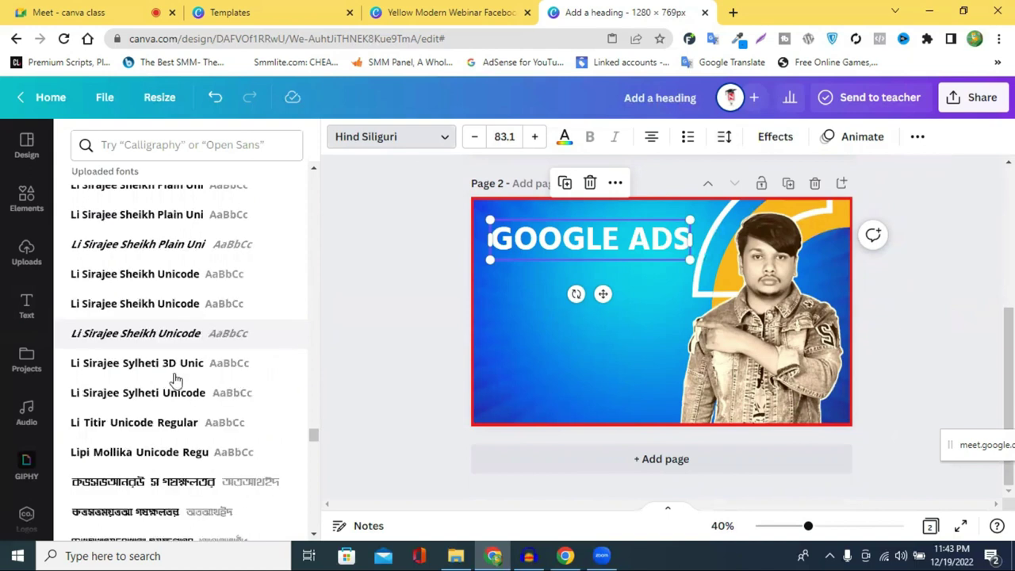
{"action": "scroll", "coordinate": [176, 380], "scroll_direction": "down", "scroll_amount": 3}
{"action": "scroll", "coordinate": [181, 376], "scroll_direction": "down", "scroll_amount": 3}
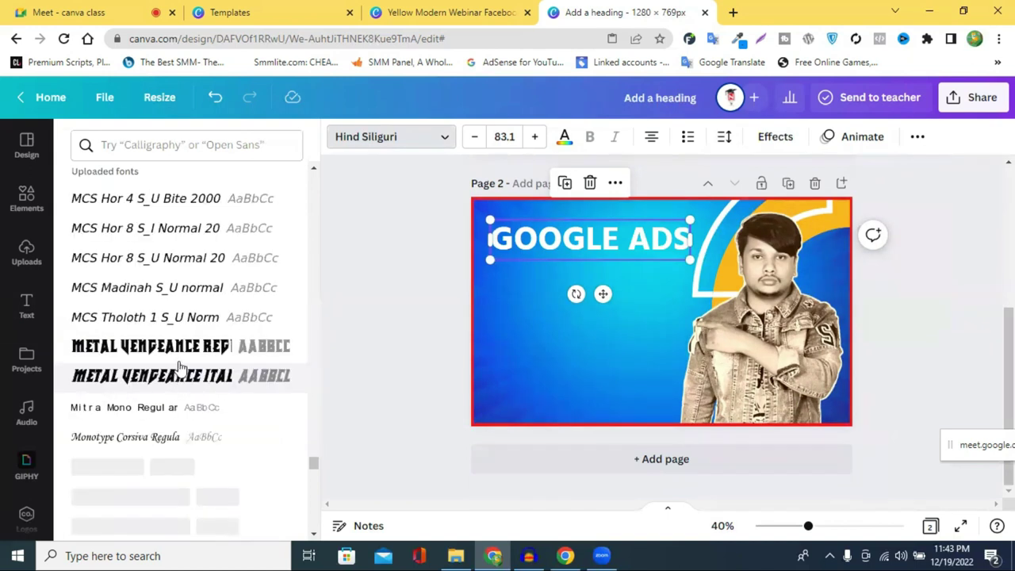
{"action": "scroll", "coordinate": [181, 373], "scroll_direction": "down", "scroll_amount": 3}
{"action": "left_click", "coordinate": [149, 397]}
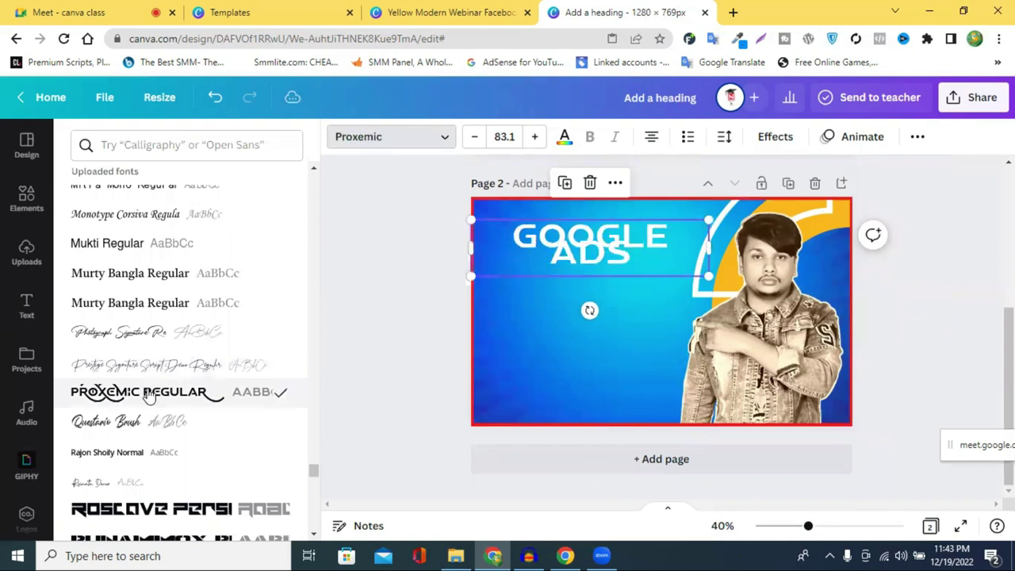
{"action": "scroll", "coordinate": [152, 348], "scroll_direction": "down", "scroll_amount": 3}
{"action": "left_click", "coordinate": [153, 321]}
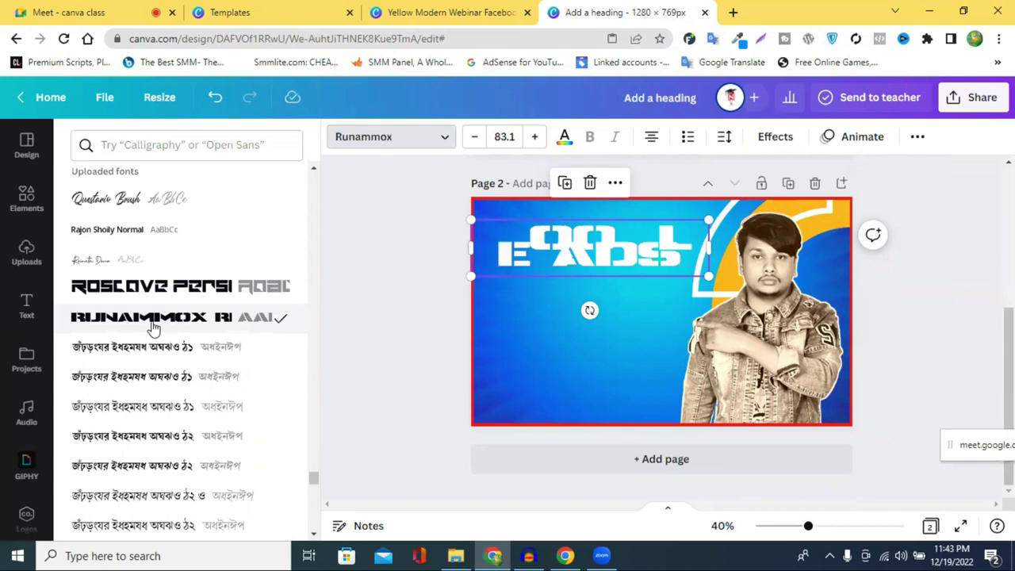
- Try the social media 2018 and Star Jedi Logo Monoline fonts on the GOOGLE ADS heading
{"action": "scroll", "coordinate": [154, 321], "scroll_direction": "down", "scroll_amount": 4}
{"action": "scroll", "coordinate": [169, 290], "scroll_direction": "down", "scroll_amount": 4}
{"action": "left_click", "coordinate": [168, 263]}
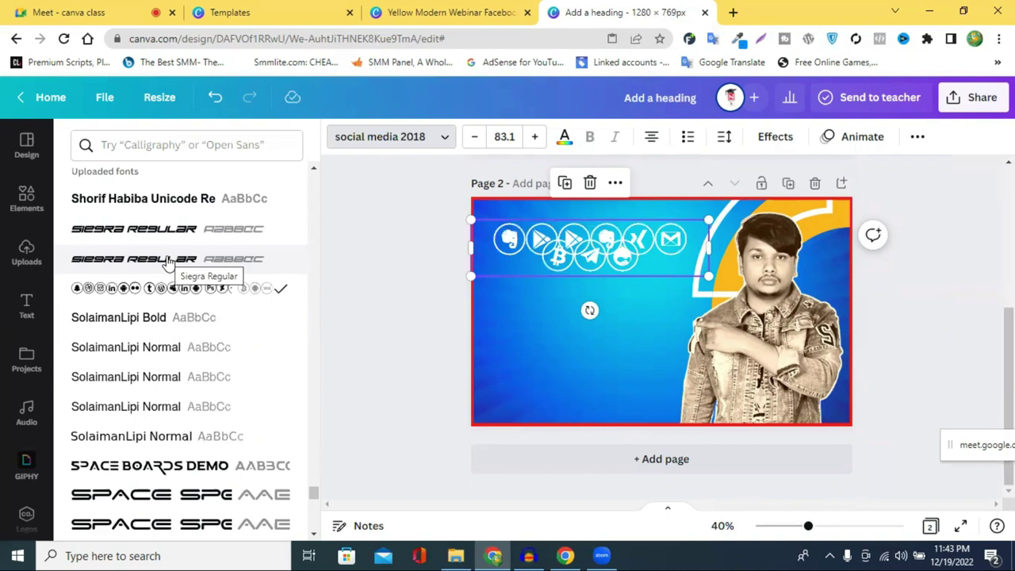
{"action": "scroll", "coordinate": [168, 263], "scroll_direction": "down", "scroll_amount": 3}
{"action": "scroll", "coordinate": [166, 382], "scroll_direction": "down", "scroll_amount": 4}
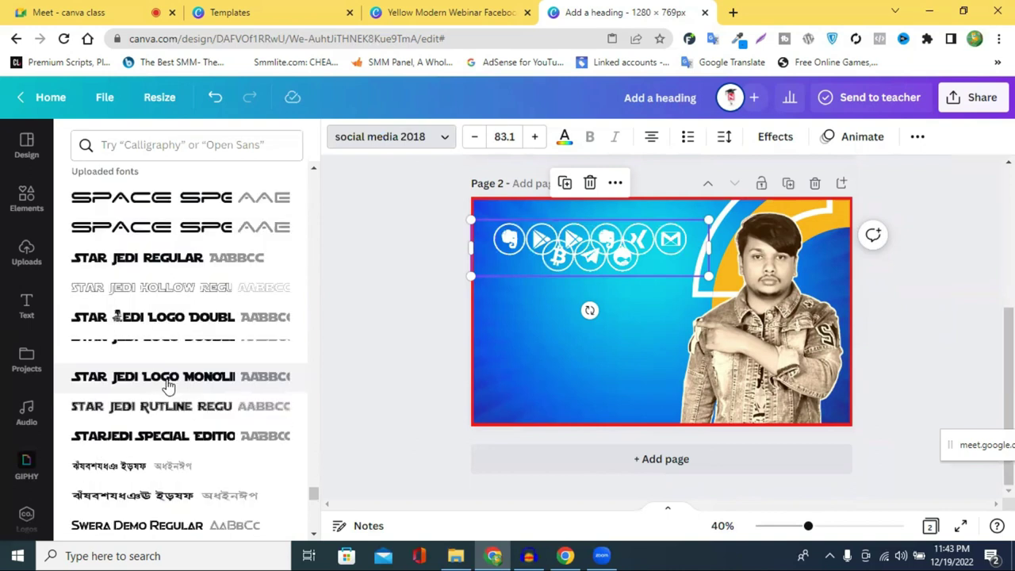
{"action": "left_click", "coordinate": [168, 377]}
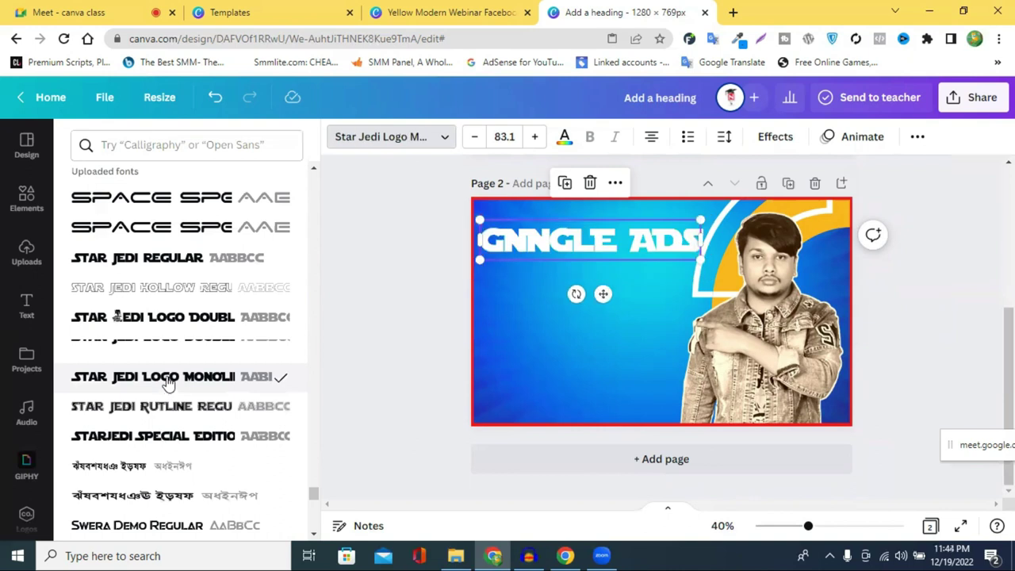
- Apply the Anton font to the GOOGLE ADS heading, enlarge it to size 105 and reposition it slightly
{"action": "left_click", "coordinate": [85, 441]}
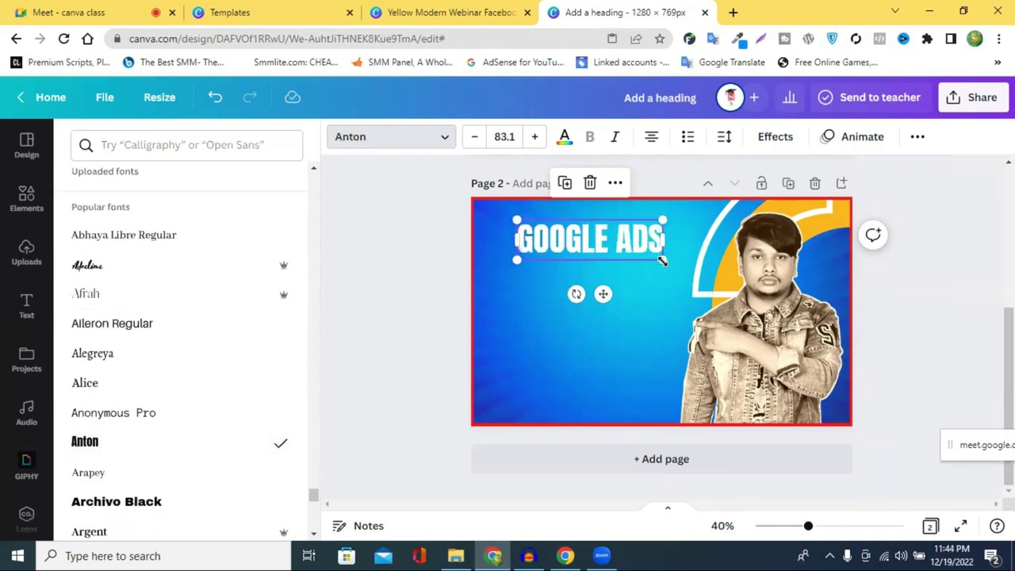
{"action": "left_click_drag", "start_coordinate": [662, 259], "coordinate": [701, 270]}
{"action": "left_click_drag", "start_coordinate": [625, 262], "coordinate": [631, 265]}
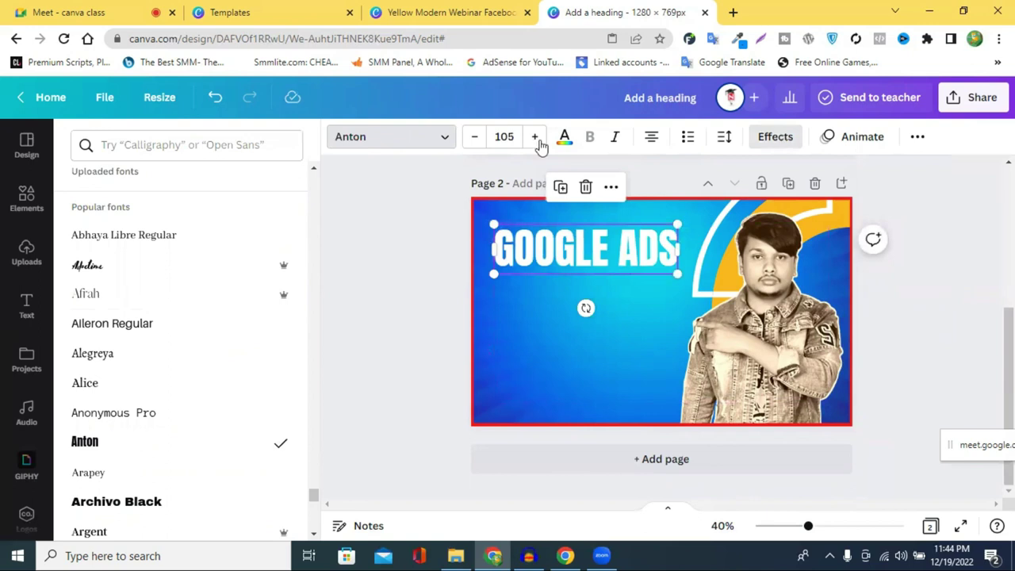
- Recolour the GOOGLE ADS heading text with the custom amber #FFB000
{"action": "left_click", "coordinate": [564, 138]}
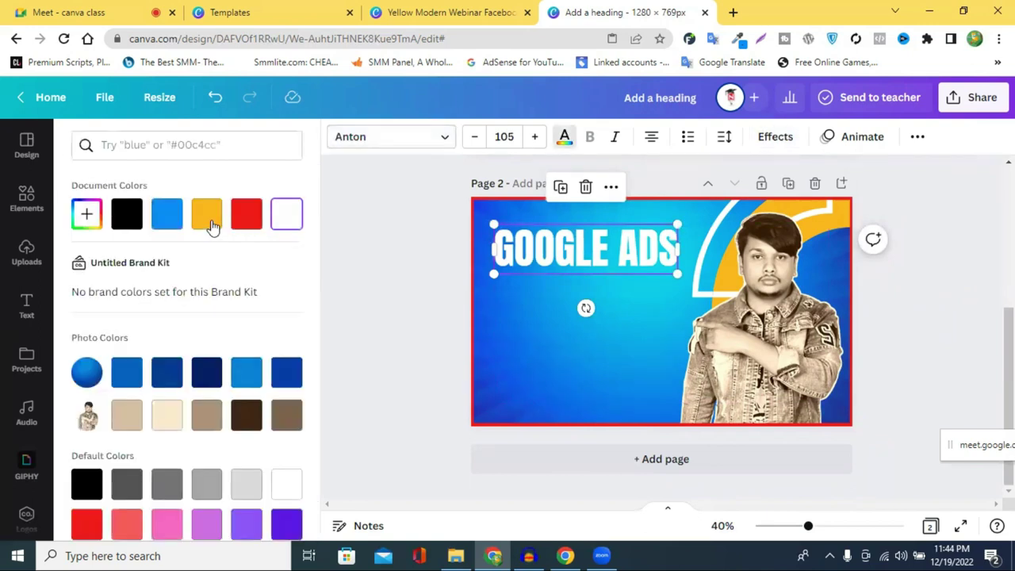
{"action": "left_click", "coordinate": [211, 225]}
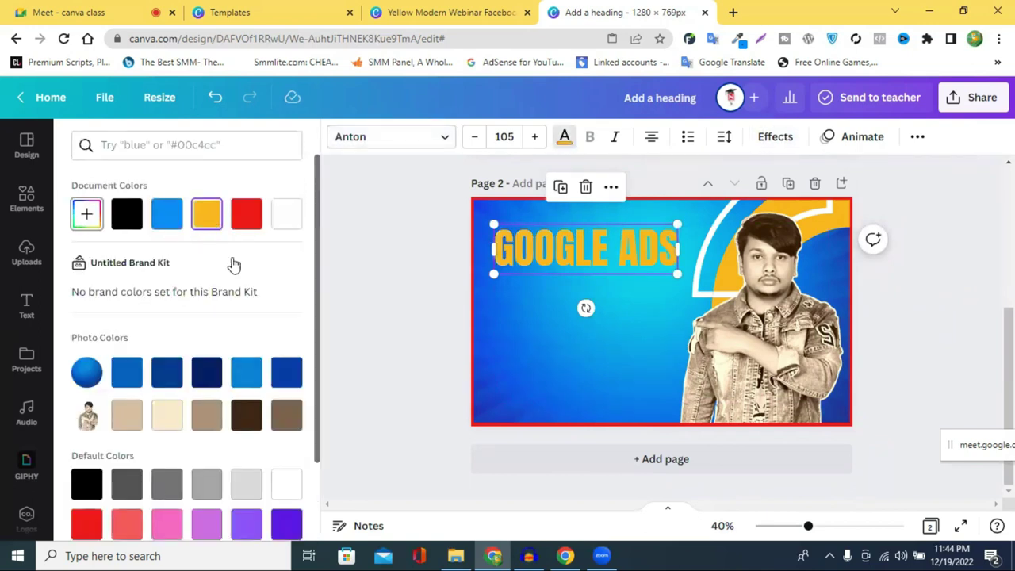
{"action": "left_click", "coordinate": [87, 213]}
{"action": "left_click_drag", "start_coordinate": [309, 273], "coordinate": [306, 244]}
{"action": "left_click", "coordinate": [210, 252]}
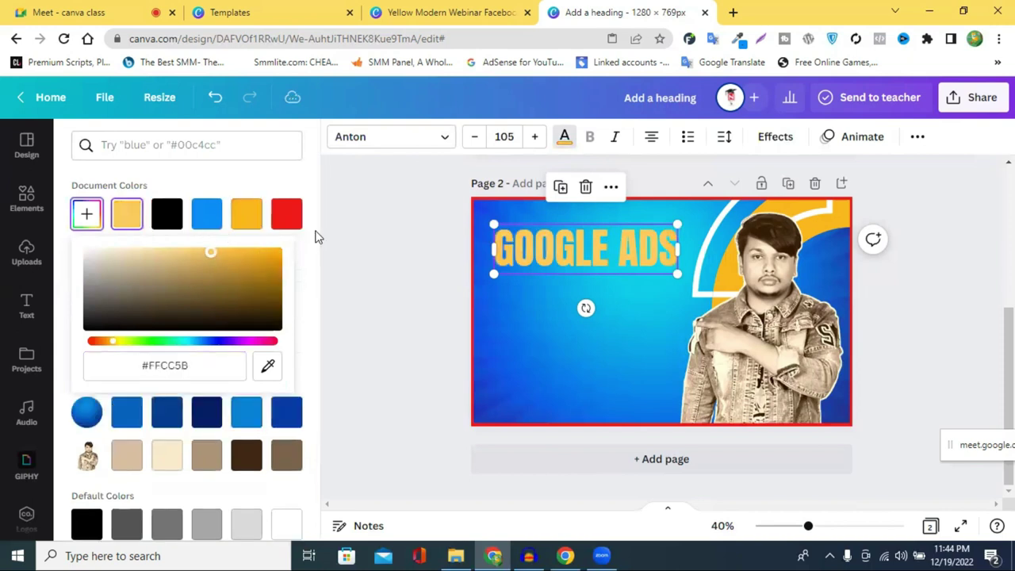
{"action": "left_click", "coordinate": [279, 252]}
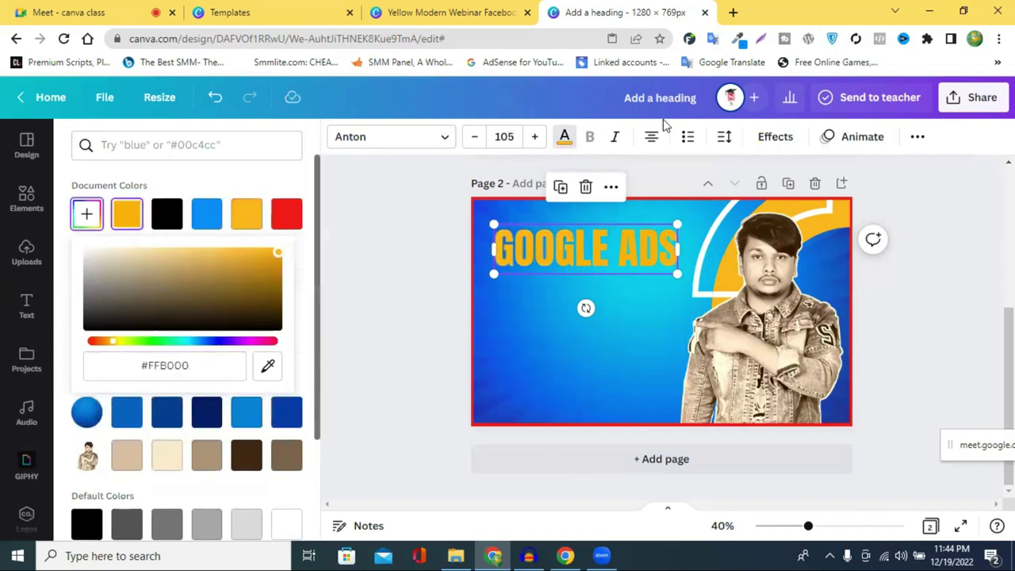
- Apply a Shadow effect to the GOOGLE ADS heading and colour it black, trying white and reverting to black
{"action": "key", "text": "Escape"}
{"action": "left_click", "coordinate": [204, 248]}
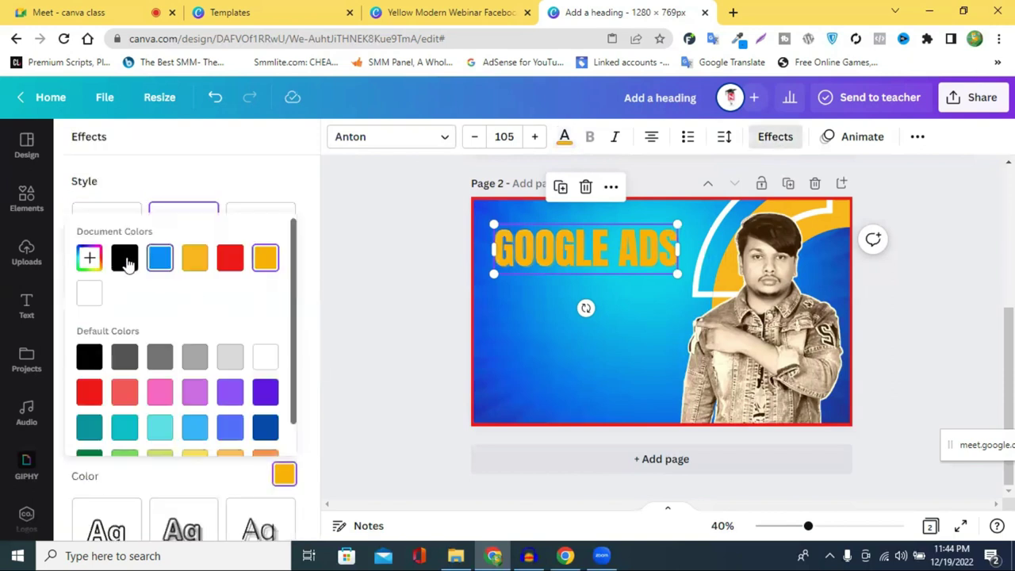
{"action": "left_click", "coordinate": [125, 260]}
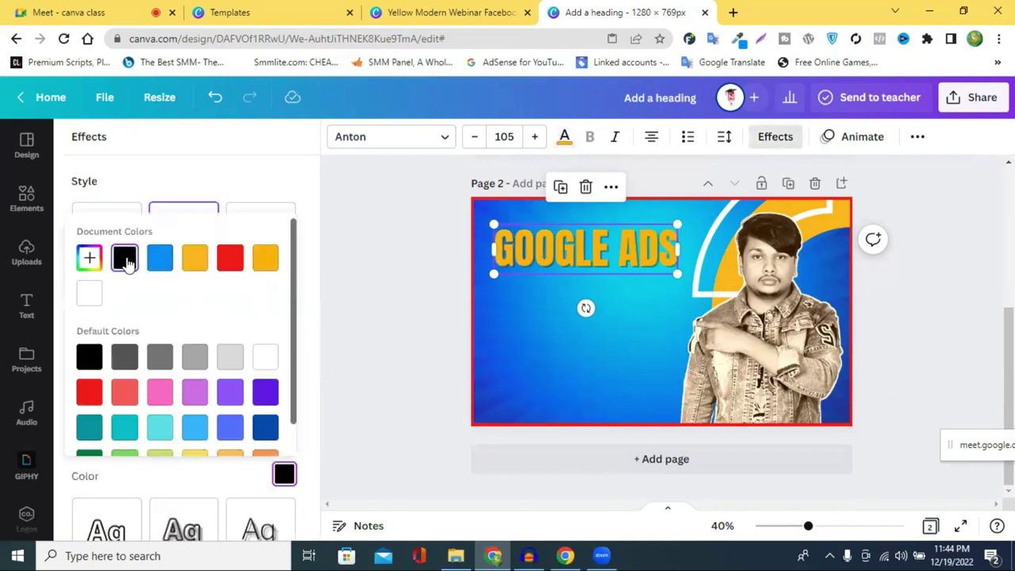
{"action": "left_click", "coordinate": [267, 361]}
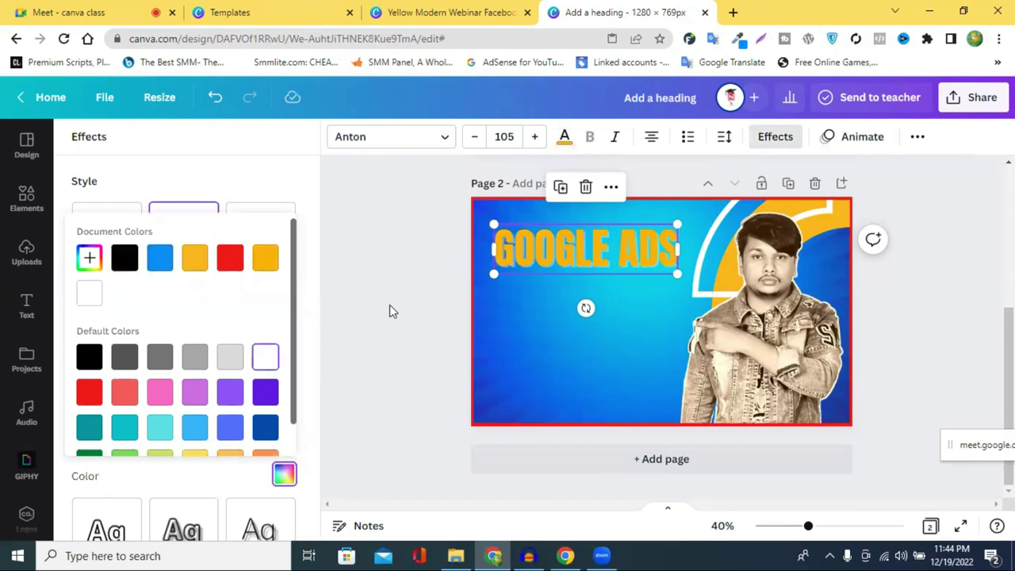
{"action": "key", "text": "ctrl+z"}
{"action": "key", "text": "Escape"}
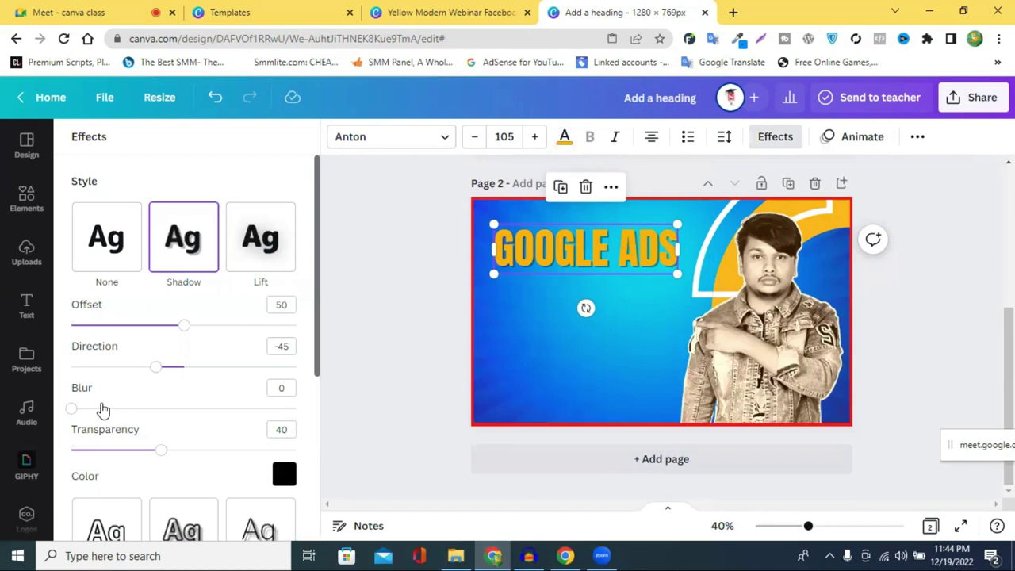
- Adjust the heading shadow to a direction of 36 and a transparency of 78
{"action": "mouse_move", "coordinate": [202, 376]}
{"action": "left_mouse_down"}
{"action": "mouse_move", "coordinate": [150, 372]}
{"action": "mouse_move", "coordinate": [235, 365]}
{"action": "mouse_move", "coordinate": [206, 365]}
{"action": "left_mouse_up"}
{"action": "left_click_drag", "start_coordinate": [185, 326], "coordinate": [265, 326]}
{"action": "left_click_drag", "start_coordinate": [125, 333], "coordinate": [187, 340]}
{"action": "left_click_drag", "start_coordinate": [169, 460], "coordinate": [247, 457]}
- Try white as the colour of the GOOGLE ADS heading's shadow and revert it
{"action": "left_click", "coordinate": [285, 473]}
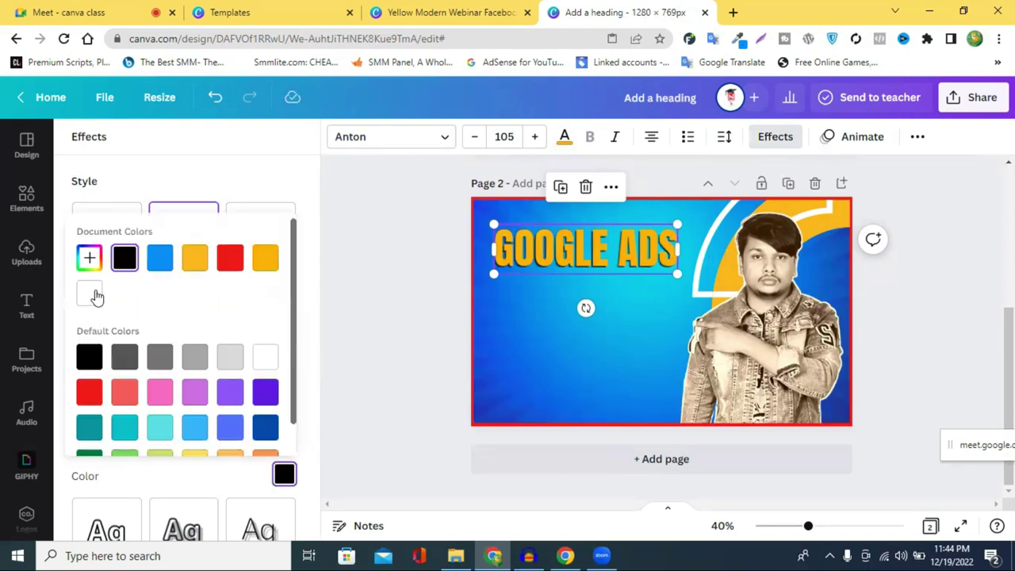
{"action": "left_click", "coordinate": [94, 295]}
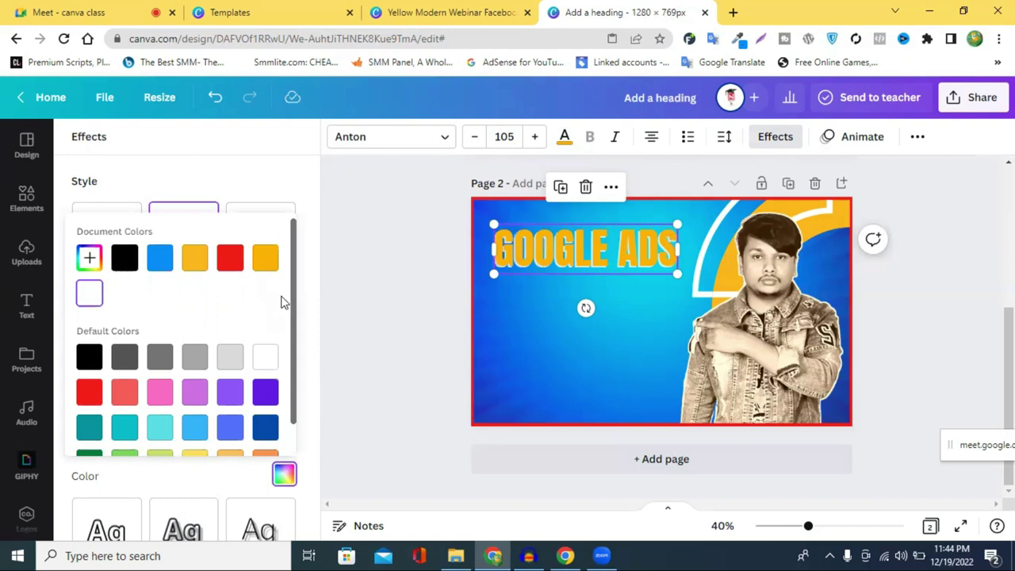
{"action": "left_click", "coordinate": [261, 170]}
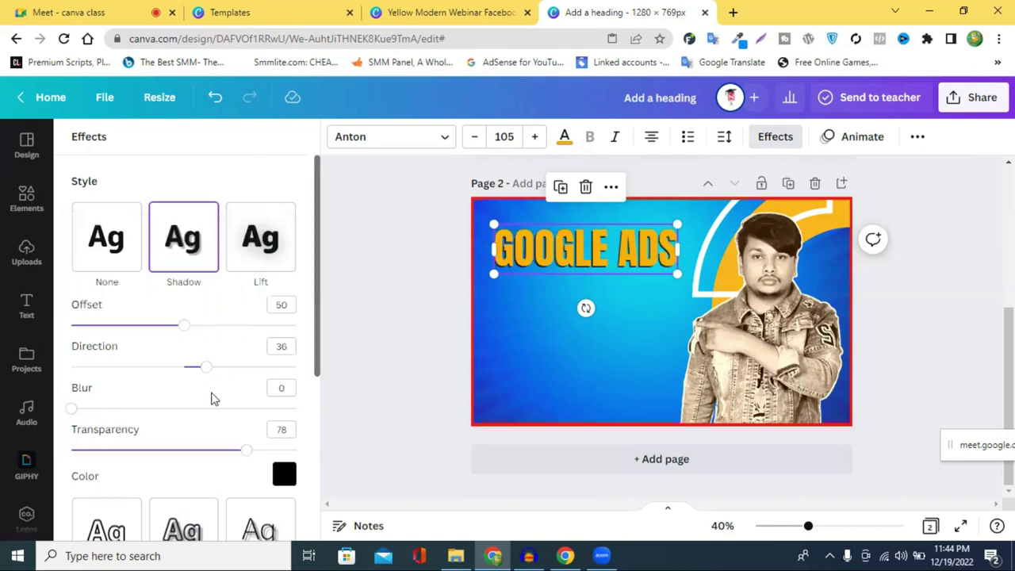
- Raise the heading shadow's transparency to 91 and set its direction to -8
{"action": "left_click_drag", "start_coordinate": [246, 456], "coordinate": [277, 451]}
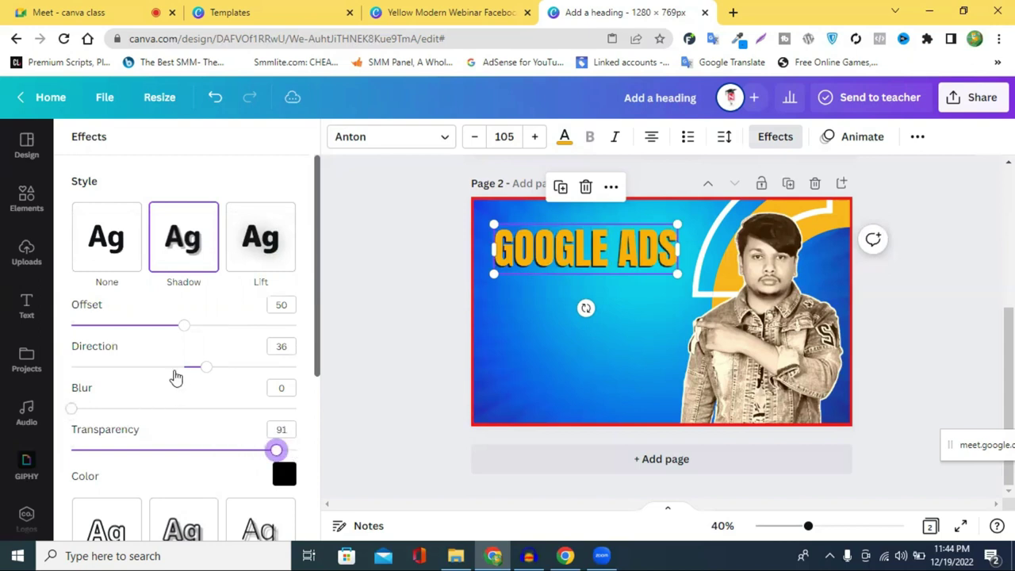
{"action": "left_click_drag", "start_coordinate": [207, 370], "coordinate": [180, 390]}
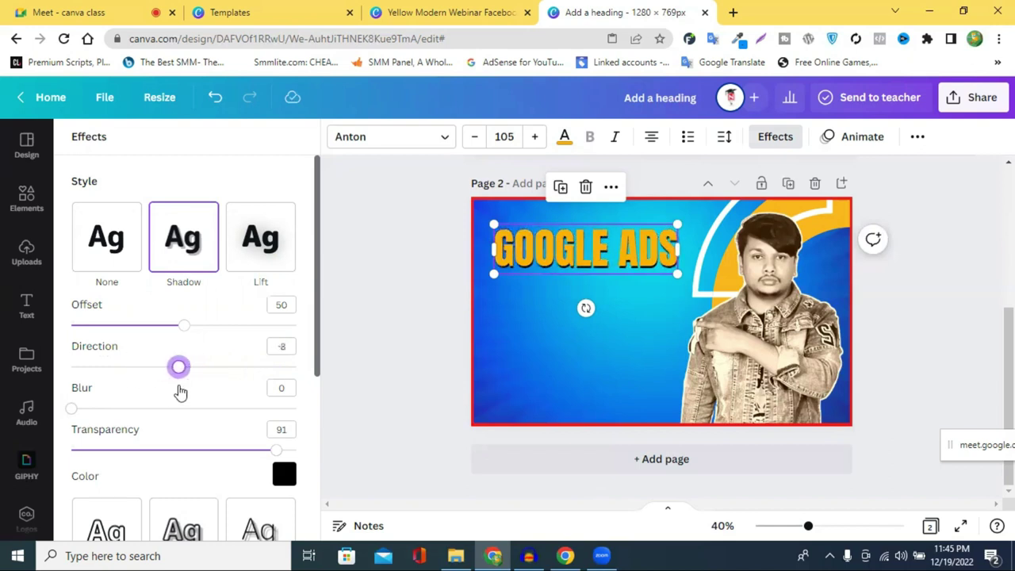
{"action": "left_click_drag", "start_coordinate": [180, 390], "coordinate": [180, 390]}
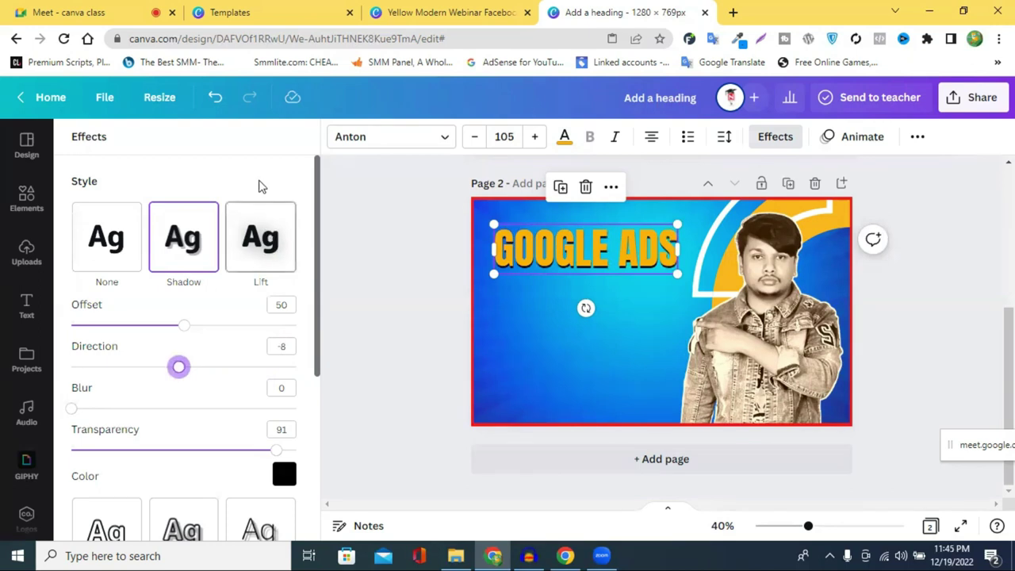
- Recolour the GOOGLE ADS heading text with the custom yellow #FFD90F
{"action": "left_click", "coordinate": [566, 138]}
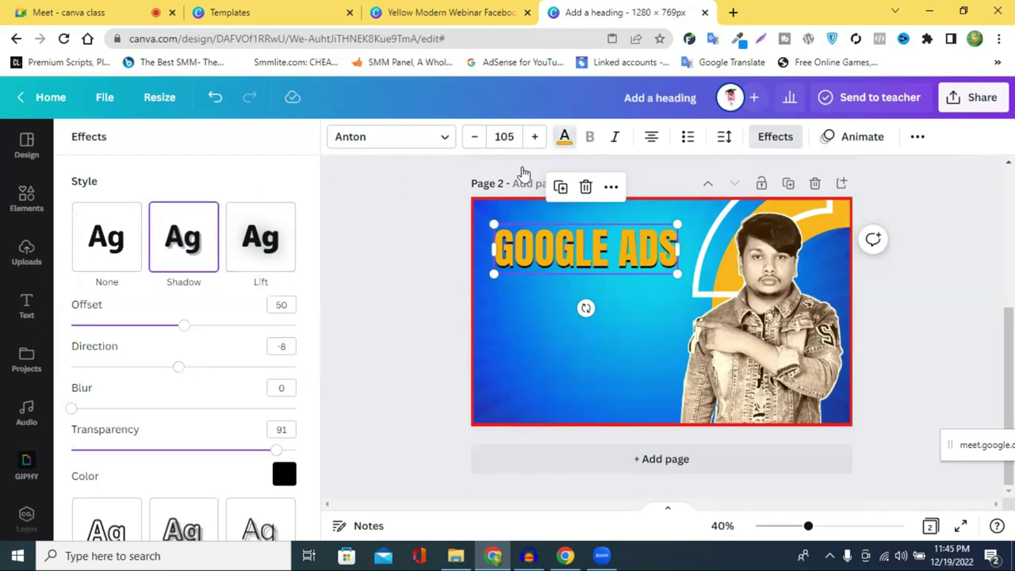
{"action": "left_click", "coordinate": [87, 216]}
{"action": "left_click_drag", "start_coordinate": [277, 256], "coordinate": [309, 248]}
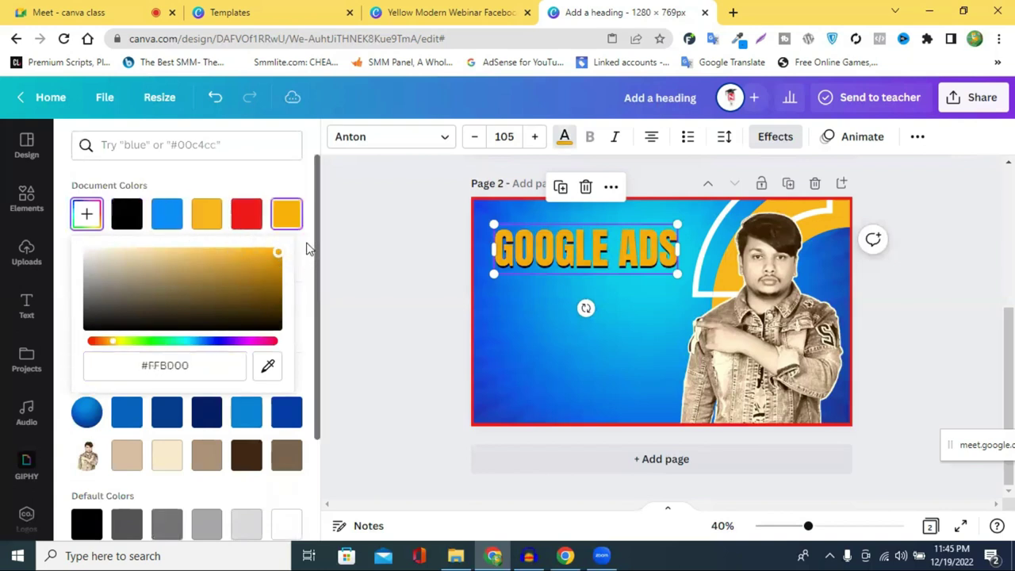
{"action": "left_click_drag", "start_coordinate": [116, 342], "coordinate": [118, 347]}
{"action": "left_click_drag", "start_coordinate": [117, 347], "coordinate": [119, 347]}
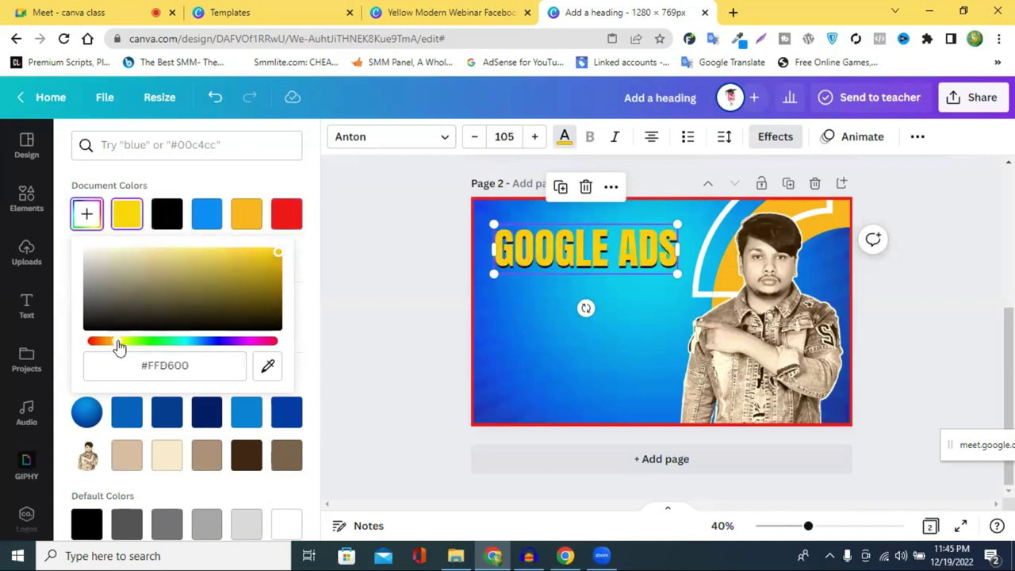
{"action": "left_click", "coordinate": [269, 259]}
{"action": "mouse_move", "coordinate": [270, 259]}
{"action": "left_mouse_down"}
{"action": "mouse_move", "coordinate": [233, 245]}
{"action": "mouse_move", "coordinate": [269, 252]}
{"action": "left_mouse_up"}
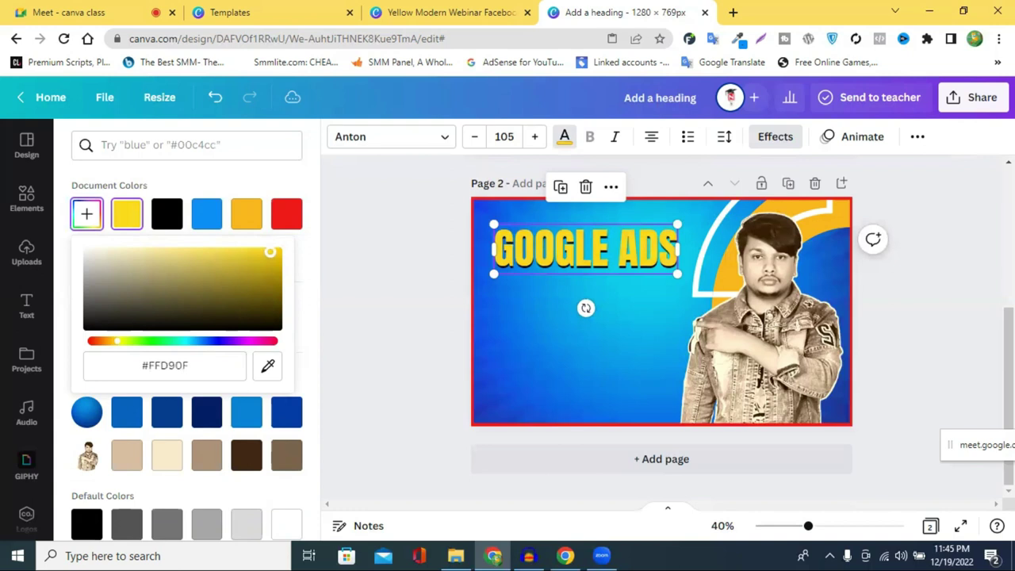
{"action": "left_click", "coordinate": [410, 272]}
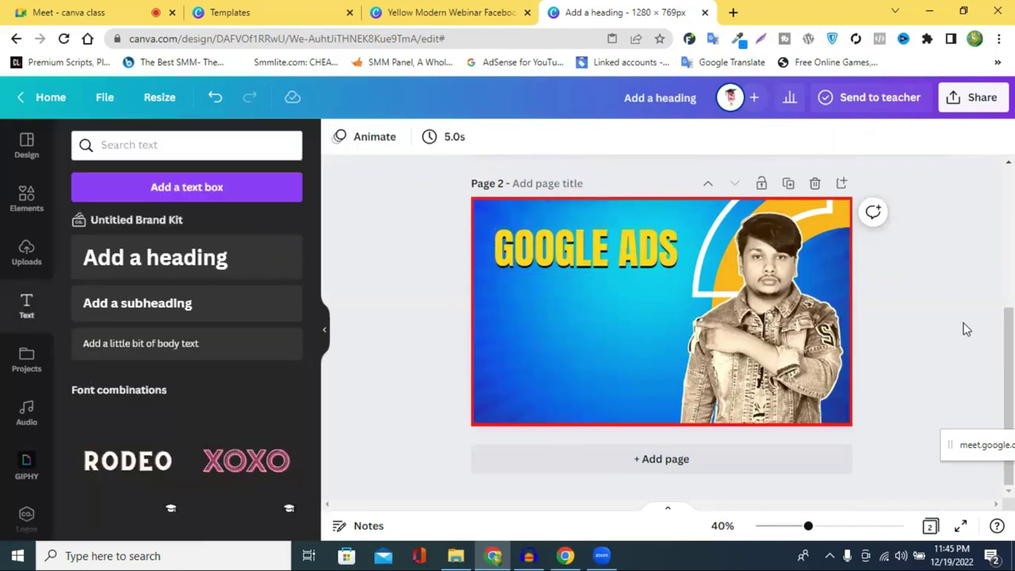
- Set the heading shadow's blur to 82, direction to 9 and offset to 63, and enlarge the heading slightly to size 106
{"action": "left_click", "coordinate": [657, 253]}
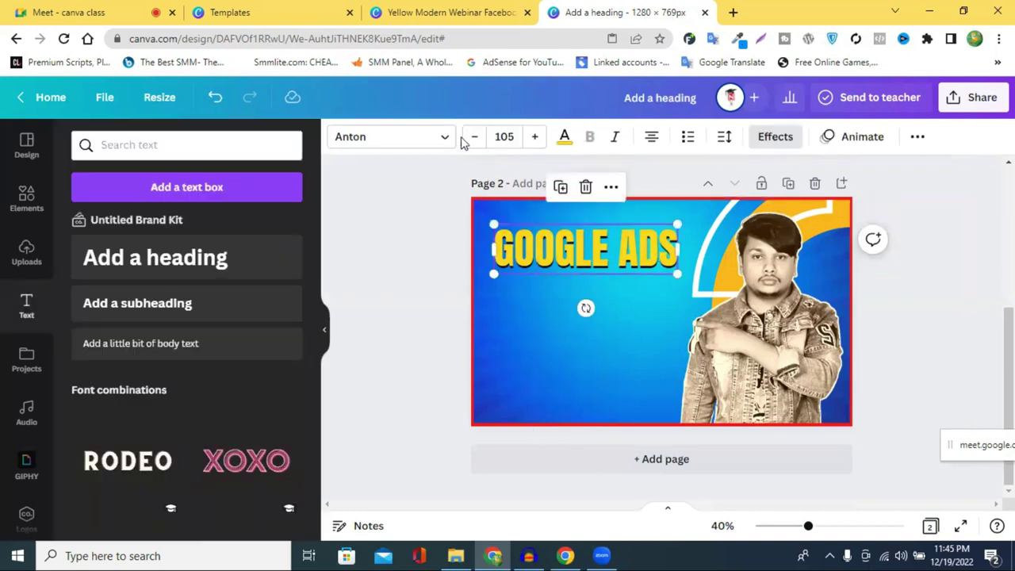
{"action": "left_click", "coordinate": [769, 140]}
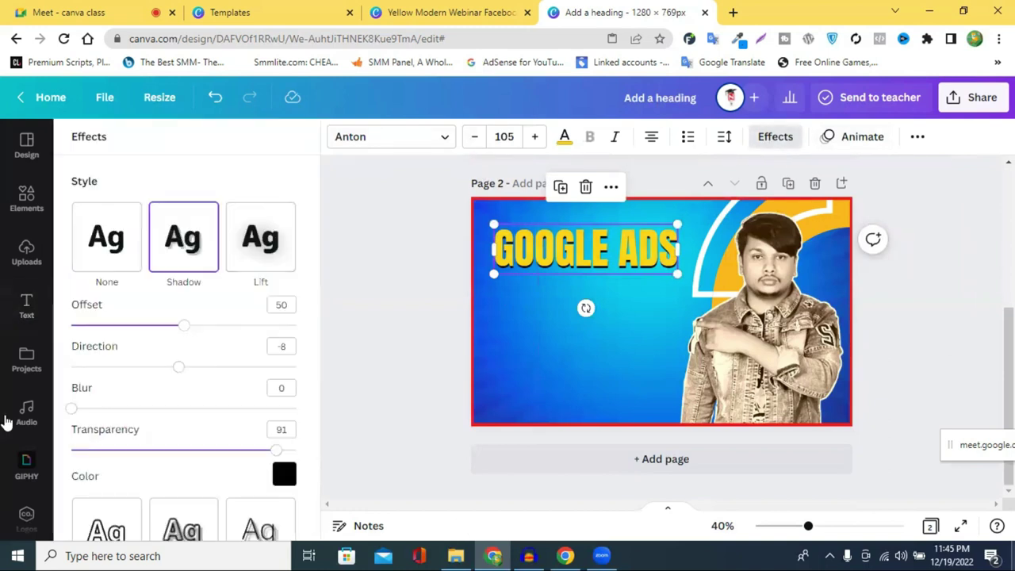
{"action": "left_click_drag", "start_coordinate": [76, 412], "coordinate": [256, 434]}
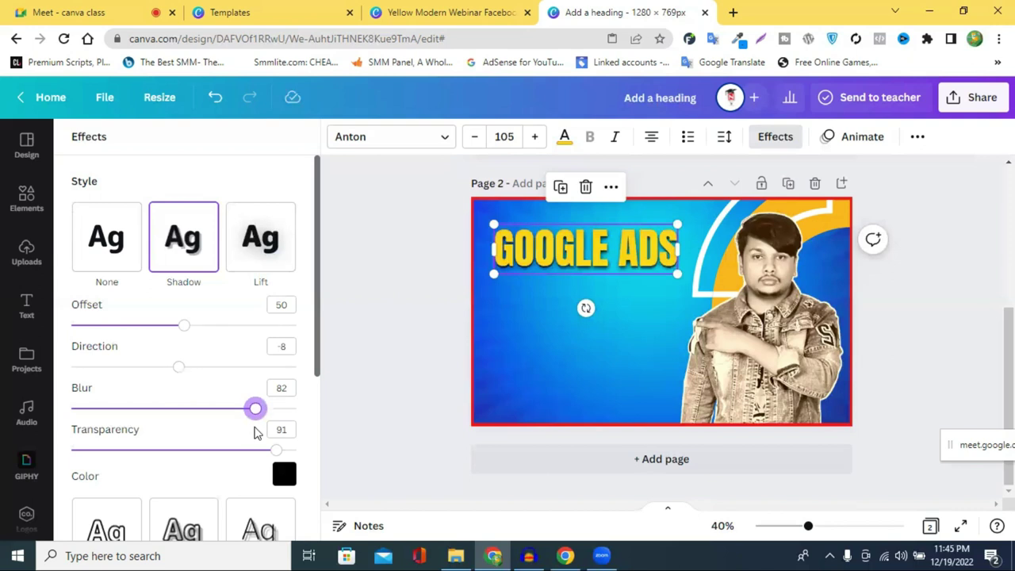
{"action": "mouse_move", "coordinate": [178, 367]}
{"action": "left_mouse_down"}
{"action": "mouse_move", "coordinate": [201, 365]}
{"action": "mouse_move", "coordinate": [190, 368]}
{"action": "left_mouse_up"}
{"action": "left_click_drag", "start_coordinate": [184, 325], "coordinate": [212, 327]}
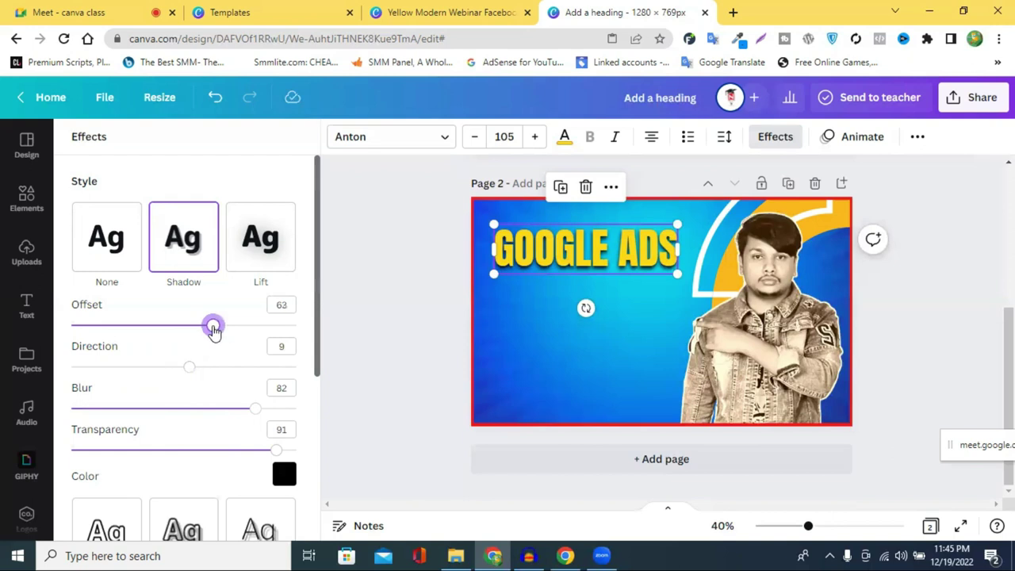
{"action": "left_click_drag", "start_coordinate": [687, 277], "coordinate": [684, 272]}
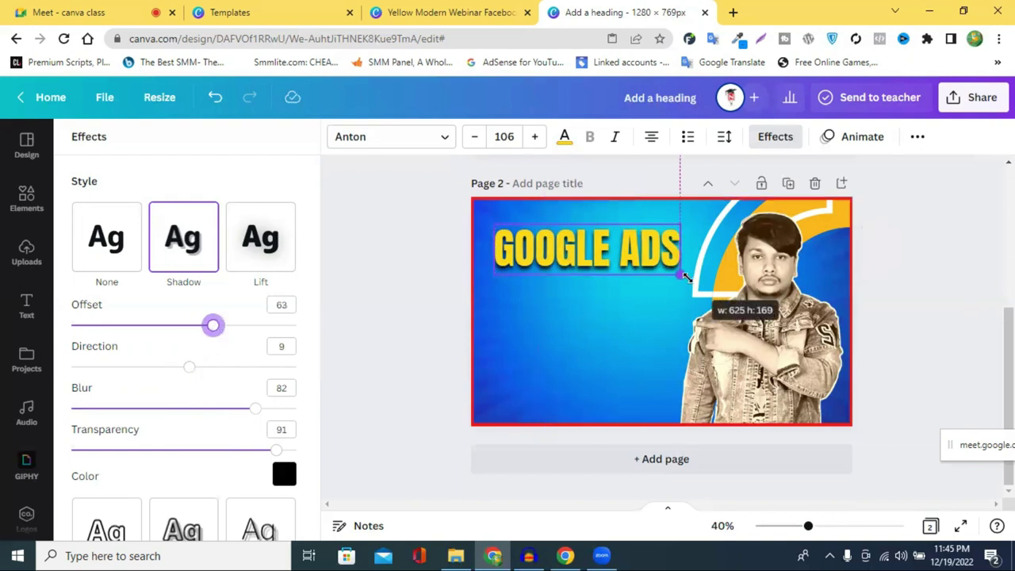
{"action": "left_click", "coordinate": [936, 276]}
- Compare the GOOGLE ADS heading on page 2 with the reference banner on page 1, including the text below its headline
{"action": "scroll", "coordinate": [940, 283], "scroll_direction": "up", "scroll_amount": 1}
{"action": "scroll", "coordinate": [942, 291], "scroll_direction": "up", "scroll_amount": 3}
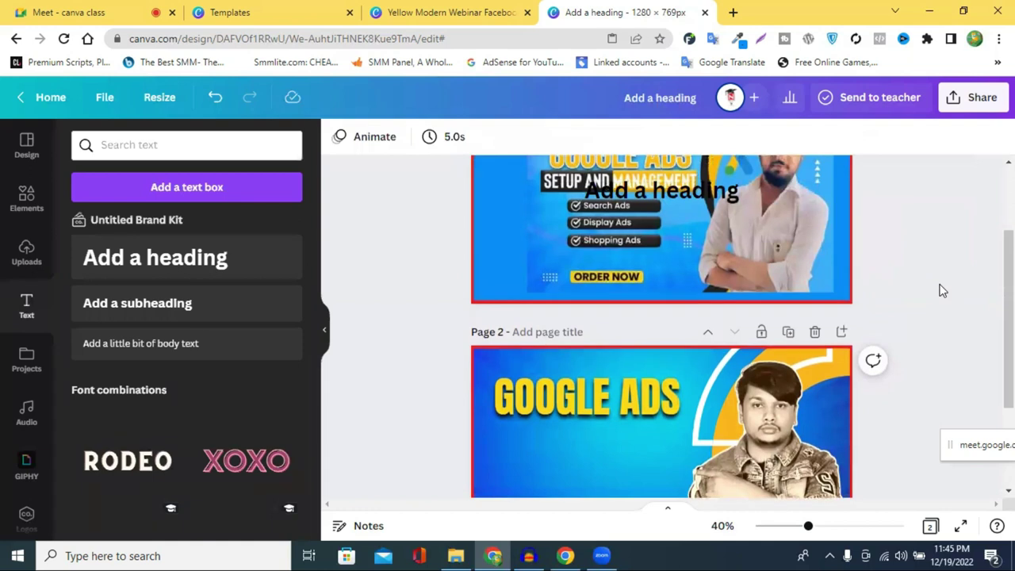
{"action": "scroll", "coordinate": [811, 278], "scroll_direction": "down", "scroll_amount": 1}
{"action": "scroll", "coordinate": [813, 279], "scroll_direction": "down", "scroll_amount": 2}
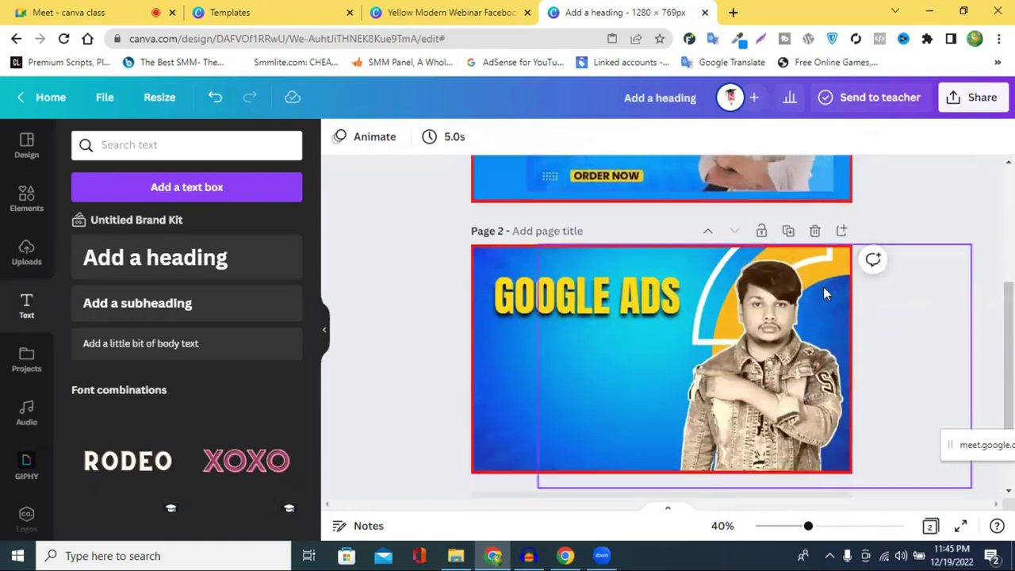
{"action": "scroll", "coordinate": [824, 287], "scroll_direction": "up", "scroll_amount": 3}
{"action": "scroll", "coordinate": [825, 286], "scroll_direction": "down", "scroll_amount": 3}
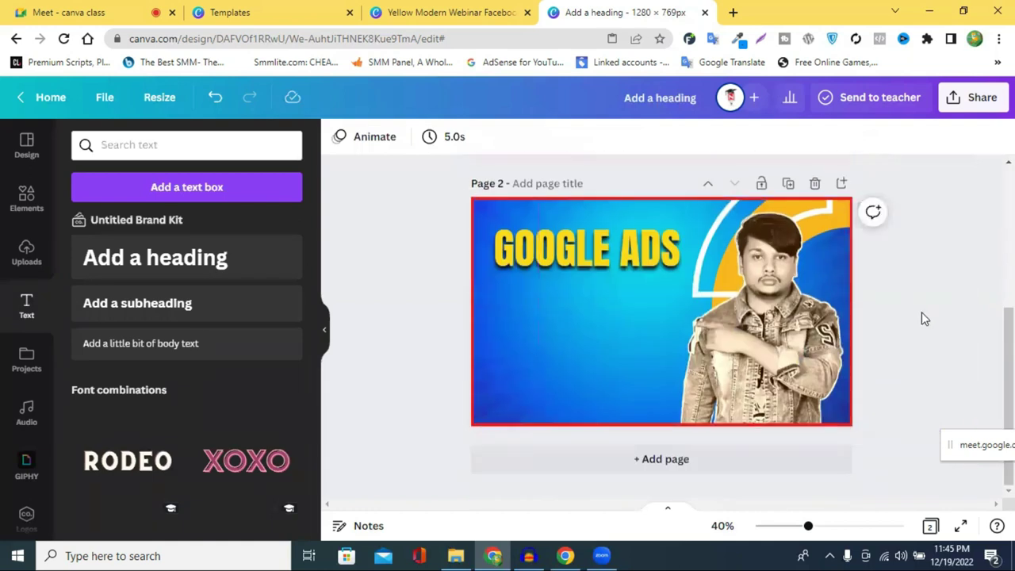
{"action": "scroll", "coordinate": [922, 317], "scroll_direction": "up", "scroll_amount": 3}
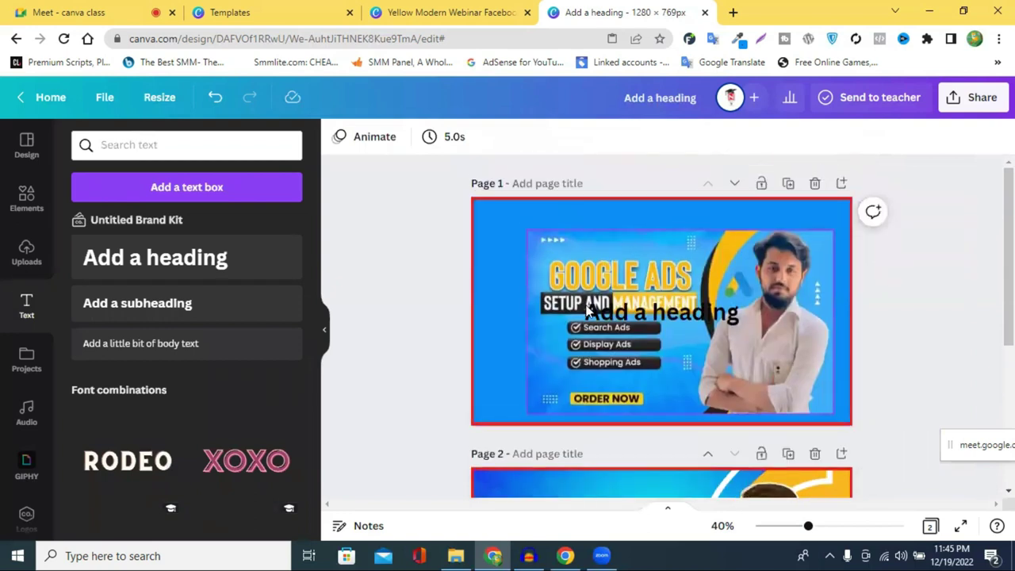
{"action": "scroll", "coordinate": [494, 346], "scroll_direction": "down", "scroll_amount": 3}
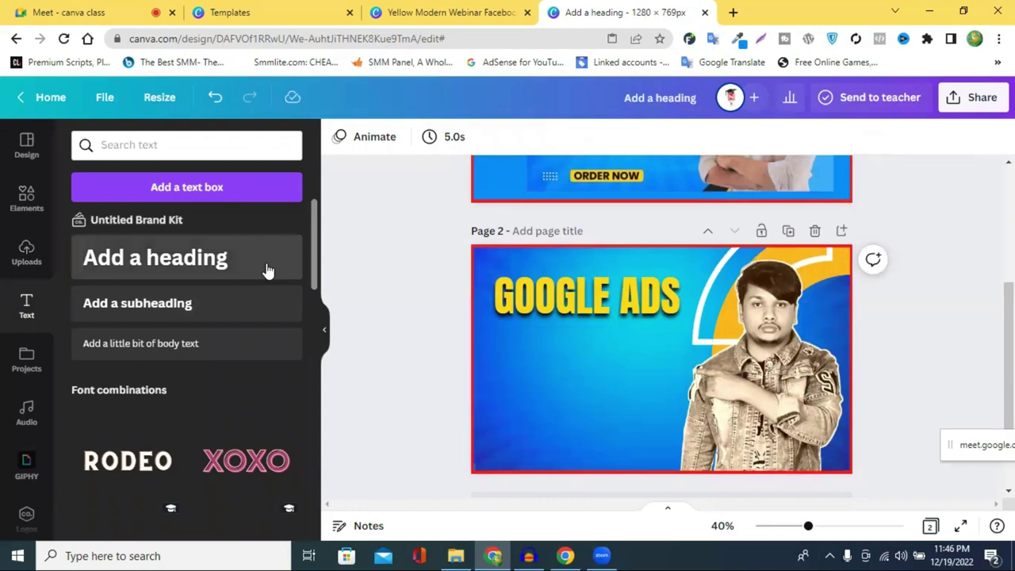
{"action": "scroll", "coordinate": [558, 283], "scroll_direction": "up", "scroll_amount": 2}
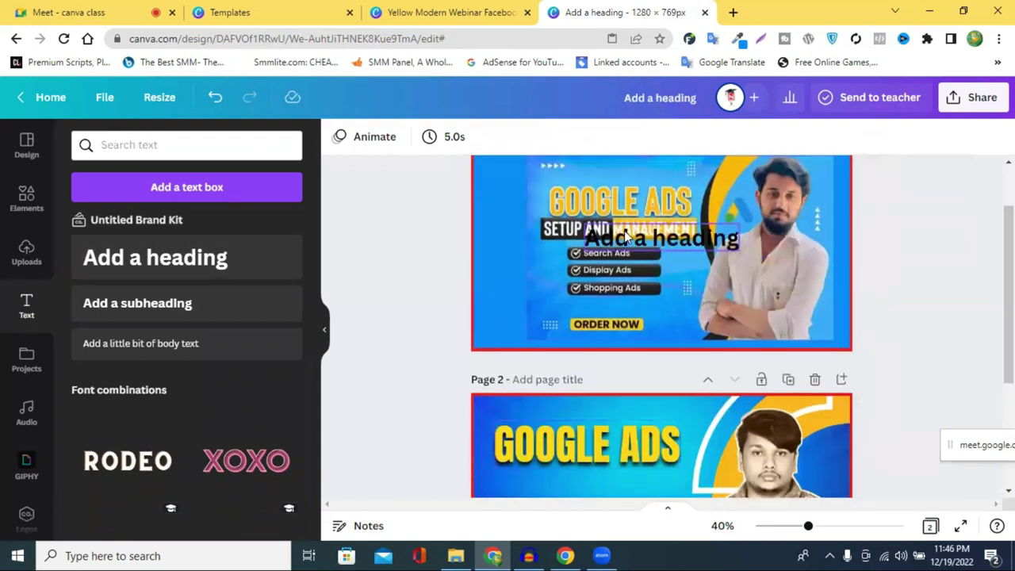
- Browse the Lines & Shapes collection and add a rounded square shape to the design
{"action": "left_click", "coordinate": [46, 211]}
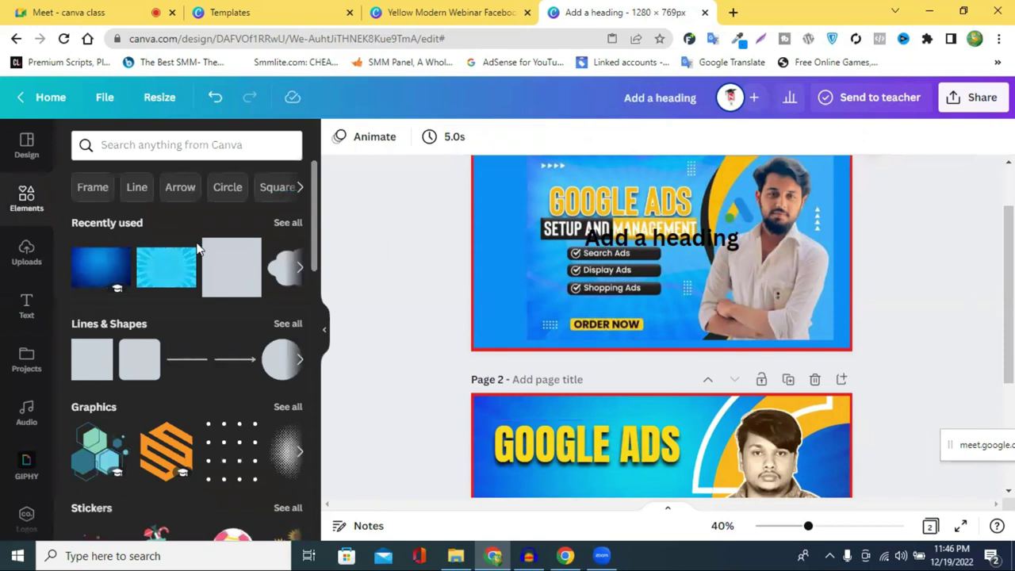
{"action": "left_click", "coordinate": [288, 324]}
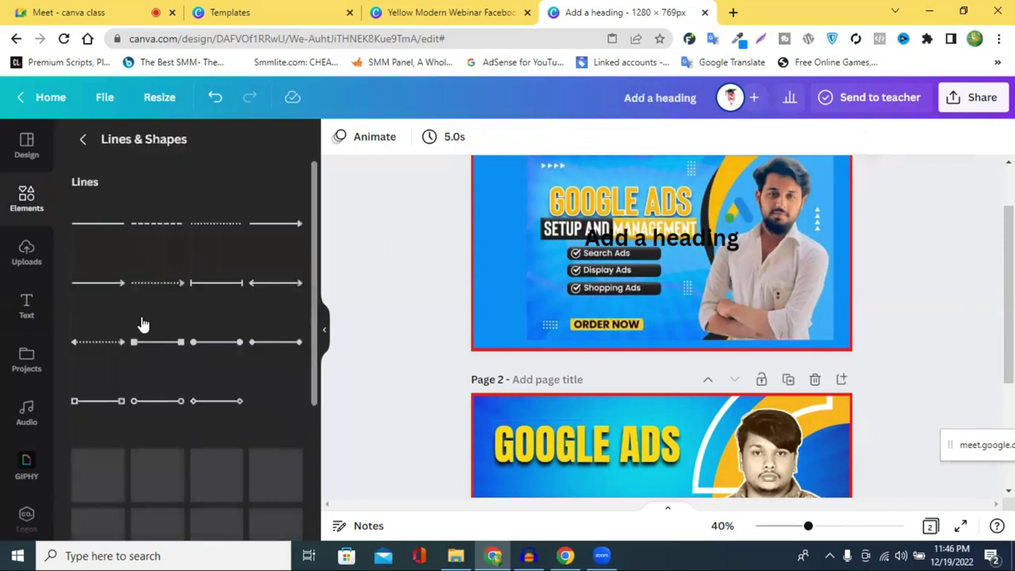
{"action": "scroll", "coordinate": [204, 309], "scroll_direction": "down", "scroll_amount": 2}
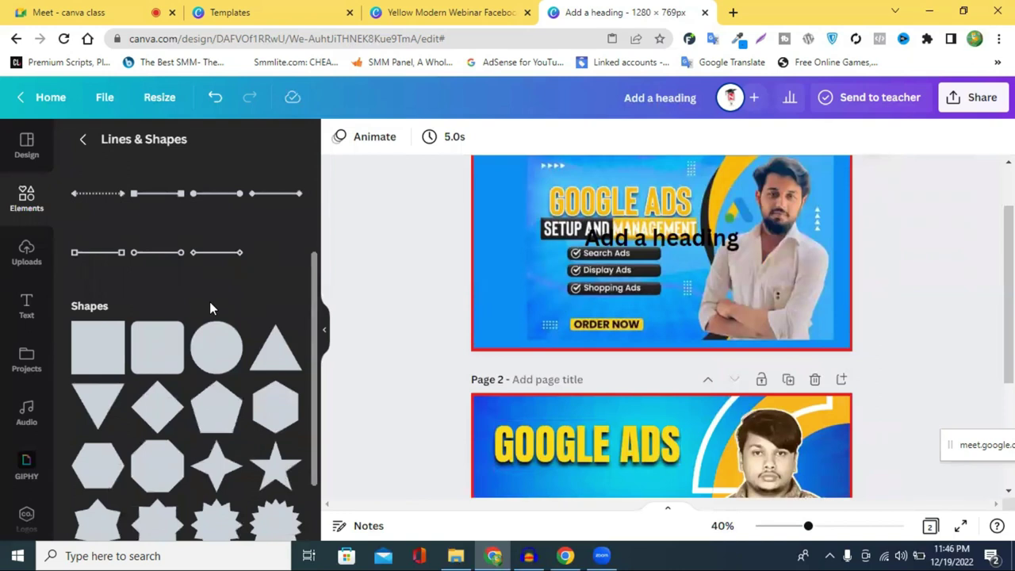
{"action": "scroll", "coordinate": [211, 307], "scroll_direction": "down", "scroll_amount": 3}
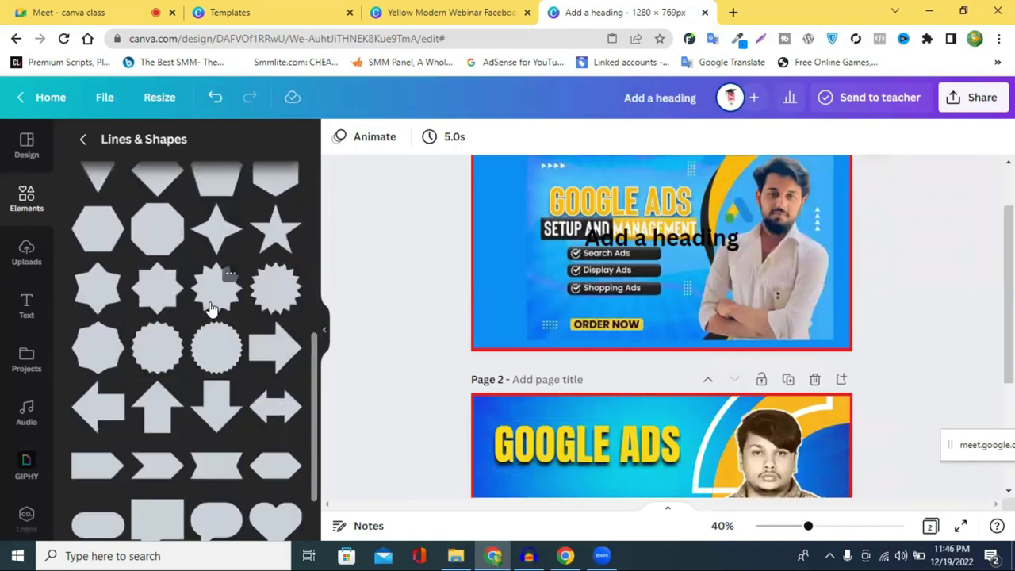
{"action": "scroll", "coordinate": [211, 308], "scroll_direction": "down", "scroll_amount": 2}
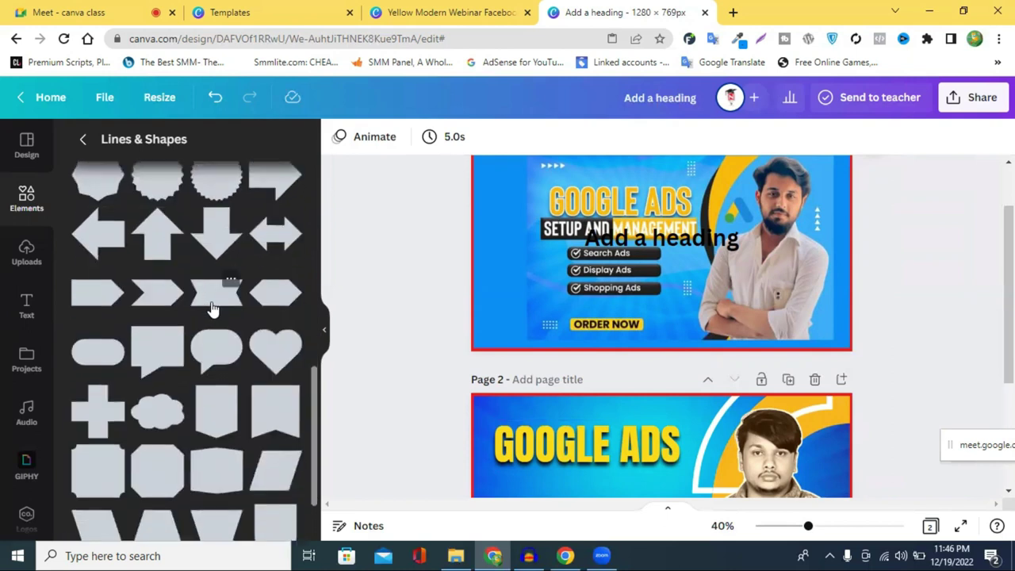
{"action": "scroll", "coordinate": [212, 307], "scroll_direction": "down", "scroll_amount": 2}
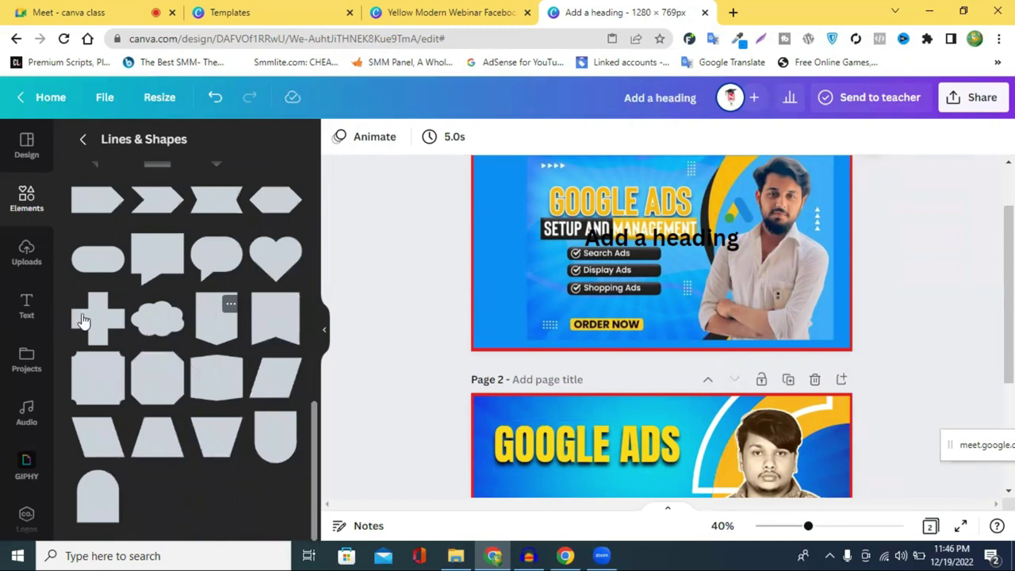
{"action": "scroll", "coordinate": [179, 331], "scroll_direction": "up", "scroll_amount": 3}
{"action": "scroll", "coordinate": [180, 331], "scroll_direction": "up", "scroll_amount": 5}
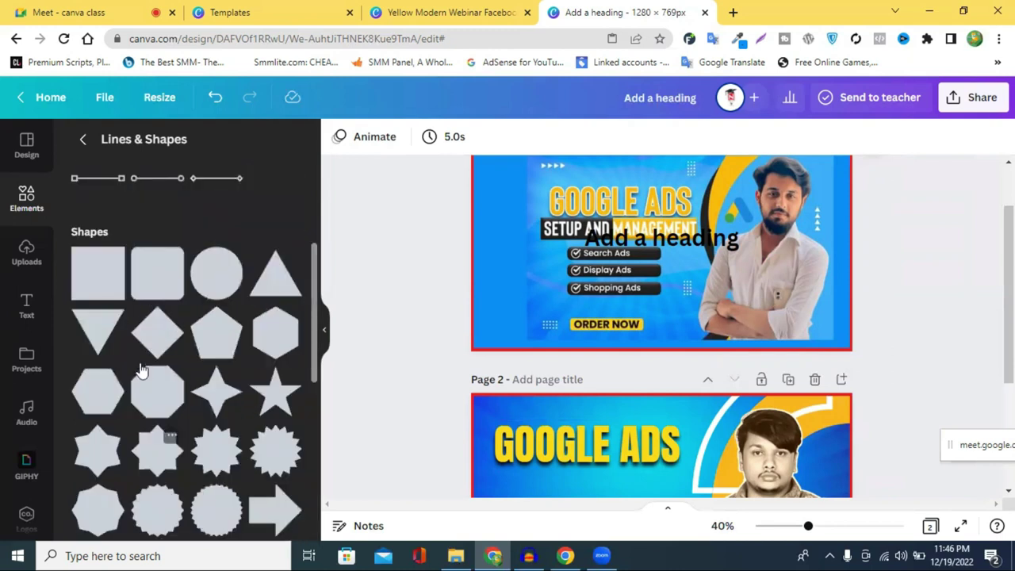
{"action": "scroll", "coordinate": [141, 366], "scroll_direction": "up", "scroll_amount": 2}
{"action": "left_click", "coordinate": [157, 365]}
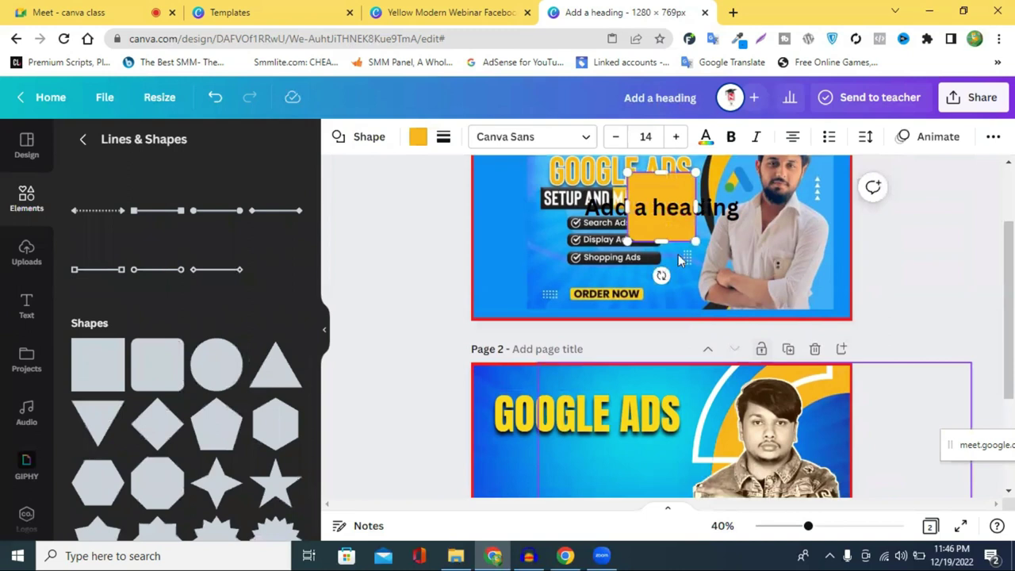
- Move the amber shape to page 2 below the GOOGLE ADS heading and stretch it into a bar nearly as wide as the heading
{"action": "left_click_drag", "start_coordinate": [678, 307], "coordinate": [682, 349]}
{"action": "left_click_drag", "start_coordinate": [601, 391], "coordinate": [594, 361]}
{"action": "left_click_drag", "start_coordinate": [675, 341], "coordinate": [503, 342]}
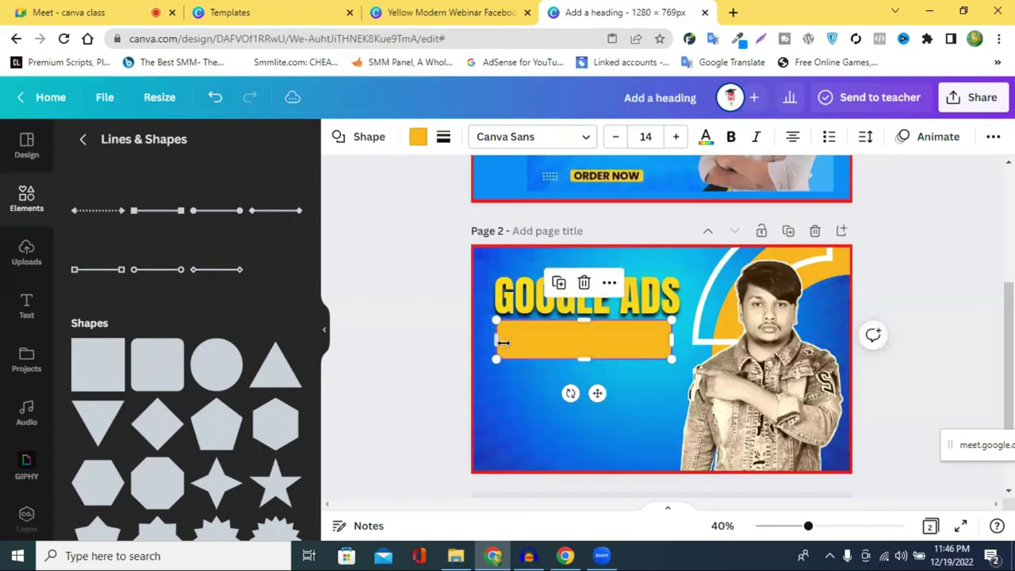
- Duplicate the amber bar below the GOOGLE ADS heading and narrow the copy to cover only the bar's right half
{"action": "left_click", "coordinate": [416, 331]}
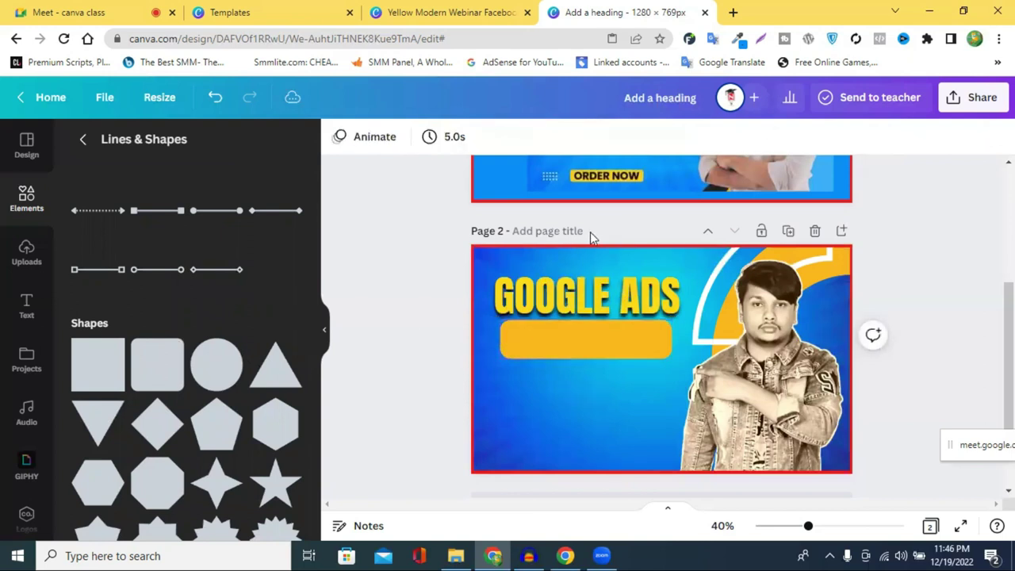
{"action": "scroll", "coordinate": [590, 232], "scroll_direction": "up", "scroll_amount": 2}
{"action": "scroll", "coordinate": [588, 403], "scroll_direction": "down", "scroll_amount": 2}
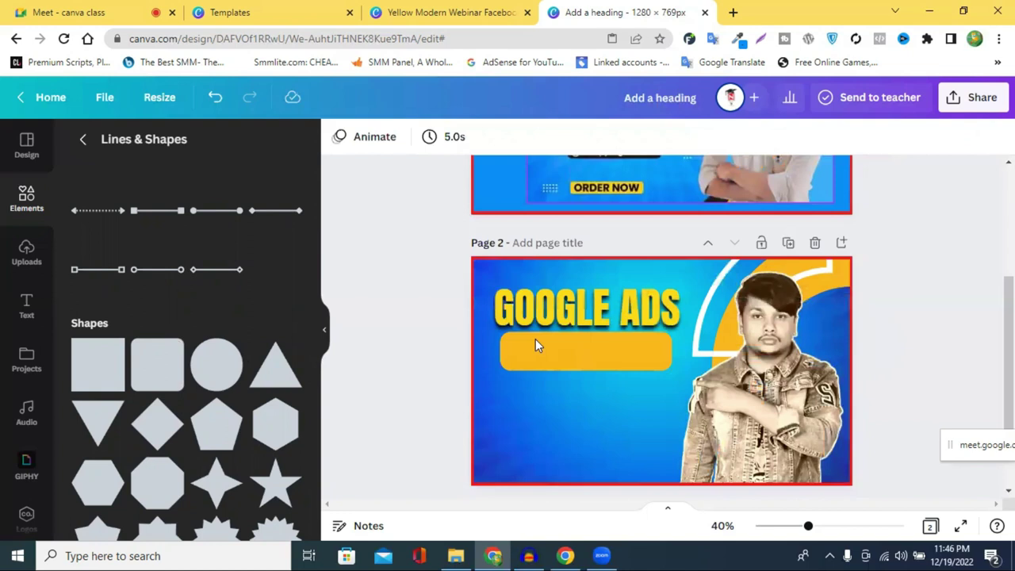
{"action": "left_click", "coordinate": [573, 353]}
{"action": "left_click_drag", "start_coordinate": [573, 354], "coordinate": [586, 345]}
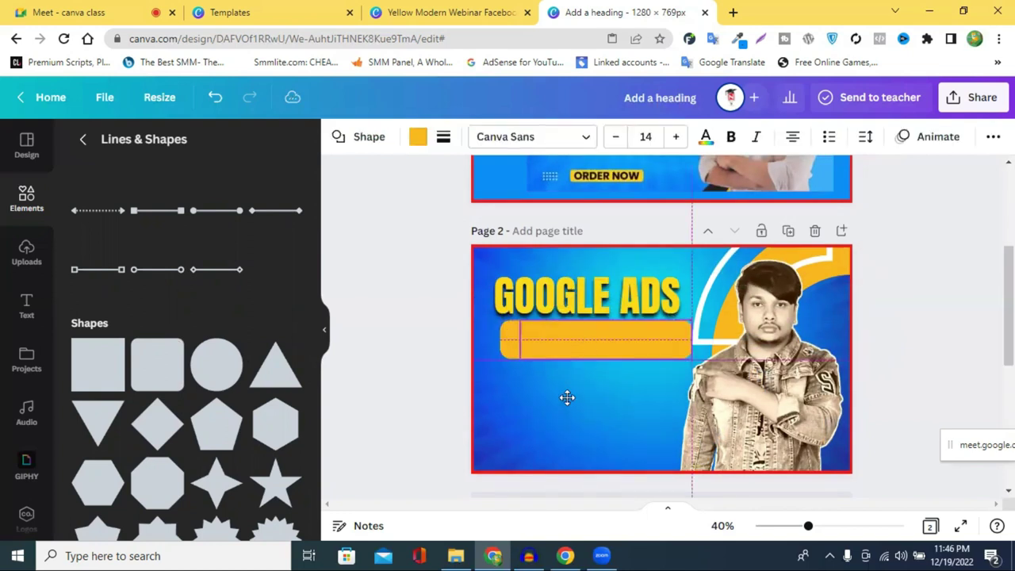
{"action": "key", "text": "ctrl+d"}
{"action": "mouse_move", "coordinate": [567, 389]}
{"action": "left_mouse_down"}
{"action": "mouse_move", "coordinate": [589, 379]}
{"action": "mouse_move", "coordinate": [551, 387]}
{"action": "left_mouse_up"}
{"action": "left_click_drag", "start_coordinate": [640, 348], "coordinate": [637, 346]}
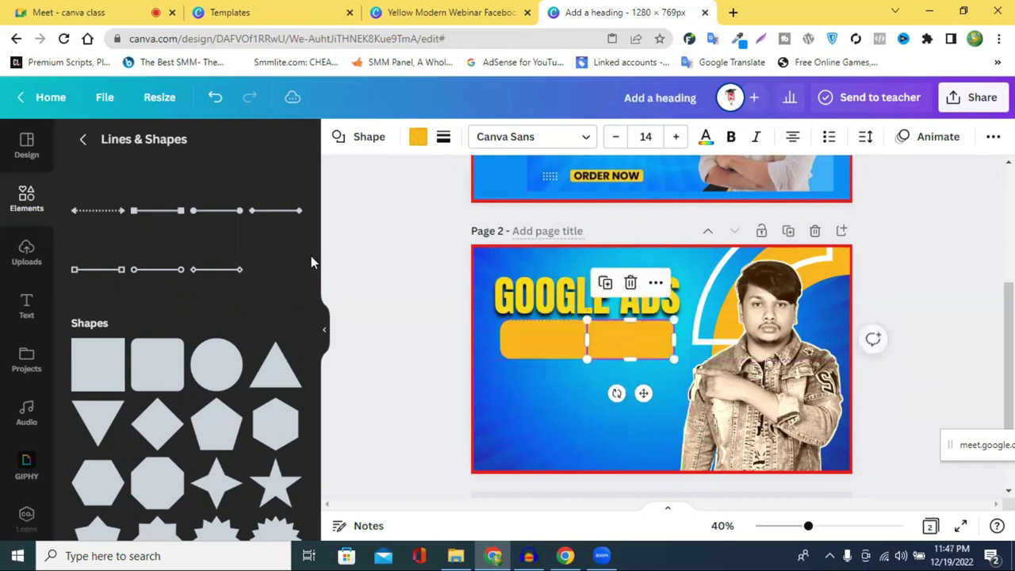
- Recolour the original bar black behind the amber half, check it against the reference subheading on page 1, and select the amber half
{"action": "left_click", "coordinate": [555, 351]}
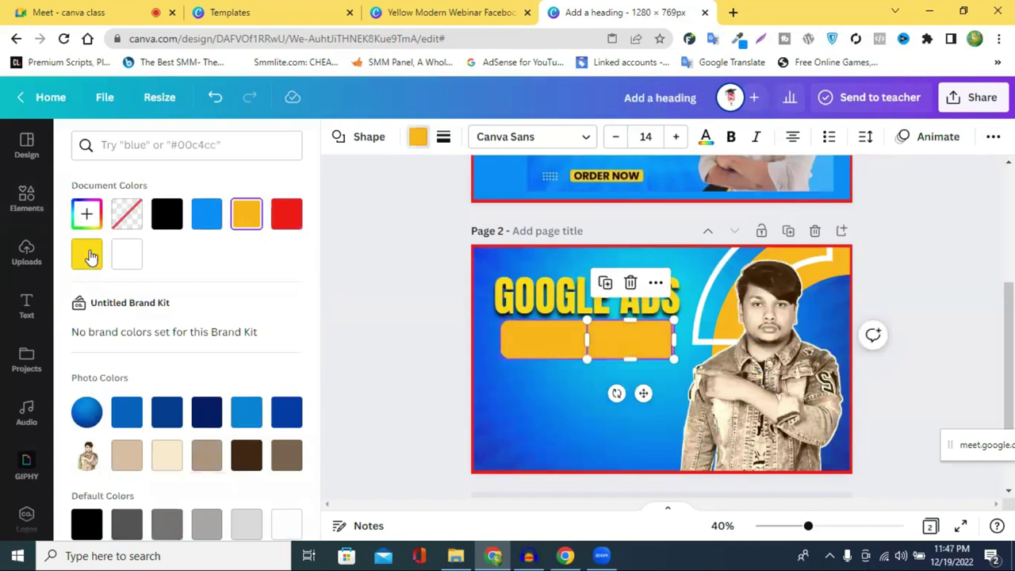
{"action": "left_click", "coordinate": [440, 309]}
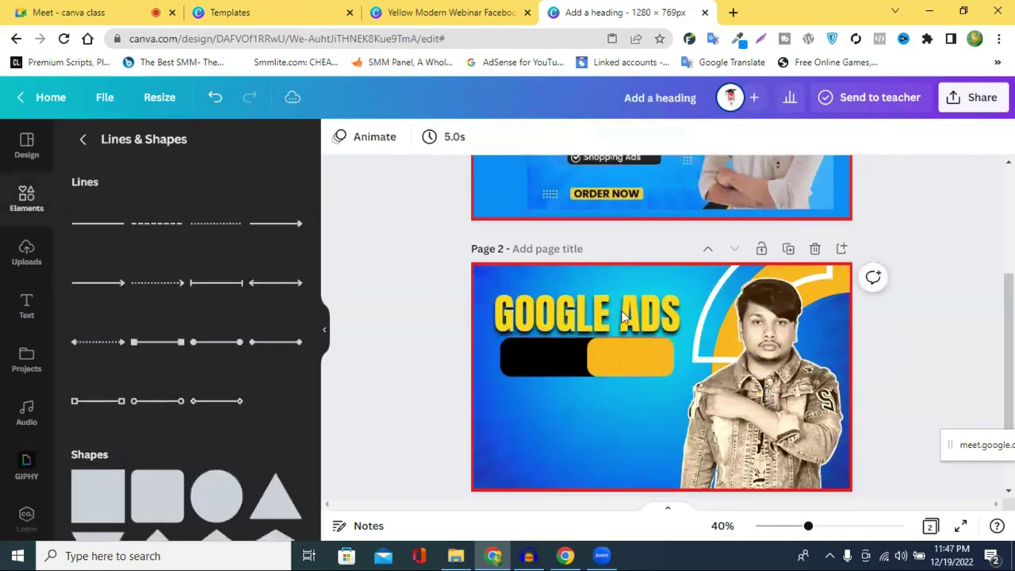
{"action": "scroll", "coordinate": [622, 313], "scroll_direction": "up", "scroll_amount": 2}
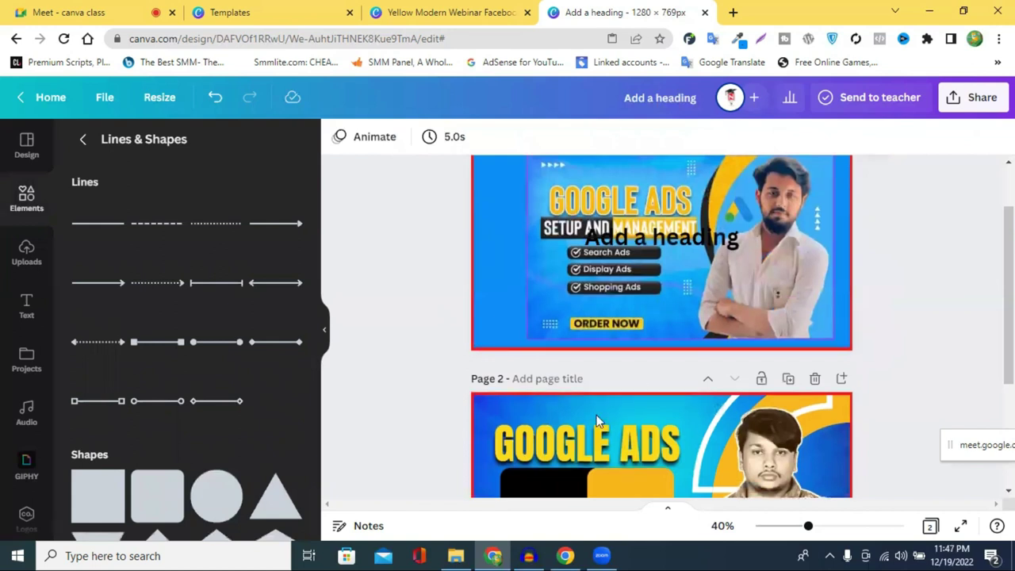
{"action": "scroll", "coordinate": [596, 414], "scroll_direction": "down", "scroll_amount": 1}
{"action": "left_click", "coordinate": [596, 415]}
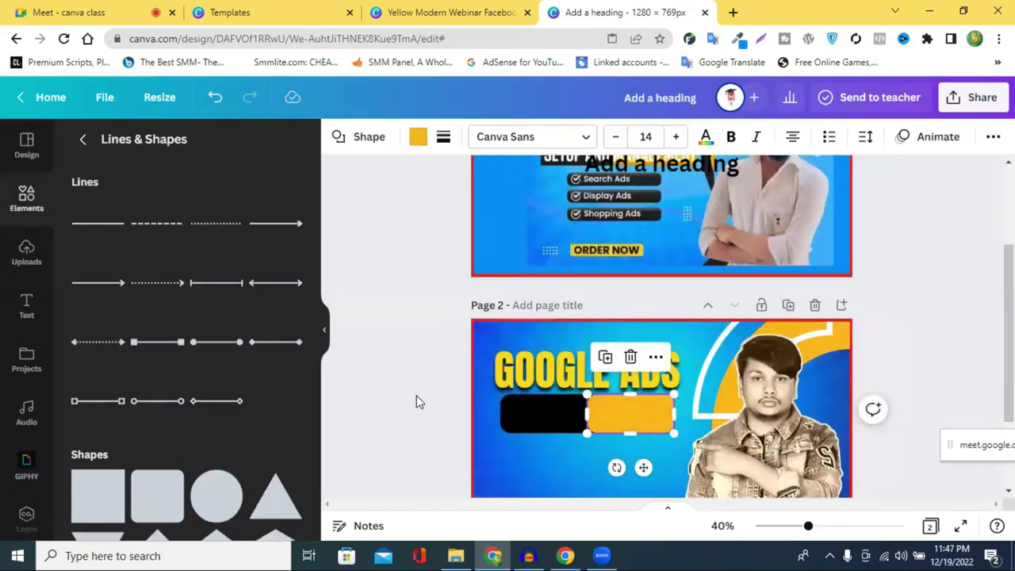